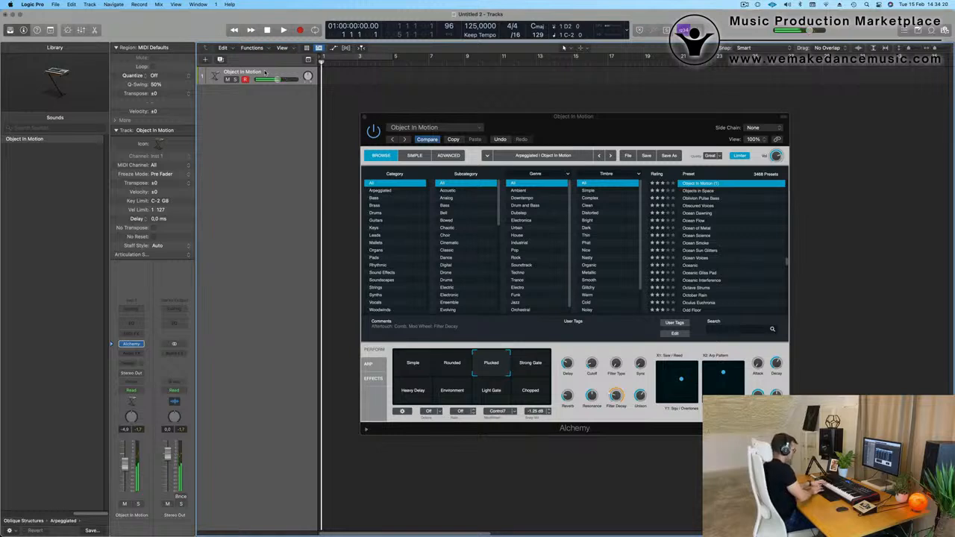
key("r")
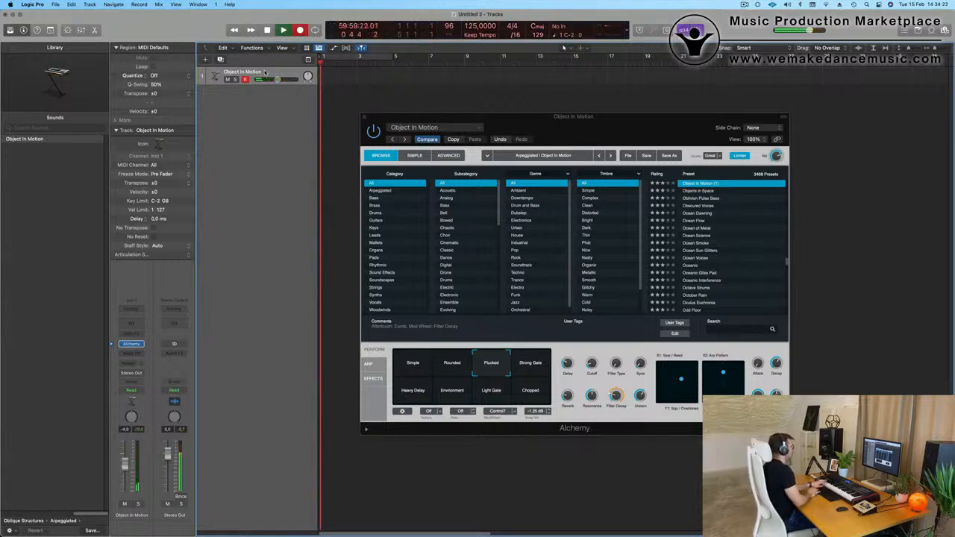
key("space")
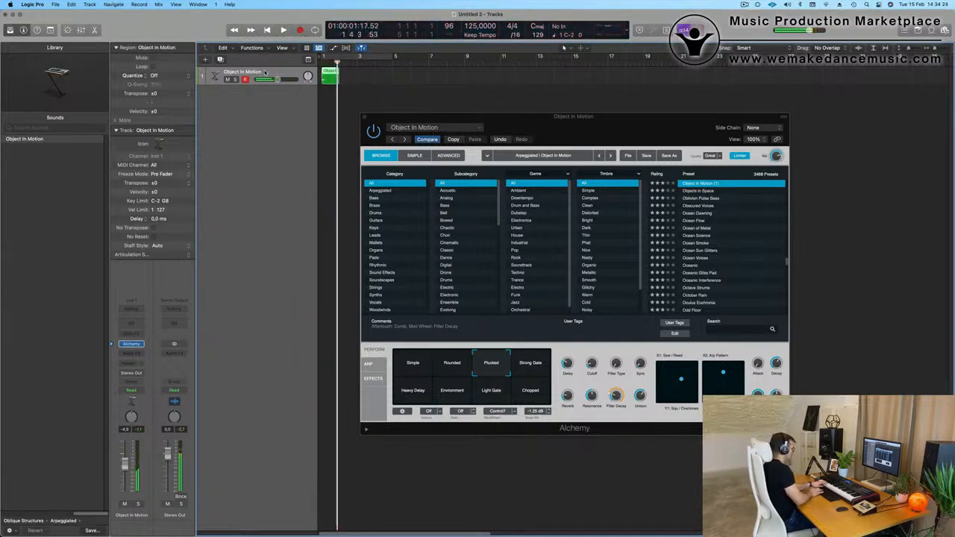
key("r")
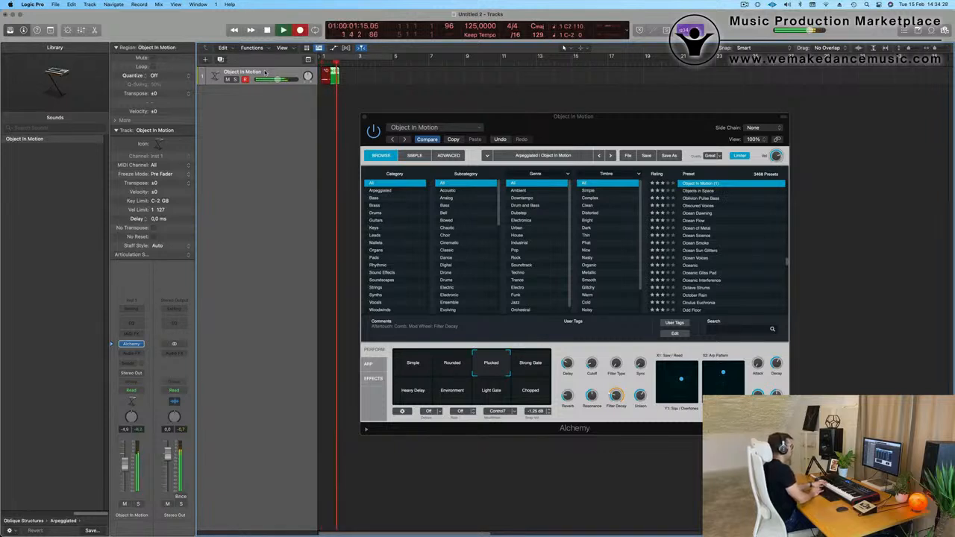
key("space")
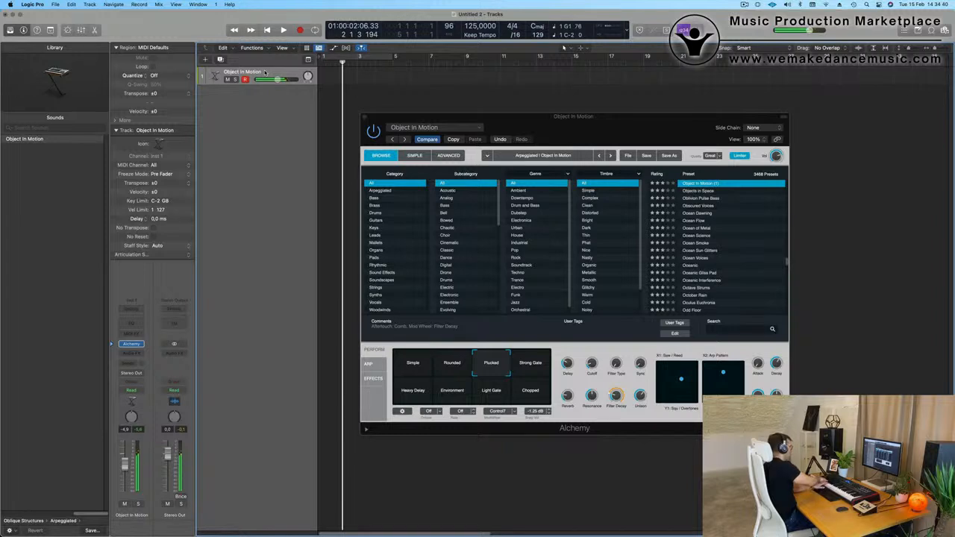
Step: Record a new take on the Object In Motion track and cut off its lead-in at bar 5, splitting the notes that cross the cut
key("space")
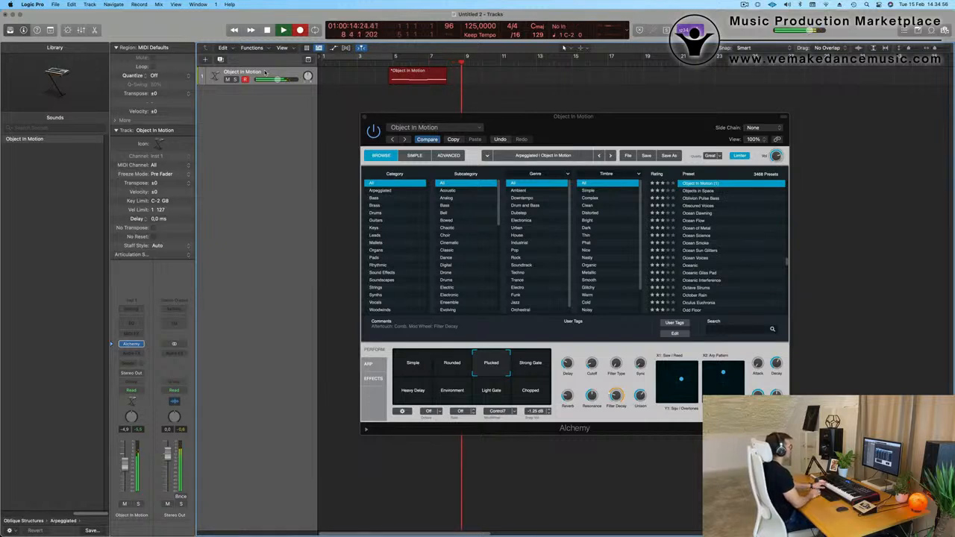
key("space")
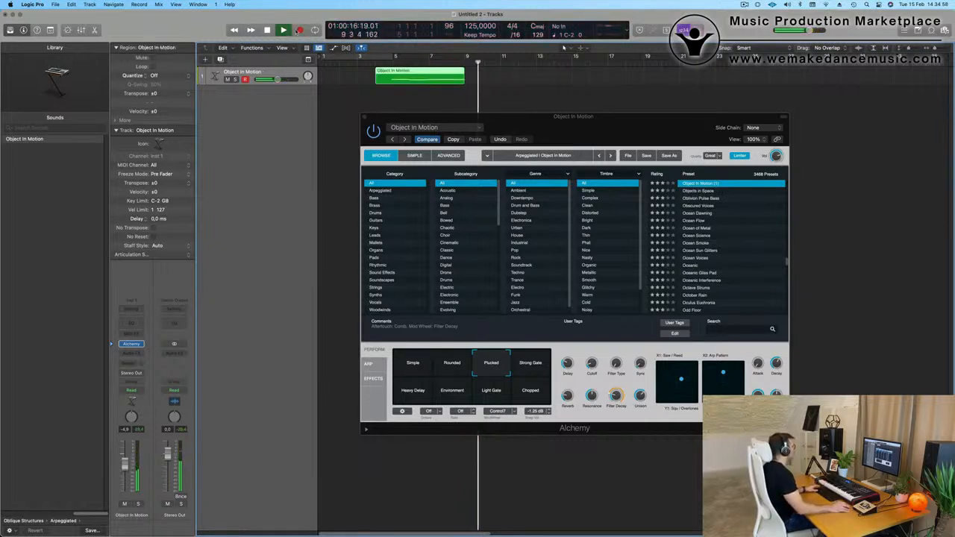
double_click(392, 75)
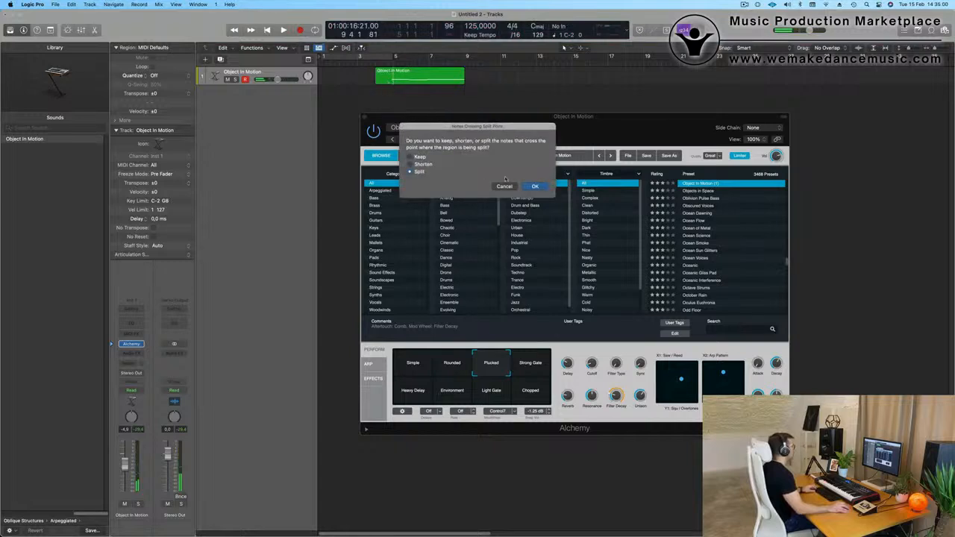
left_click(544, 188)
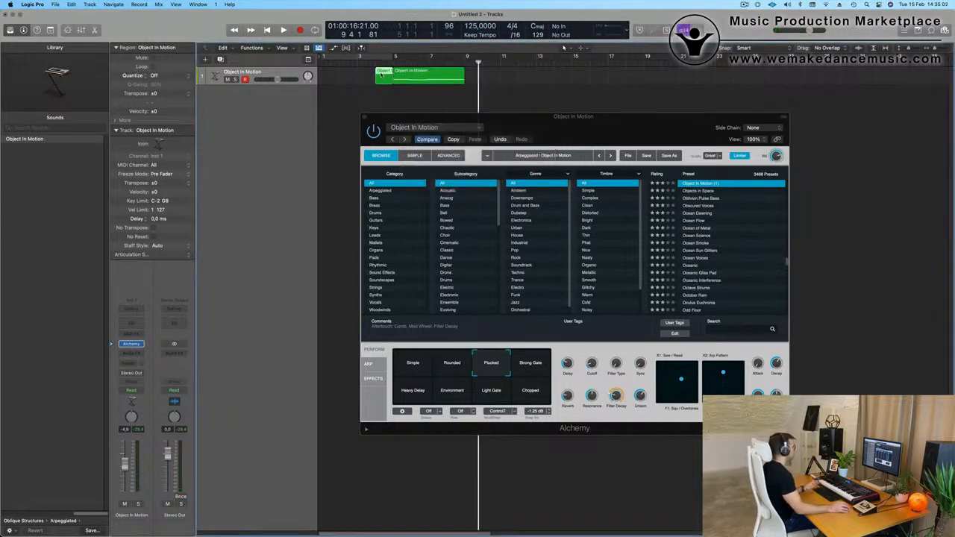
Step: Move the four-bar region to bar 1 and cycle playback over its length
left_click_drag(417, 75, 302, 76)
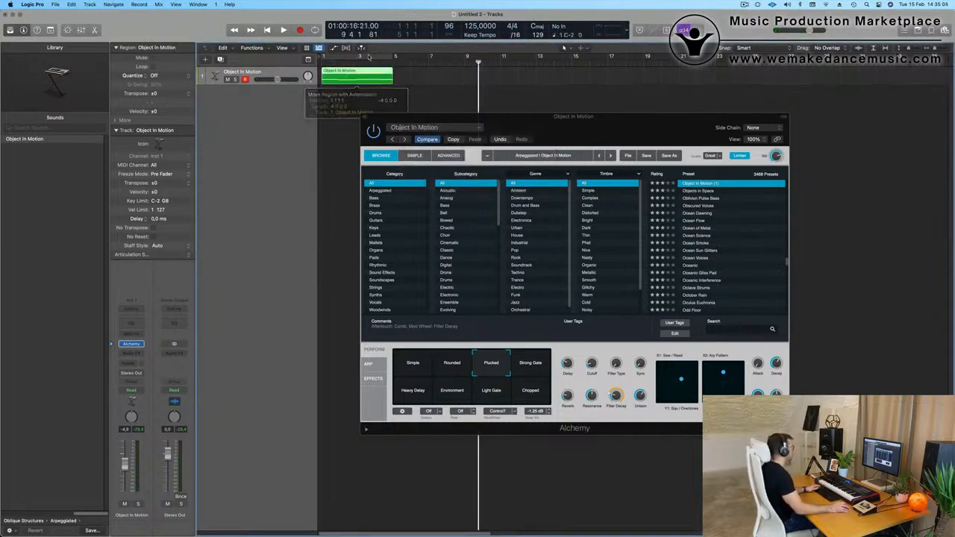
key("super+u")
key("space")
key("space")
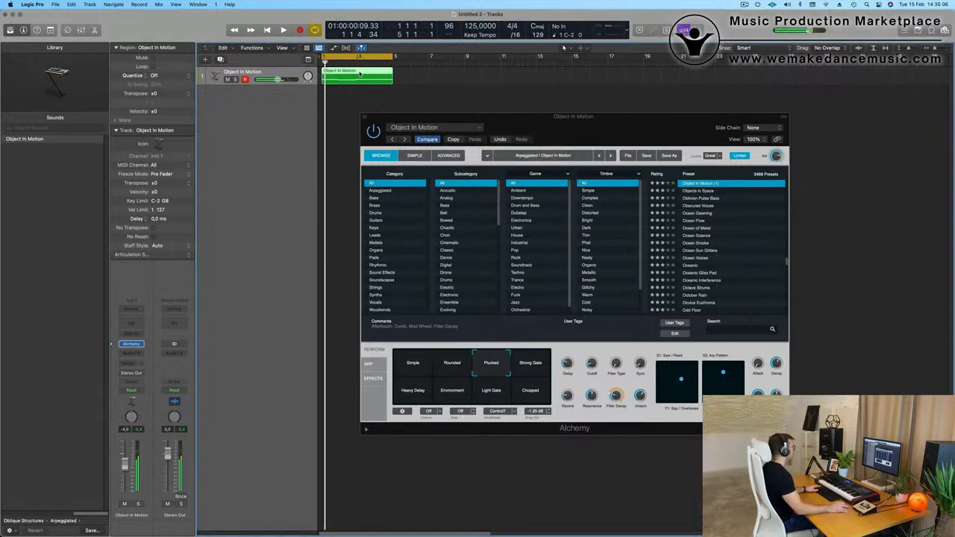
Step: Open the Object In Motion region in the Piano Roll and shift its last three notes so the second note starts on bar 2
double_click(360, 72)
scroll(431, 508, "down", 1)
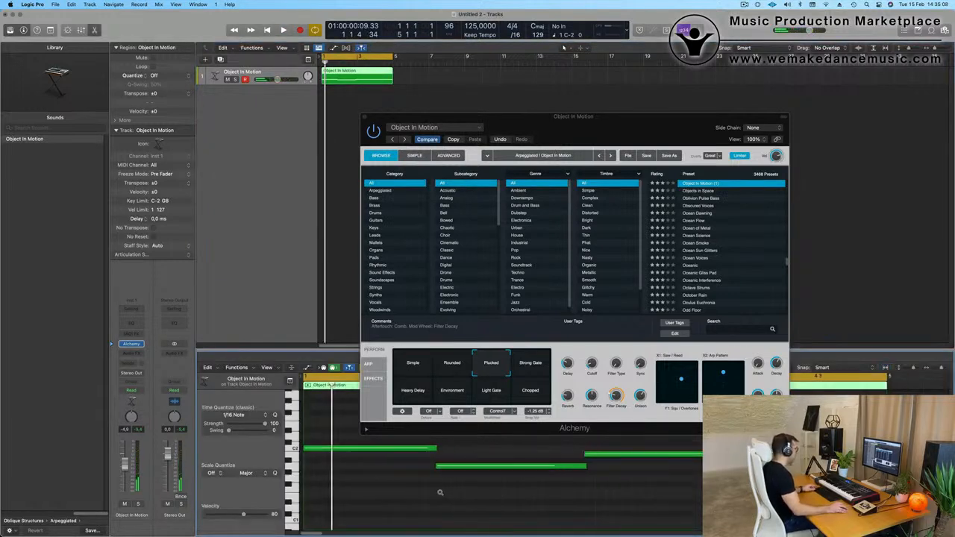
scroll(441, 493, "down", 1)
left_click_drag(481, 448, 694, 489)
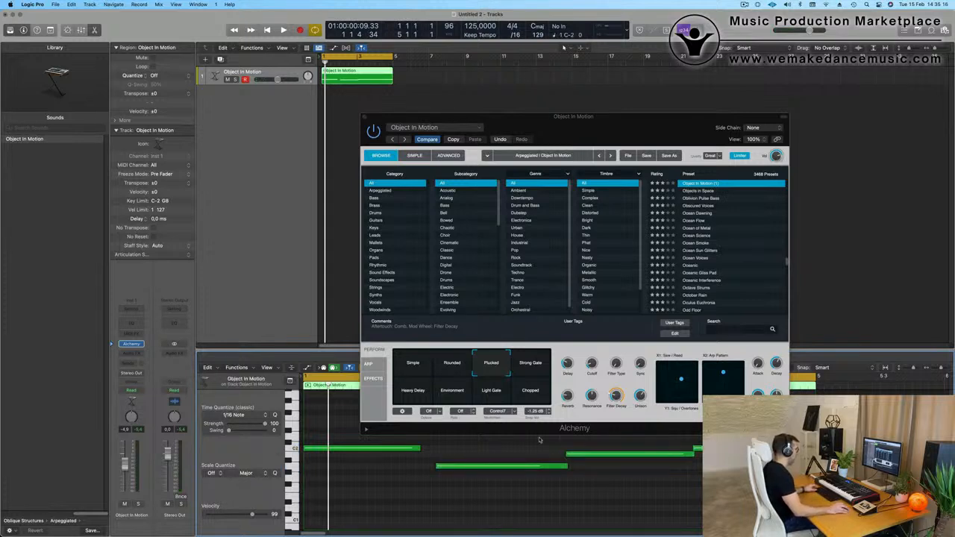
left_click_drag(364, 441, 740, 473)
left_click(439, 460)
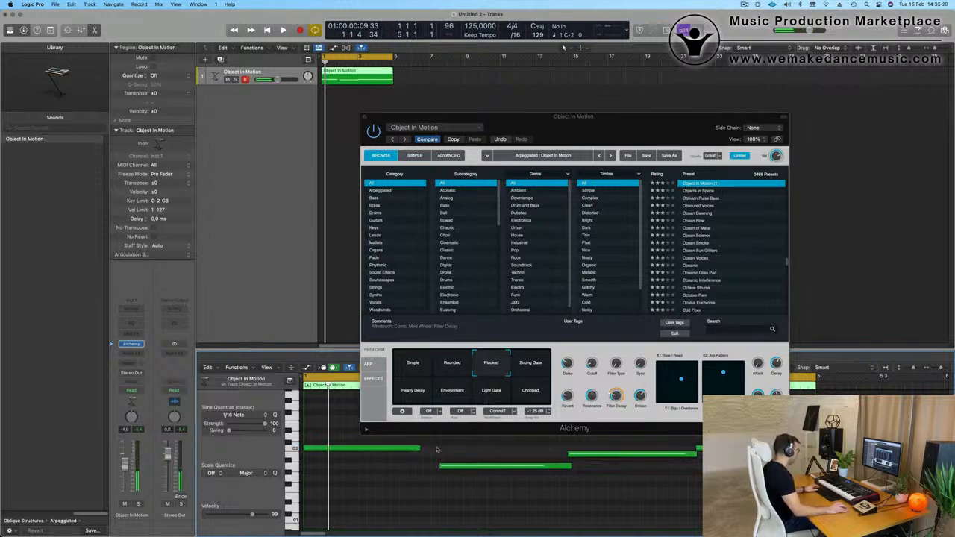
left_click_drag(438, 449, 709, 470)
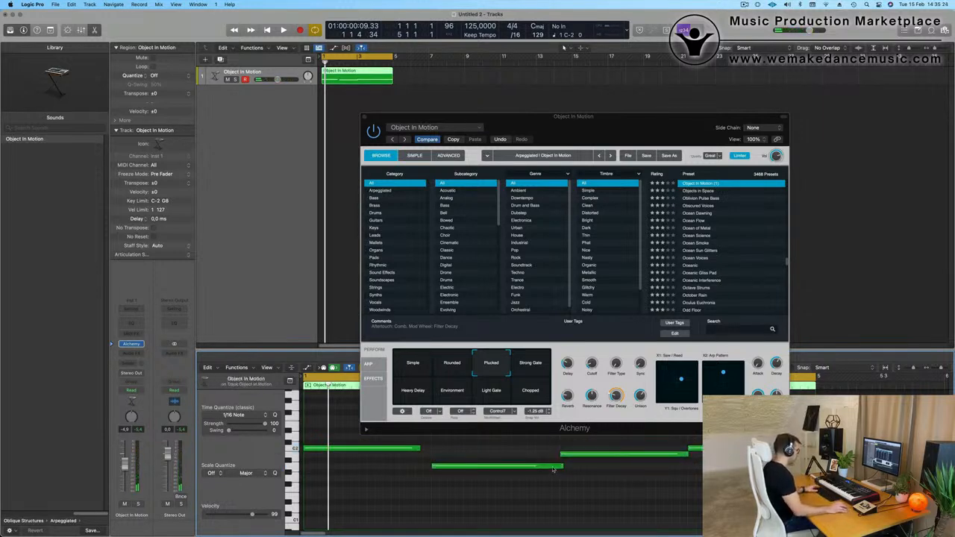
Step: Shorten the second note to end at bar 3 and extend the first note to bar 2
left_click_drag(565, 466, 559, 468)
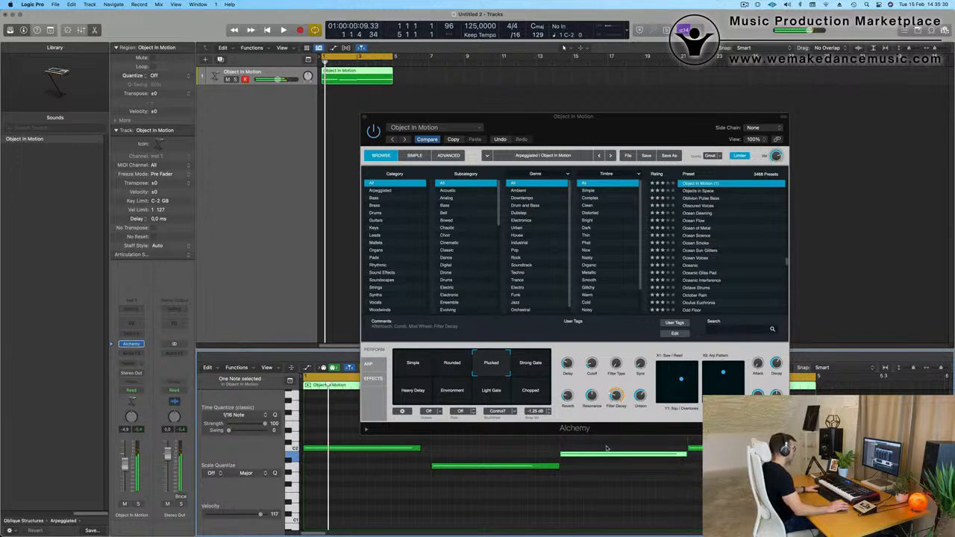
left_click_drag(420, 449, 430, 450)
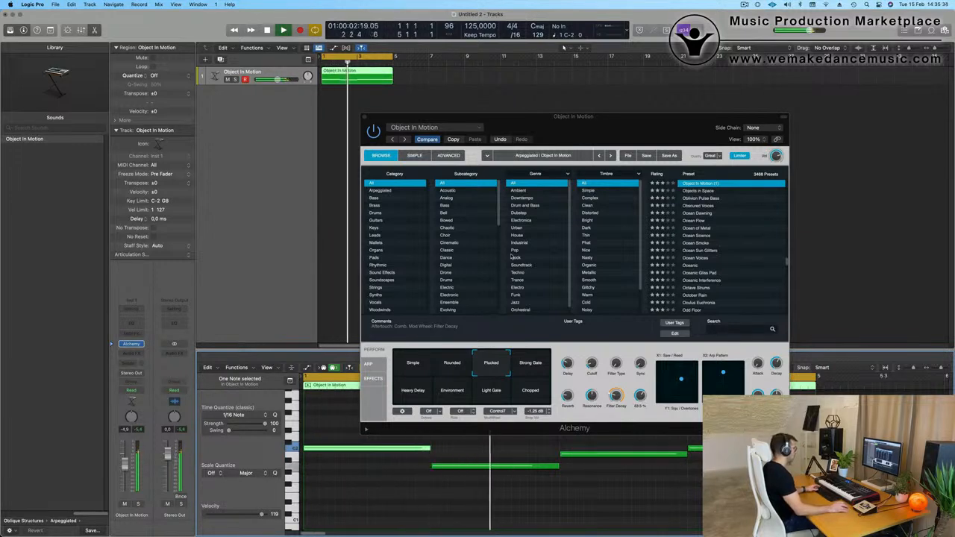
Step: Move the Alchemy window clear of the Piano Roll notes and play back the cycled region
left_click_drag(577, 133, 674, 83)
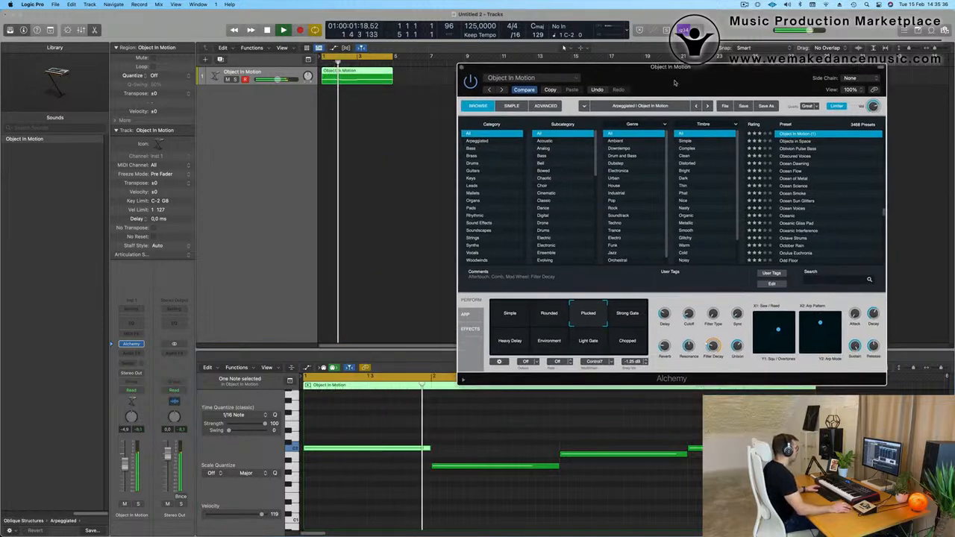
key("space")
key("space")
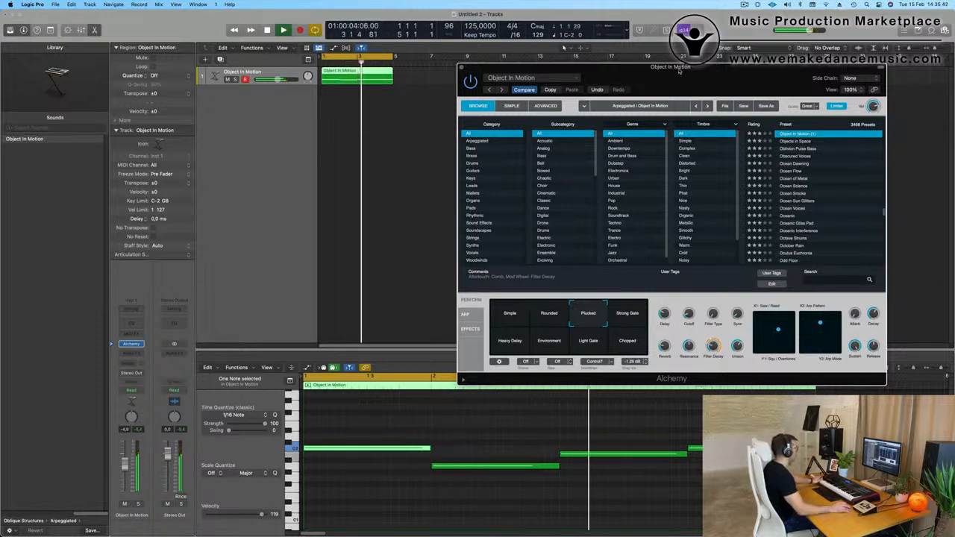
left_click_drag(679, 71, 671, 70)
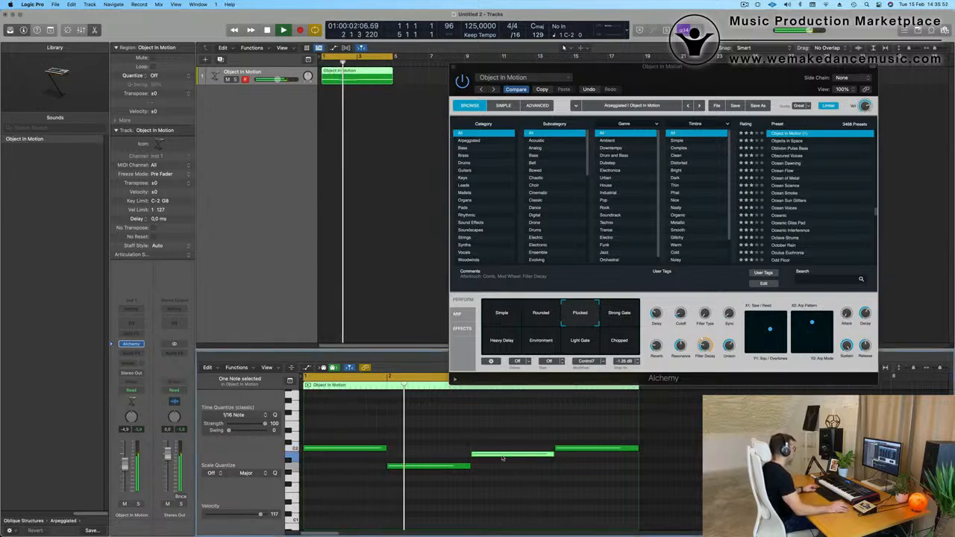
Step: Try the third note four semitones lower during looped playback and move it back to its original pitch
left_click_drag(502, 458, 512, 480)
key("super+Left")
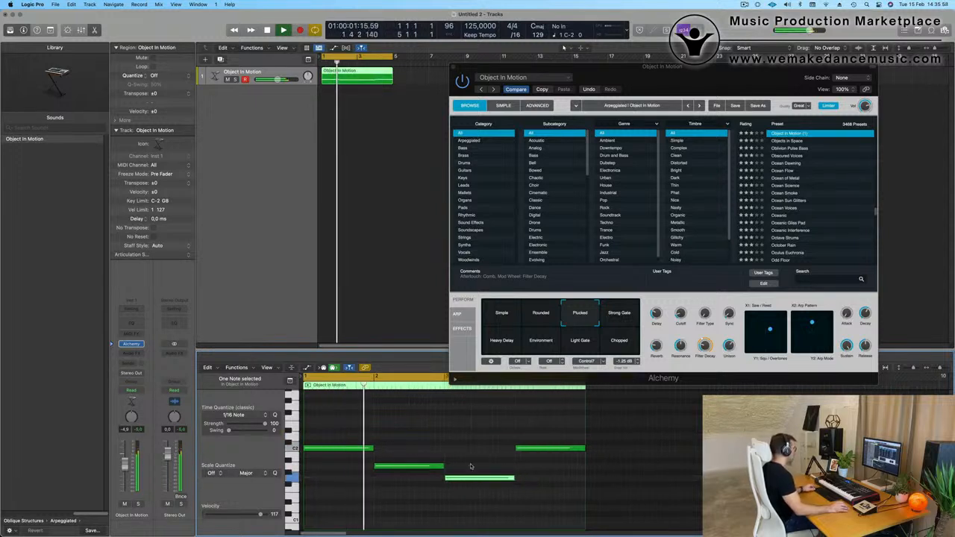
key("super+Left")
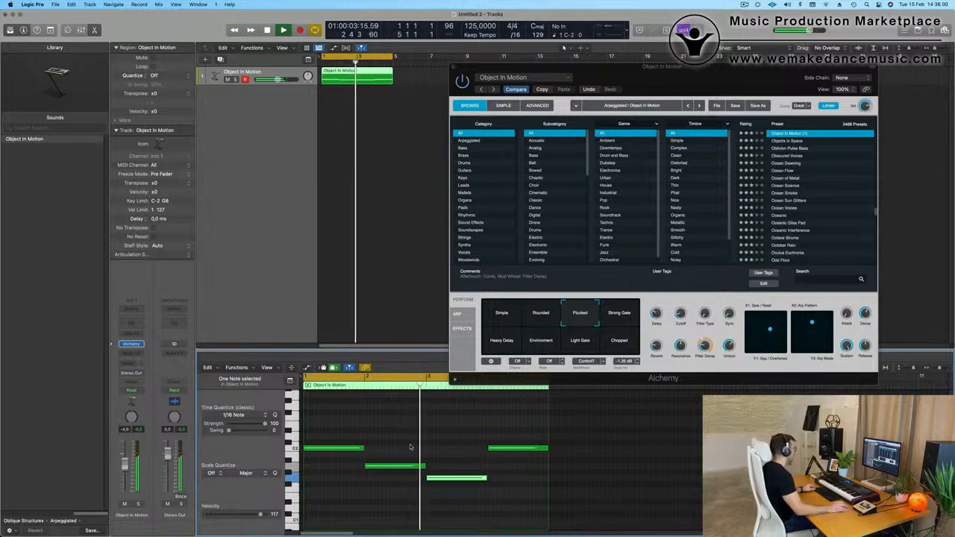
key("super+Right")
left_click_drag(463, 478, 464, 459)
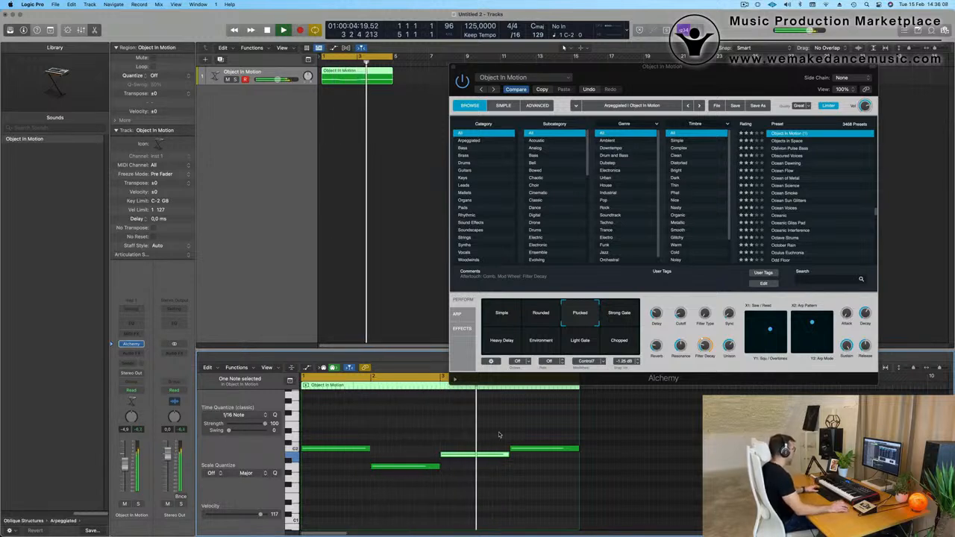
Step: Delete the fourth note and extend the third note to the region's end at bar 5
mouse_move(544, 453)
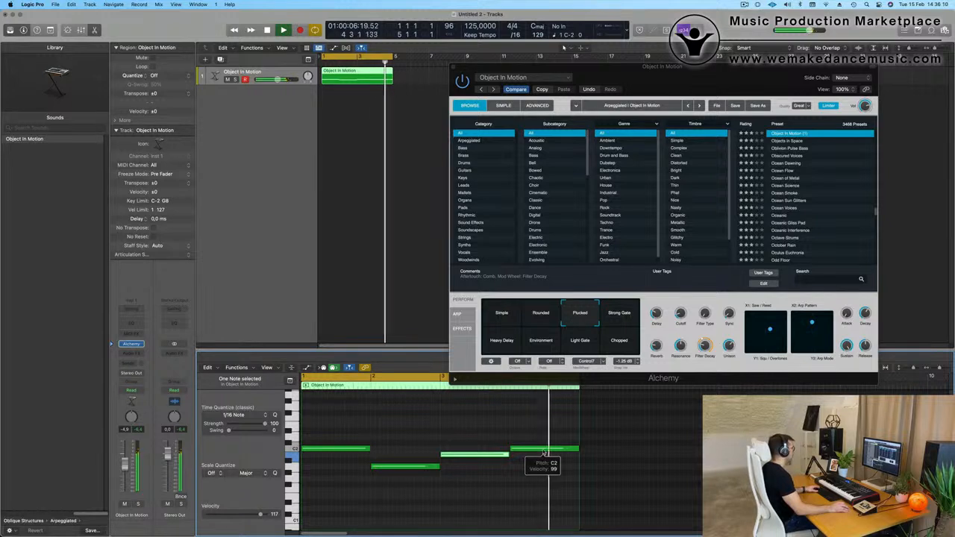
left_click_drag(543, 452, 543, 440)
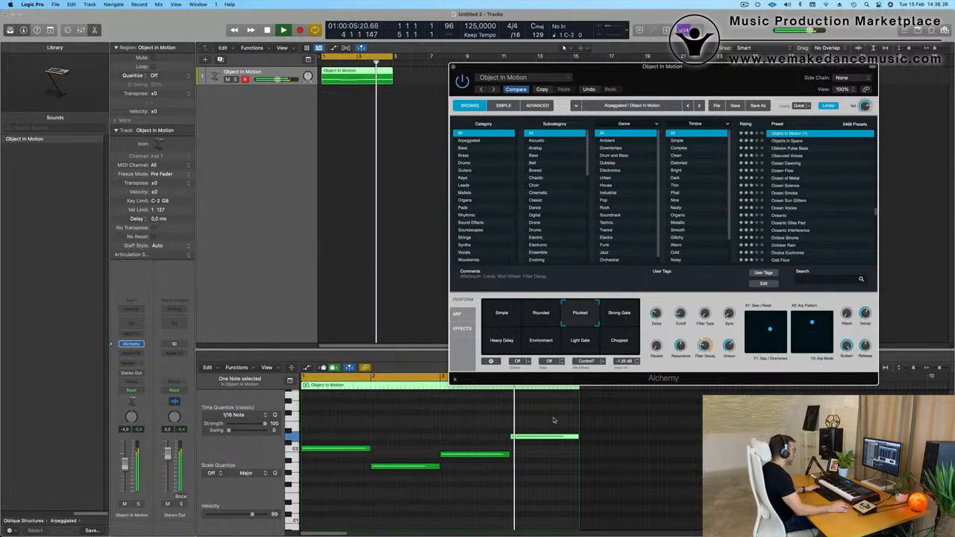
left_click(545, 448)
key("Delete")
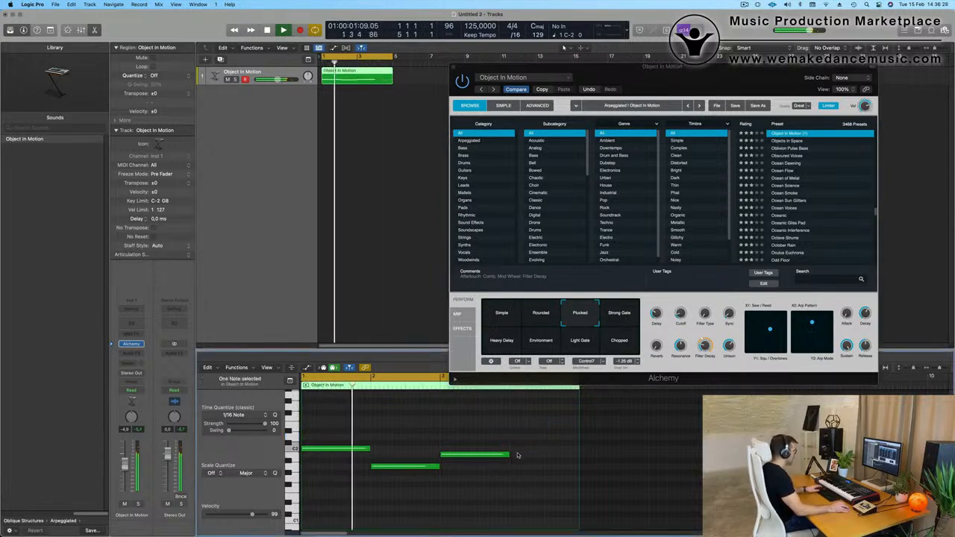
left_click_drag(508, 454, 578, 456)
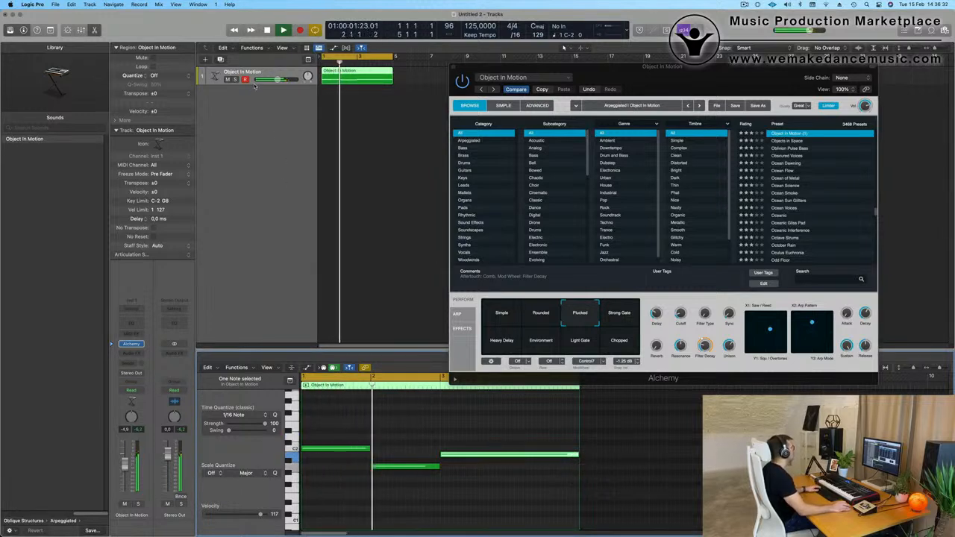
Step: Enlarge the Object In Motion track's height and set Alchemy's Saw/Reed and Squ/Overtones pad slightly to the Saw side of centre
left_click_drag(254, 84, 256, 225)
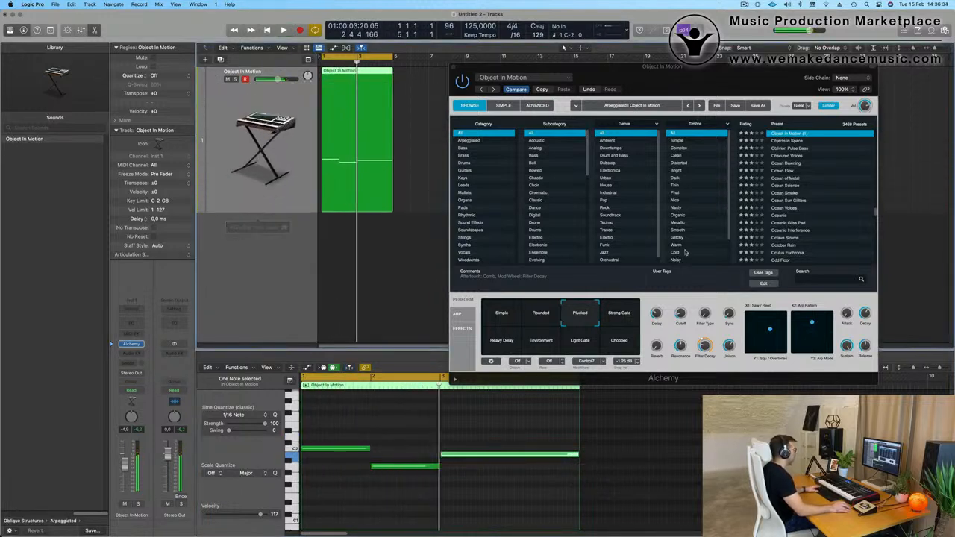
left_click_drag(772, 331, 774, 328)
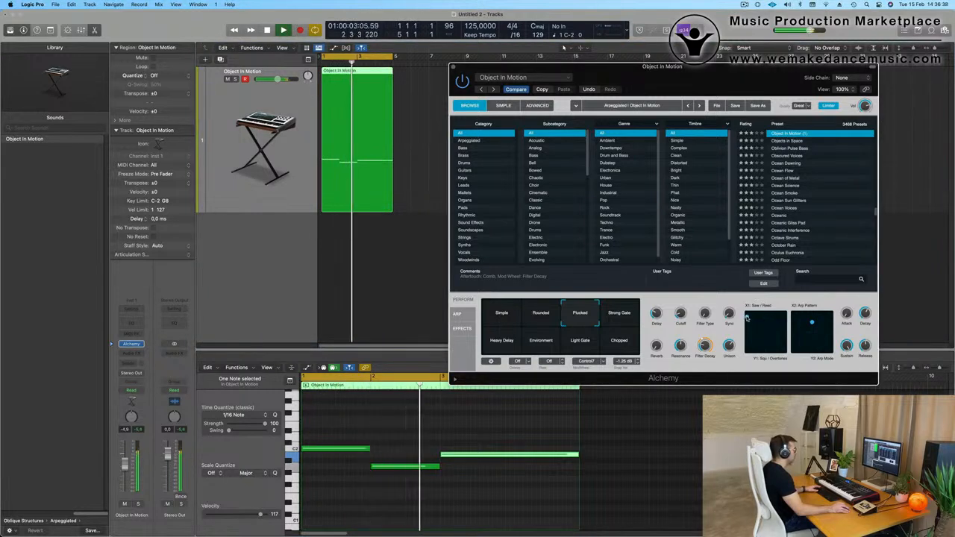
left_click_drag(747, 319, 789, 356)
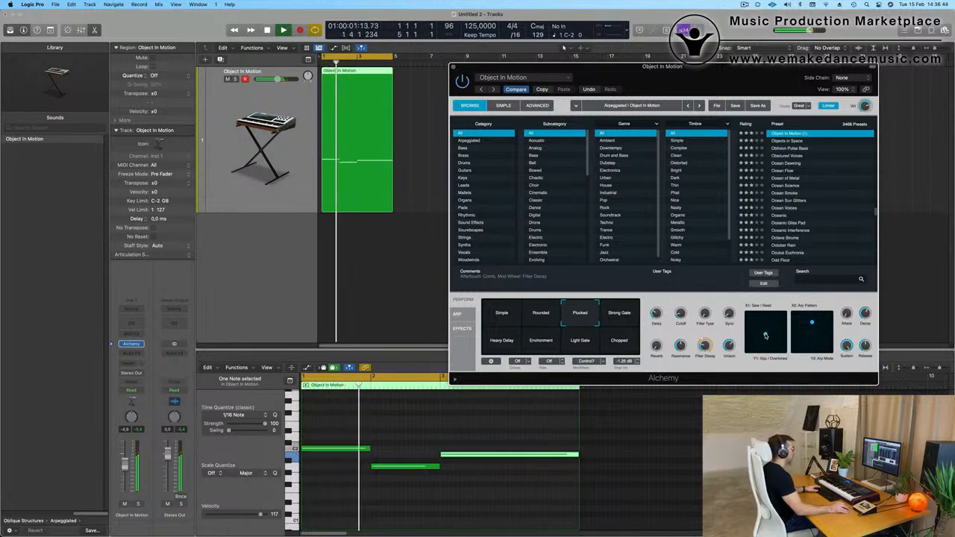
left_click_drag(774, 335, 761, 335)
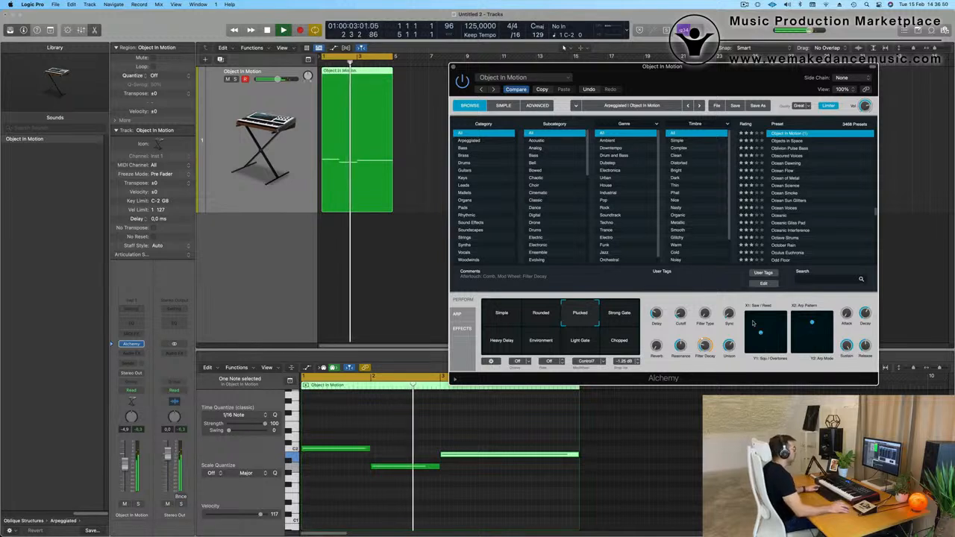
Step: Adjust Alchemy's Arp Pattern and Arp Mode pad to a point slightly left of and above its centre while listening to the loop
mouse_move(811, 321)
left_mouse_down()
mouse_move(826, 319)
mouse_move(801, 319)
mouse_move(826, 322)
mouse_move(798, 349)
mouse_move(794, 319)
mouse_move(804, 320)
left_mouse_up()
key("space")
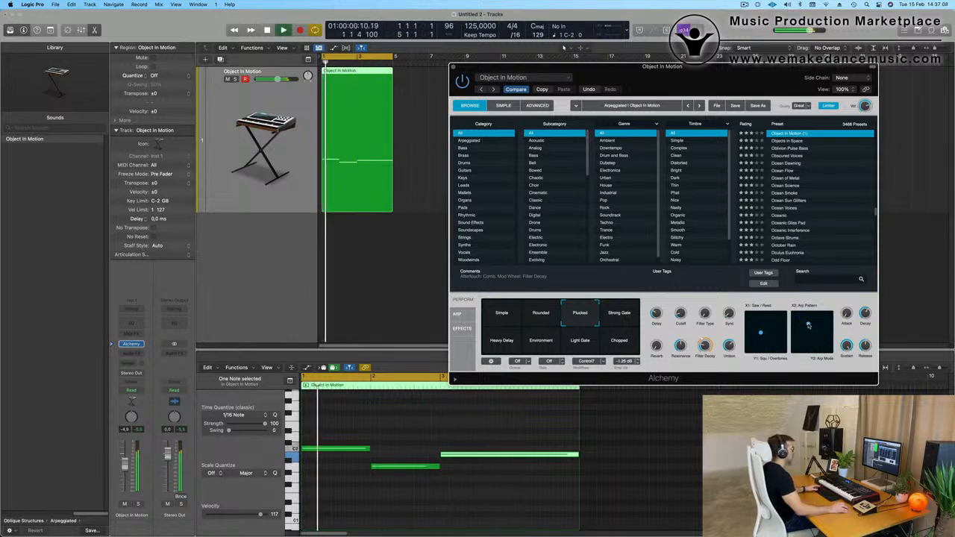
left_click_drag(804, 319, 810, 326)
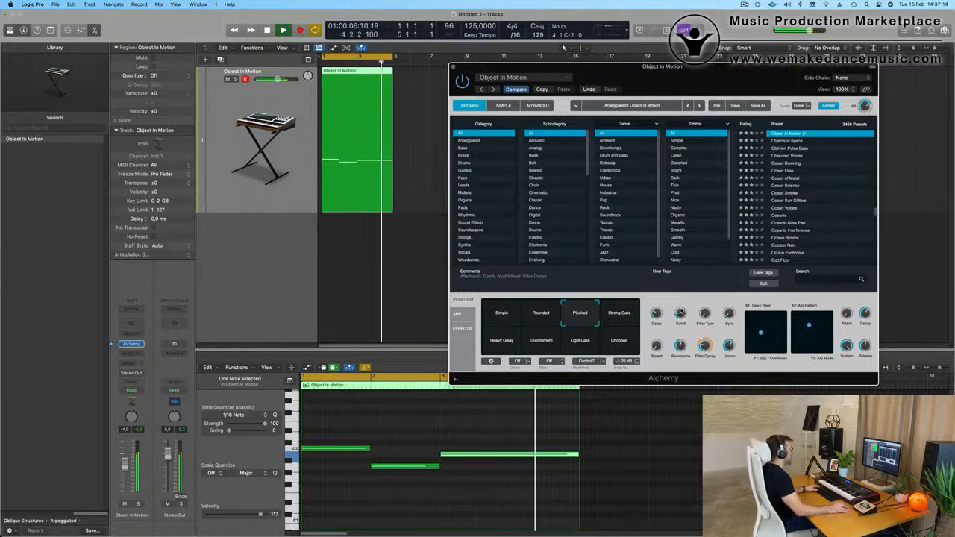
Step: Close the Alchemy window and duplicate the Object In Motion track with its settings
left_click_drag(733, 79, 803, 94)
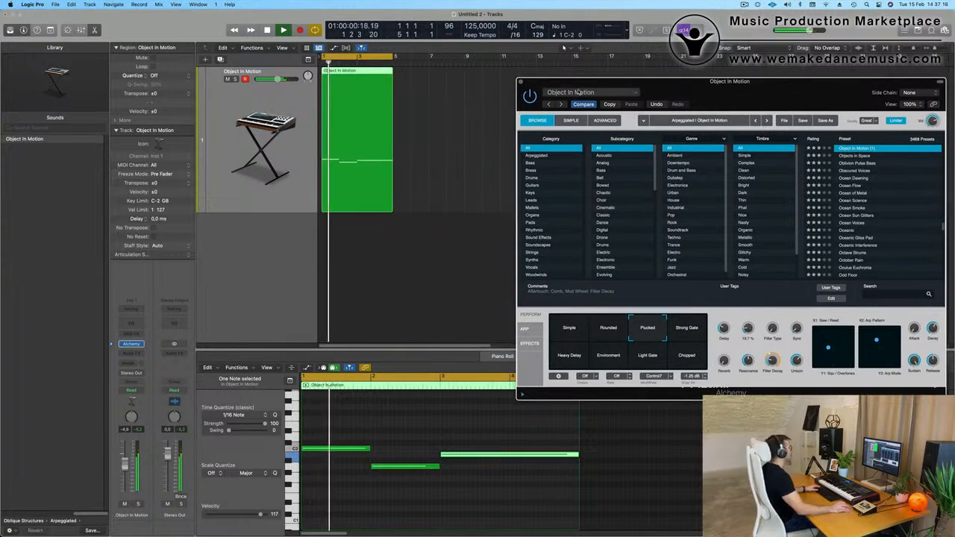
left_click(522, 82)
key("space")
key("space")
key("space")
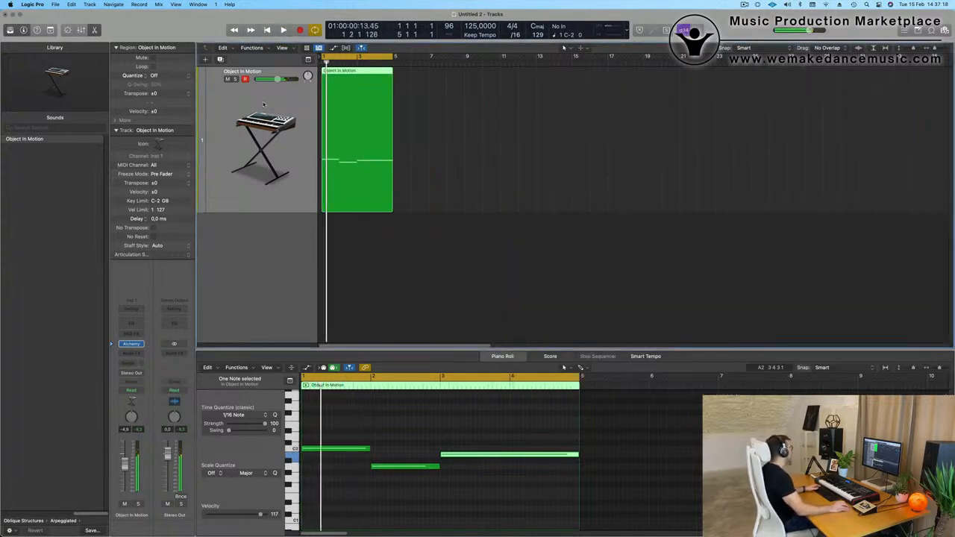
left_click(220, 59)
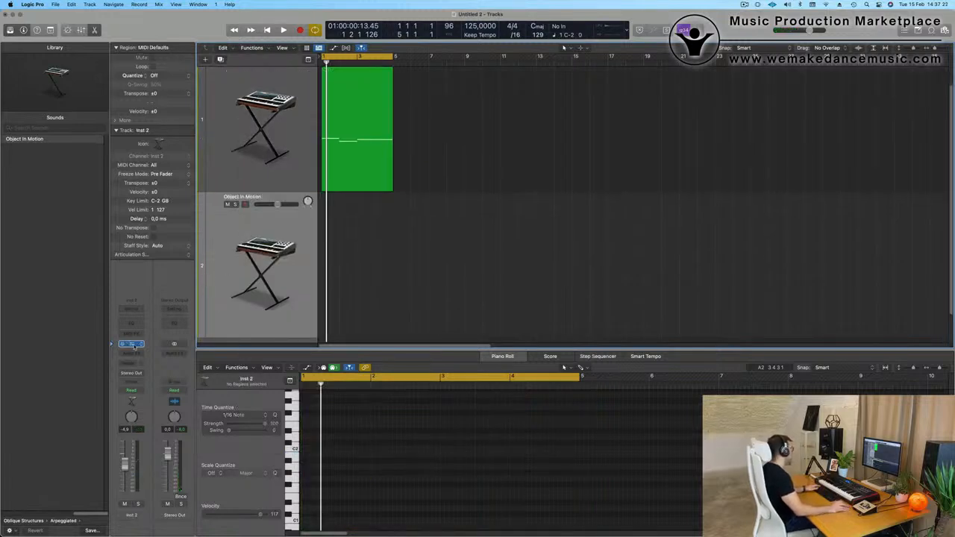
Step: Replace Alchemy with Drum Machine Designer on the duplicated Object In Motion track and shift the plug-in window towards the track list
left_click(135, 344)
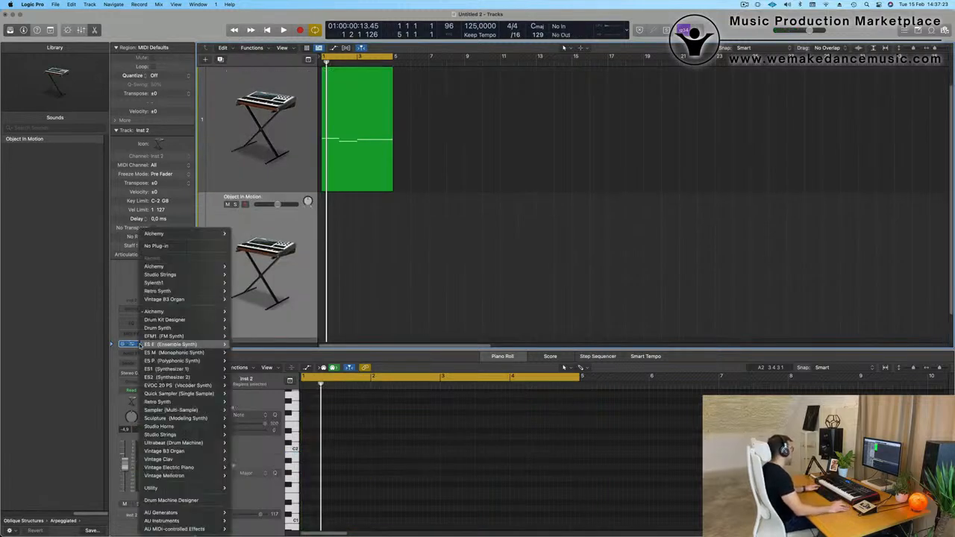
left_click(185, 502)
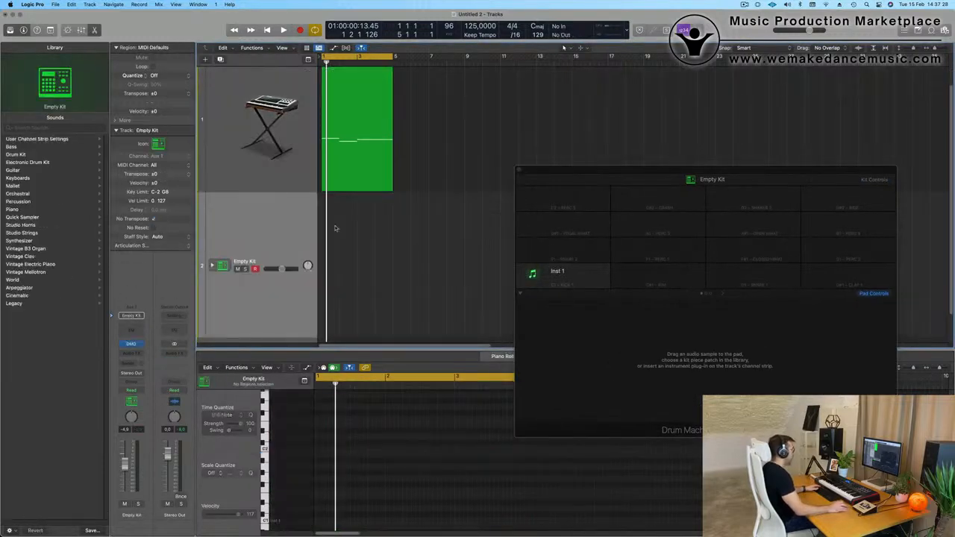
key("space")
key("space")
left_click_drag(761, 170, 638, 165)
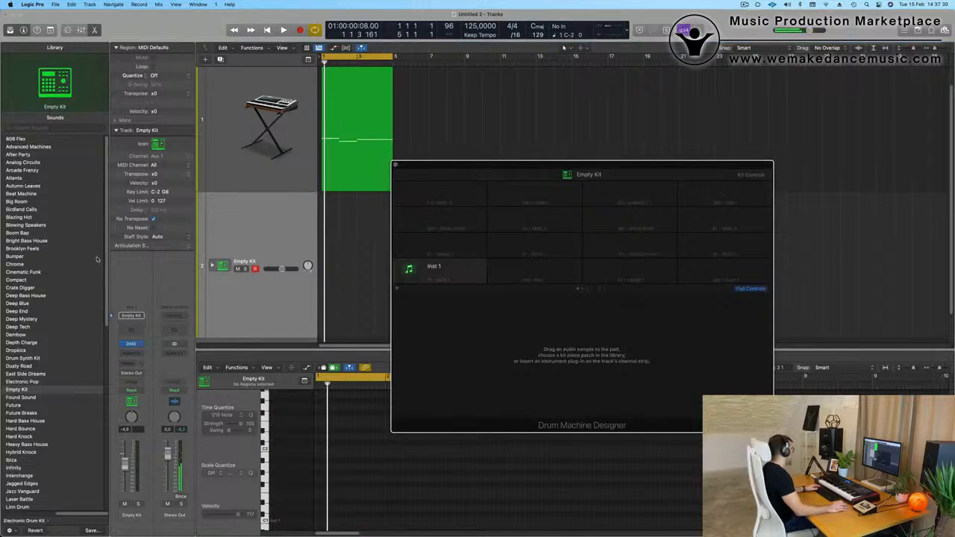
Step: Load the Radiant kit from the Electronic Drum Kit sounds and reposition the Drum Machine Designer window slightly
scroll(64, 318, "down", 10)
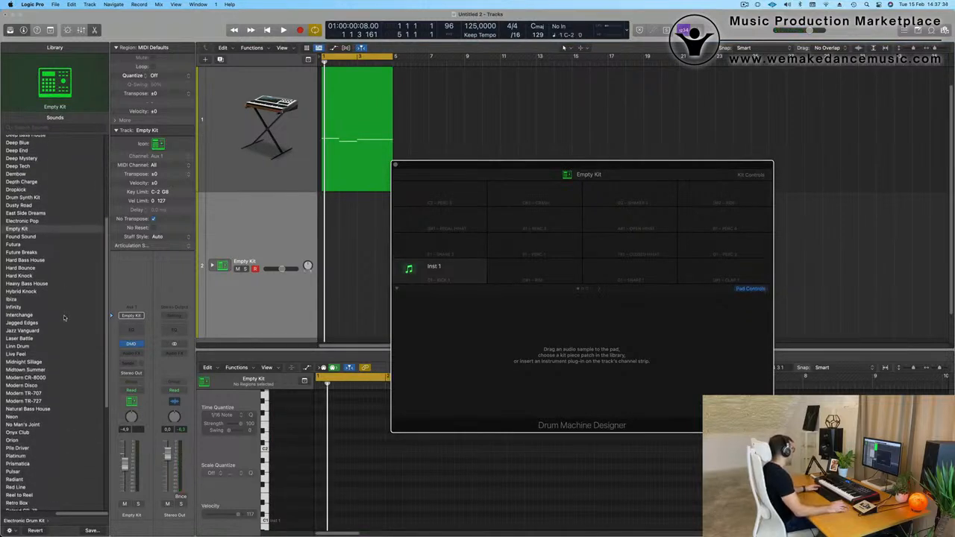
scroll(64, 318, "down", 8)
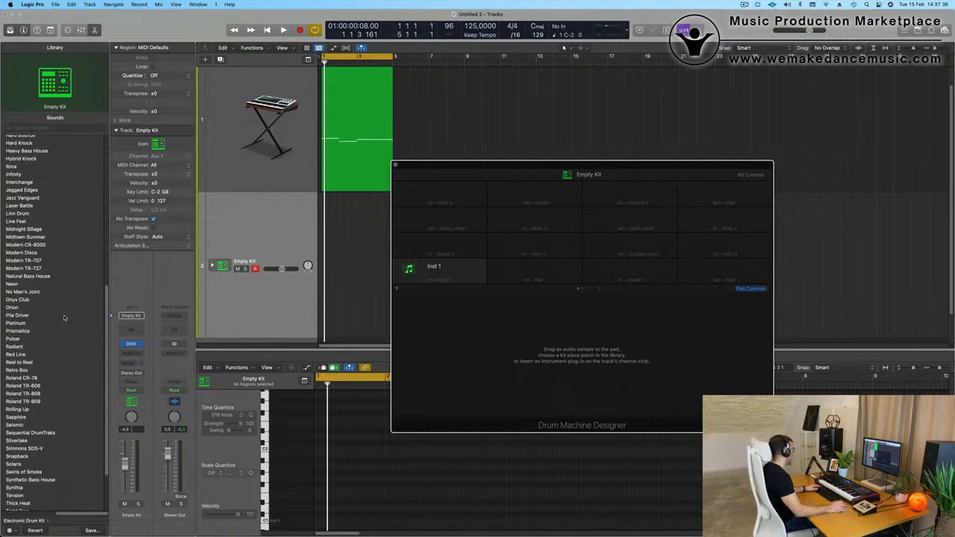
scroll(49, 317, "down", 1)
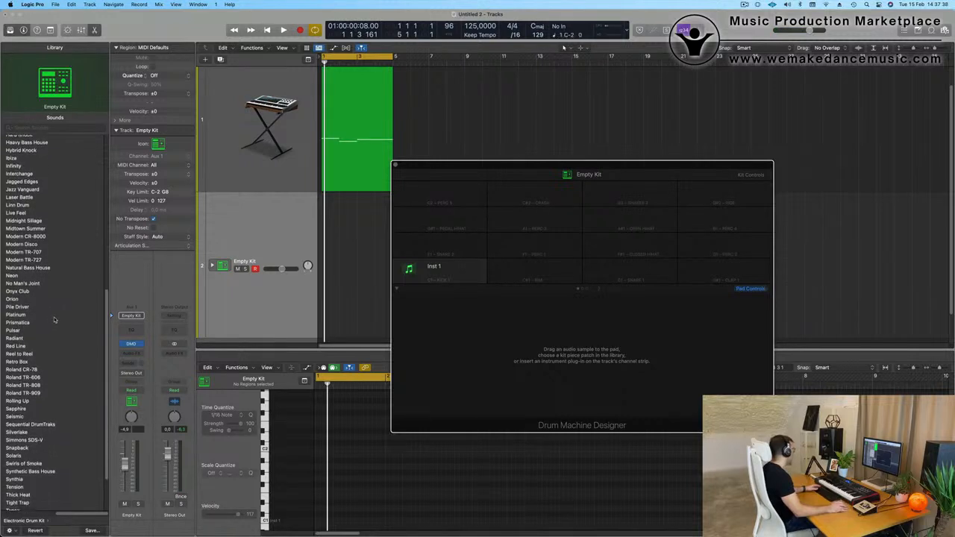
left_click(16, 339)
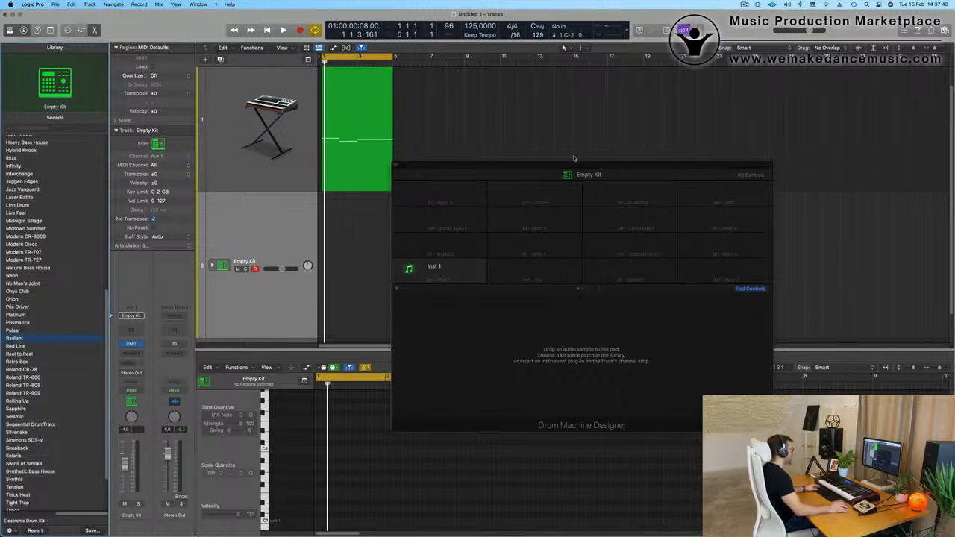
left_click_drag(556, 165, 587, 167)
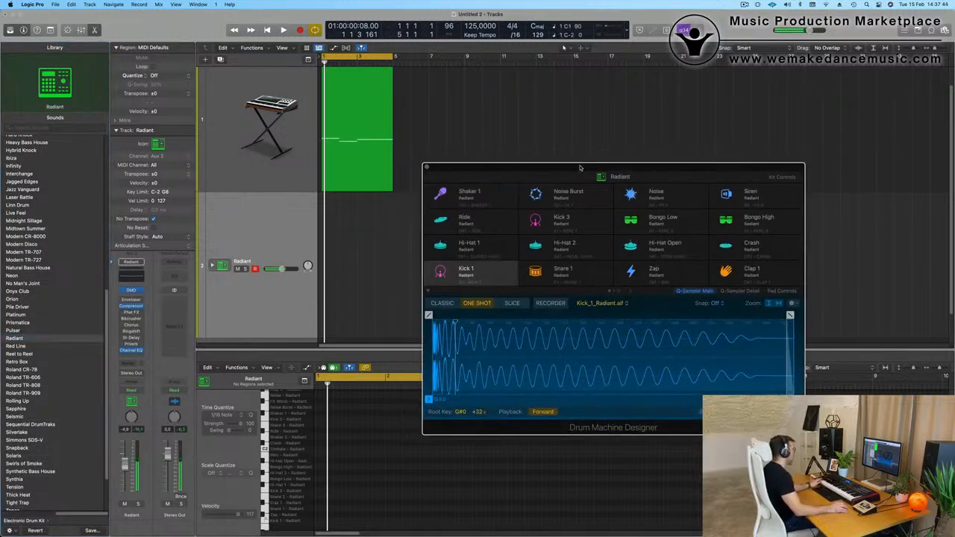
Step: Expand the Radiant track stack, compare the Kick 1 and Kick 2 sounds, and select the Kick 1 track
left_click(212, 266)
scroll(288, 258, "down", 4)
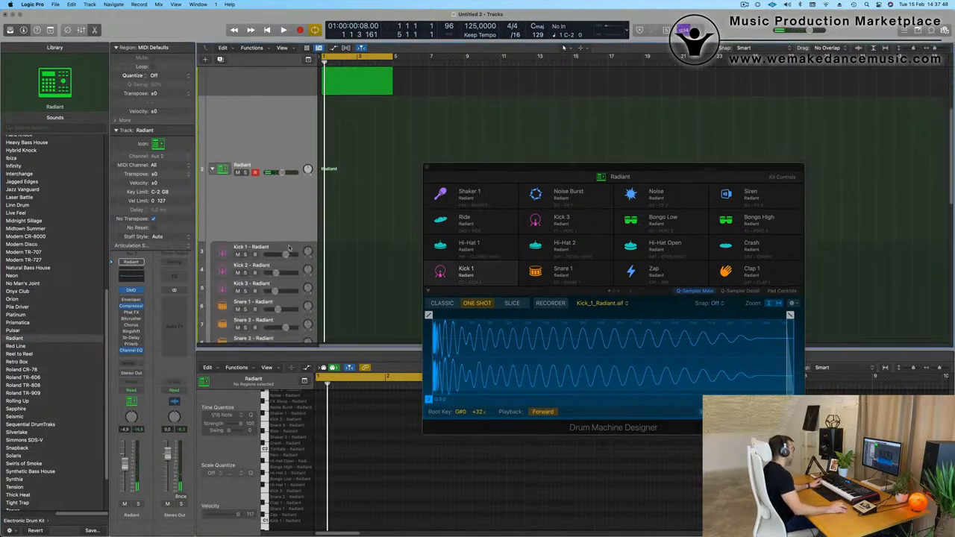
left_click(290, 248)
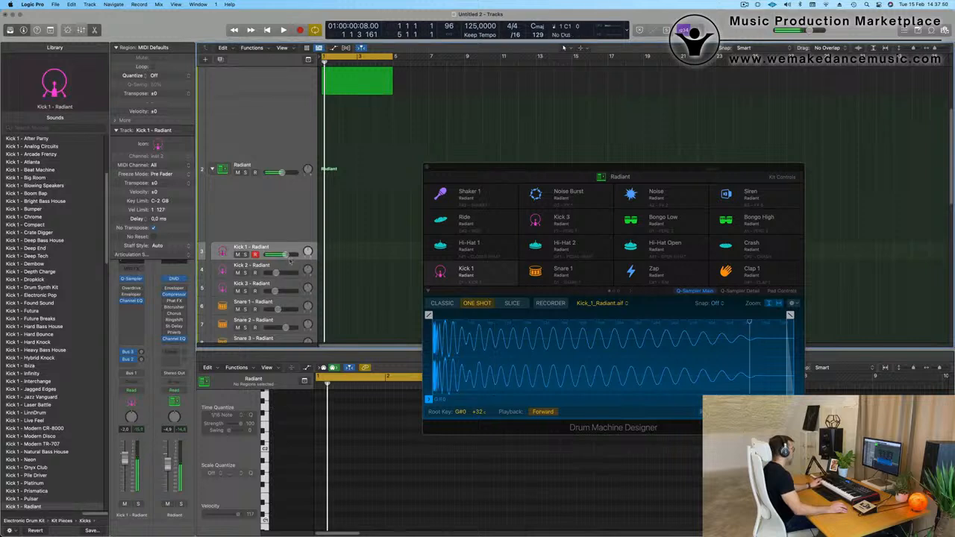
left_click(291, 267)
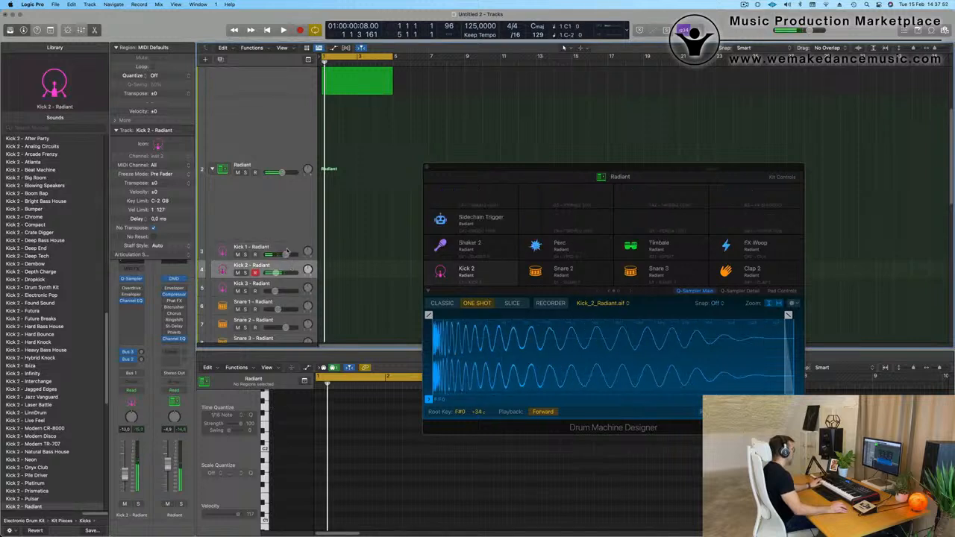
left_click(288, 250)
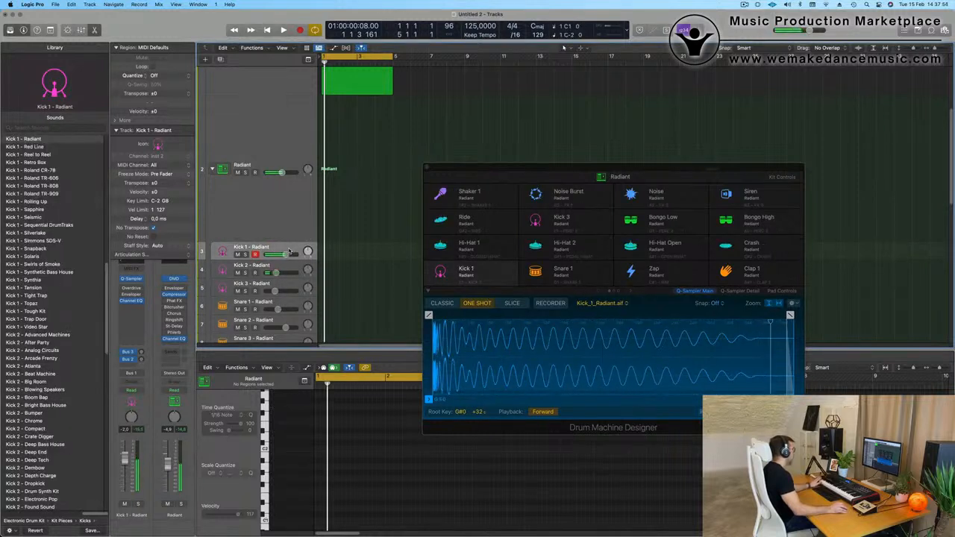
Step: Record a one-bar, four-note kick pattern on the Kick 1 - Radiant track and play it back
key("space")
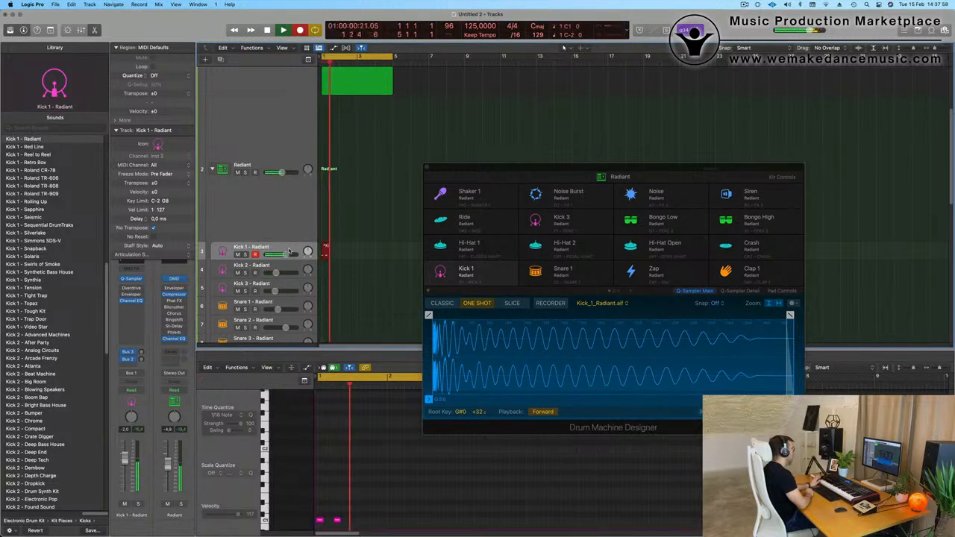
key("space")
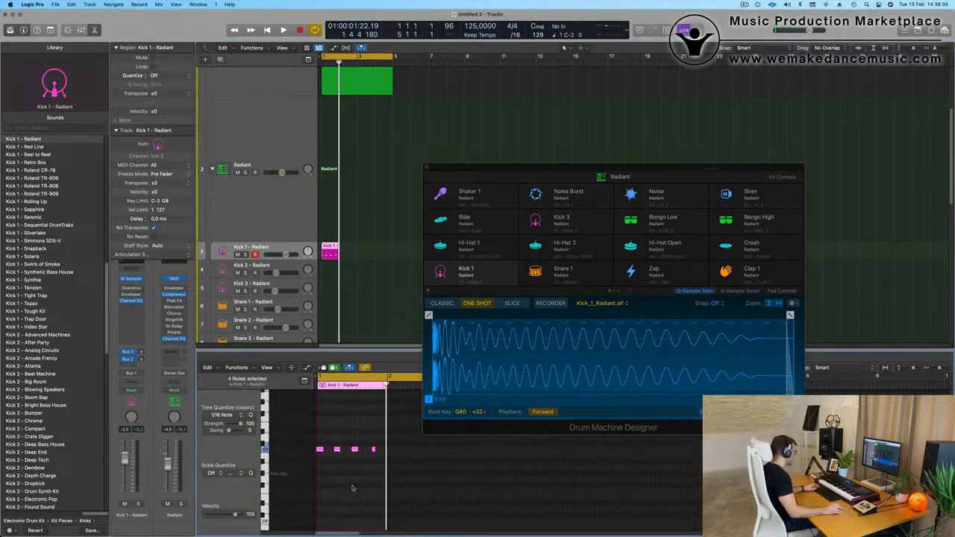
key("space")
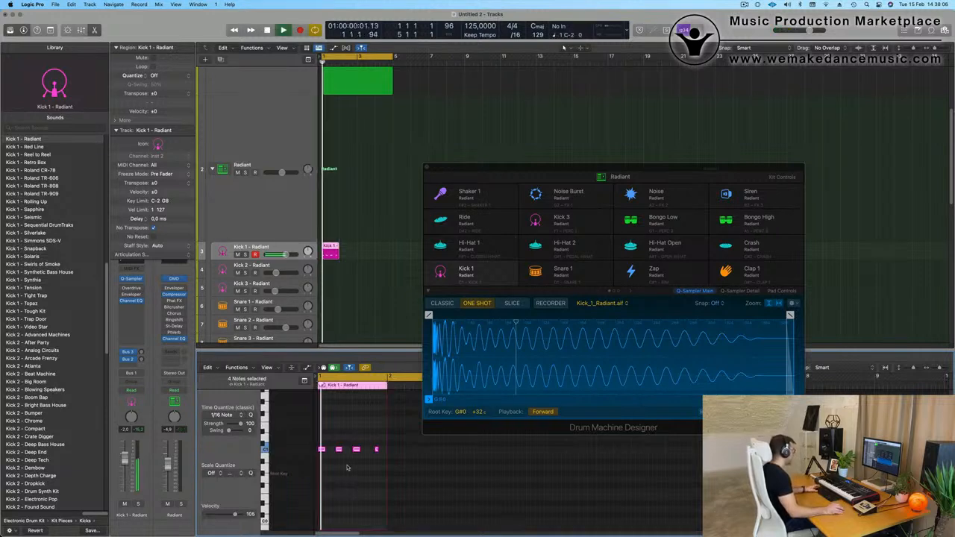
Step: Move the fourth kick note to beat 4 of bar 1 and lengthen it to match the others, with the drum plug-in window out of the way
key("super+Right")
key("super+Right")
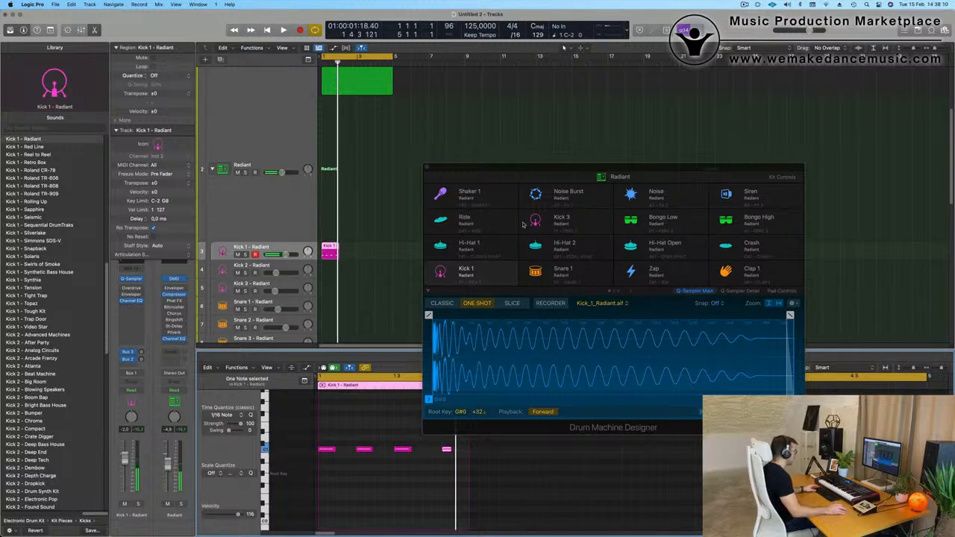
left_click_drag(530, 168, 679, 93)
left_click(451, 457)
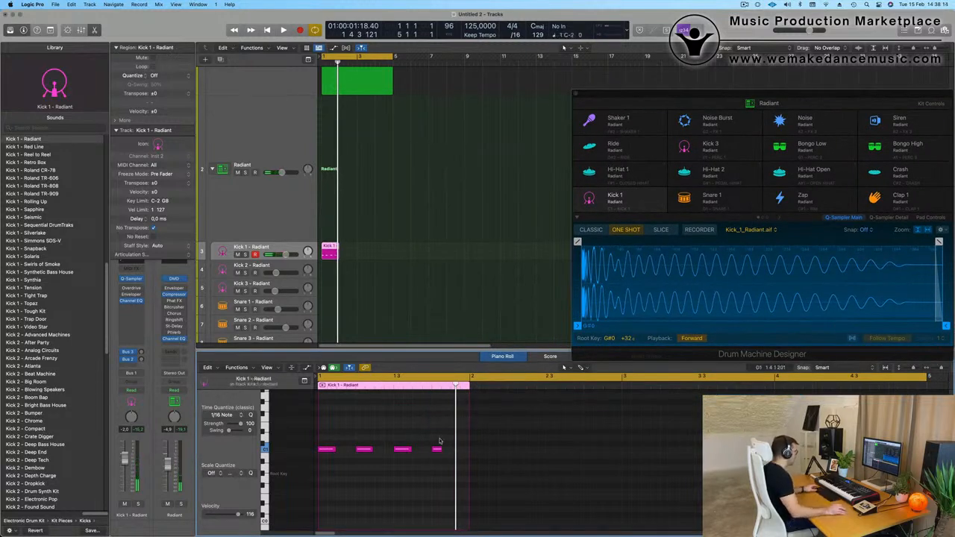
mouse_move(440, 441)
left_mouse_down()
mouse_move(435, 459)
mouse_move(426, 454)
mouse_move(441, 455)
left_mouse_up()
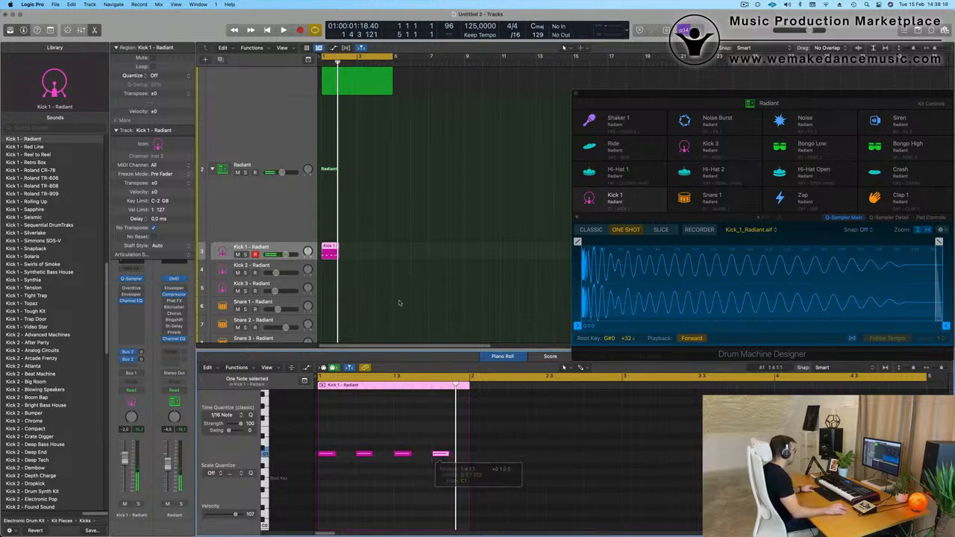
Step: Repeat the one-bar kick region three times to fill the loop up to bar 5, and play it
left_click(377, 249)
key("super+r")
key("super+r")
key("super+r")
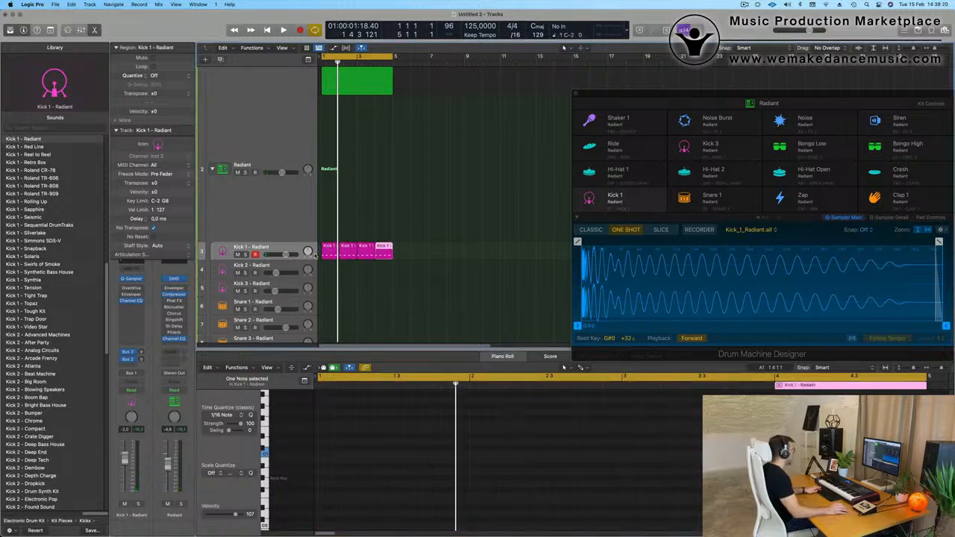
key("space")
Step: Pull the Object In Motion track's volume all the way down while the loop plays
left_click(287, 247)
scroll(288, 224, "up", 5)
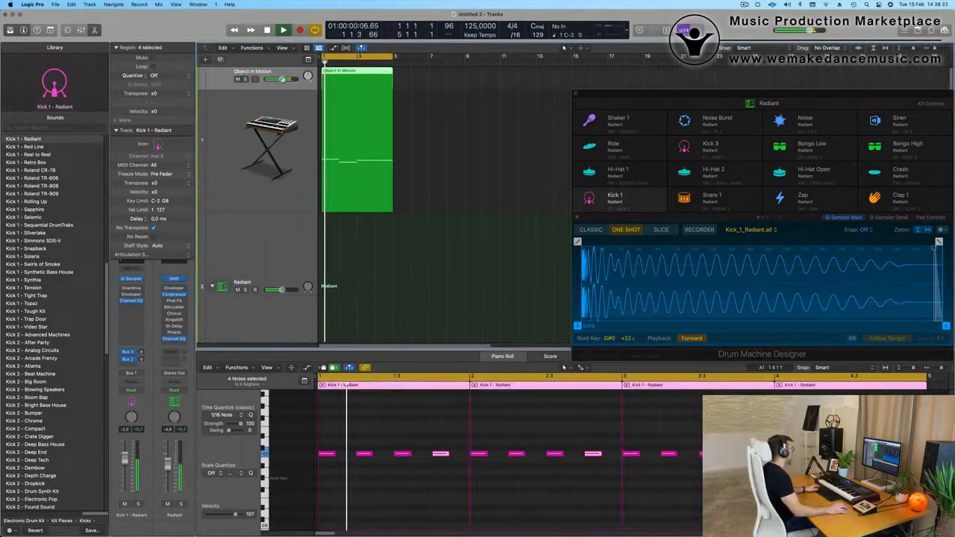
left_click(287, 134)
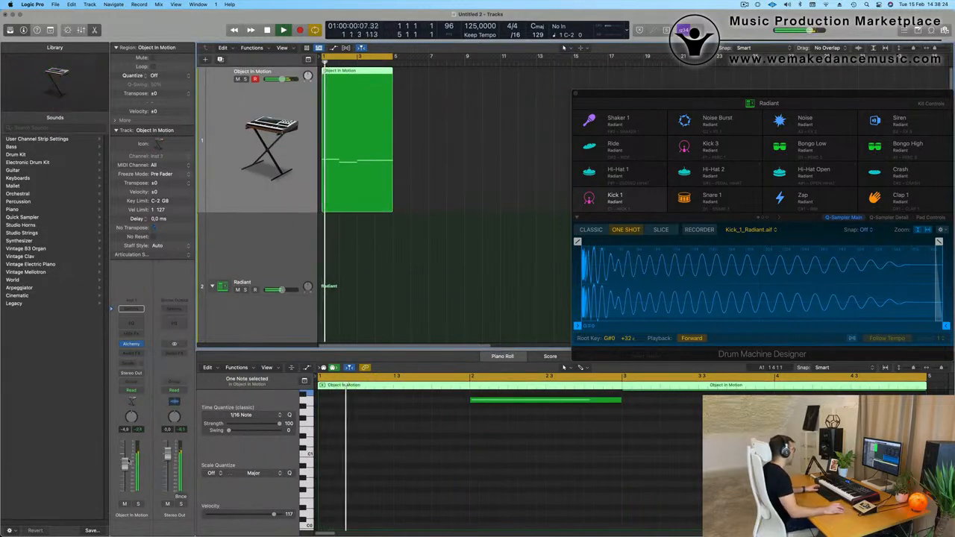
scroll(280, 291, "down", 4)
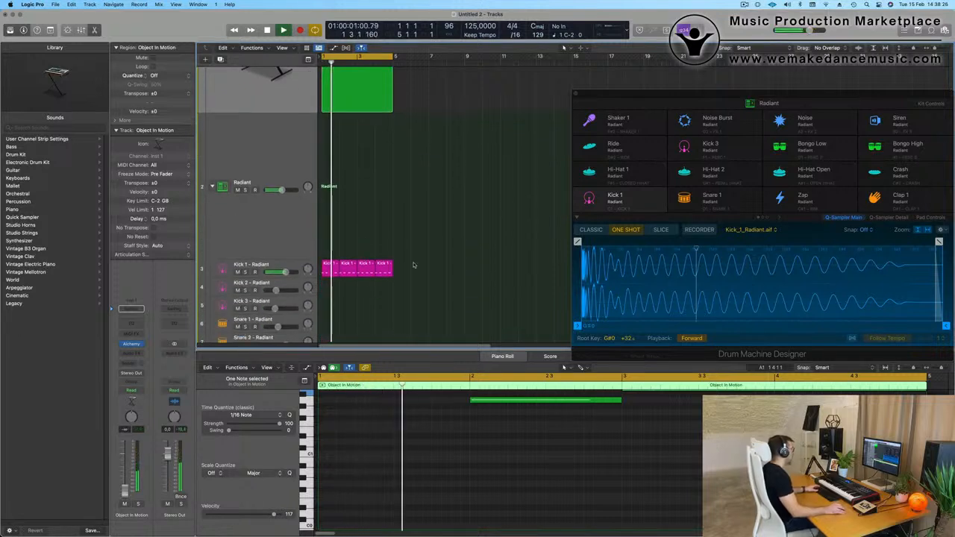
Step: Audition Deep End, Dembow, Hard Knock and other sounds on the Kick 1 track during playback, and load Kick 1 - Ibiza
left_click(276, 265)
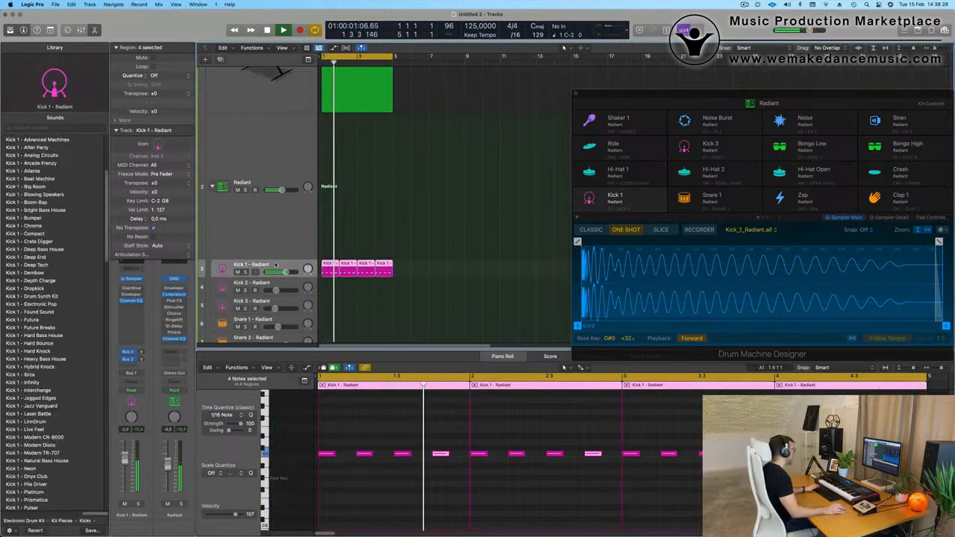
left_click(26, 257)
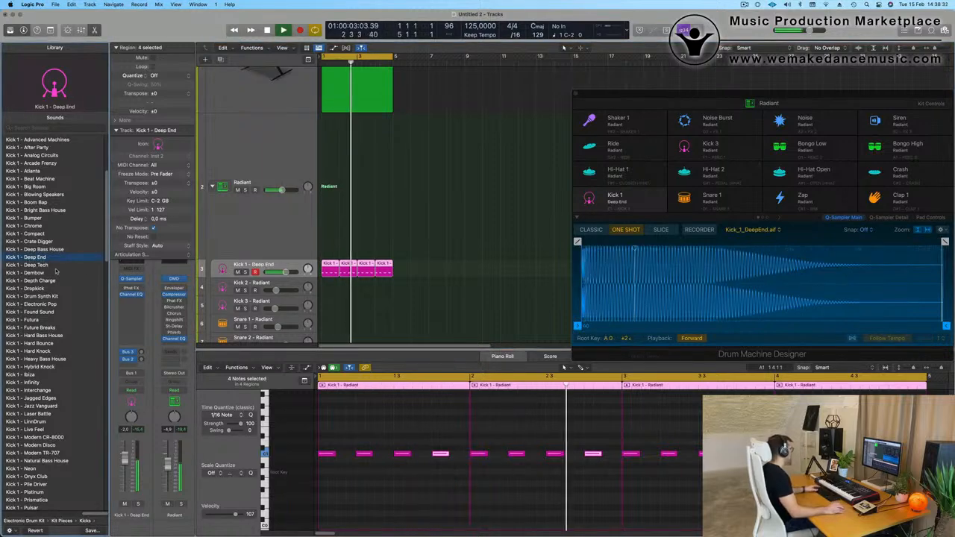
scroll(57, 271, "down", 2)
left_click(34, 239)
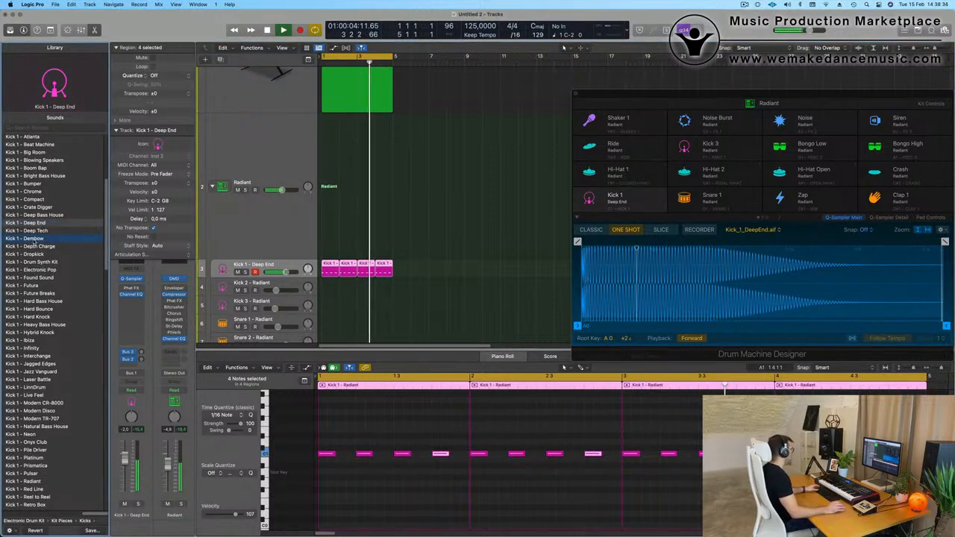
scroll(66, 194, "up", 2)
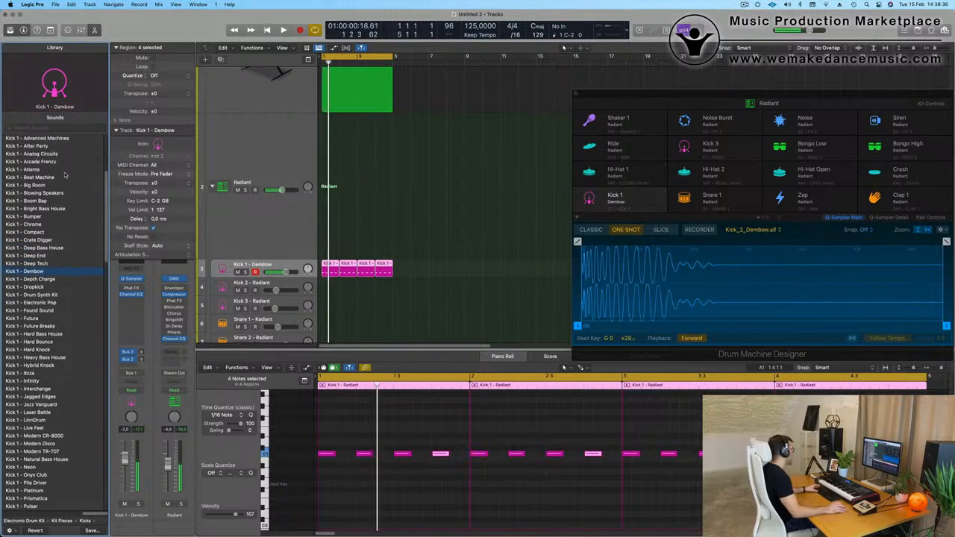
scroll(62, 301, "down", 2)
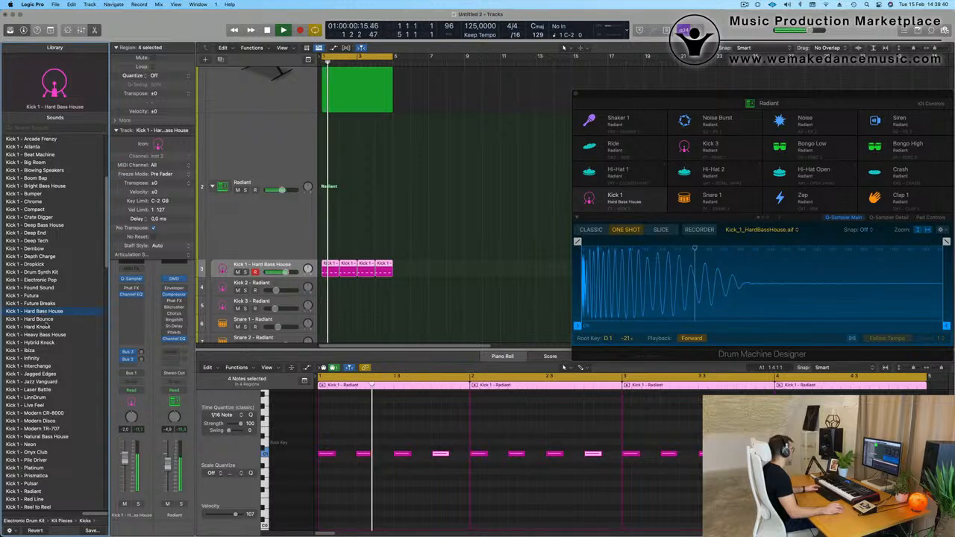
left_click(48, 327)
scroll(46, 326, "down", 2)
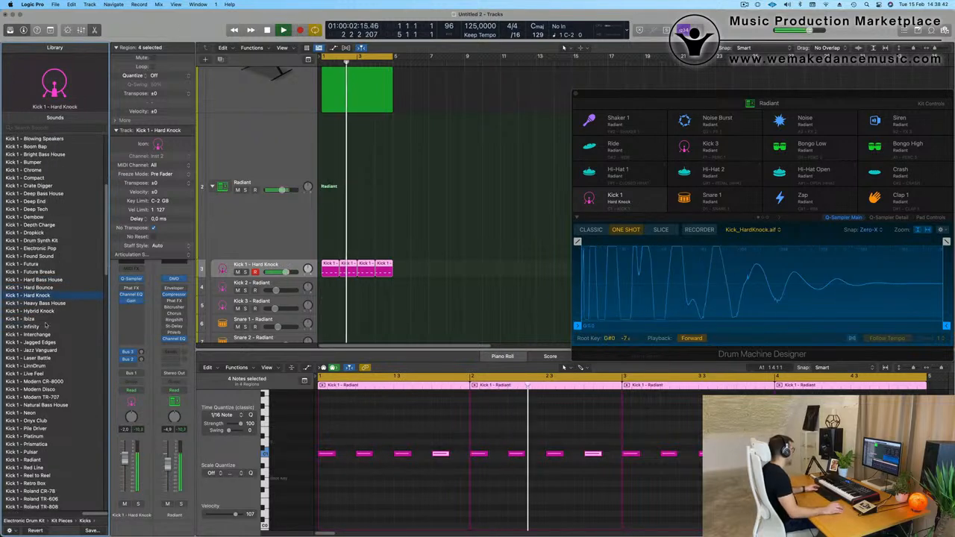
left_click(42, 311)
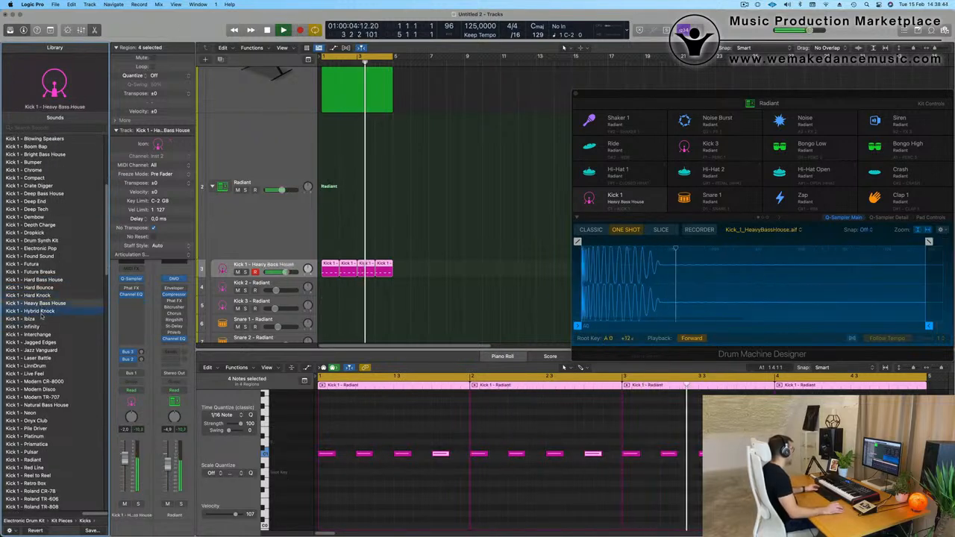
left_click(33, 321)
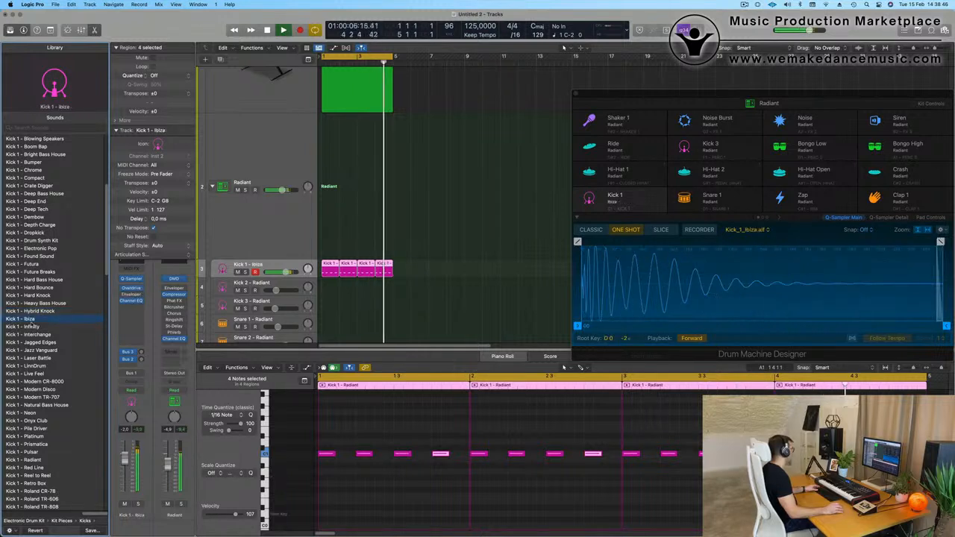
Step: Transpose all the kick notes down one octave and set the kick track's volume to -5.2 dB
left_click(389, 477)
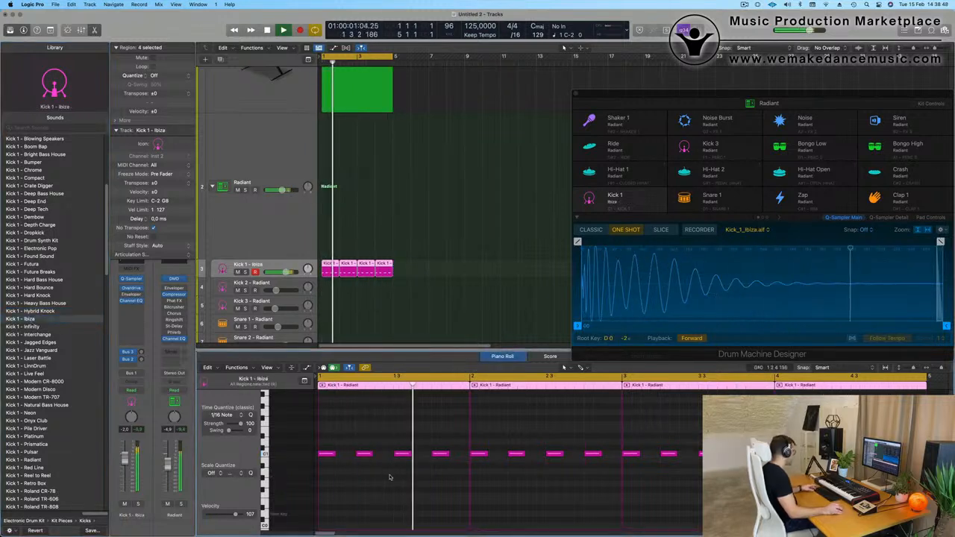
key("super+a")
key("alt+shift+Down")
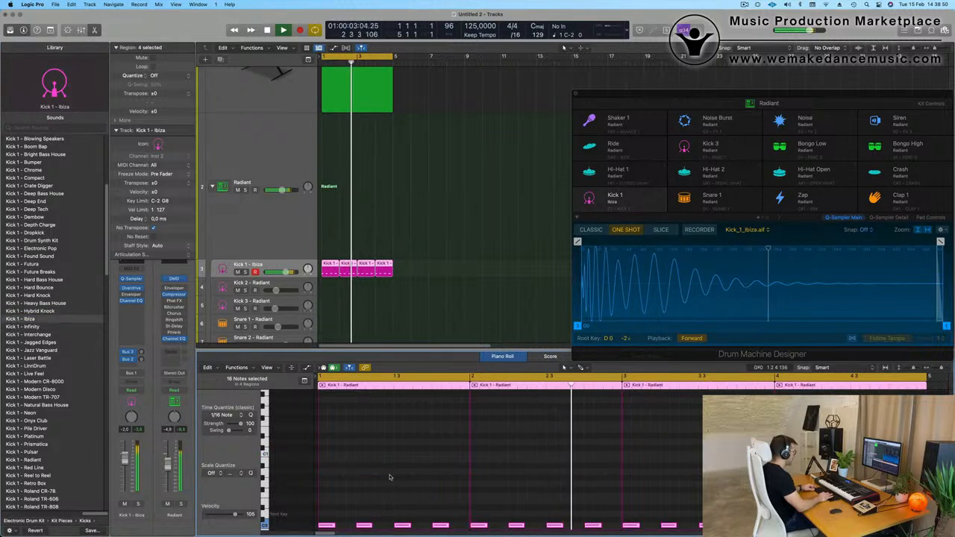
key("space")
key("space")
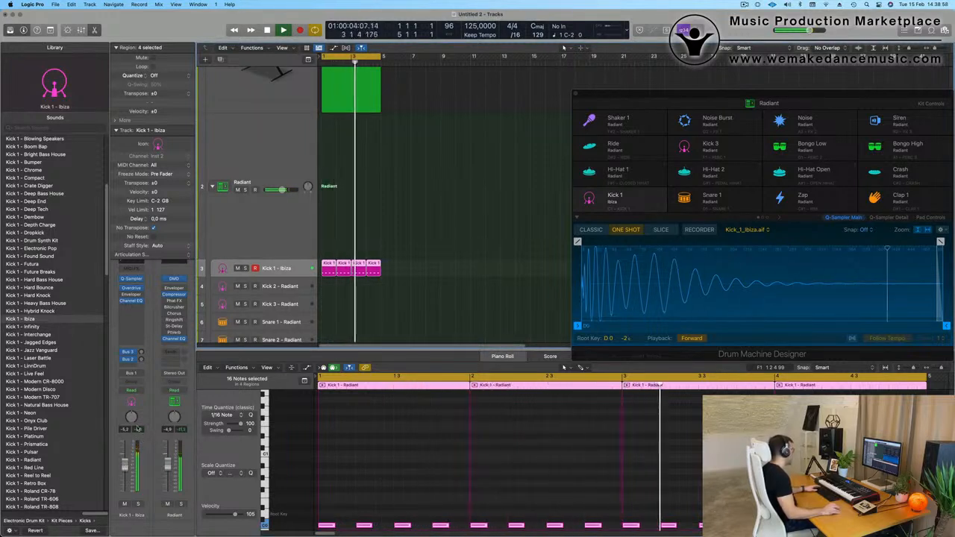
Step: Set the Object In Motion track's volume to -17.0 dB while listening with the kick
scroll(299, 187, "up", 3)
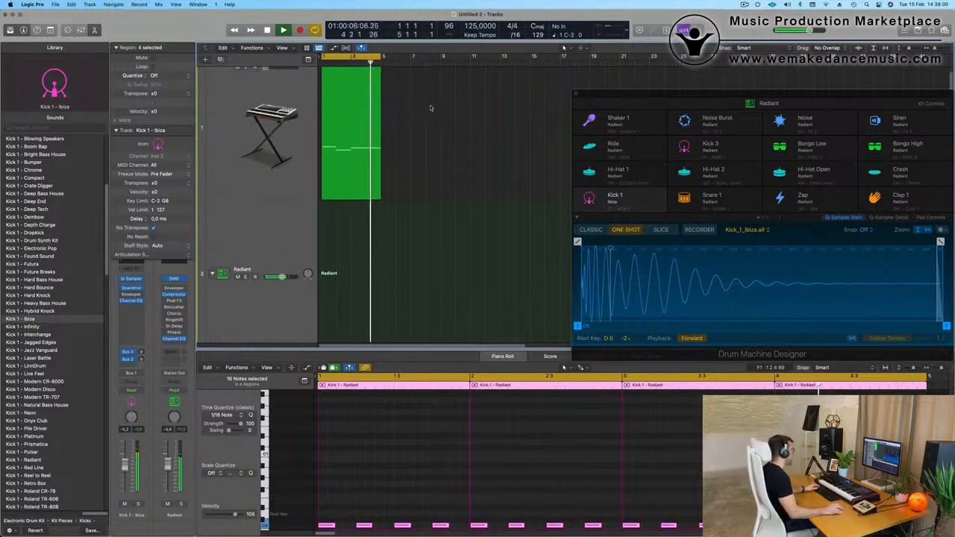
left_click(223, 110)
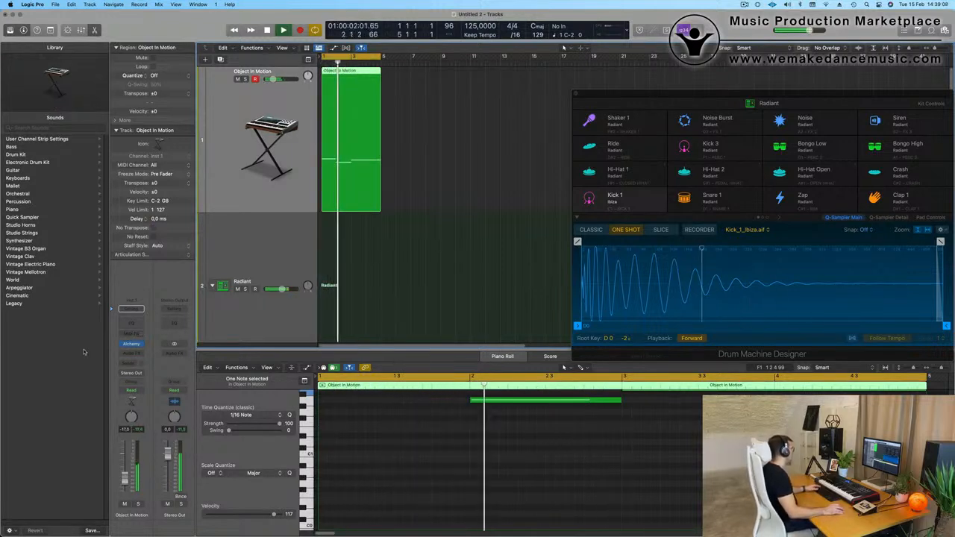
Step: Insert a Channel EQ and a Compressor on the Object In Motion track, and set the compressor's side chain to Kick 1 - Ibiza
left_click(132, 312)
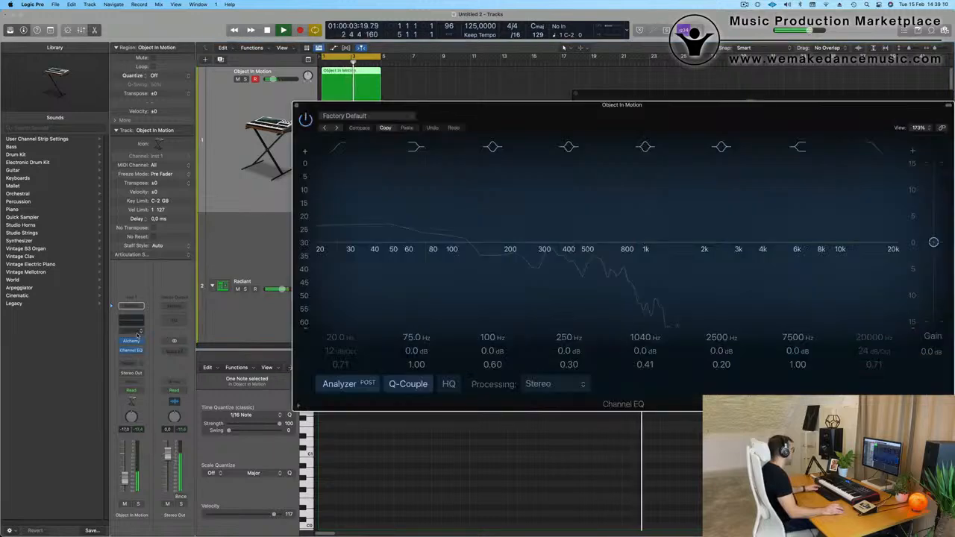
left_click(297, 105)
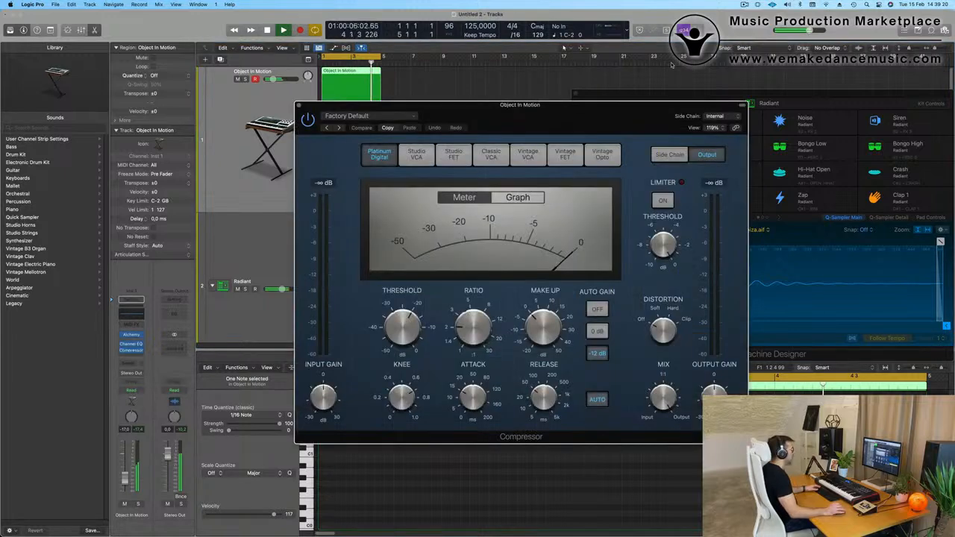
left_click(717, 117)
mouse_move(736, 129)
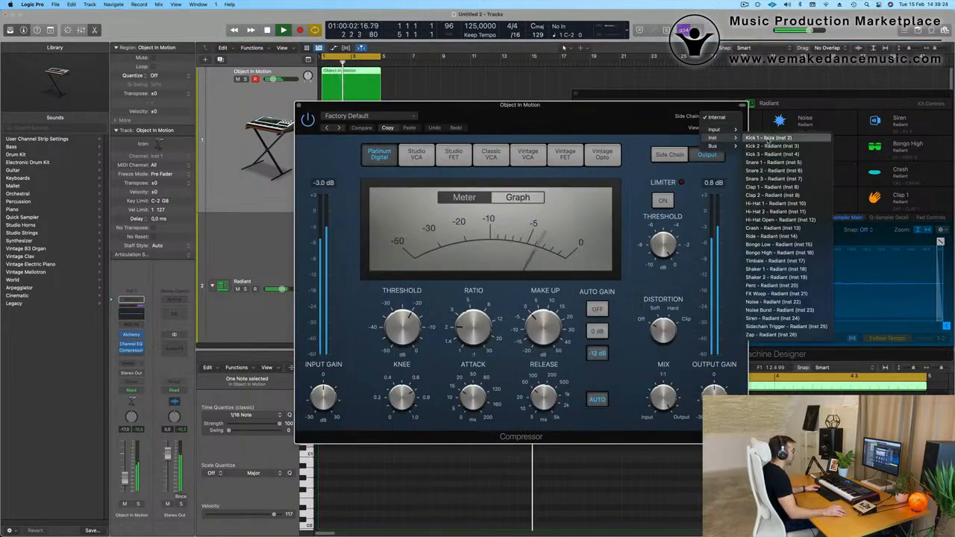
left_click(769, 138)
left_click_drag(642, 125, 695, 124)
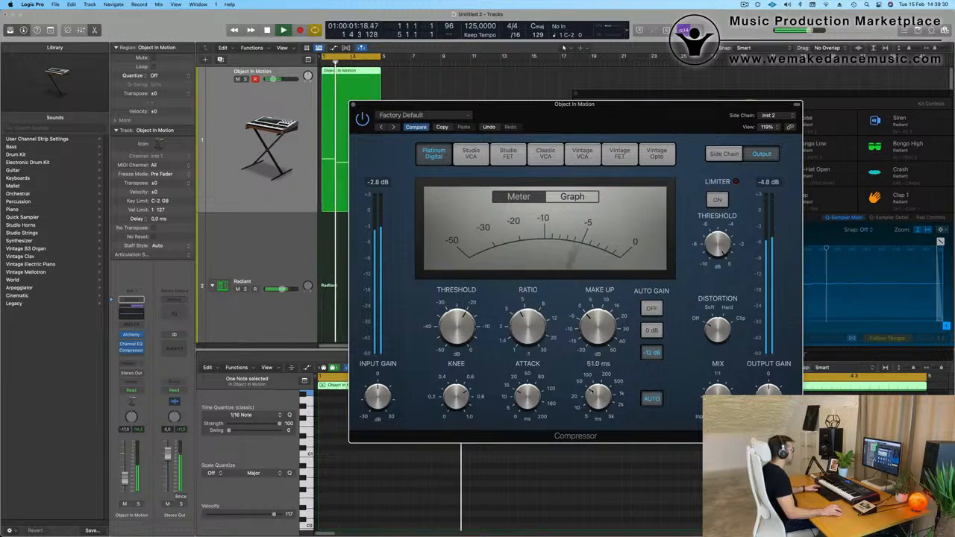
Step: Set the compressor's release to about 51 ms and its attack to 0 ms while listening to the loop
left_click_drag(593, 393, 601, 463)
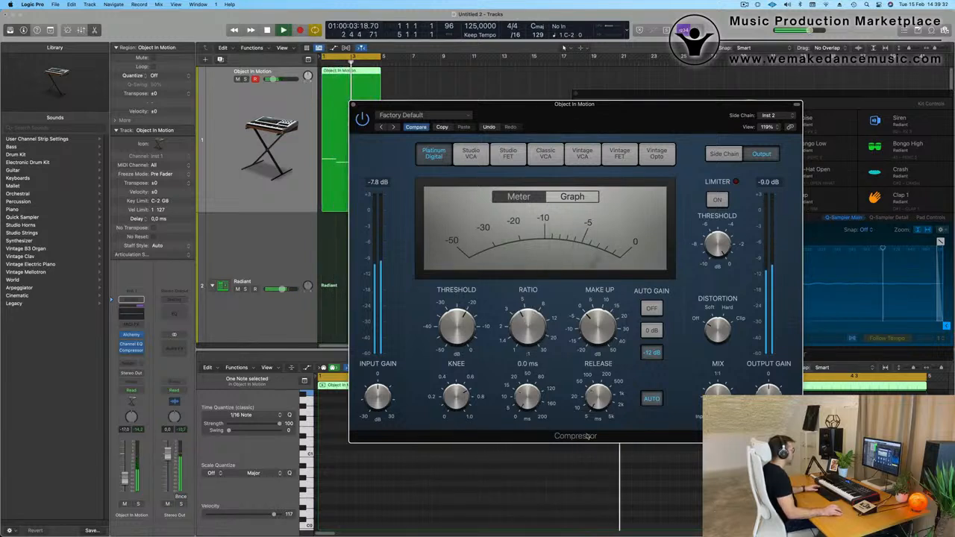
key("space")
key("space")
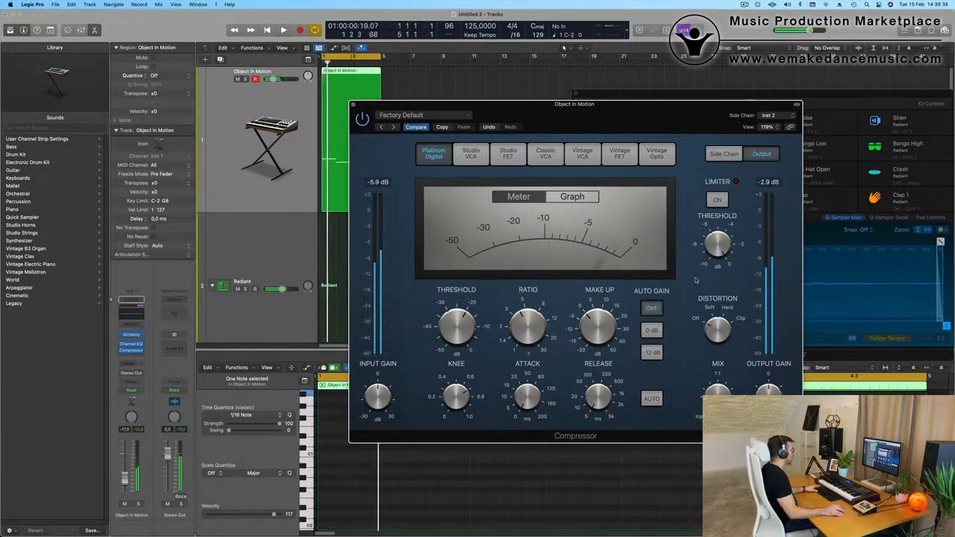
Step: Turn off the compressor's auto gain and auto release, and set the Object In Motion track's volume to -6.4 dB
key("space")
left_click(652, 308)
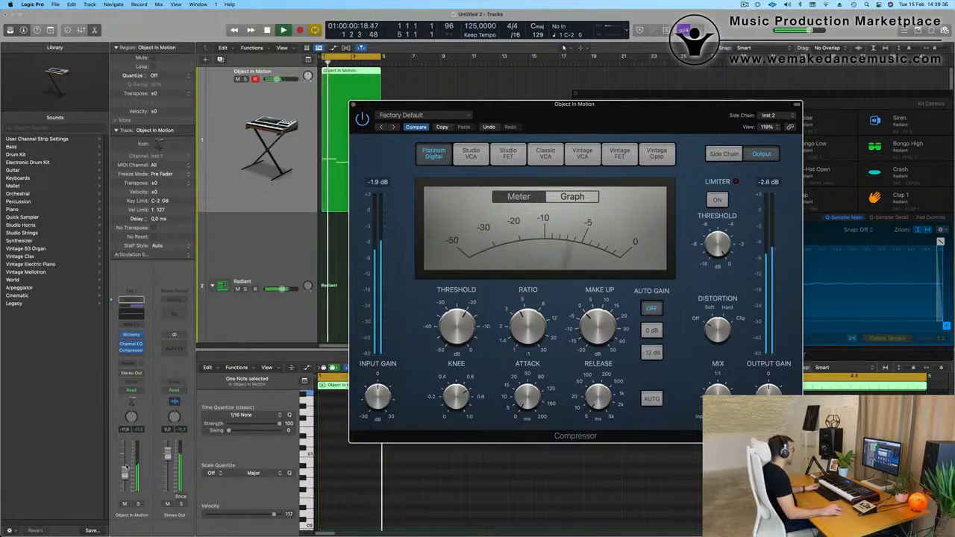
left_click_drag(124, 478, 124, 470)
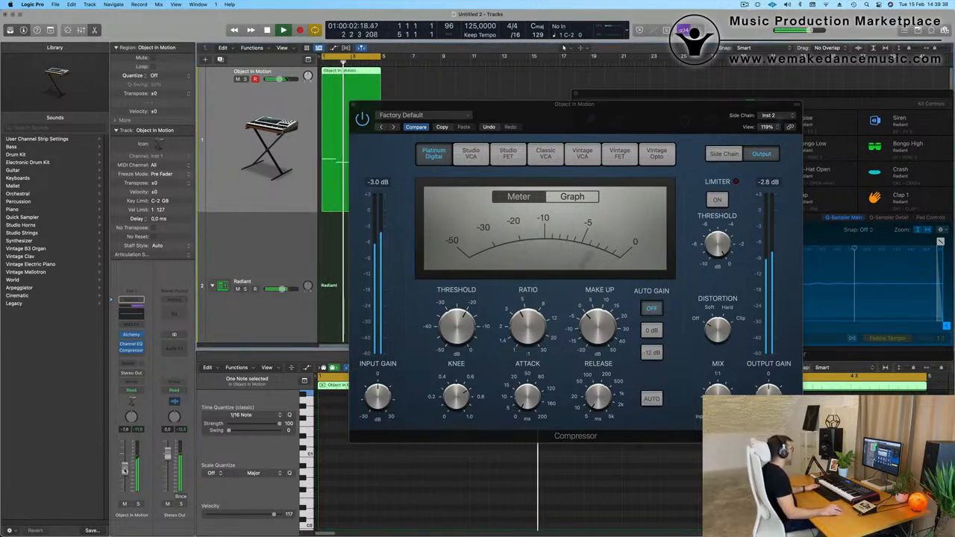
left_click(354, 107)
Step: Copy the last Kick 1 region onto the Hi-Hat 1 track at bar 1
scroll(361, 209, "down", 5)
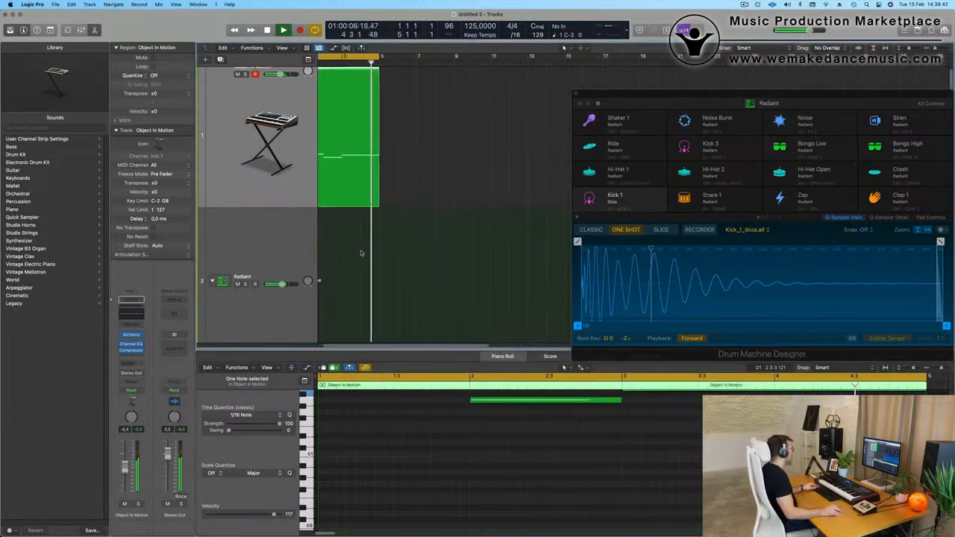
scroll(403, 246, "down", 3)
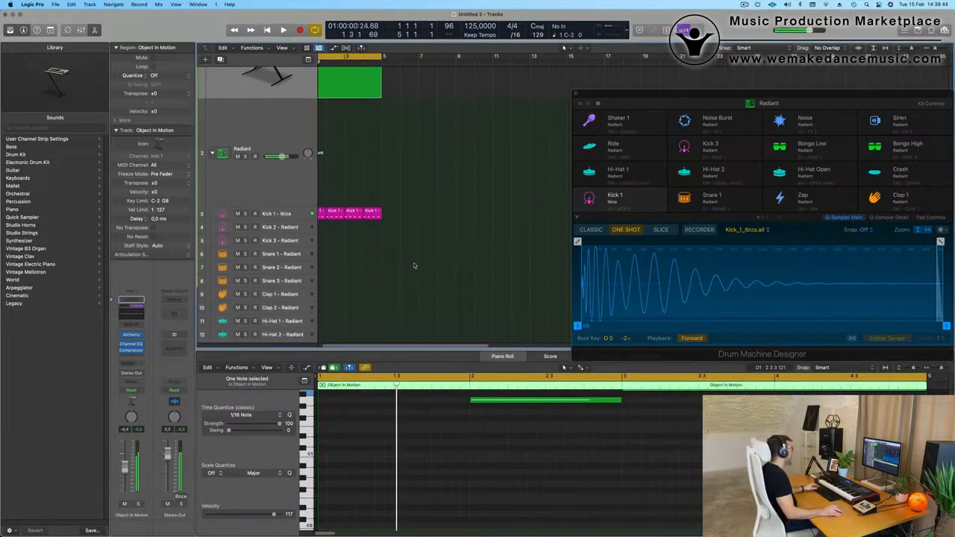
key("space")
left_click(341, 197)
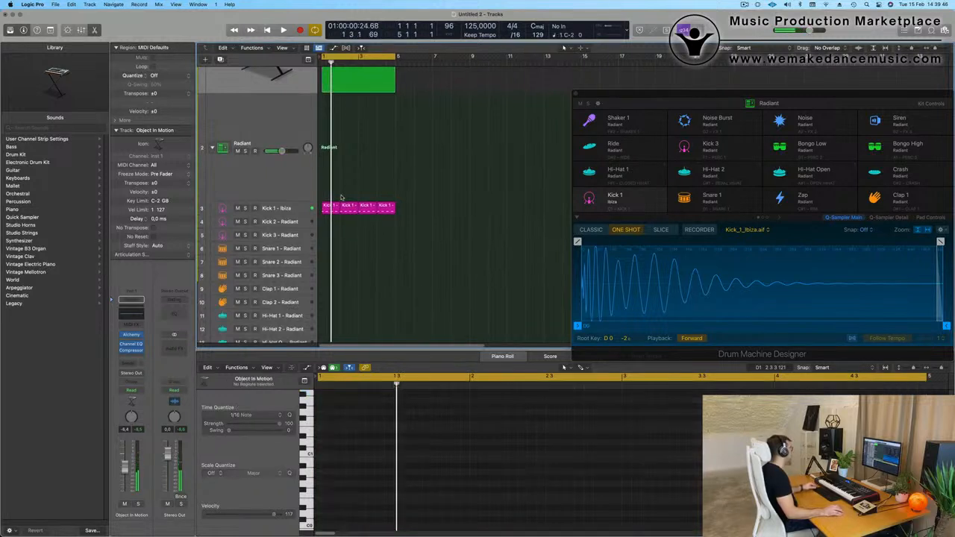
left_click(387, 208)
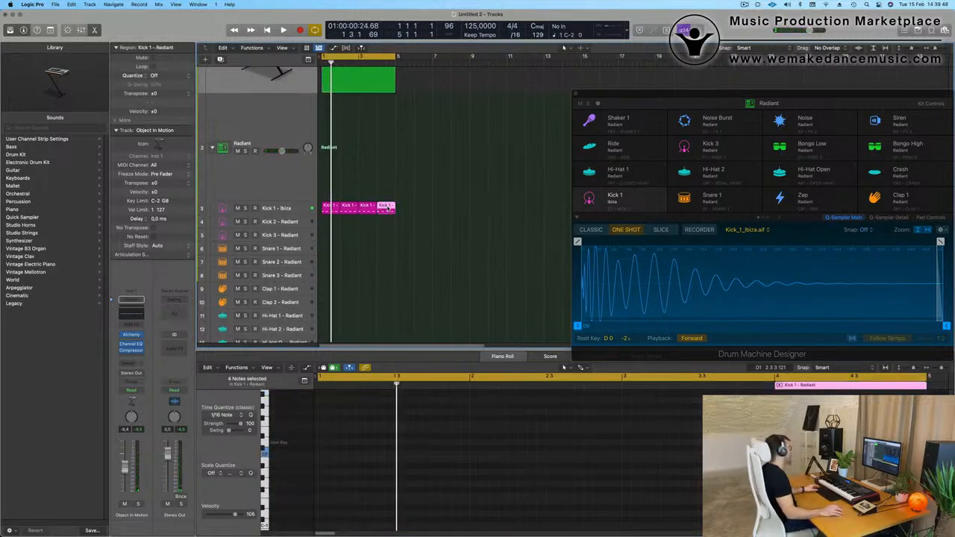
left_click_drag(388, 208, 331, 168)
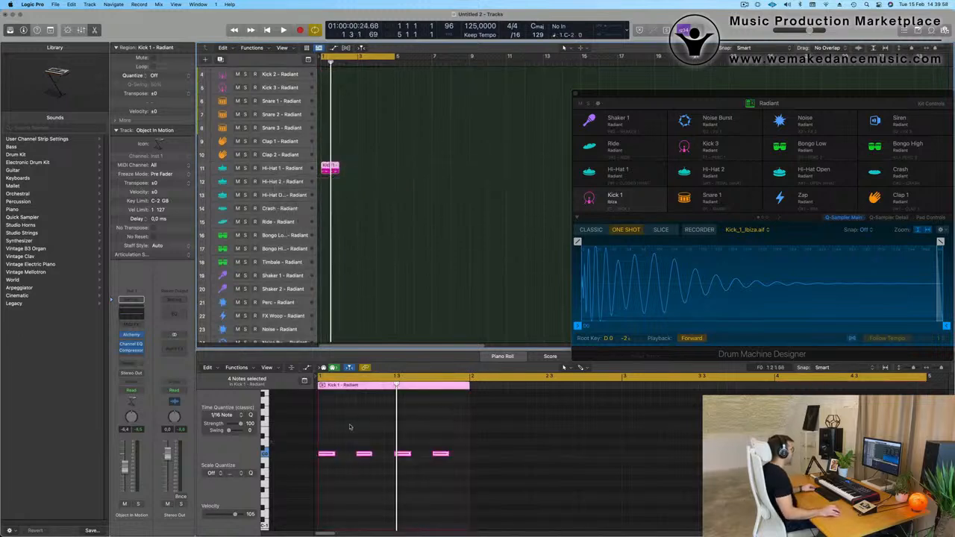
Step: Move the copied Hi-Hat 1 notes onto the off-beats at C2, and repeat the region three times to fill four bars
left_click_drag(329, 431, 506, 487)
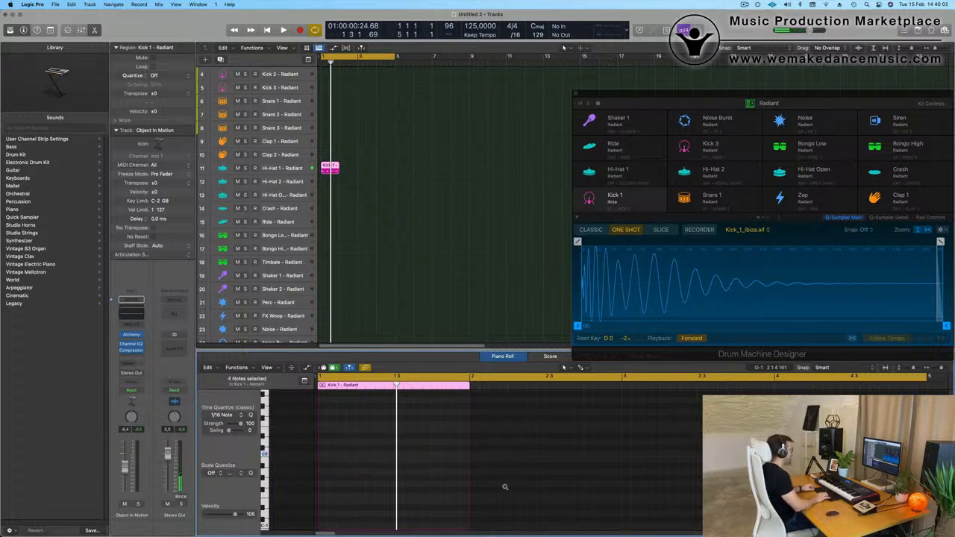
scroll(358, 432, "up", 5)
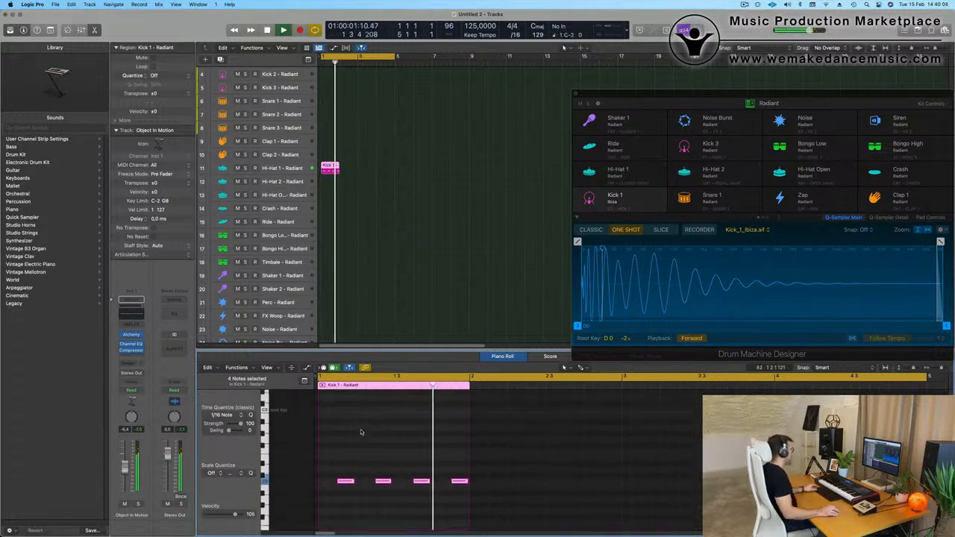
left_click_drag(375, 170, 331, 179)
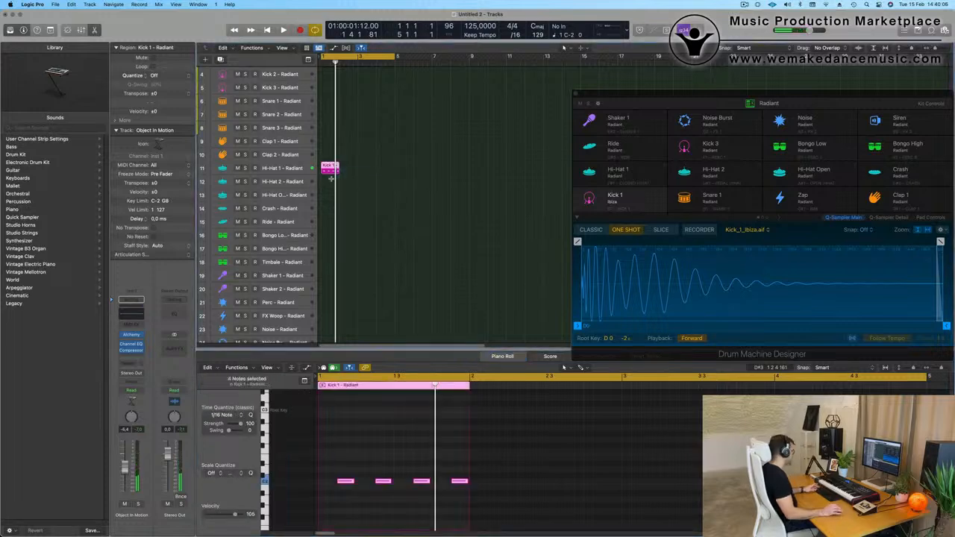
key("super+r")
key("super+r")
key("super+r")
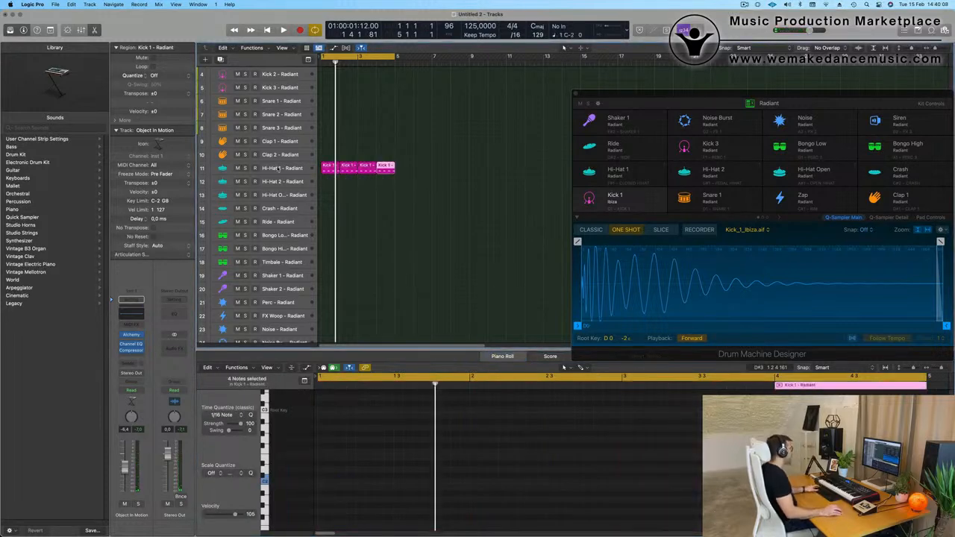
left_click(278, 169)
key("space")
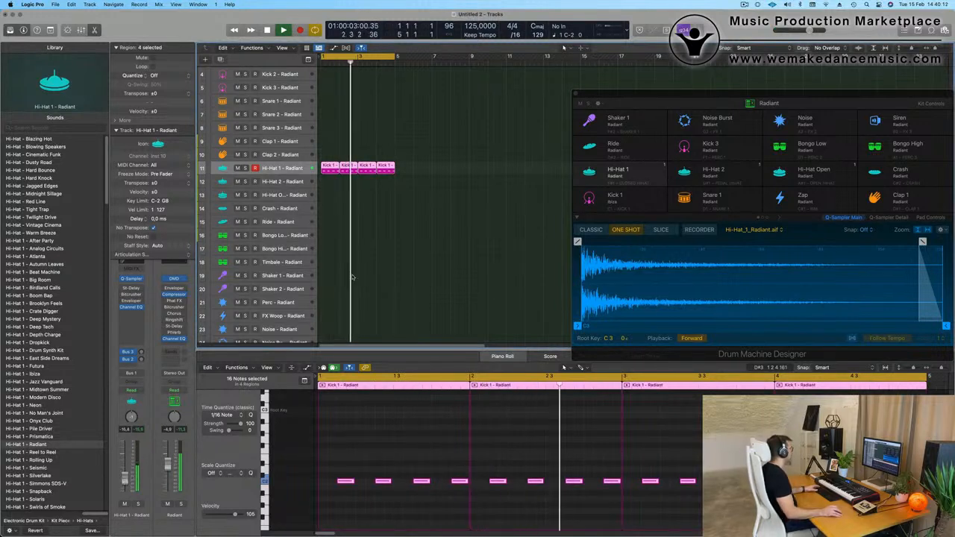
Step: Copy the first Hi-Hat 1 region onto the Hi-Hat 2 track at bar 1
scroll(343, 194, "down", 2)
left_click(336, 123)
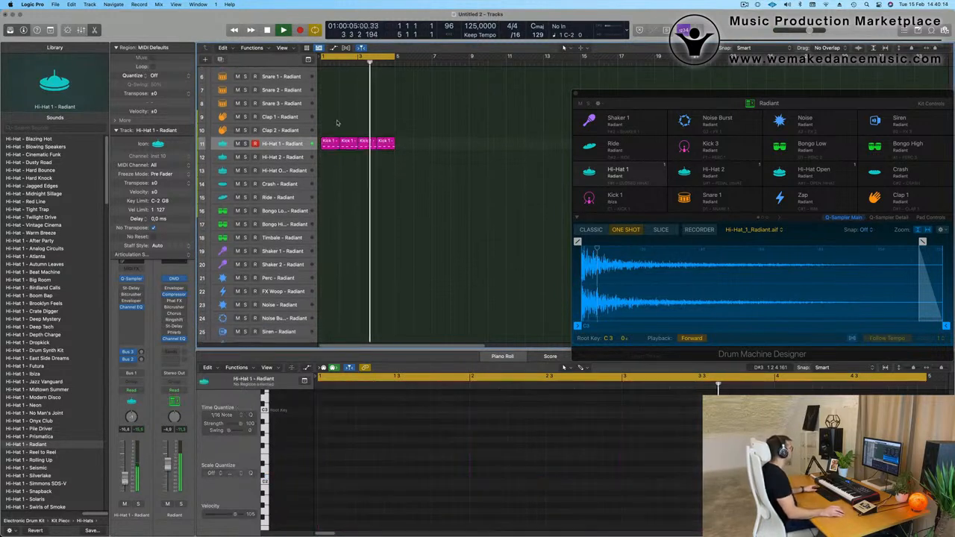
left_click(333, 143)
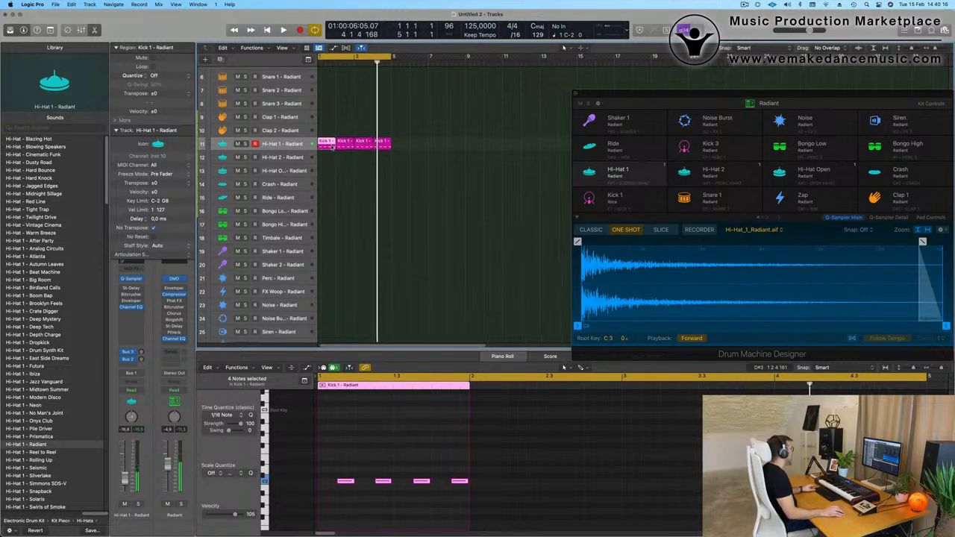
left_click_drag(333, 147, 332, 167)
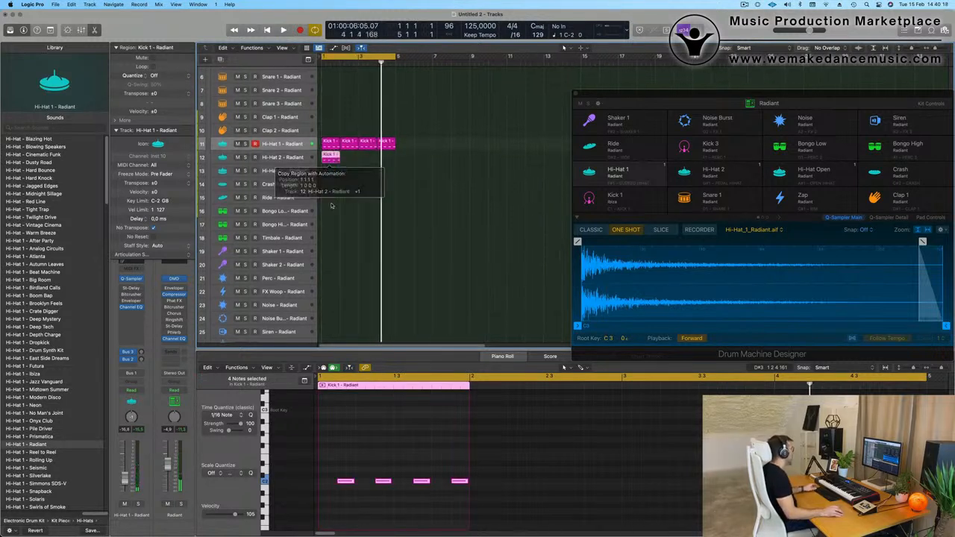
Step: Transpose the four Hi-Hat 2 notes up one octave to C3 and shorten them to 0 0 0 160
left_click_drag(340, 471, 492, 500)
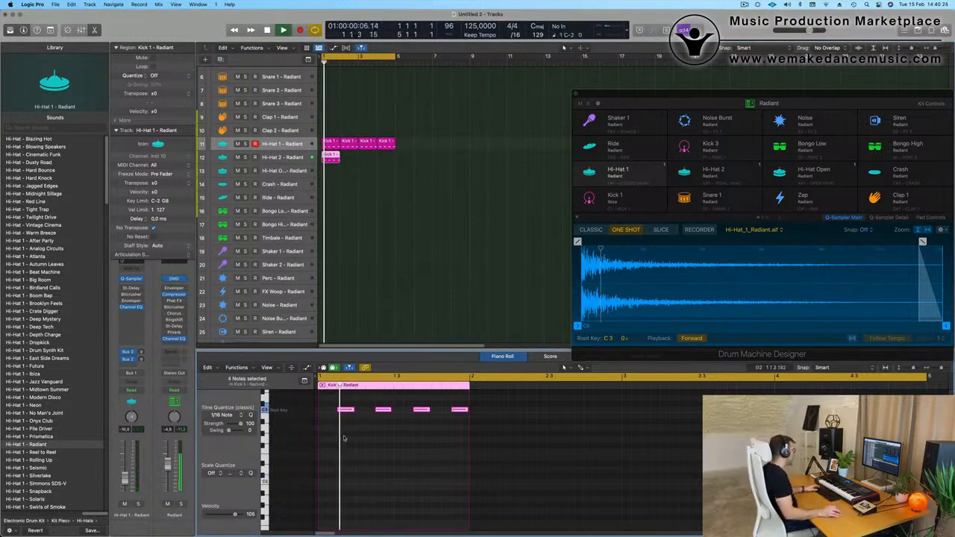
left_click_drag(354, 411, 344, 414)
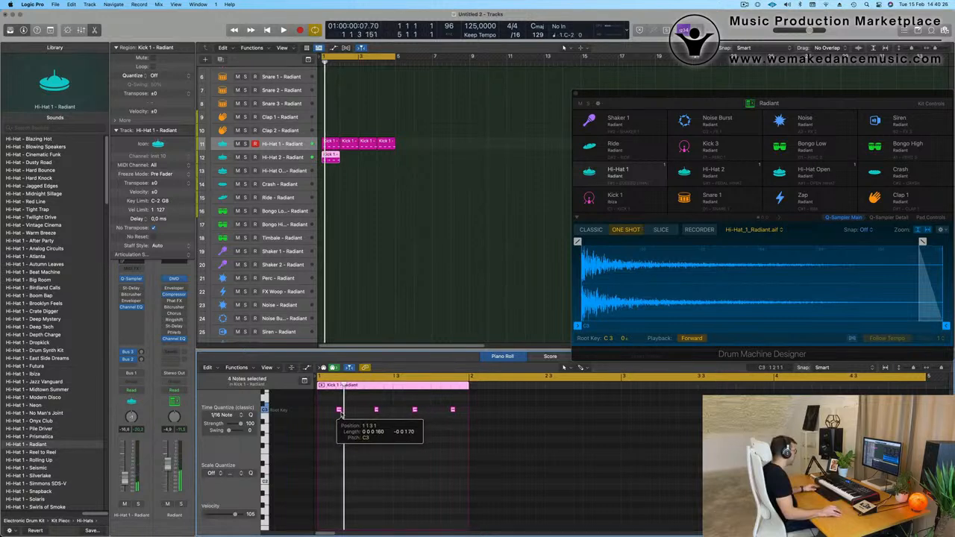
key("space")
key("space")
key("space")
key("space")
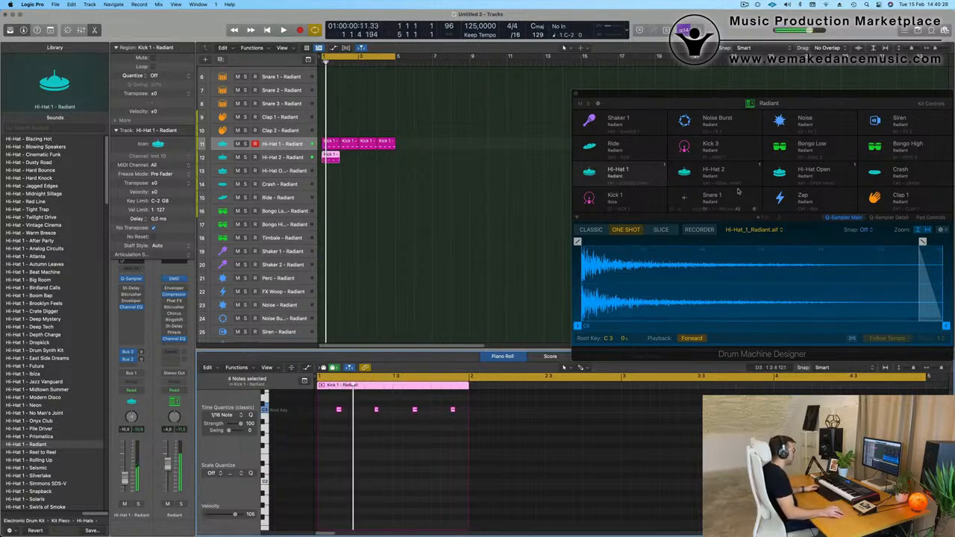
Step: Trim the Hi-Hat 2 sample in Drum Machine Designer to end at 0.04 s while the loop plays
left_click_drag(790, 91, 652, 76)
key("space")
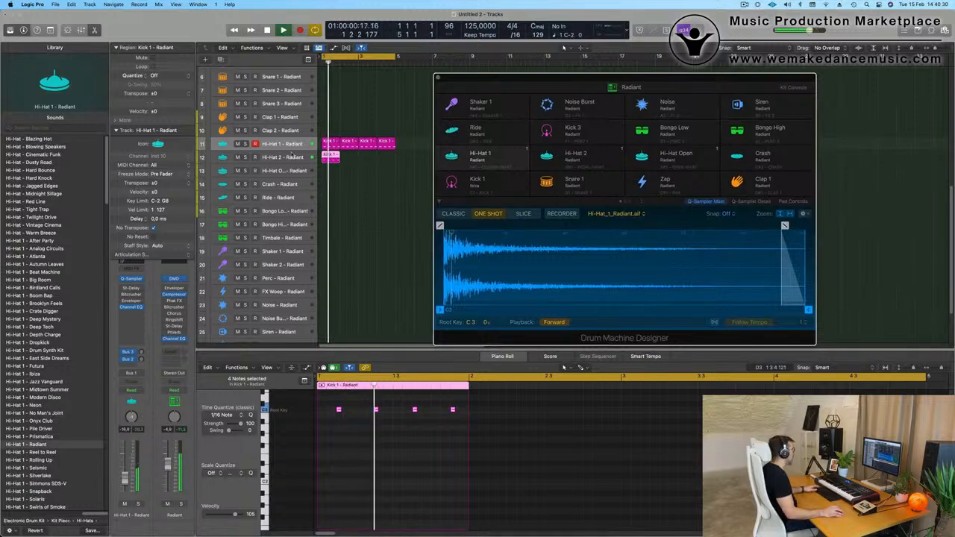
left_click(288, 158)
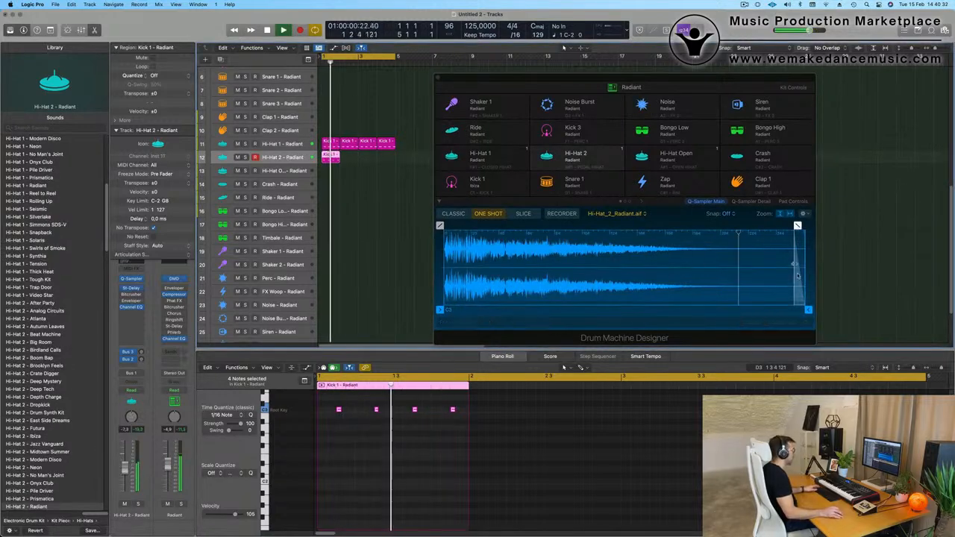
mouse_move(812, 318)
left_mouse_down()
mouse_move(508, 318)
mouse_move(518, 318)
left_mouse_up()
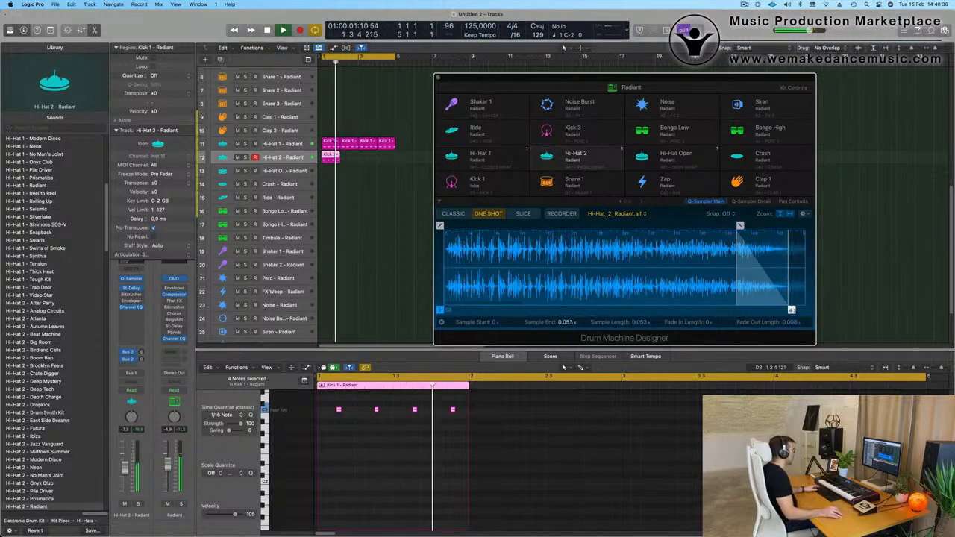
left_click_drag(792, 310, 705, 310)
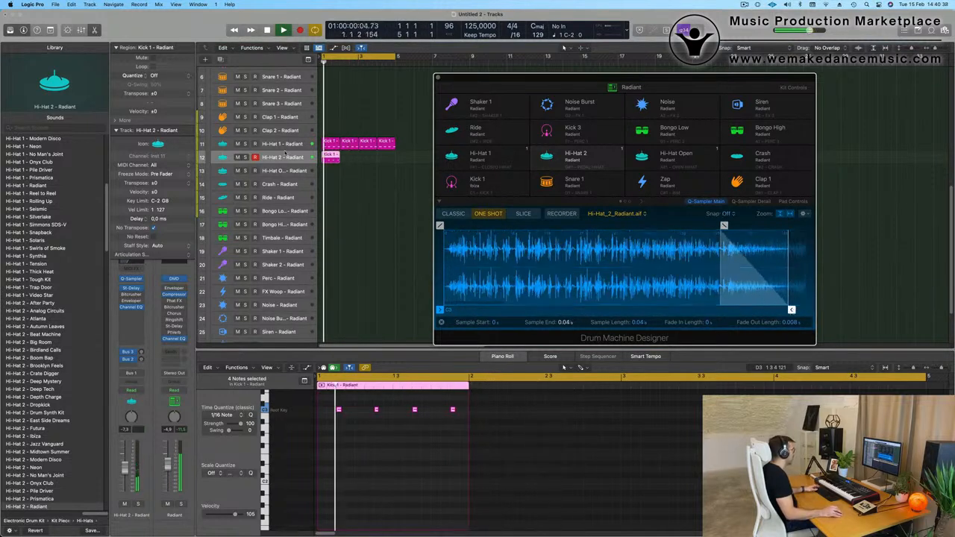
Step: Fill the Hi-Hat 2 region with copied C3 sixteenth notes that skip the off-beat eighths, and repeat the region to cover four bars
left_click_drag(336, 407, 470, 427)
key("z")
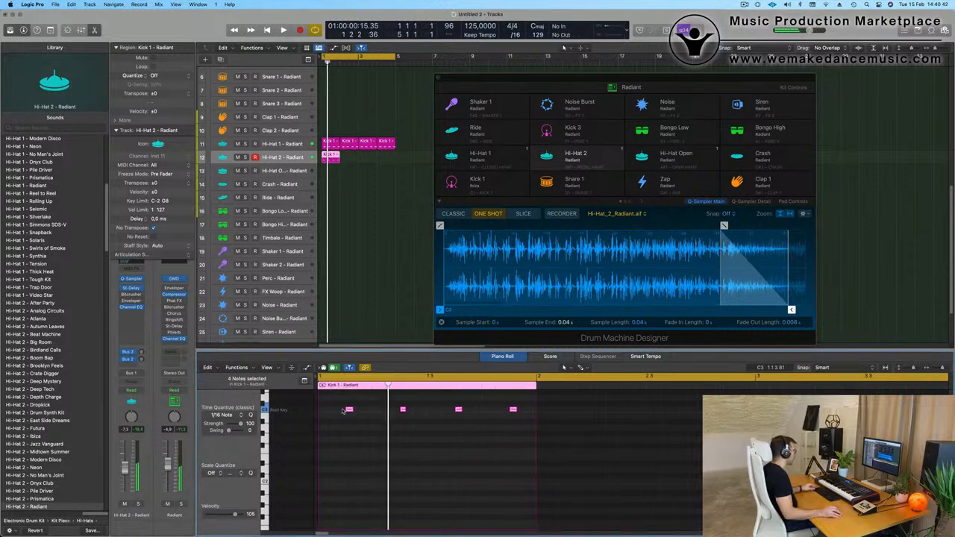
mouse_move(349, 410)
left_mouse_down()
mouse_move(322, 412)
mouse_move(365, 418)
left_mouse_up()
key("space")
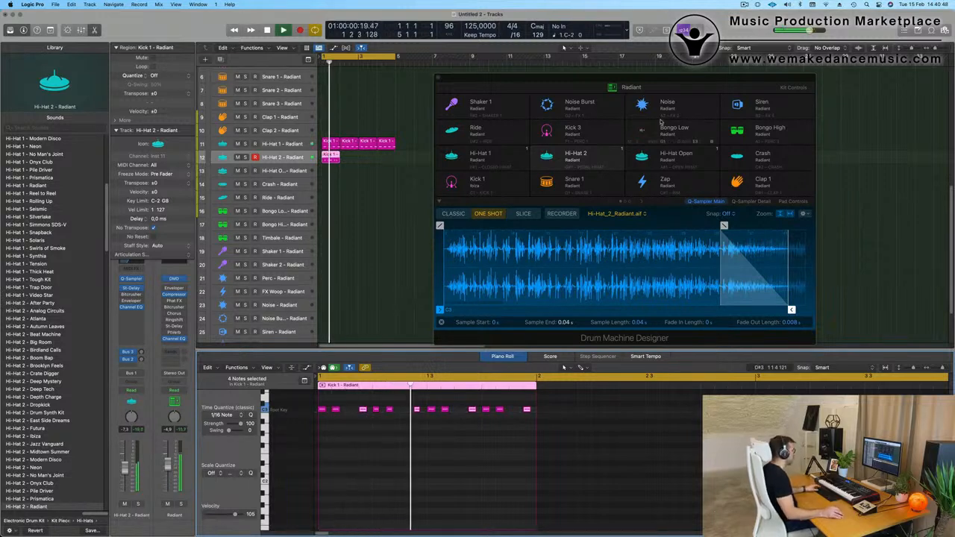
left_click_drag(359, 414, 348, 416)
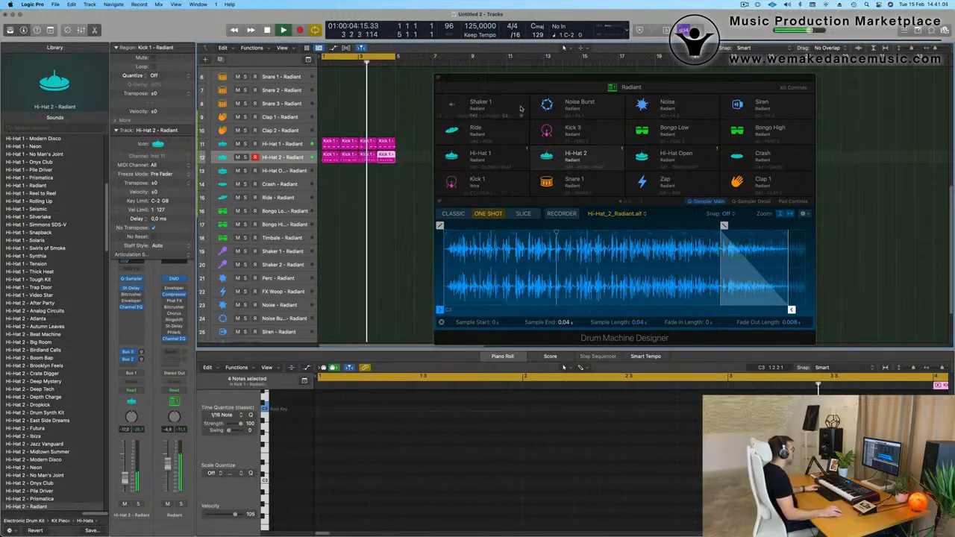
Step: Set the Hi-Hat 2 track's volume to -23.5 dB during playback and close Drum Machine Designer
mouse_move(588, 79)
left_mouse_down()
mouse_move(560, 78)
mouse_move(598, 80)
left_mouse_up()
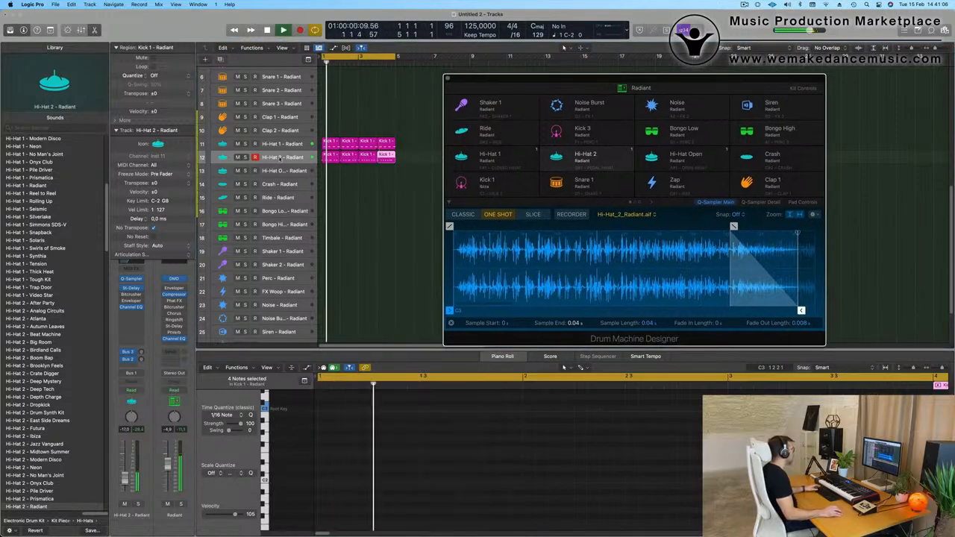
left_click(284, 157)
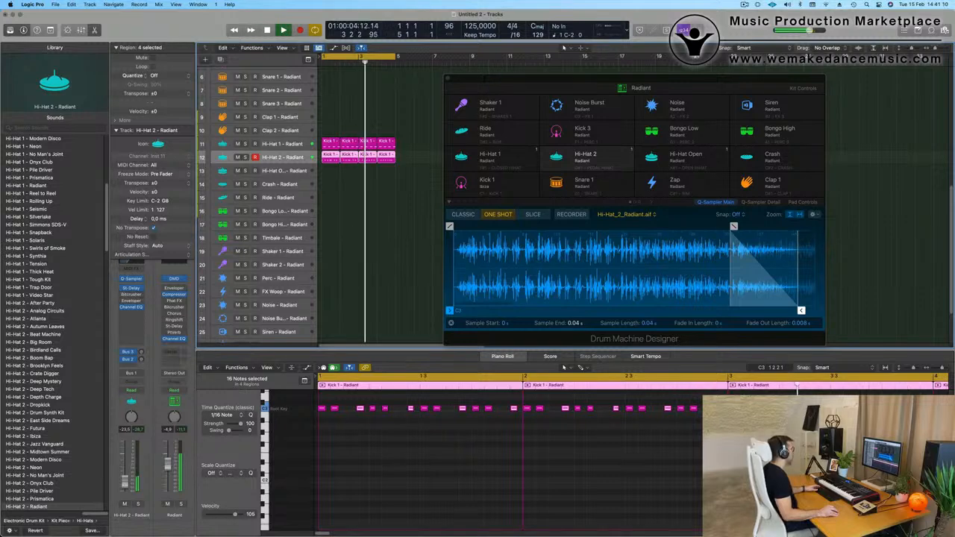
left_click(448, 78)
Step: Copy the first Kick 1 region to Snare 1, delete its notes on beats 1 and 3, and transpose the remaining two up to C2
scroll(348, 209, "down", 2)
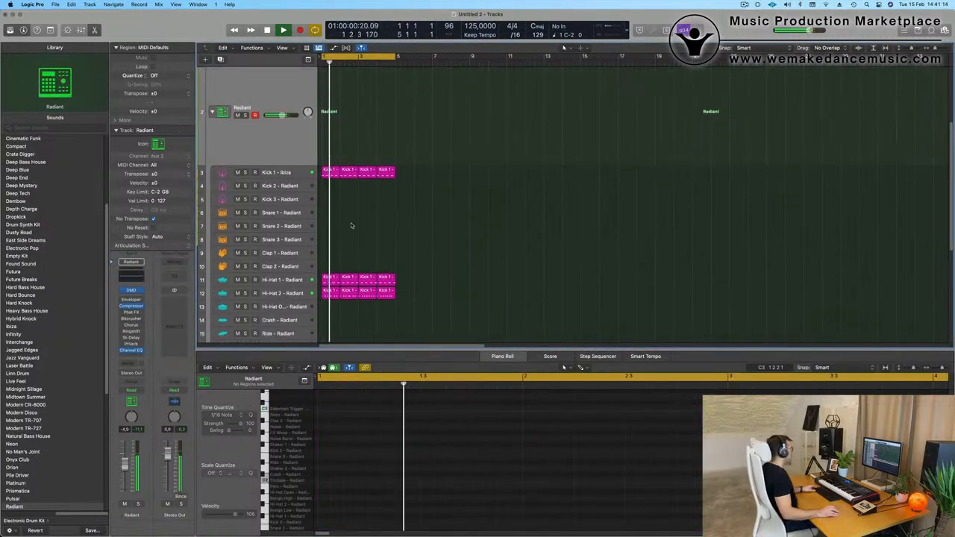
left_click(332, 144)
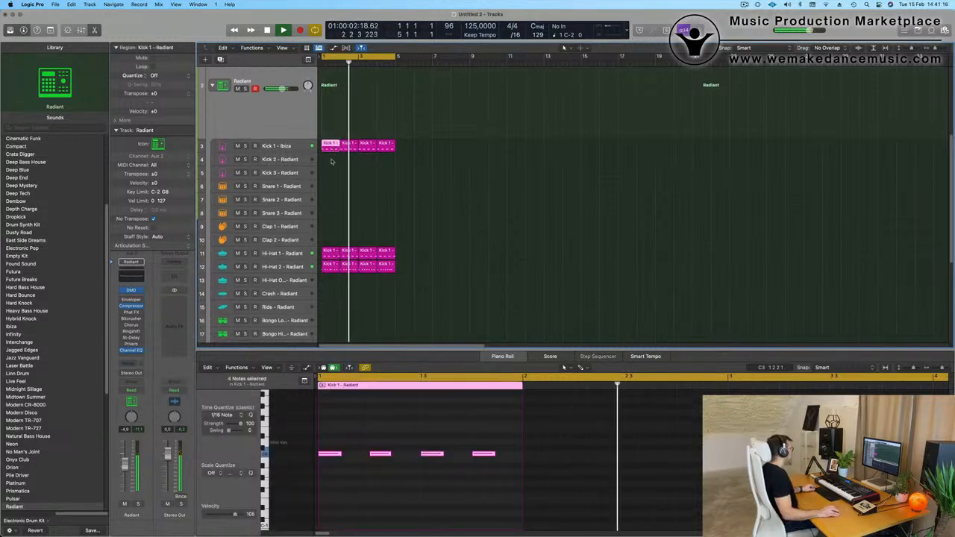
left_click_drag(332, 144, 331, 186)
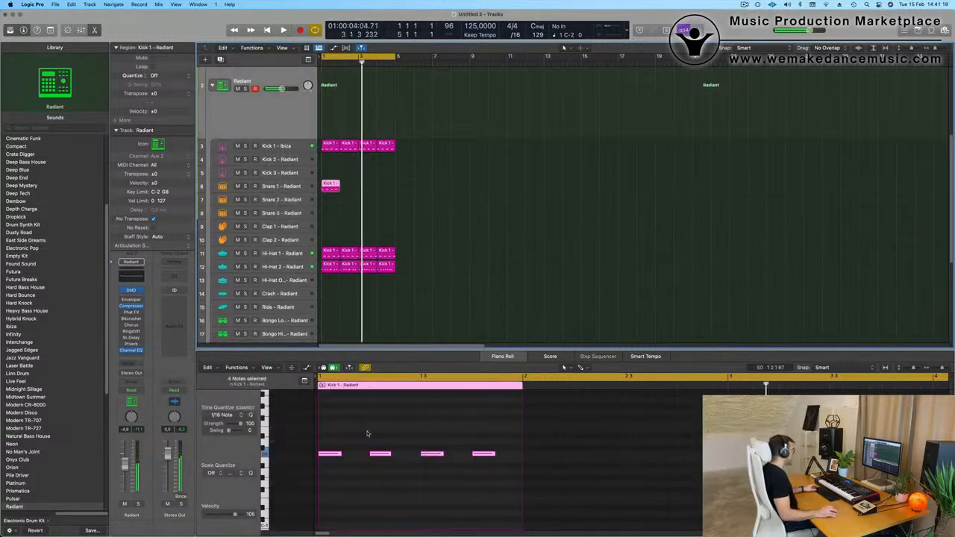
left_click(328, 467)
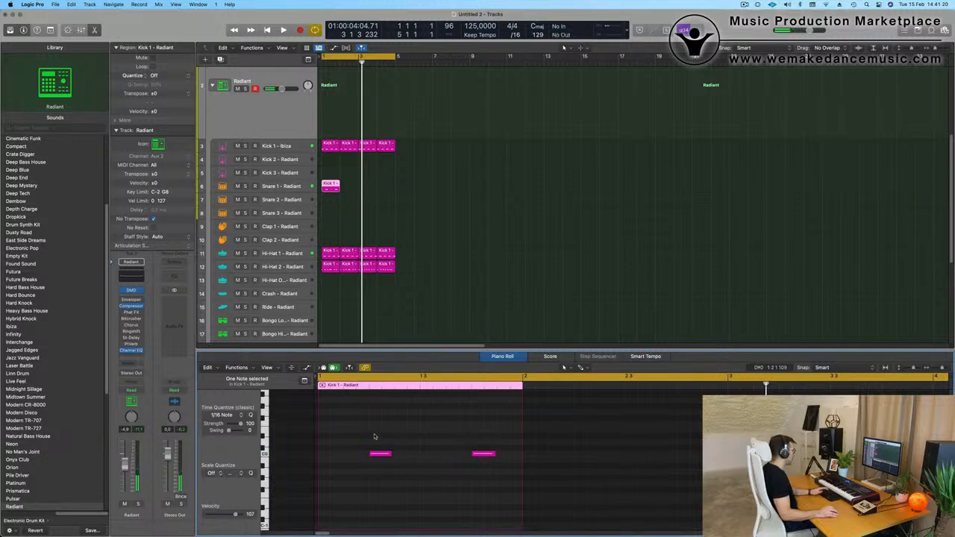
left_click_drag(374, 437, 506, 499)
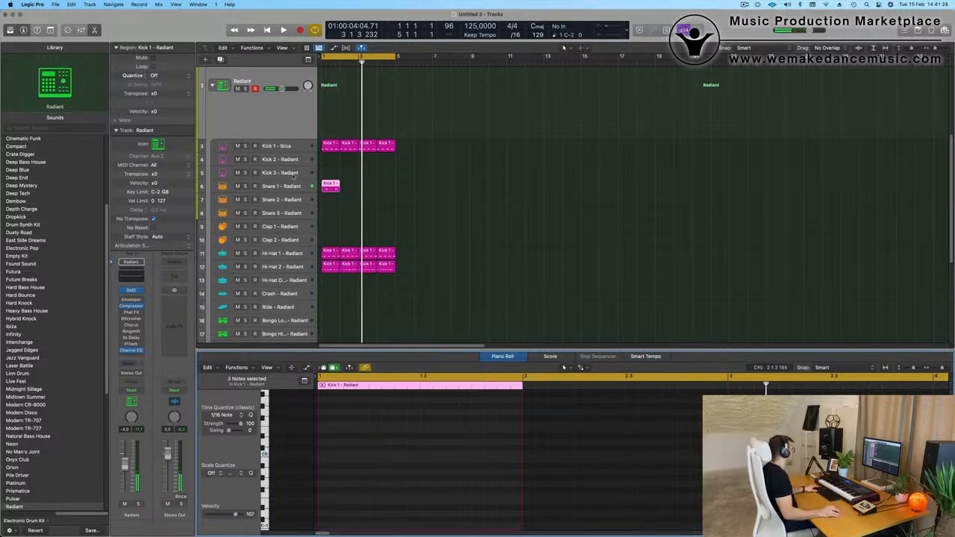
Step: Repeat the Snare 1 region three times to fill four bars and play the loop with the Snare 1 track selected
left_click_drag(441, 185, 324, 198)
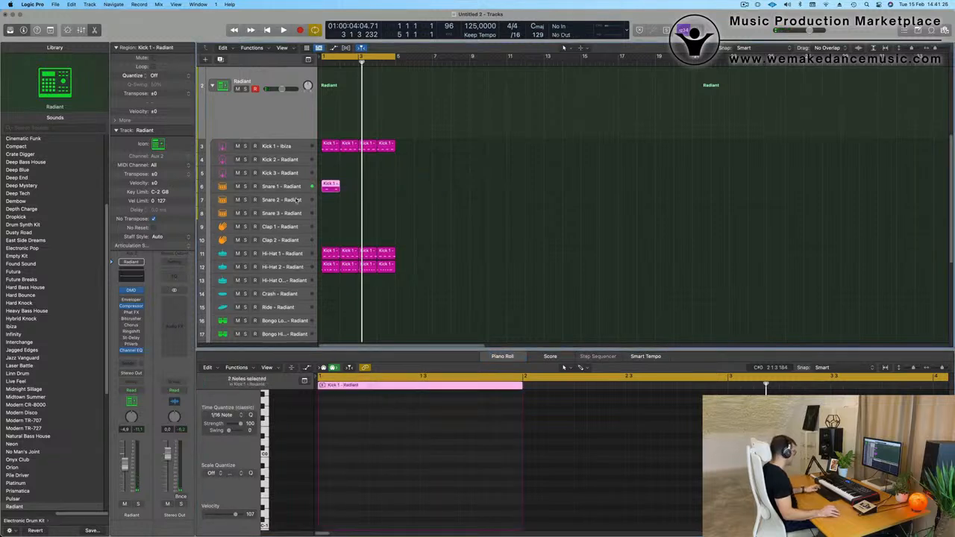
key("super+r")
key("super+r")
key("super+r")
key("space")
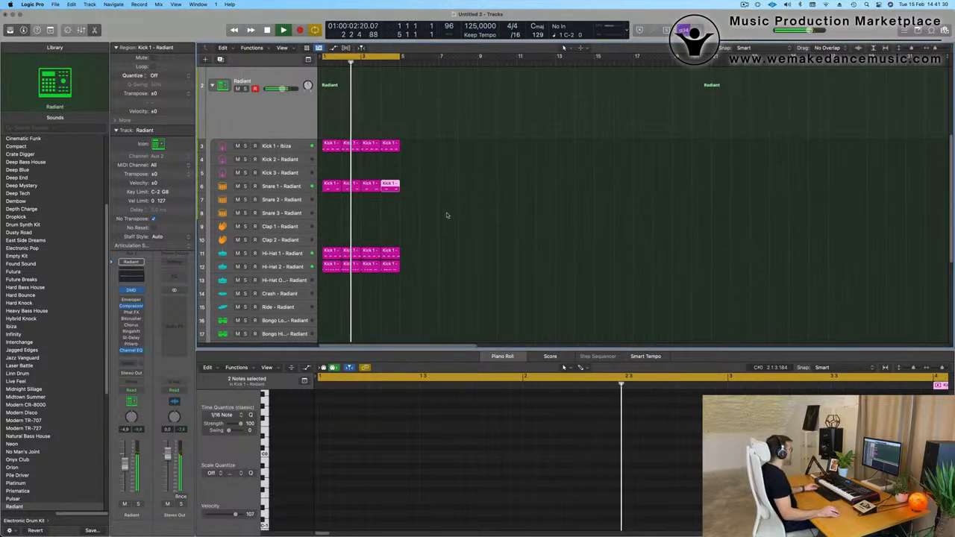
left_click(281, 186)
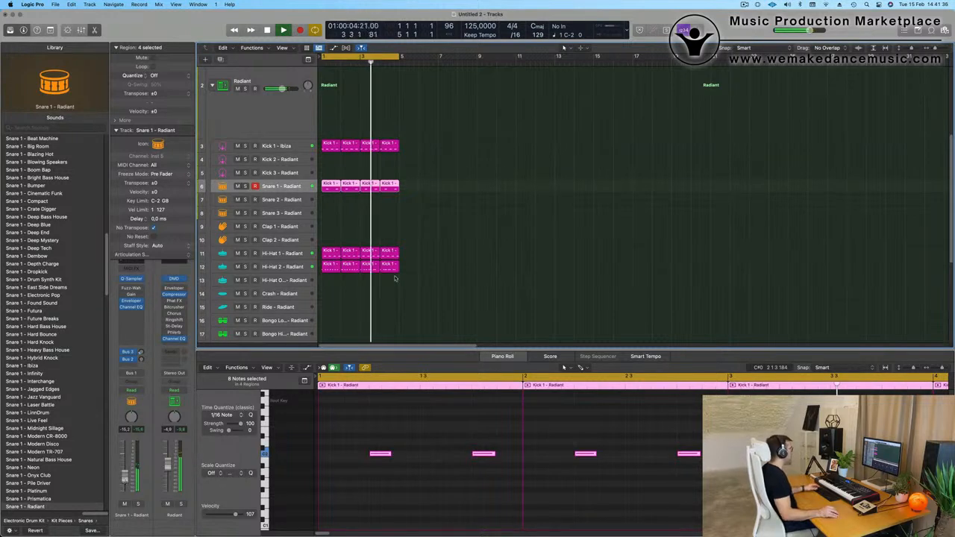
Step: Copy the first Hi-Hat 2 region to the start of the Bongo High track and play it with that track selected
scroll(400, 275, "down", 3)
scroll(401, 276, "down", 5)
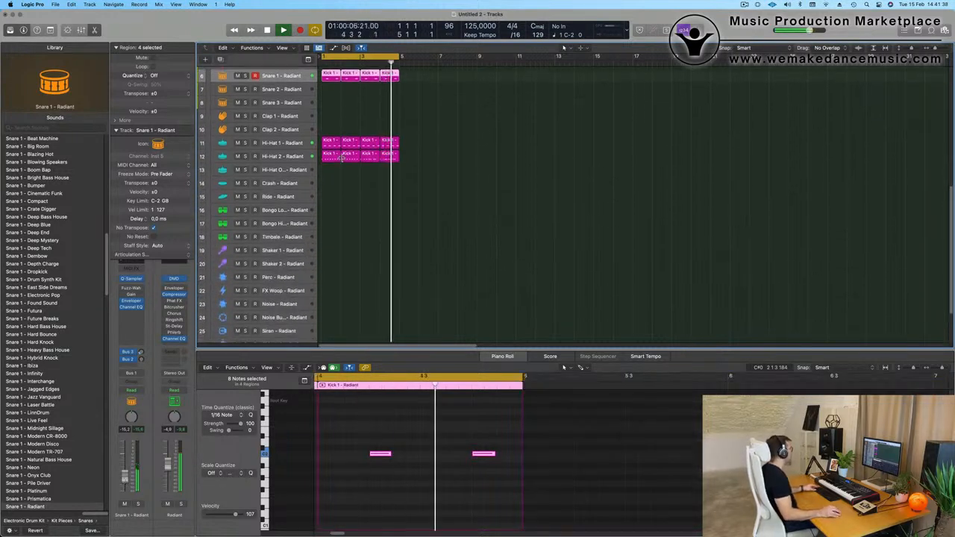
left_click(334, 157)
left_click_drag(334, 156, 332, 218)
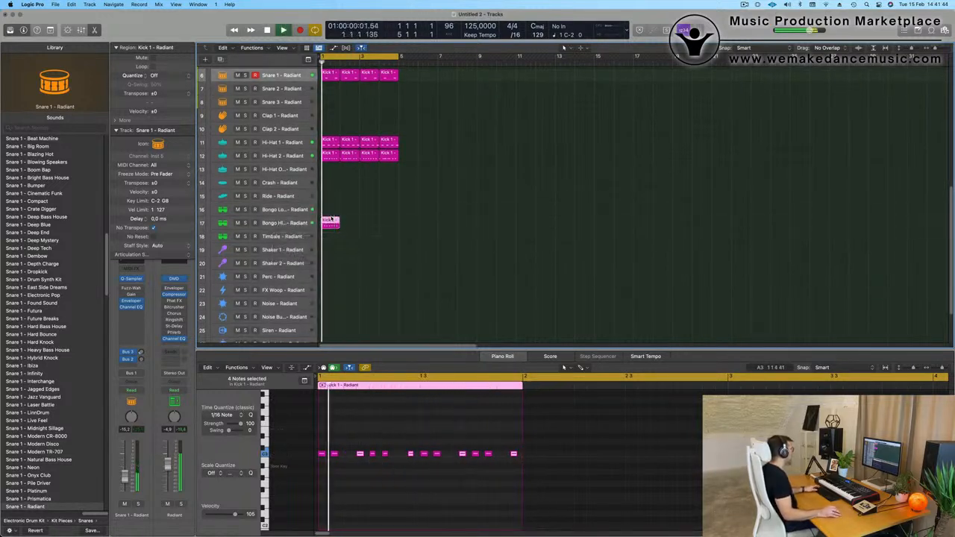
left_click(292, 222)
key("space")
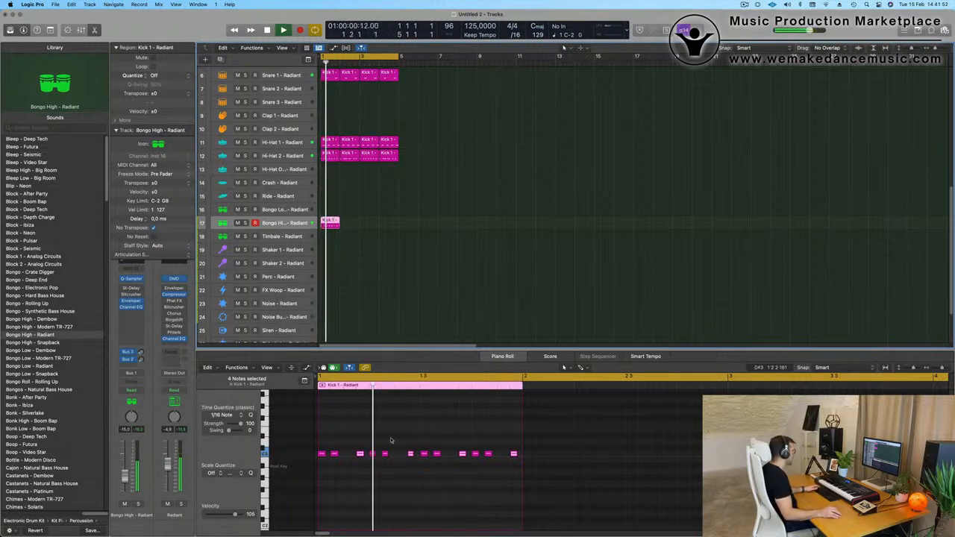
Step: Delete every note after the first three in the Bongo High region and play the result
key("space")
left_click(385, 454)
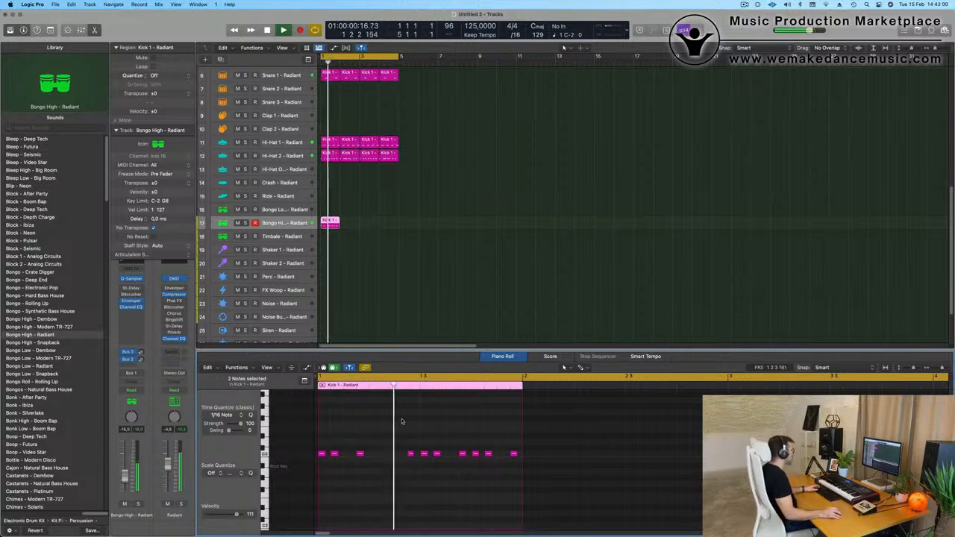
key("space")
left_click_drag(385, 436, 580, 497)
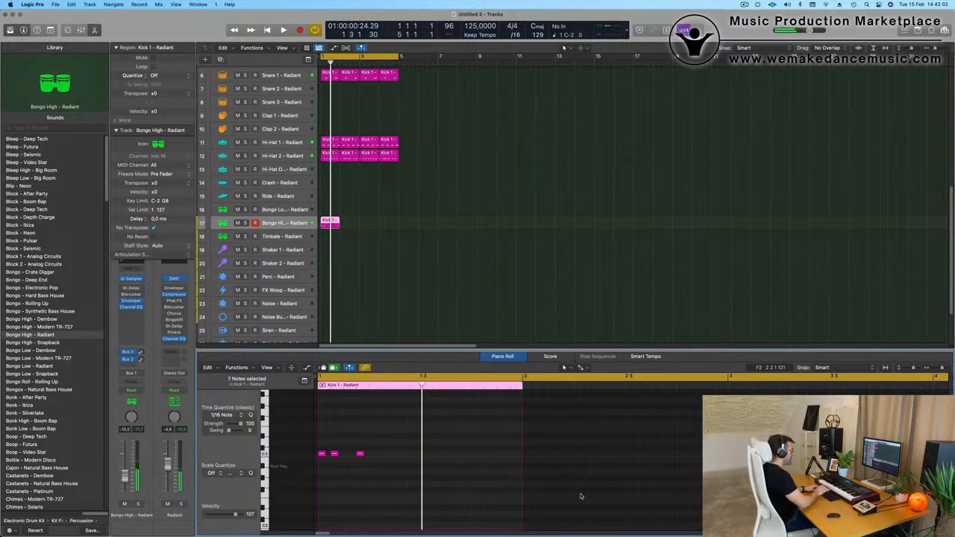
key("space")
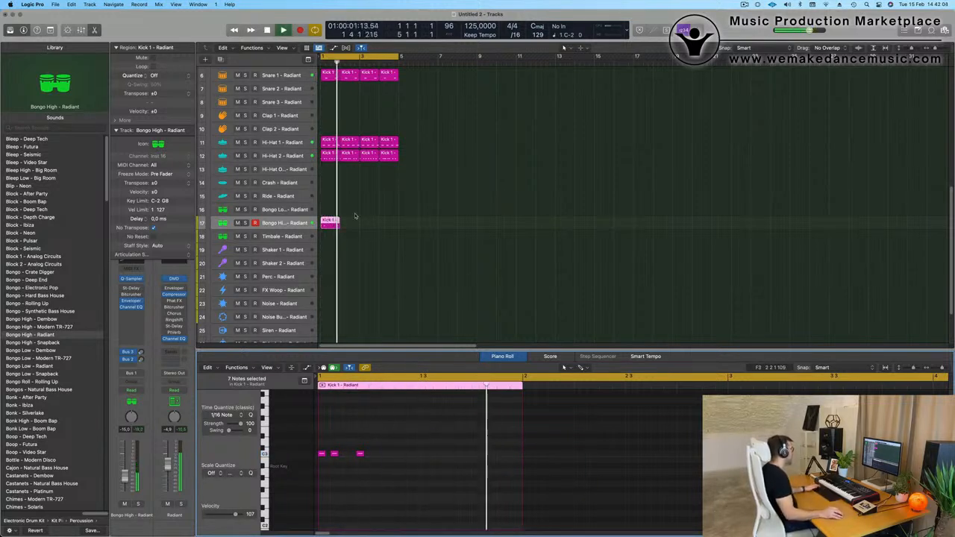
Step: Repeat the Bongo High region three times so that it covers all four bars
key("super+r")
key("super+r")
key("super+r")
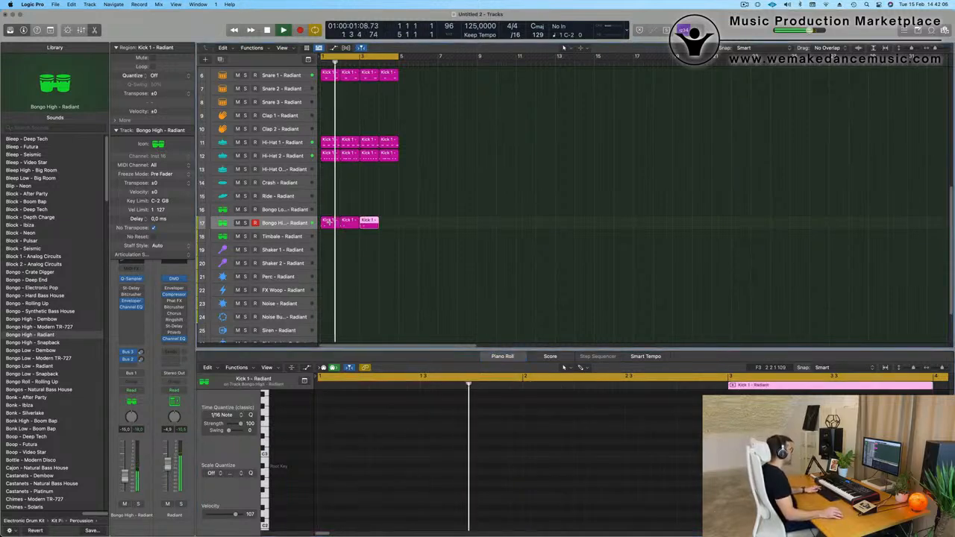
left_click(438, 262)
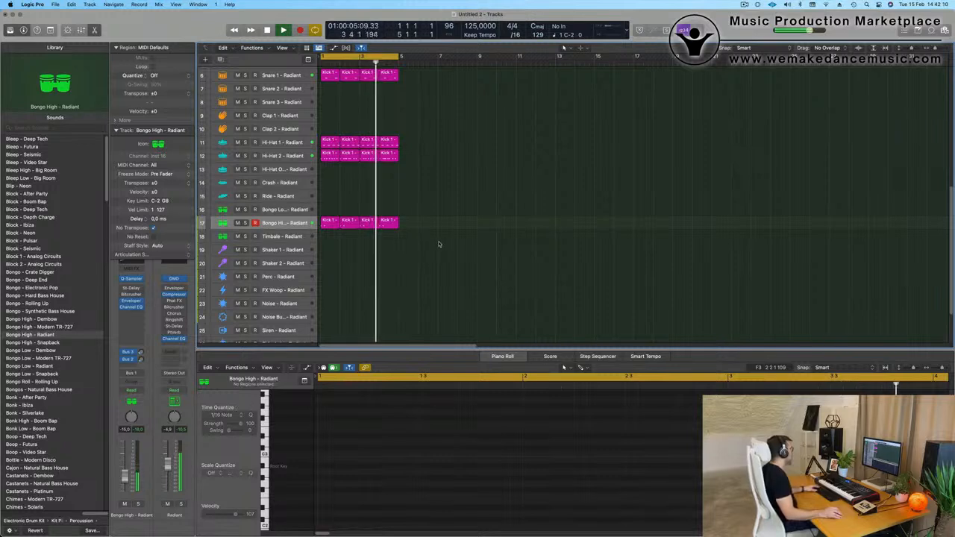
Step: Copy the first Bongo High region to the Perc track and move its three notes nine sixteenths later
left_click_drag(328, 225, 328, 279)
left_click_drag(392, 443, 309, 474)
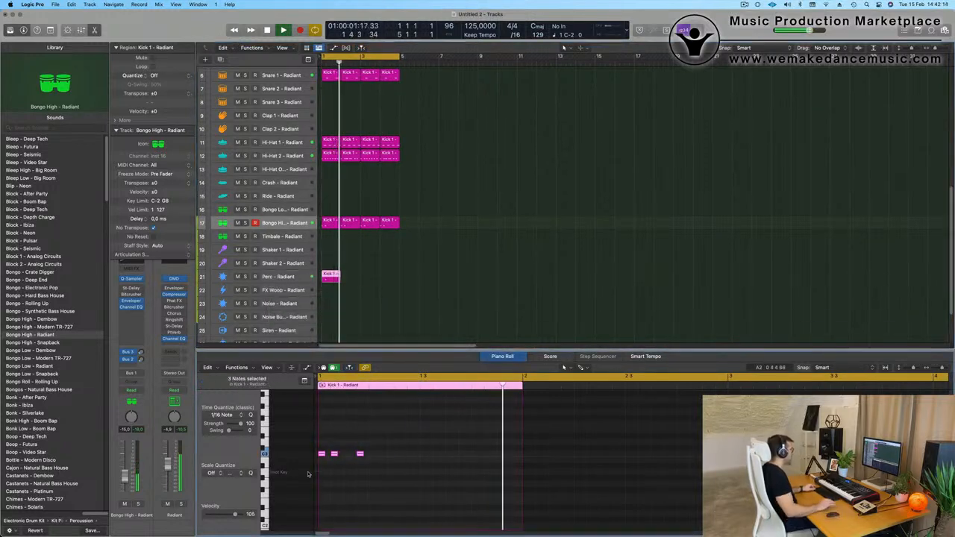
key("alt+Right")
key("alt+Right")
key("alt+Right")
key("alt+Right")
key("alt+Right")
key("alt+Right")
key("alt+Right")
key("alt+Right")
key("alt+Right")
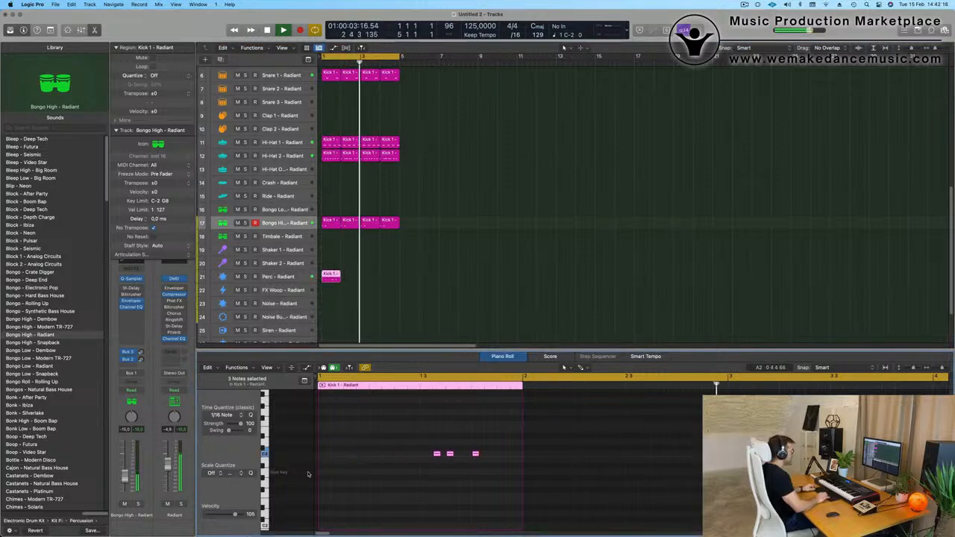
Step: Delete the middle of the three notes in the Perc region and restart playback
left_click(450, 454)
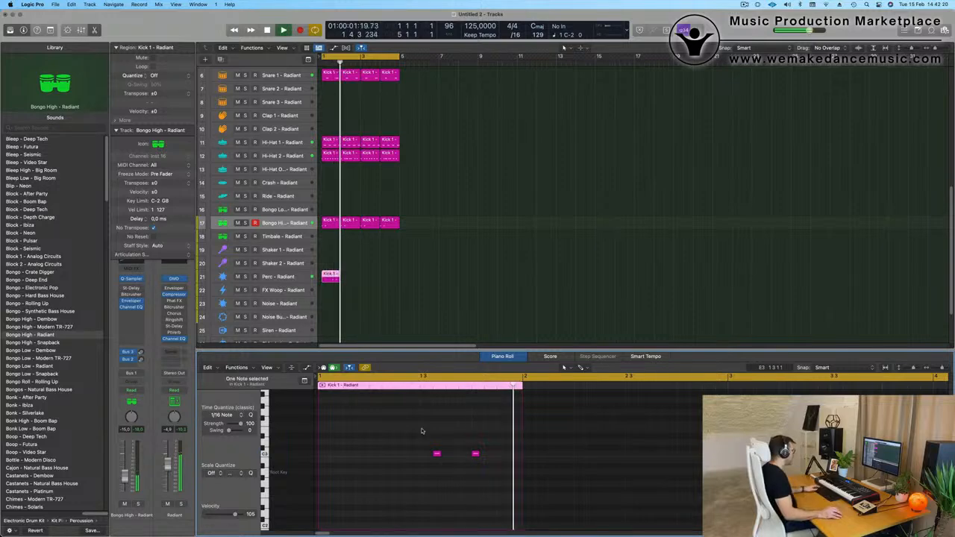
key("space")
key("space")
Step: Repeat the Perc region three times to fill four bars and play the loop with the Perc track selected
left_click(331, 277)
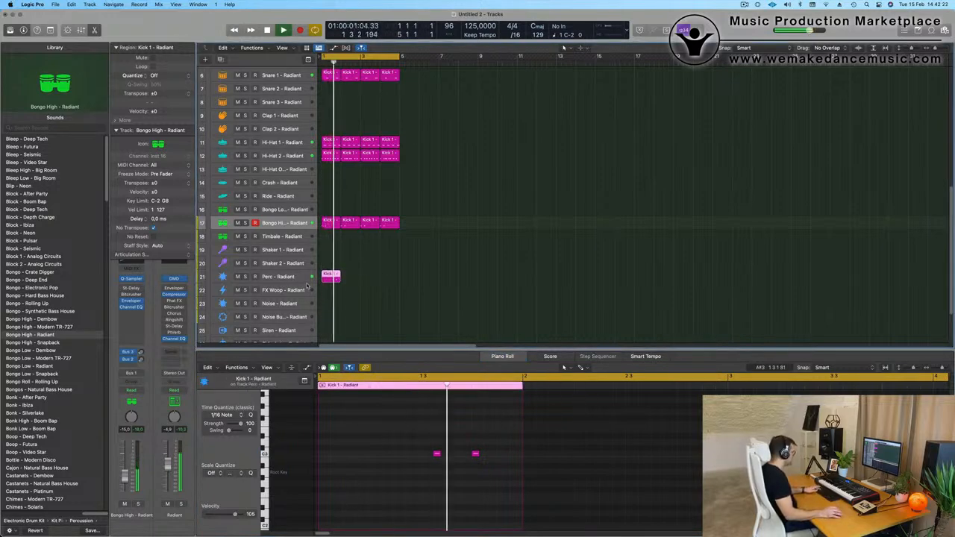
key("super+r")
key("super+r")
key("super+r")
left_click(411, 266)
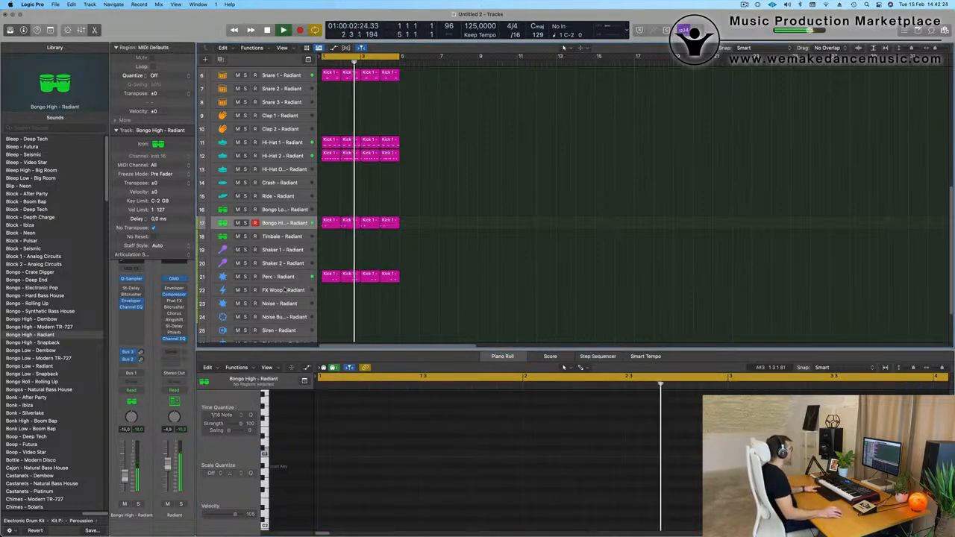
left_click(283, 277)
key("space")
key("space")
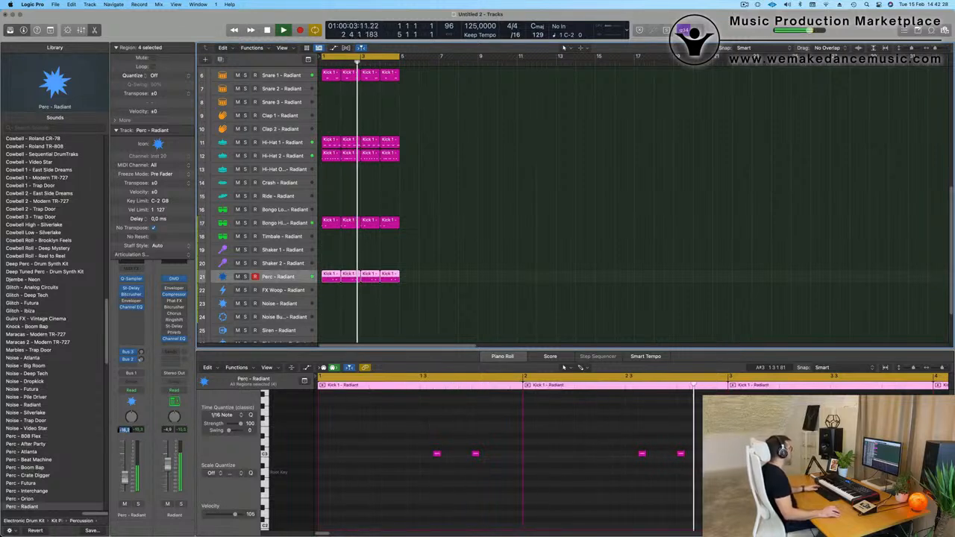
Step: Duplicate the Object In Motion instrument track with its channel settings, without copying its region
scroll(420, 263, "up", 3)
scroll(426, 261, "right", 3)
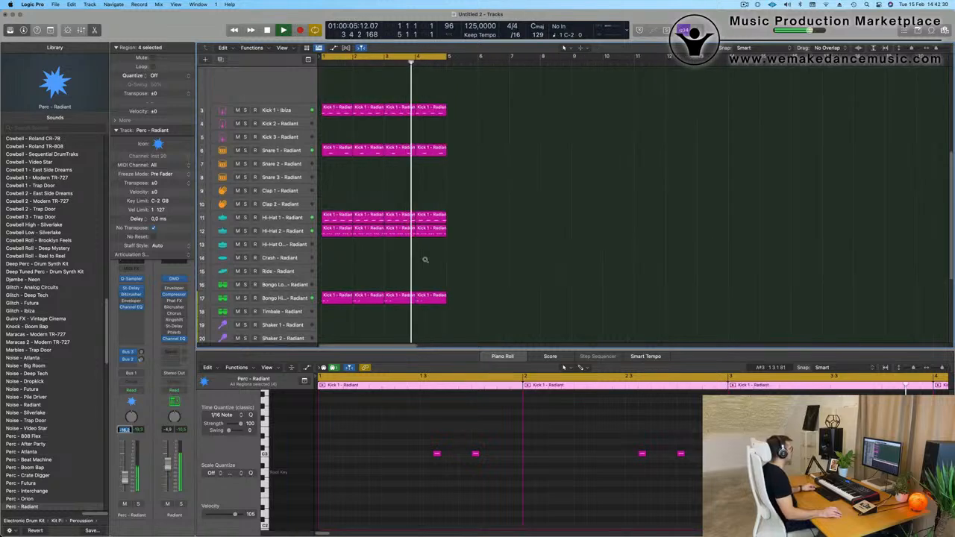
scroll(426, 260, "down", 2)
scroll(436, 253, "down", 1)
scroll(565, 142, "up", 3)
left_click(565, 148)
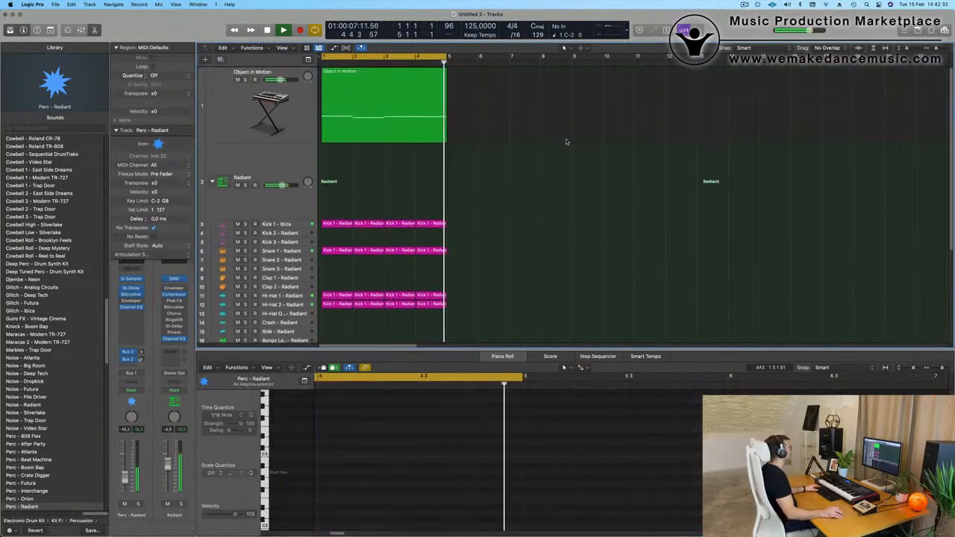
left_click(222, 108)
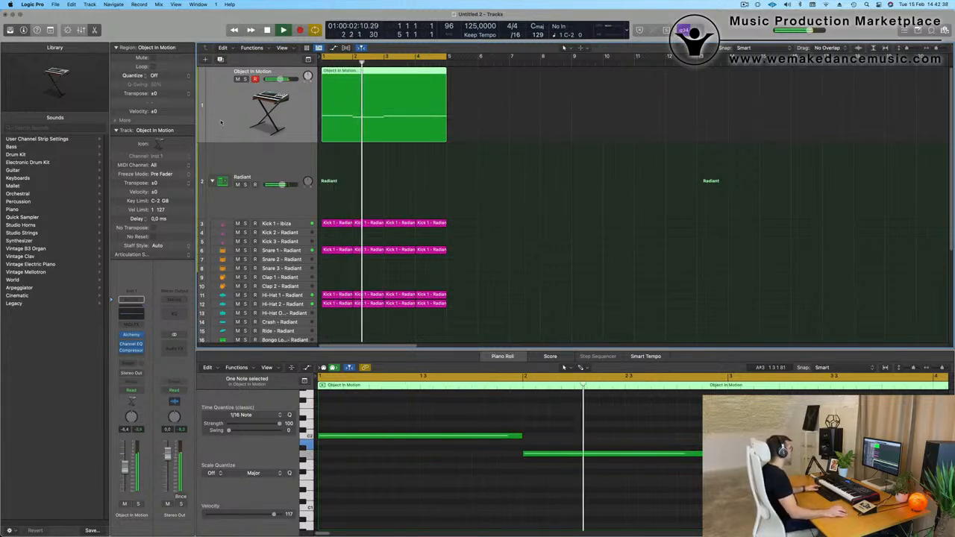
left_click(219, 60)
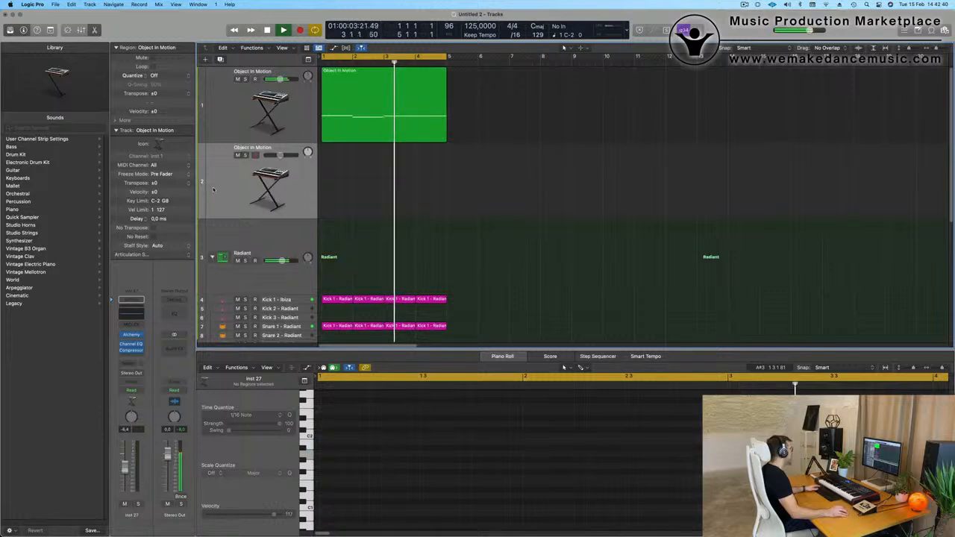
Step: Load the Heavy Pulse Bass preset from Oblique Structures > Bass in the duplicated track's Alchemy and reposition the plug-in window
left_click(132, 335)
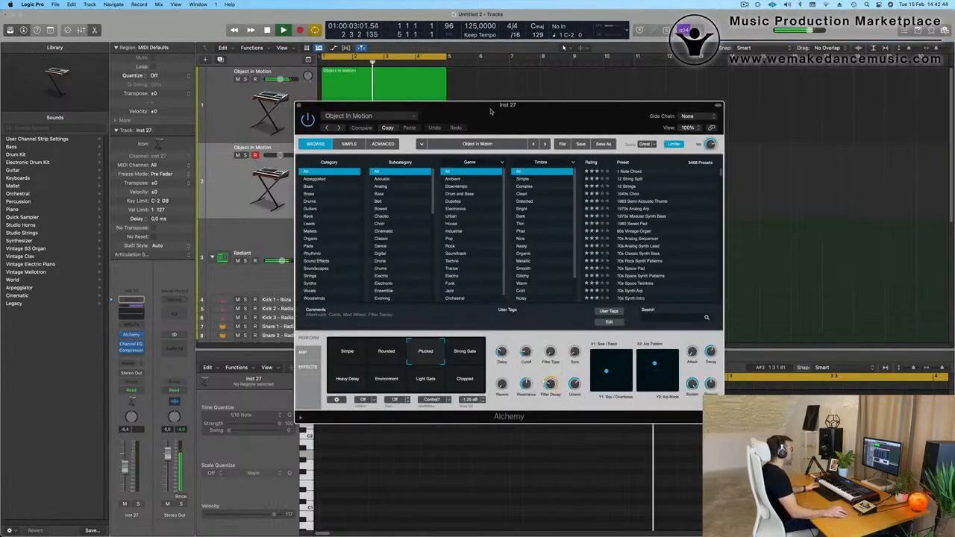
left_click_drag(490, 111, 441, 22)
left_click(330, 25)
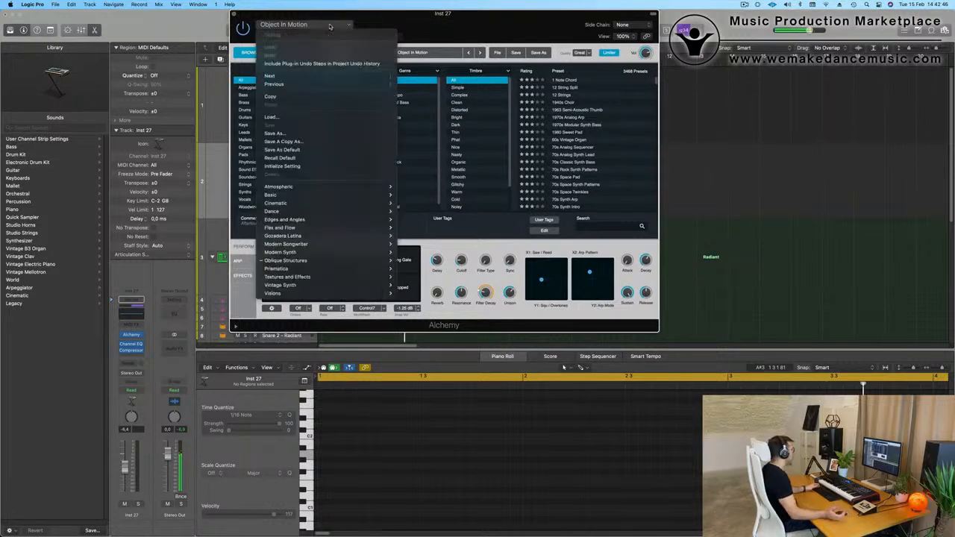
mouse_move(352, 196)
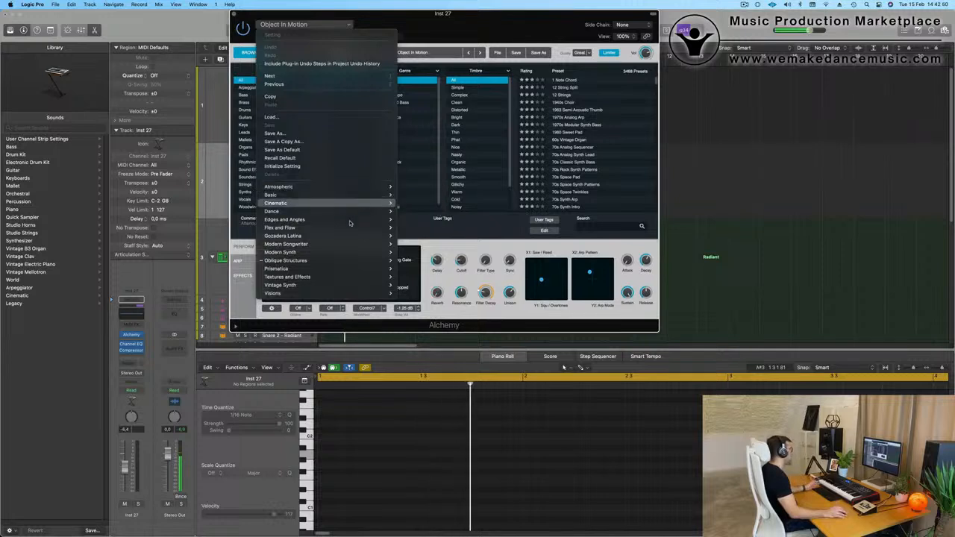
mouse_move(347, 266)
mouse_move(425, 274)
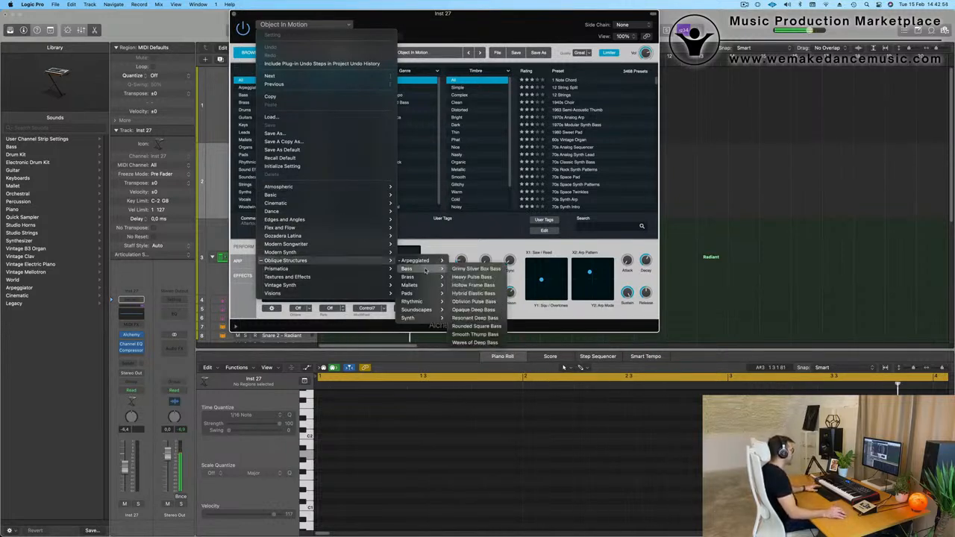
left_click(477, 278)
left_click_drag(565, 25, 596, 25)
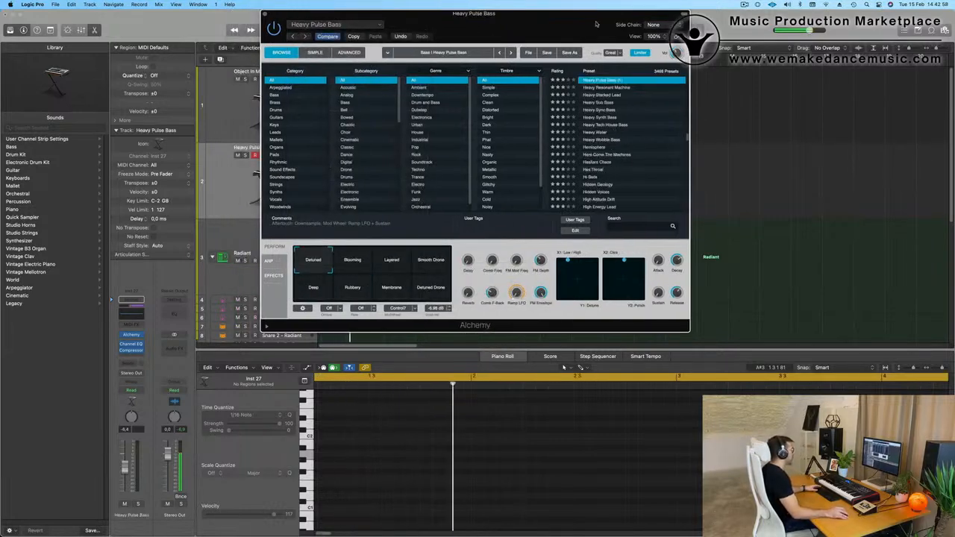
left_click_drag(470, 28, 541, 56)
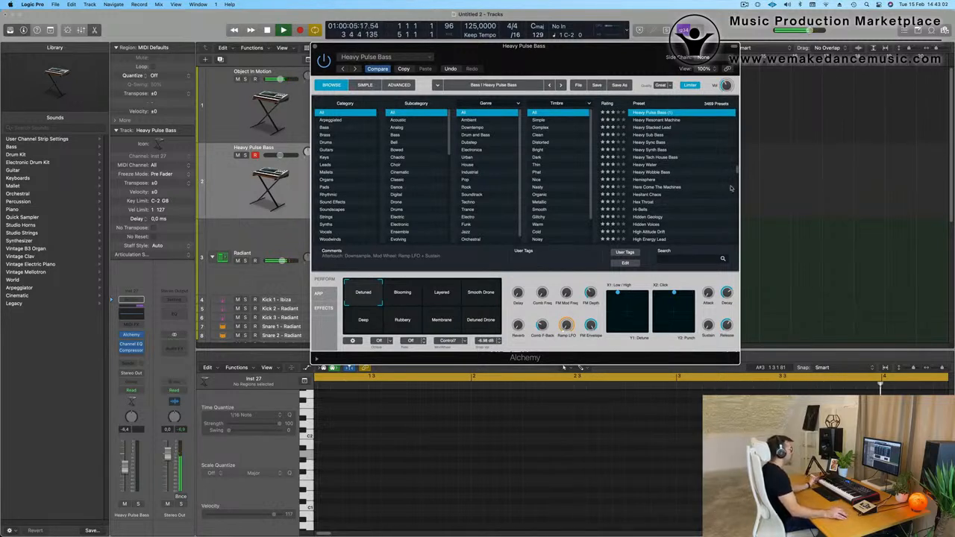
Step: Audition Heavy Pulse Bass on the duplicated track and switch its performance snapshot to Blooming
scroll(732, 188, "up", 3)
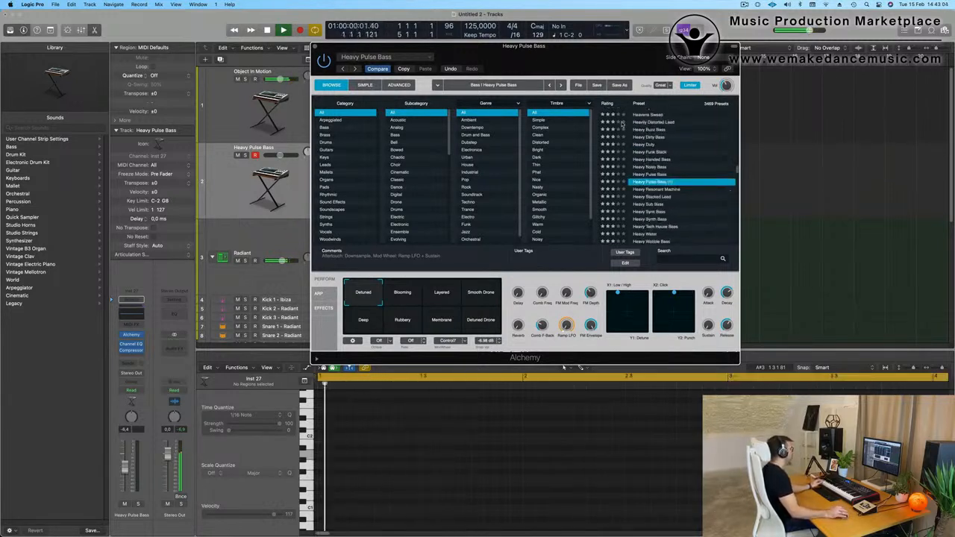
left_click(222, 193)
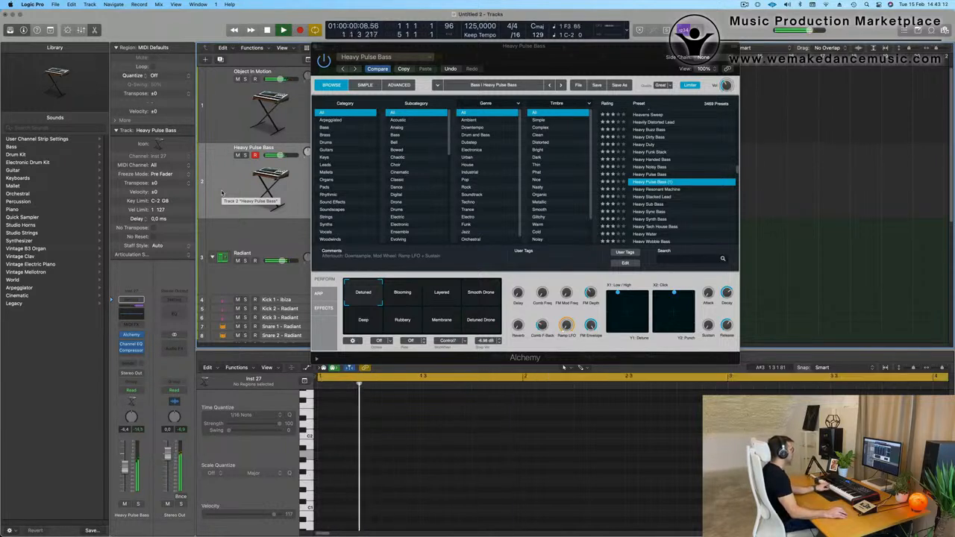
left_click(388, 292)
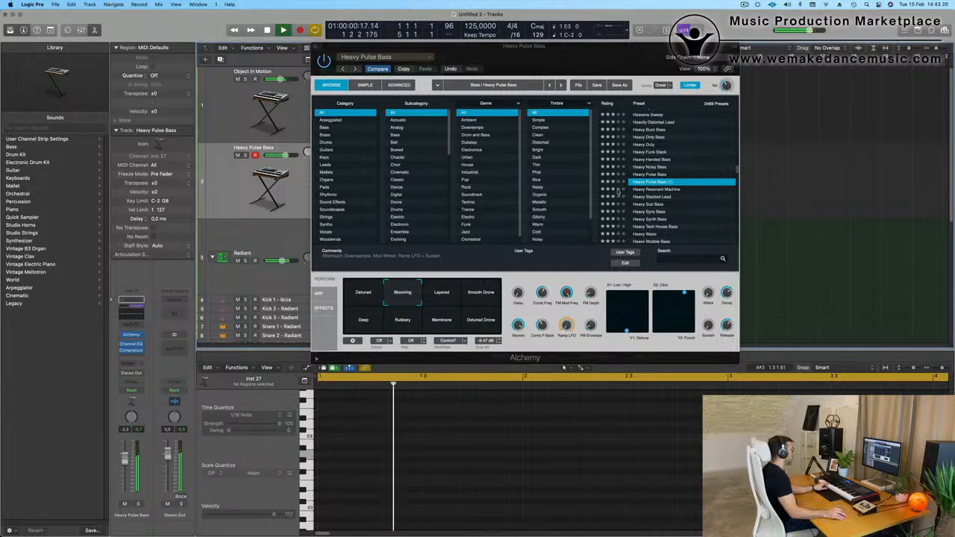
Step: Load the Opaque Deep Bass preset from Oblique Structures > Bass in the second track's Alchemy and clear the plug-in off the tracks
left_click(365, 57)
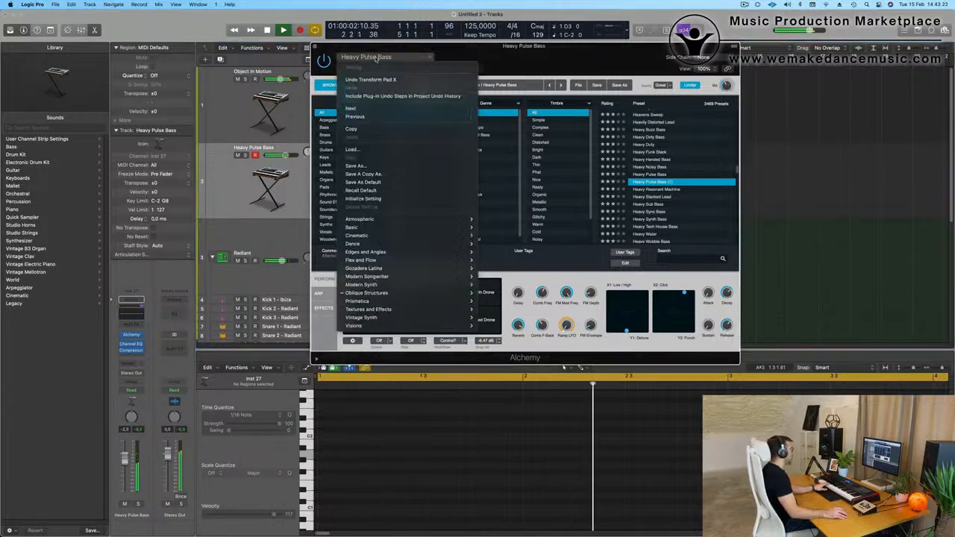
mouse_move(398, 303)
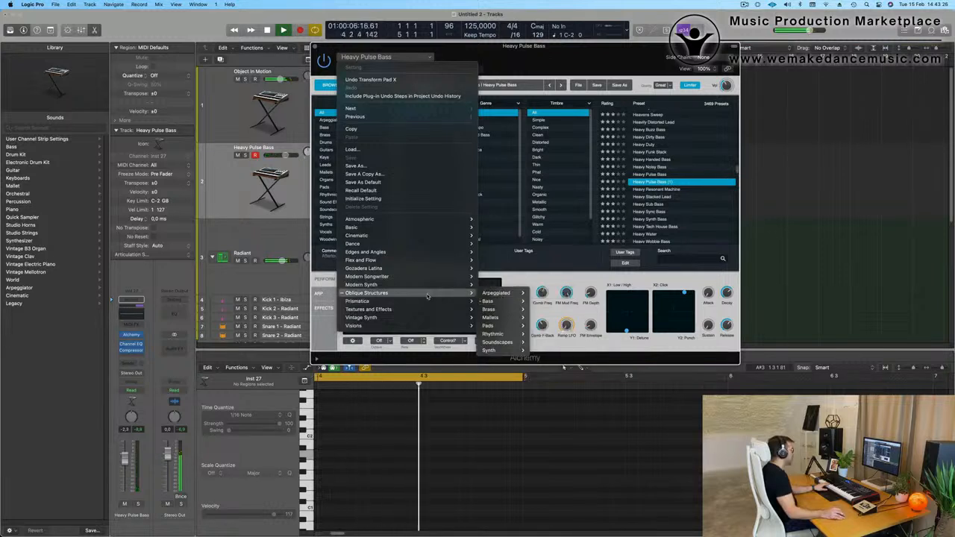
mouse_move(492, 303)
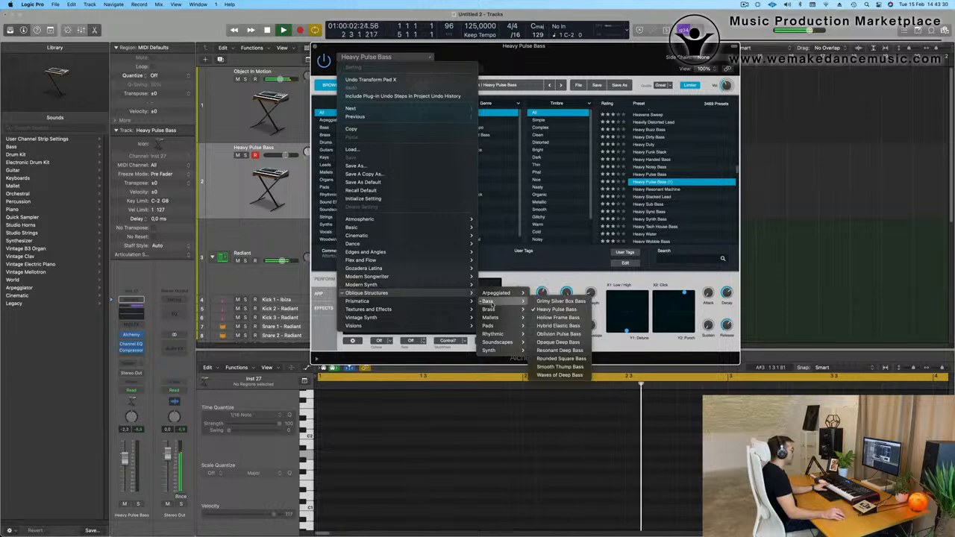
left_click(550, 343)
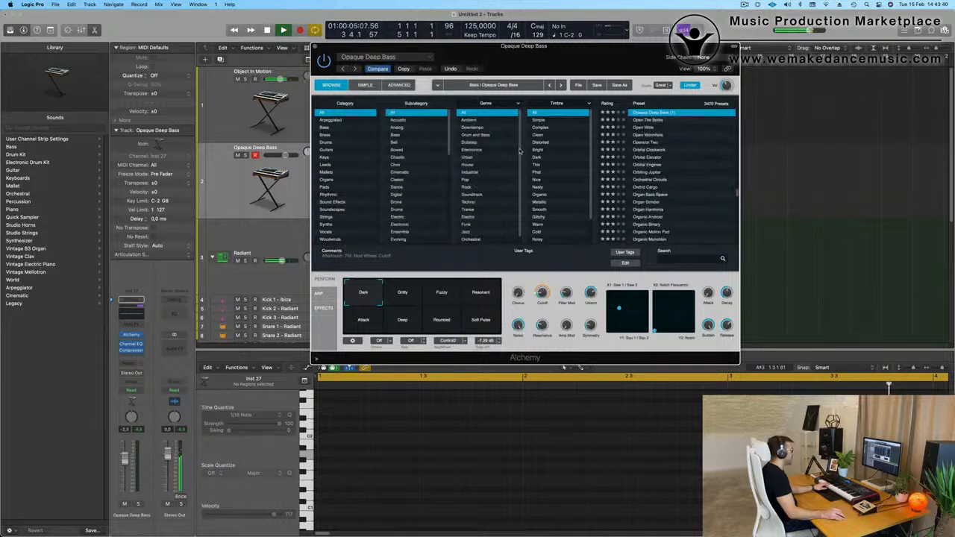
scroll(663, 181, "up", 3)
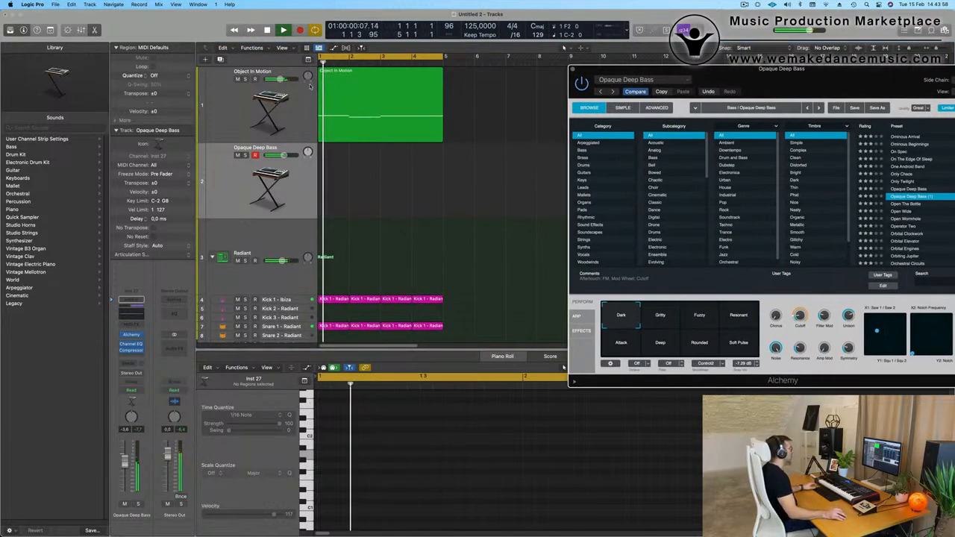
Step: Copy the four-bar Object In Motion region onto the Opaque Deep Bass track at bar 1 and play it with cycle mode on
left_click_drag(367, 91, 369, 157)
key("c")
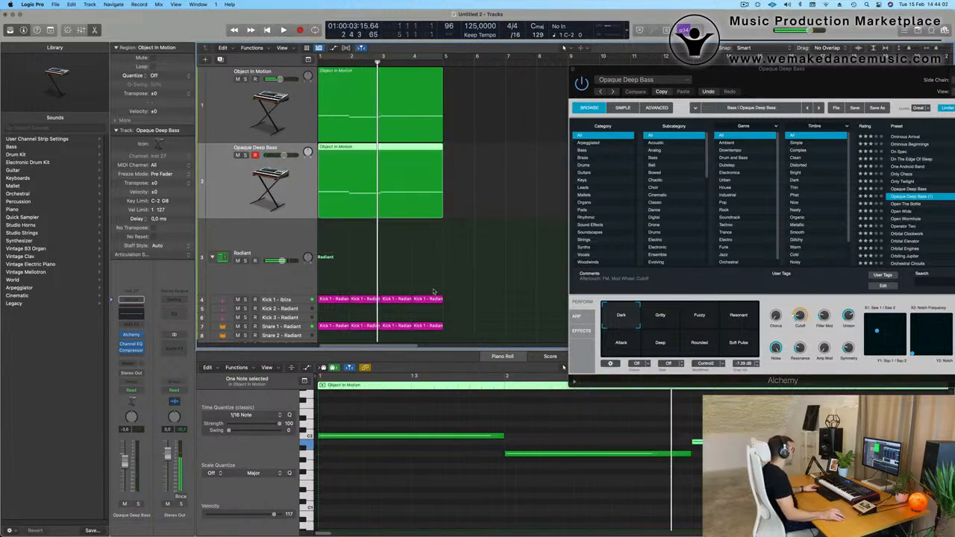
left_click(462, 250)
key("space")
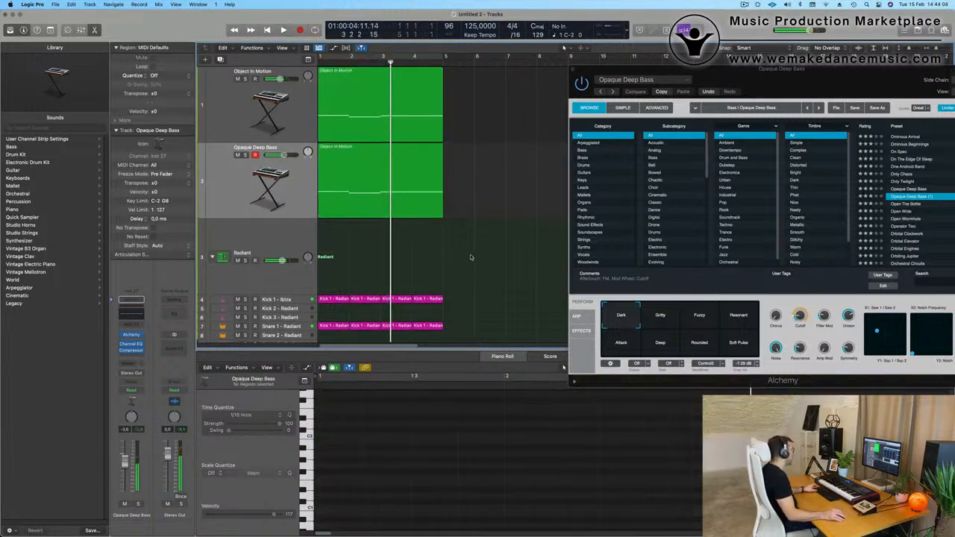
key("space")
key("super+Left")
key("space")
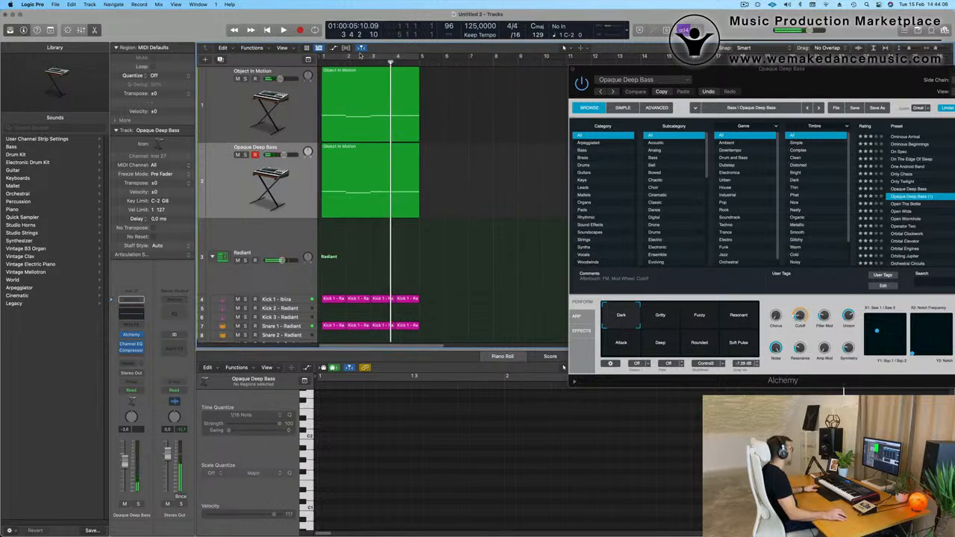
left_click(360, 56)
key("space")
Step: Transpose all notes of the copied region on the Opaque Deep Bass track up one octave
left_click(373, 209)
left_click(415, 473)
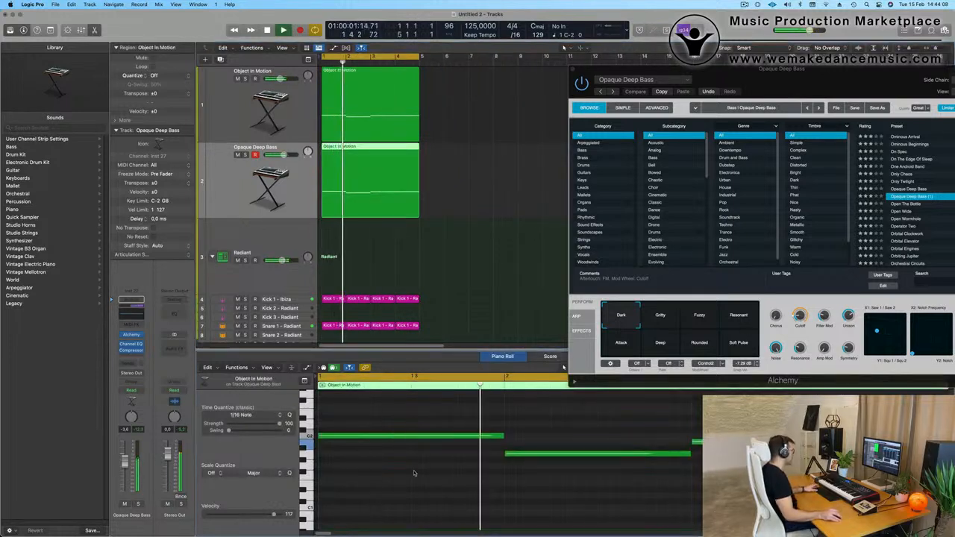
key("super+a")
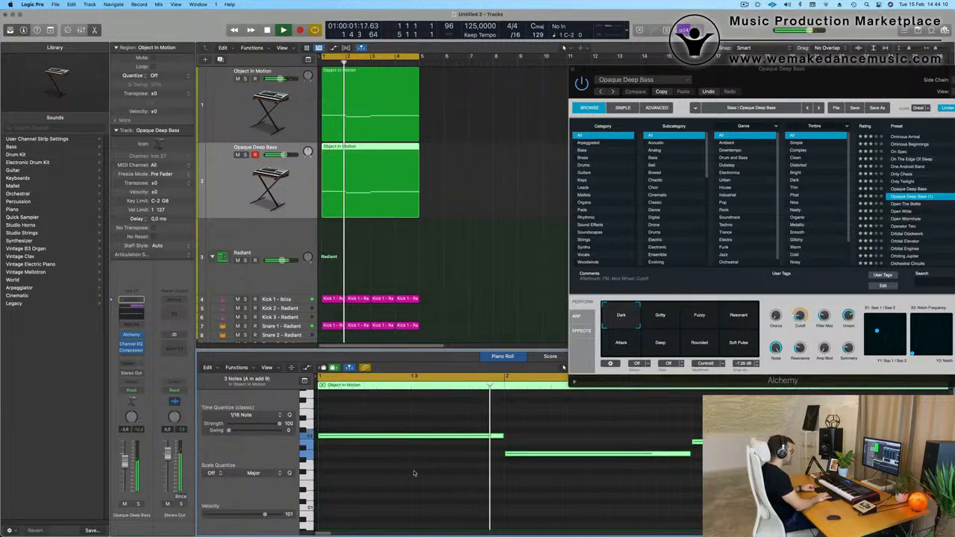
key("Delete")
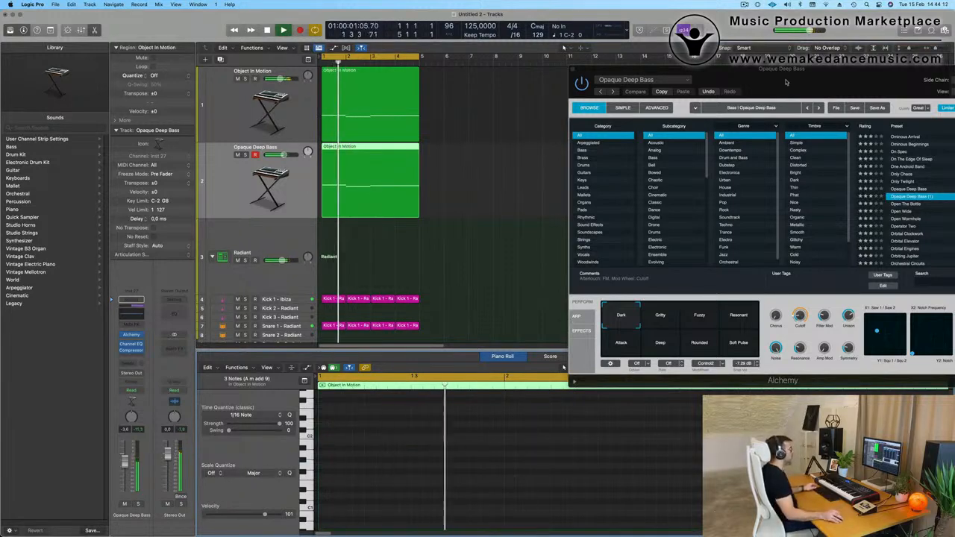
Step: Audition the Gritty, Fuzzy, Resonant, Rounded and Attack snapshots of Opaque Deep Bass during playback and return to Dark
left_click_drag(786, 82, 570, 134)
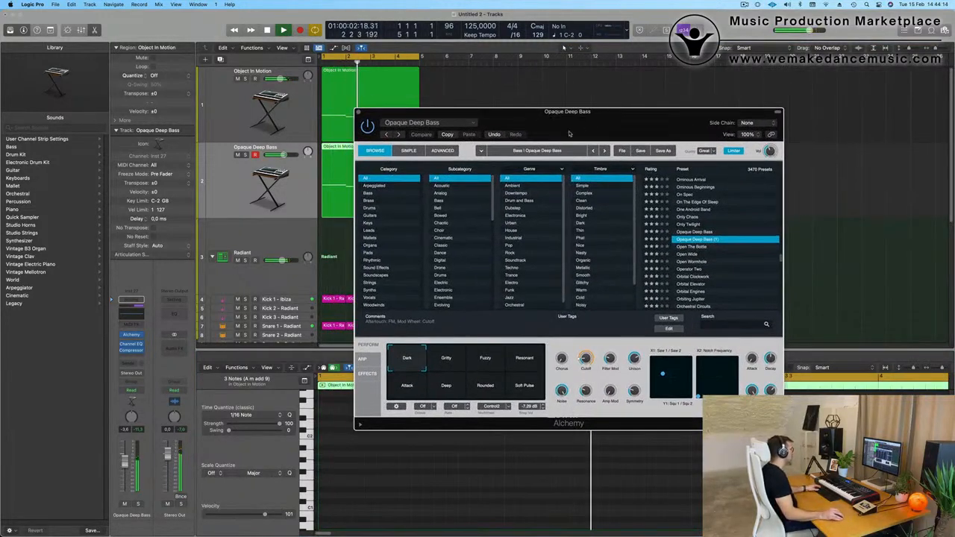
left_click(446, 360)
left_click(487, 362)
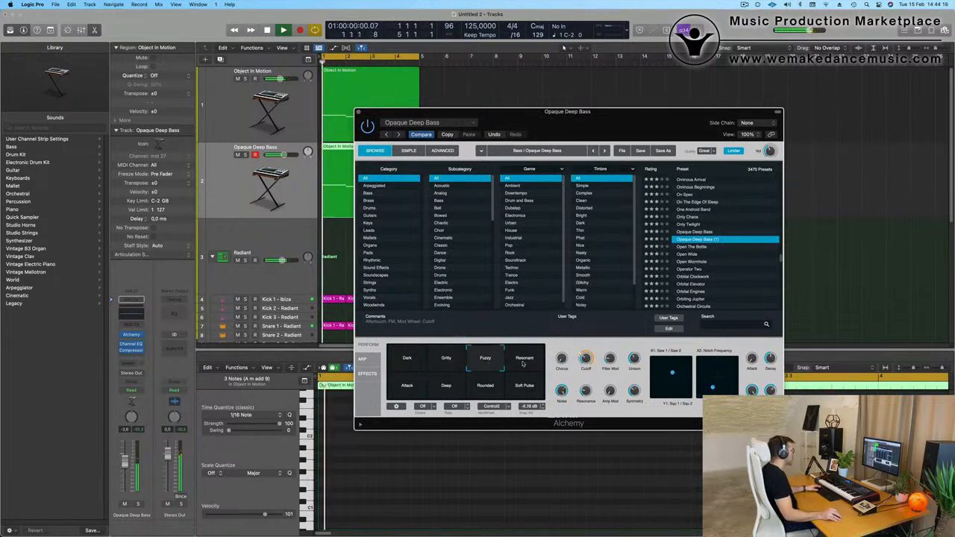
left_click(525, 362)
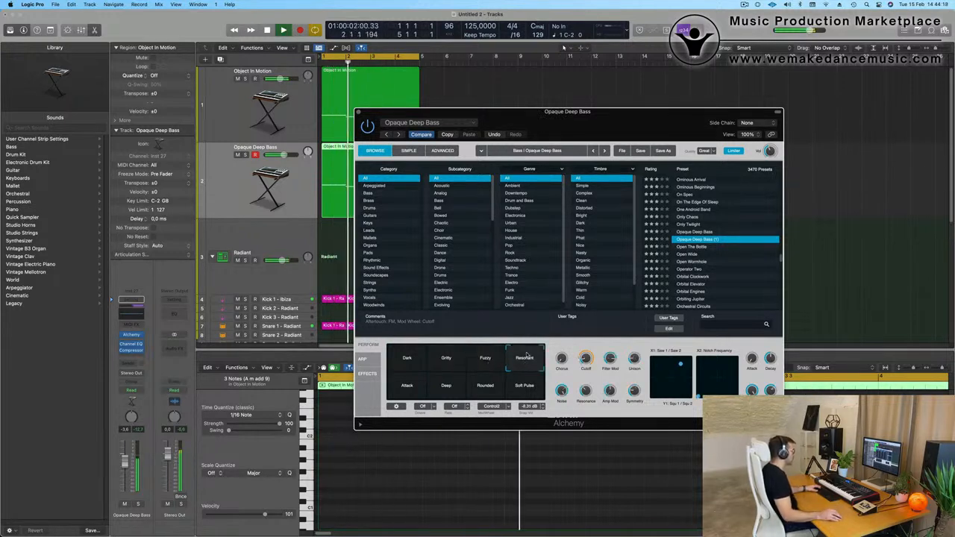
left_click(478, 392)
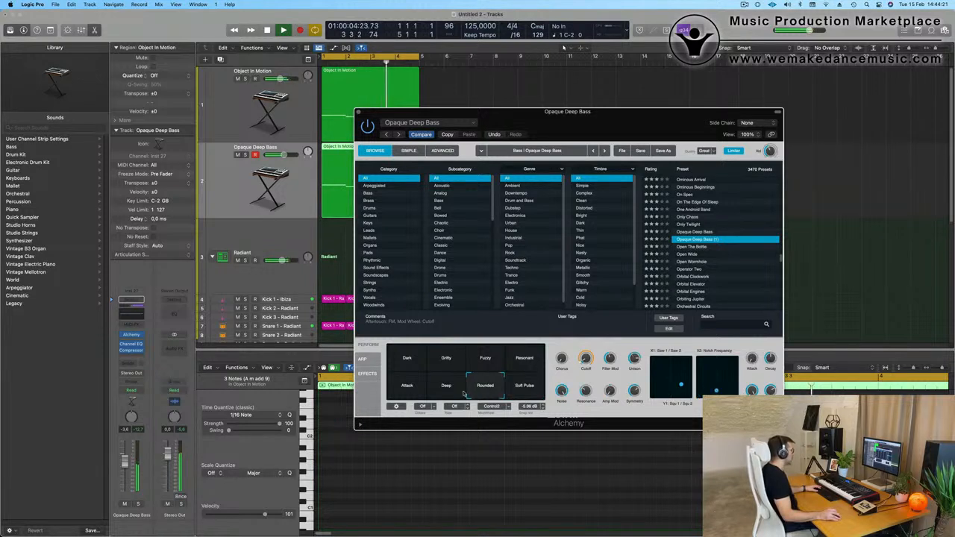
left_click(404, 388)
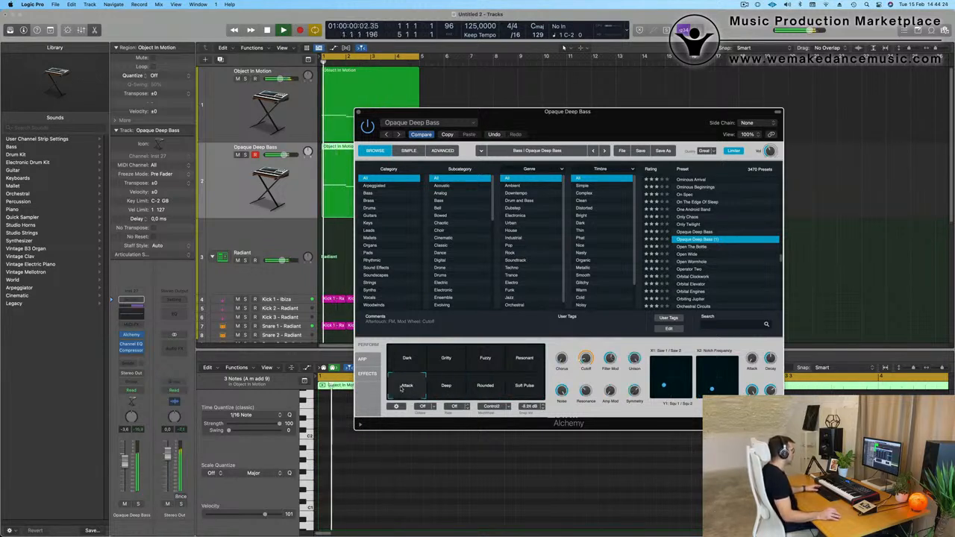
left_click(531, 360)
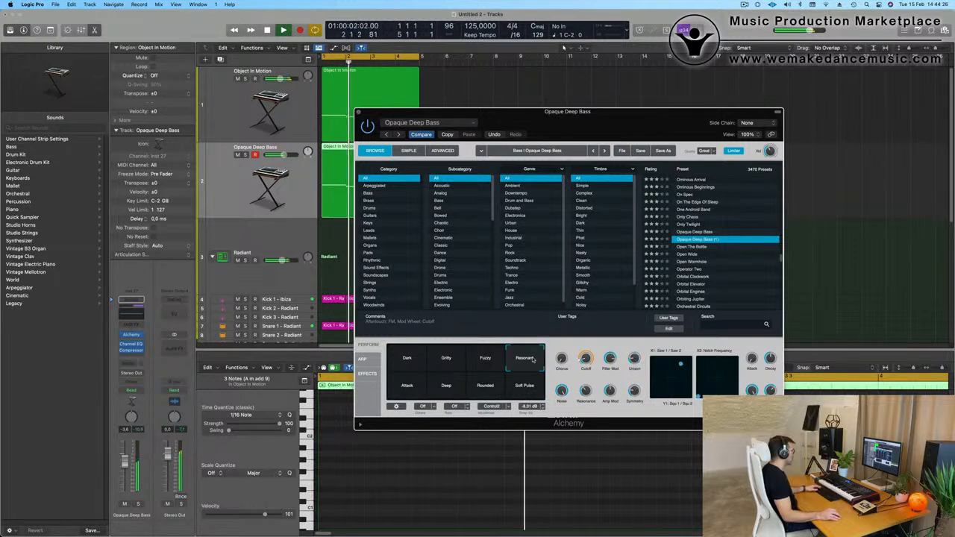
left_click(486, 360)
left_click(452, 360)
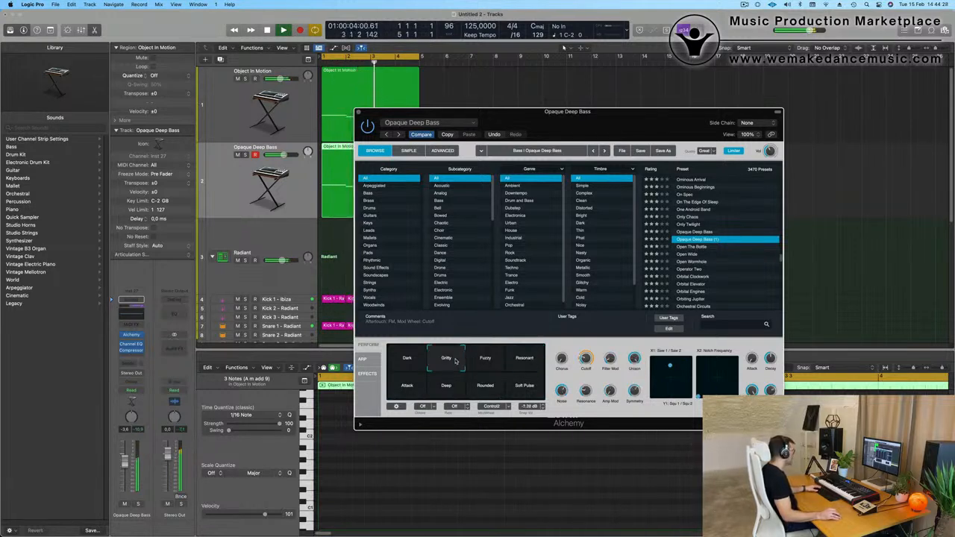
left_click(408, 359)
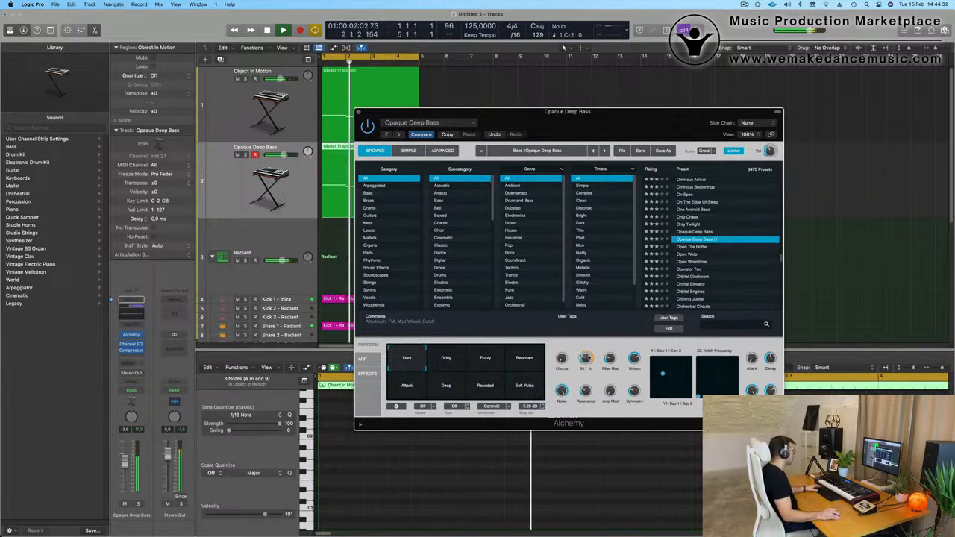
key("space")
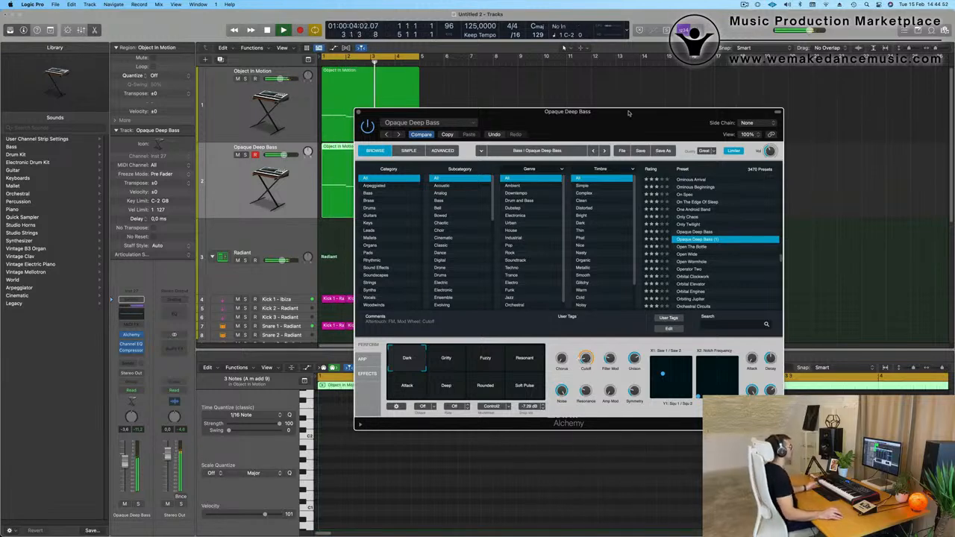
Step: Set the Object In Motion track's Channel EQ to an 87.5 Hz, 18 dB/Oct low cut and a +1.0 dB boost at 155 Hz
left_click_drag(629, 113, 701, 55)
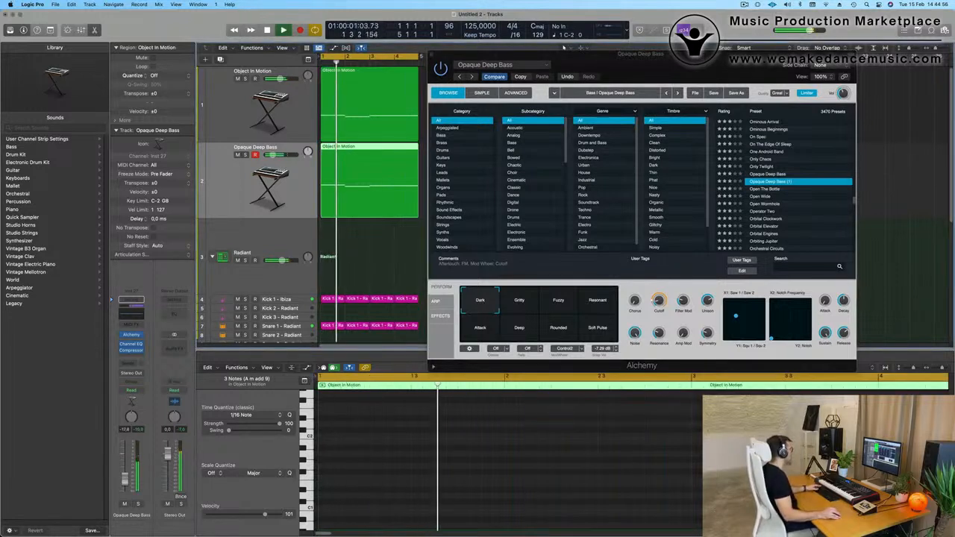
left_click(229, 118)
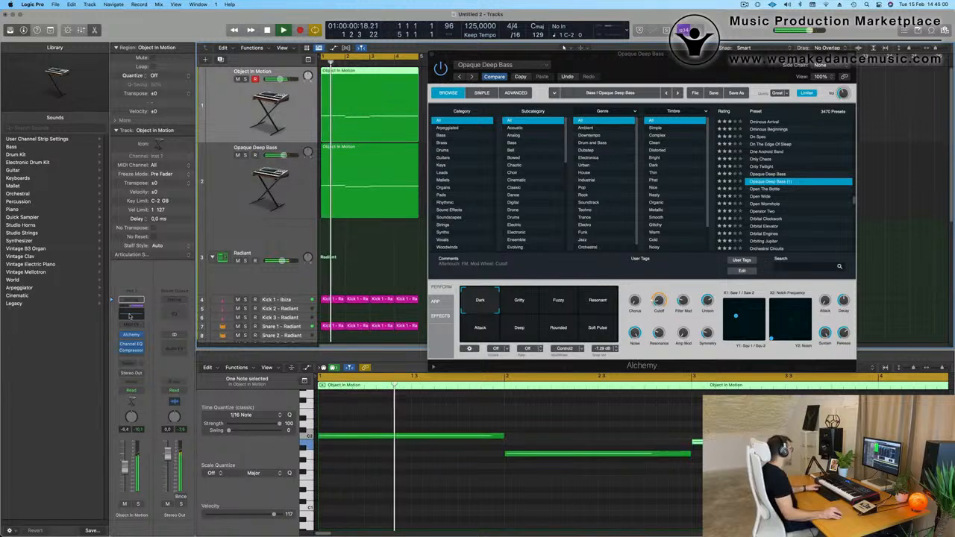
left_click(130, 316)
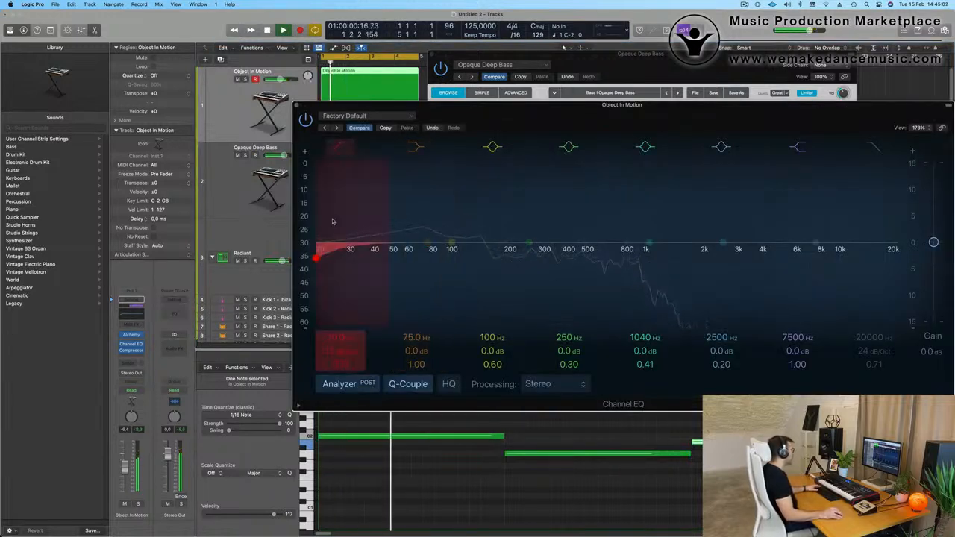
left_click_drag(333, 222, 459, 221)
left_click_drag(529, 244, 488, 239)
left_click(446, 261)
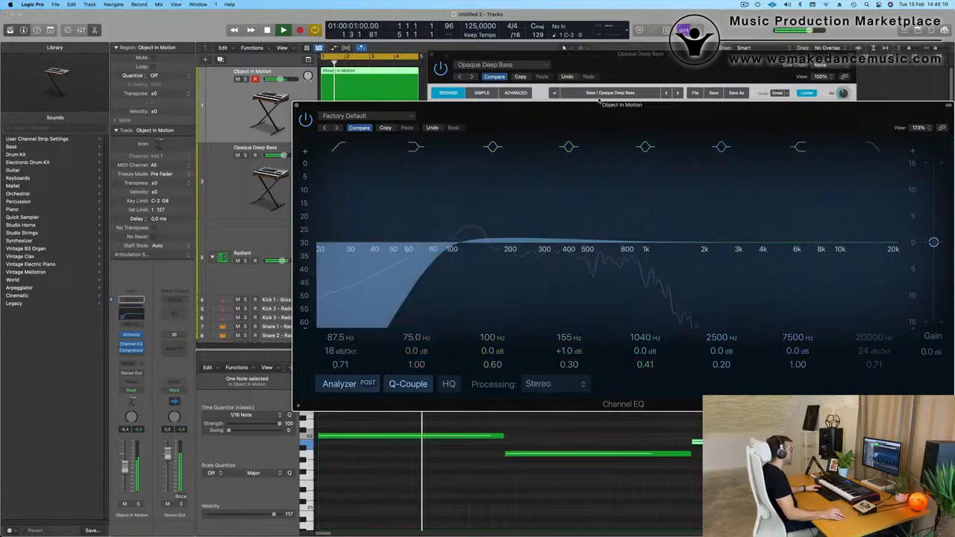
left_click_drag(548, 106, 487, 148)
left_click(238, 148)
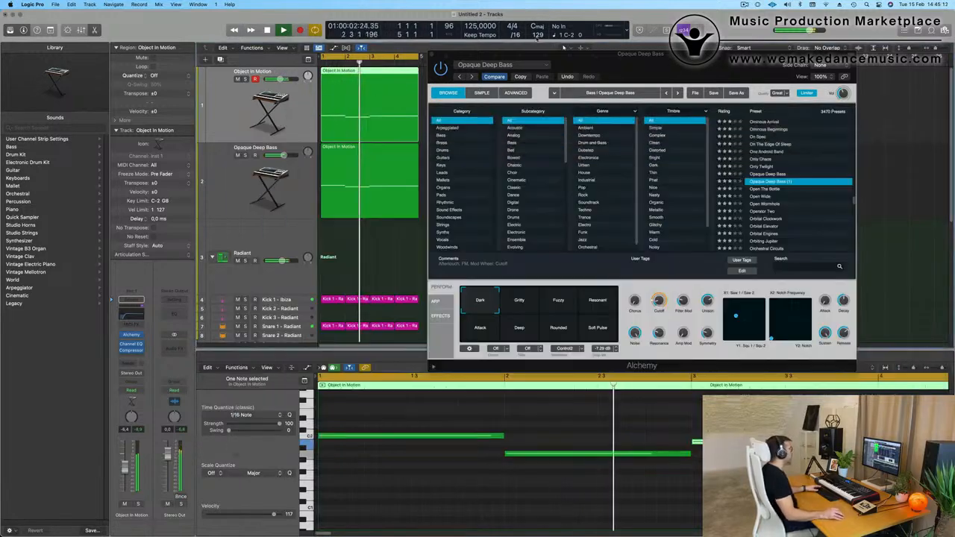
Step: Change the arpeggiator pattern in Object In Motion's Alchemy, check its performance controls and close the plug-in
left_click_drag(635, 60, 671, 356)
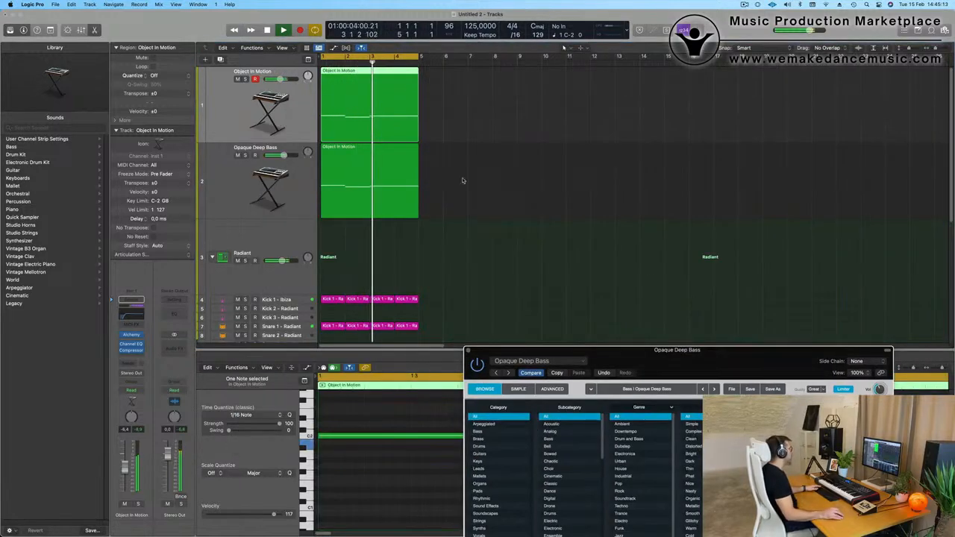
left_click(241, 104)
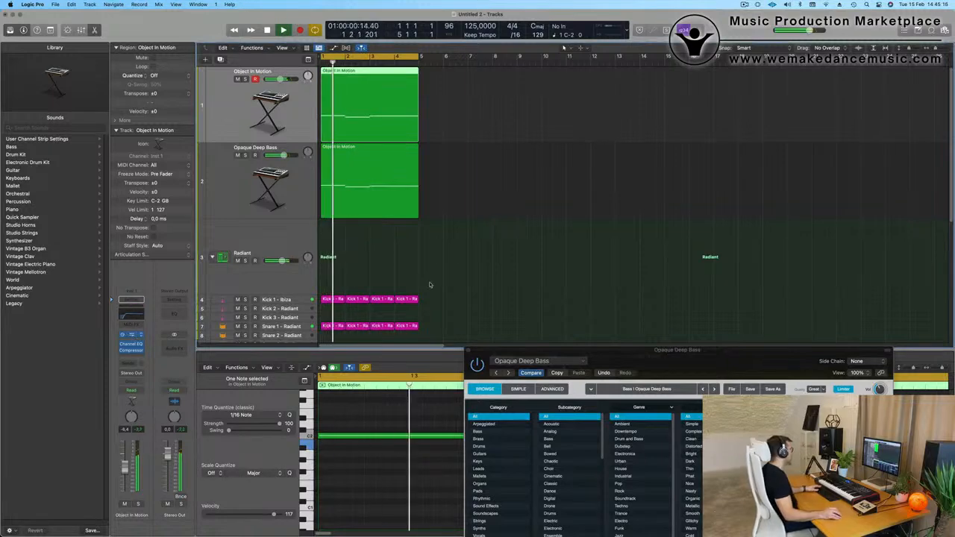
left_click(131, 336)
left_click_drag(766, 91, 554, 99)
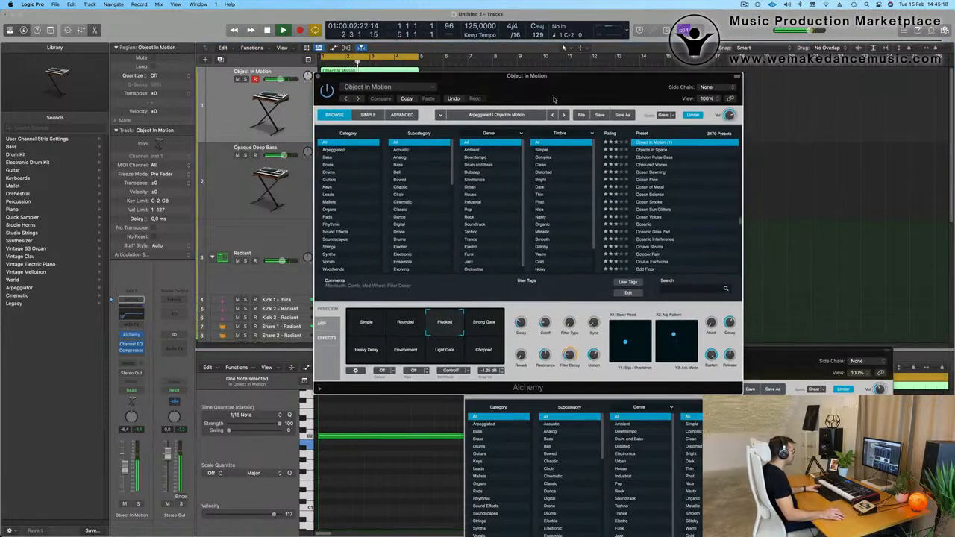
left_click(321, 323)
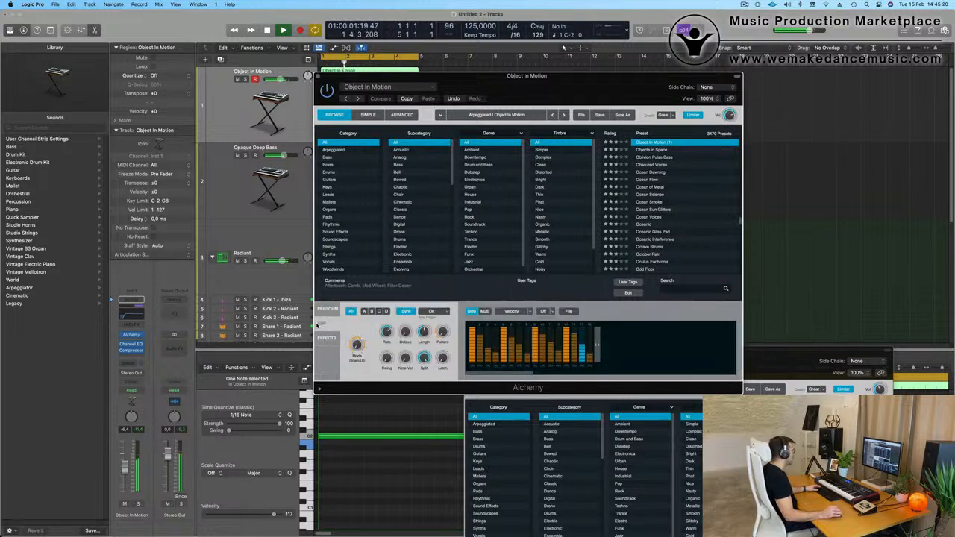
left_click_drag(443, 331, 447, 326)
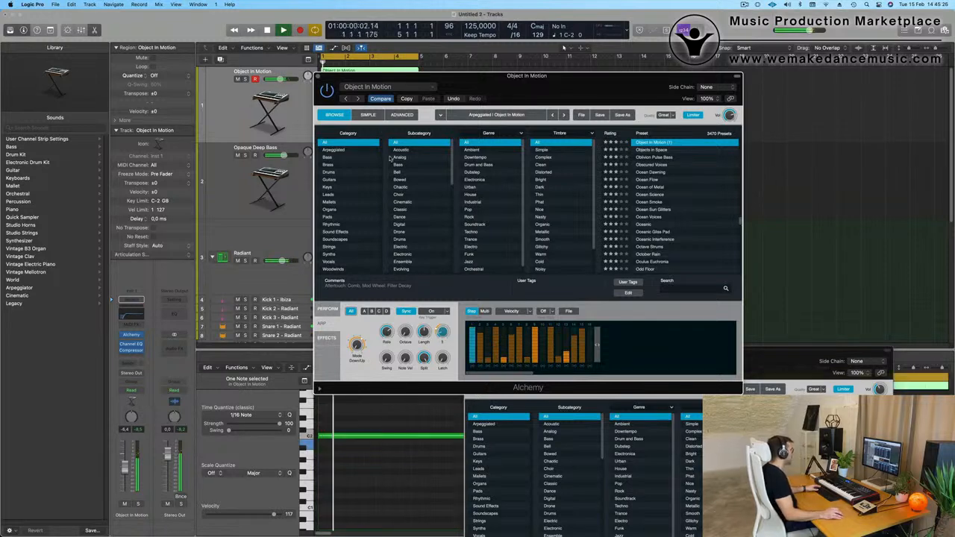
left_click(325, 336)
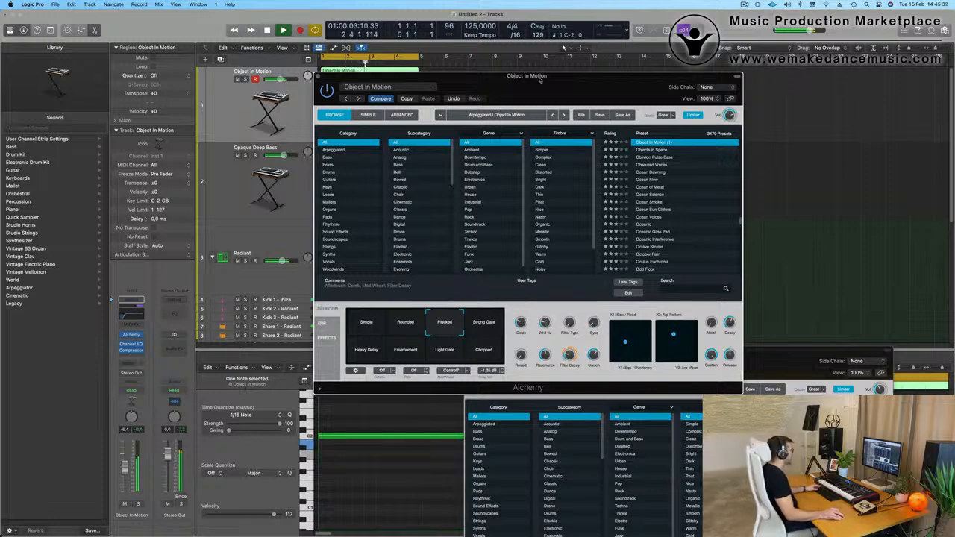
left_click_drag(540, 79, 623, 100)
left_click(411, 94)
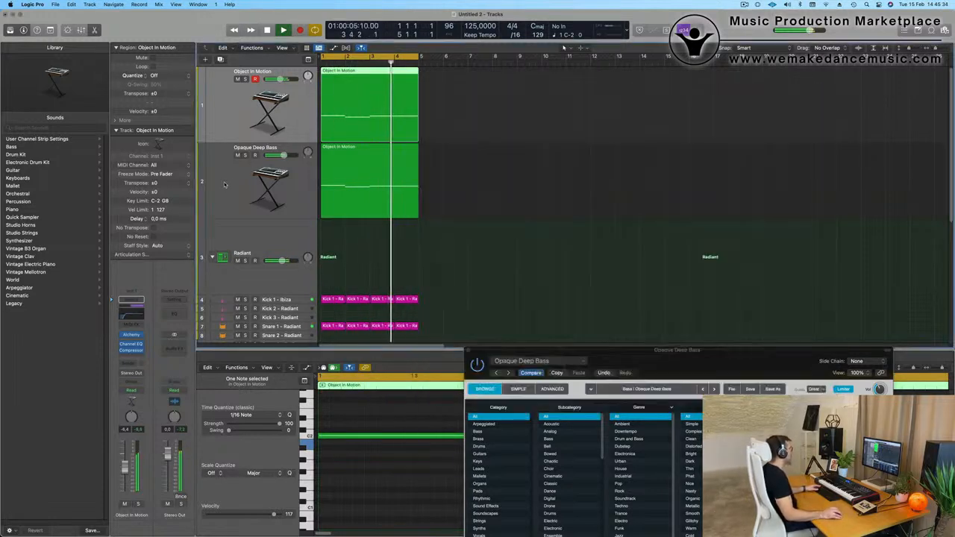
Step: Select the Opaque Deep Bass track, reopen its Alchemy and move the plug-in window up so its performance controls are accessible
left_click(242, 173)
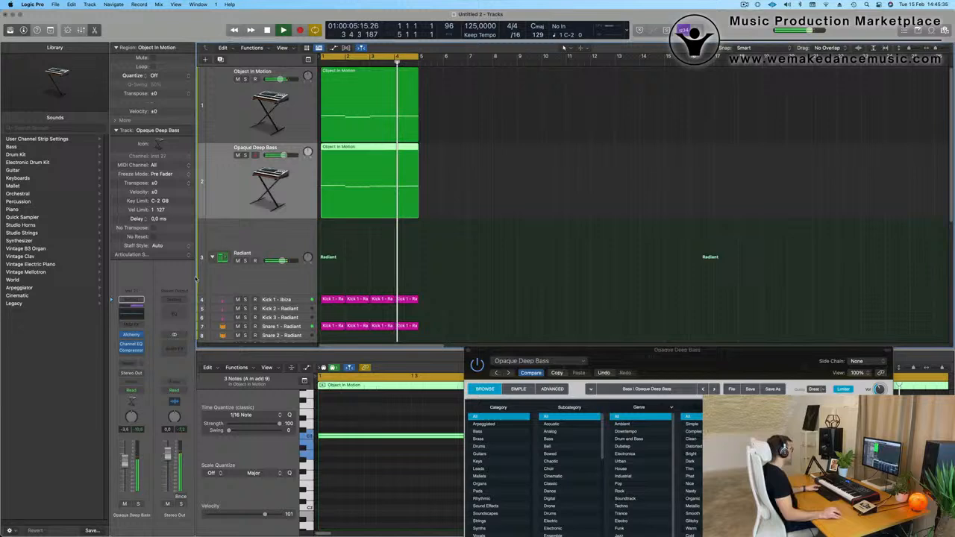
left_click(133, 336)
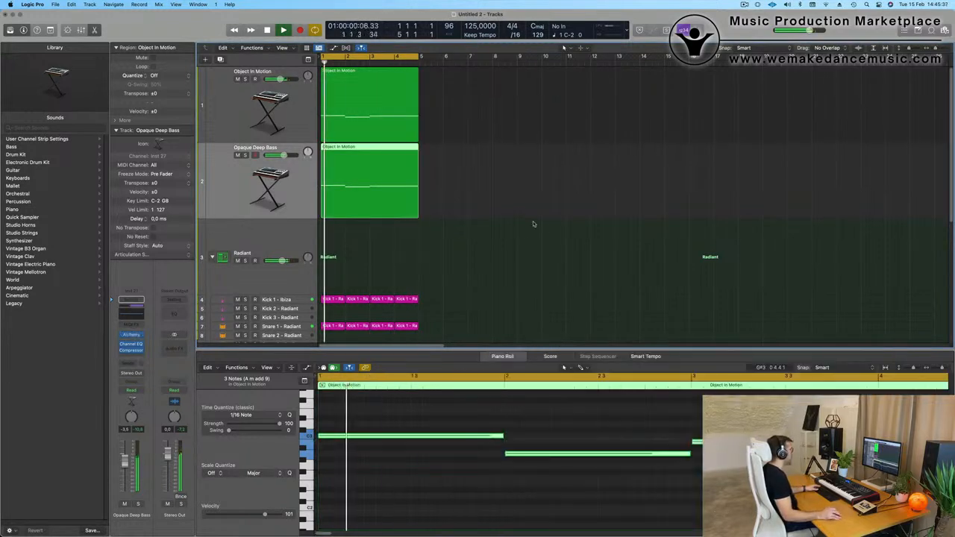
left_click(136, 335)
left_click_drag(680, 369, 603, 97)
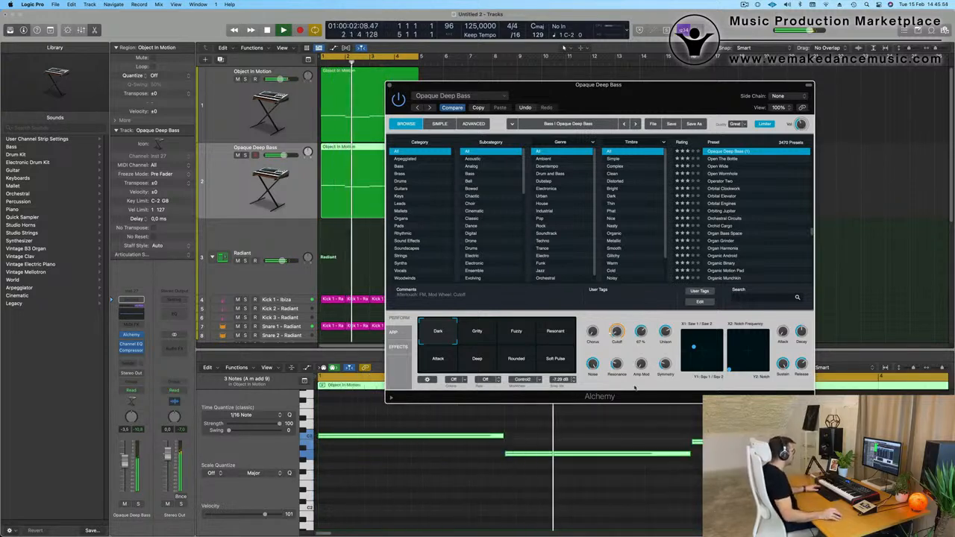
Step: Close the Opaque Deep Bass Alchemy window, fit all tracks and bars 1 to 5 in the arrangement, and select the Hi-Hat 1 track
left_click_drag(632, 100, 614, 173)
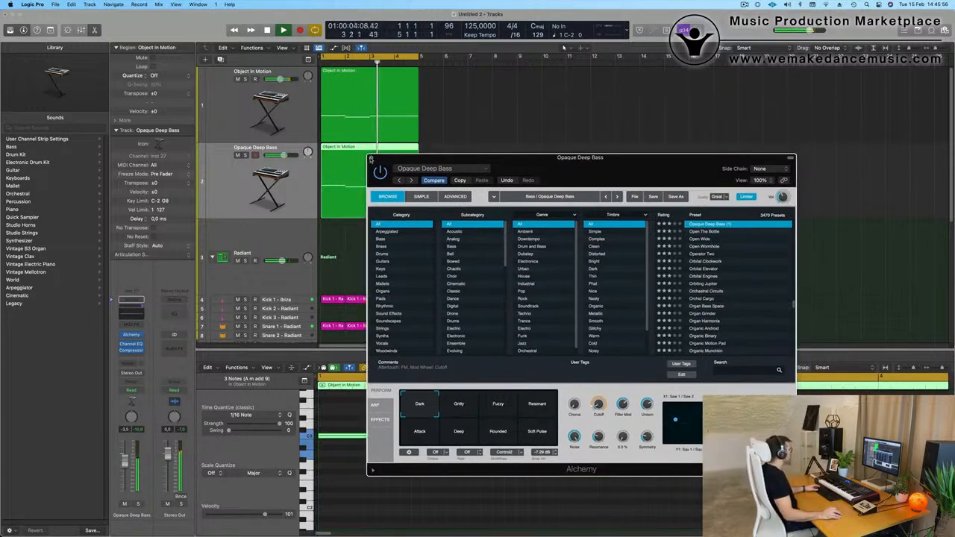
left_click(371, 158)
left_click_drag(418, 219, 462, 219)
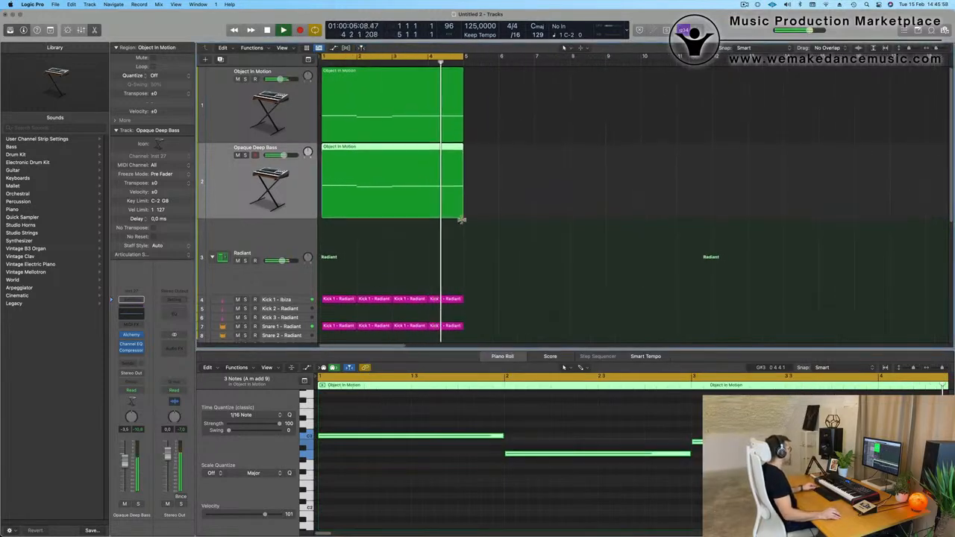
key("super+Up")
key("super+Up")
key("super+Up")
key("super+Up")
key("super+Up")
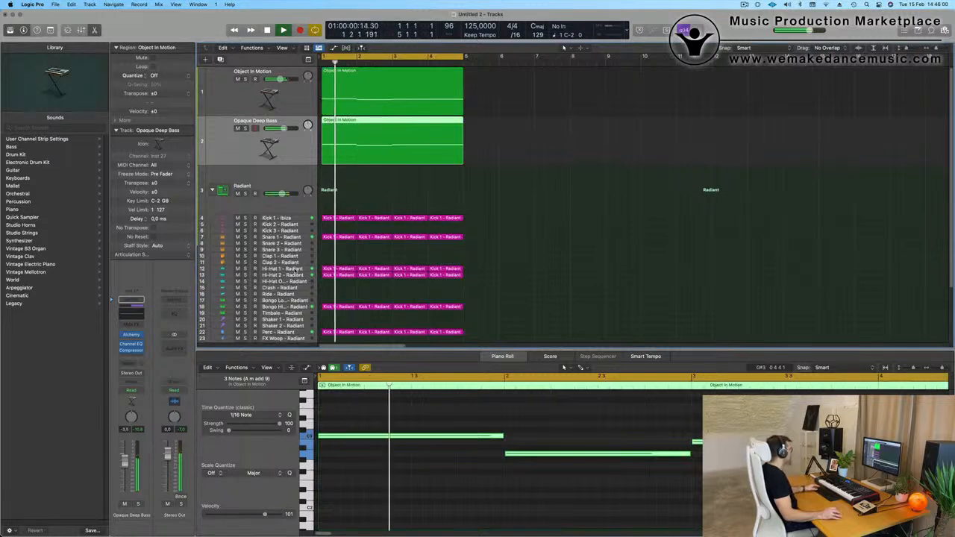
left_click(297, 271)
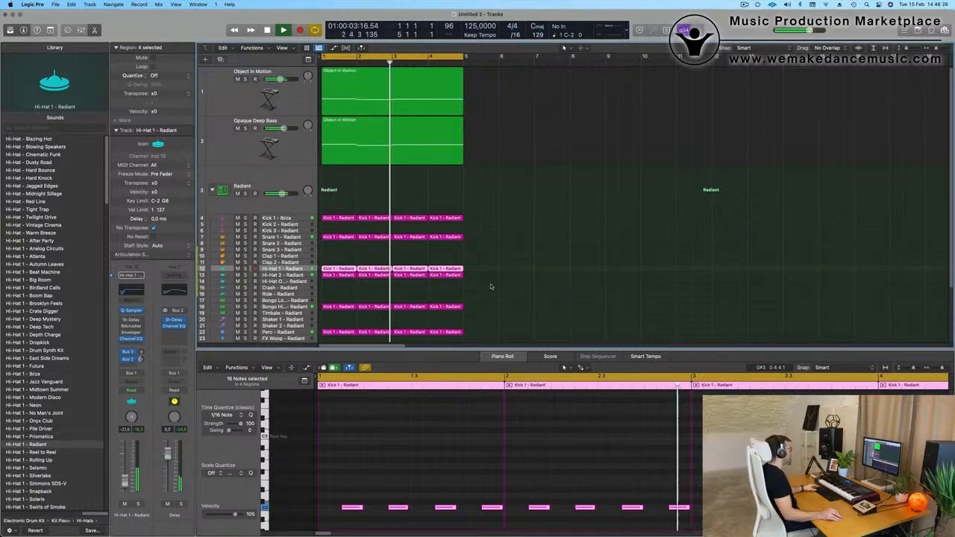
scroll(530, 208, "down", 3)
scroll(530, 208, "down", 2)
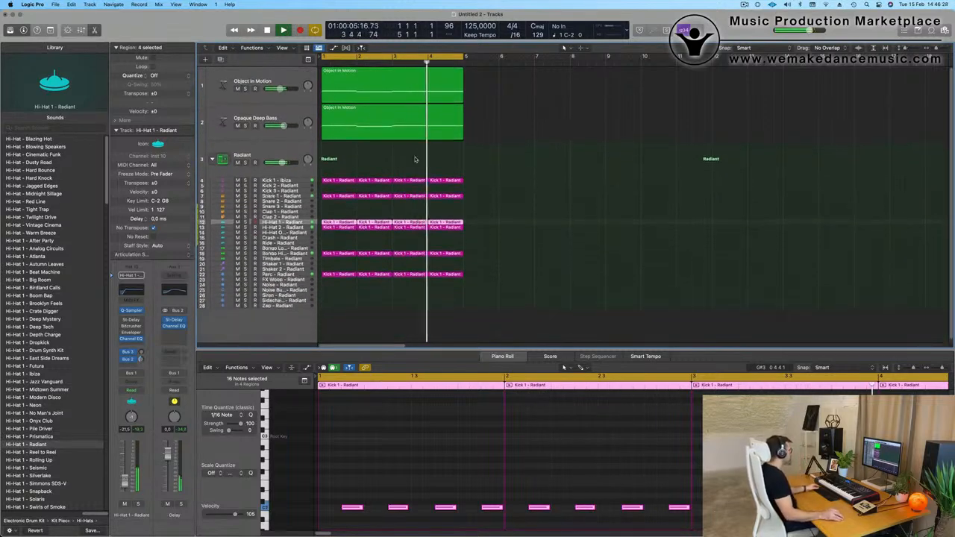
Step: Duplicate the Object In Motion track, place the copy below Opaque Deep Bass, and set its Channel EQ low cut to 20 Hz
left_click(269, 128)
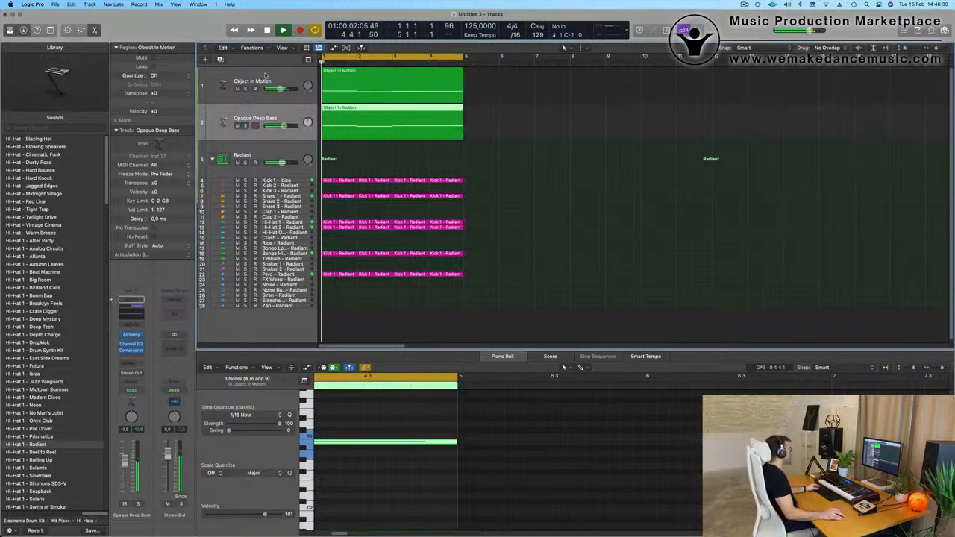
left_click(265, 75)
key("super+d")
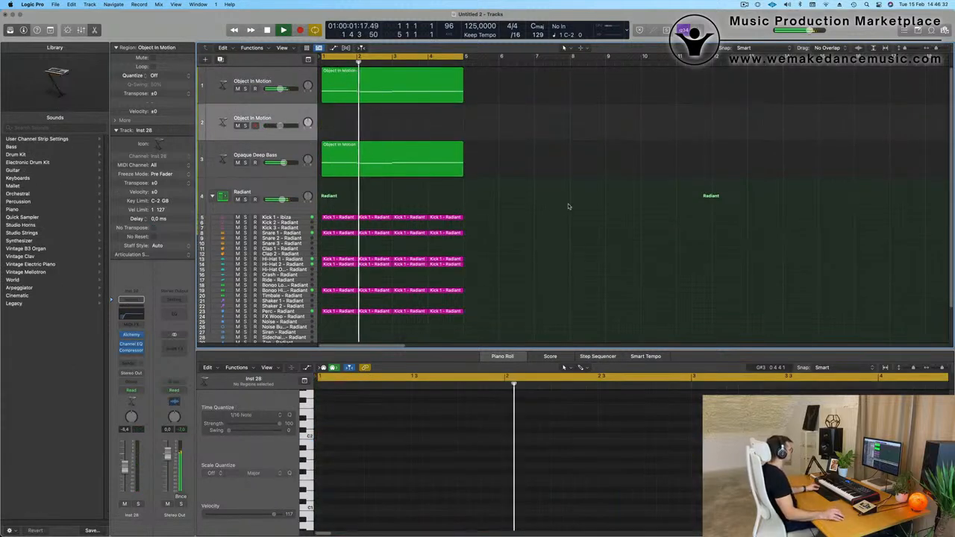
left_click_drag(280, 119, 451, 161)
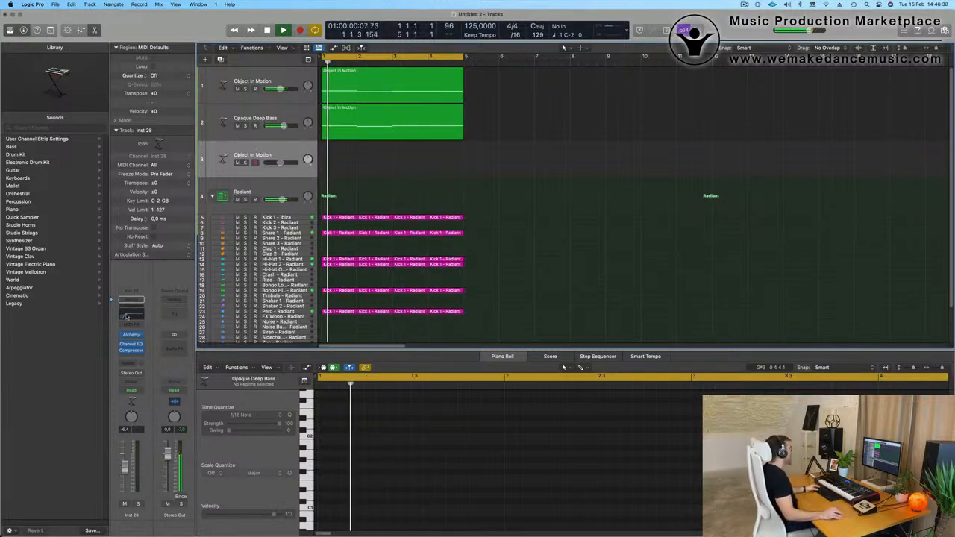
left_click(126, 317)
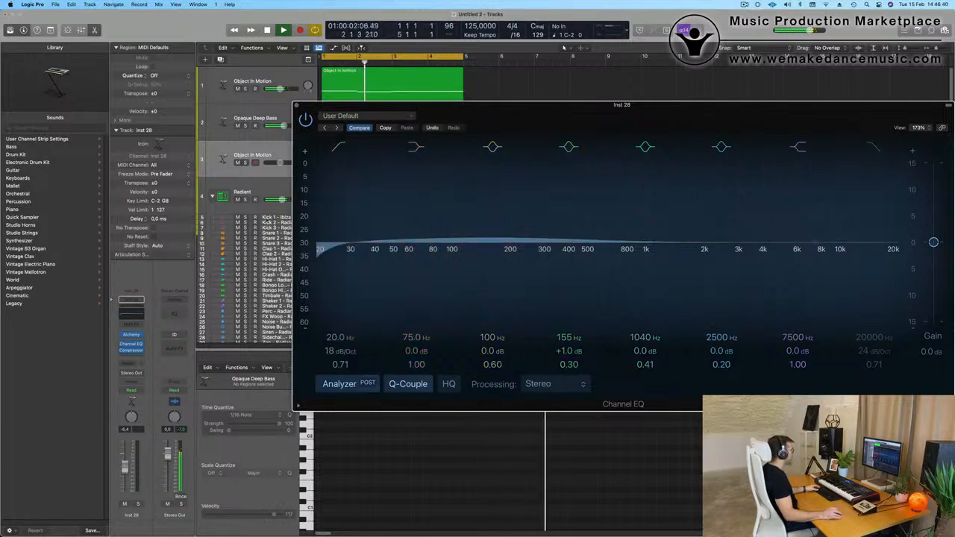
left_click(296, 106)
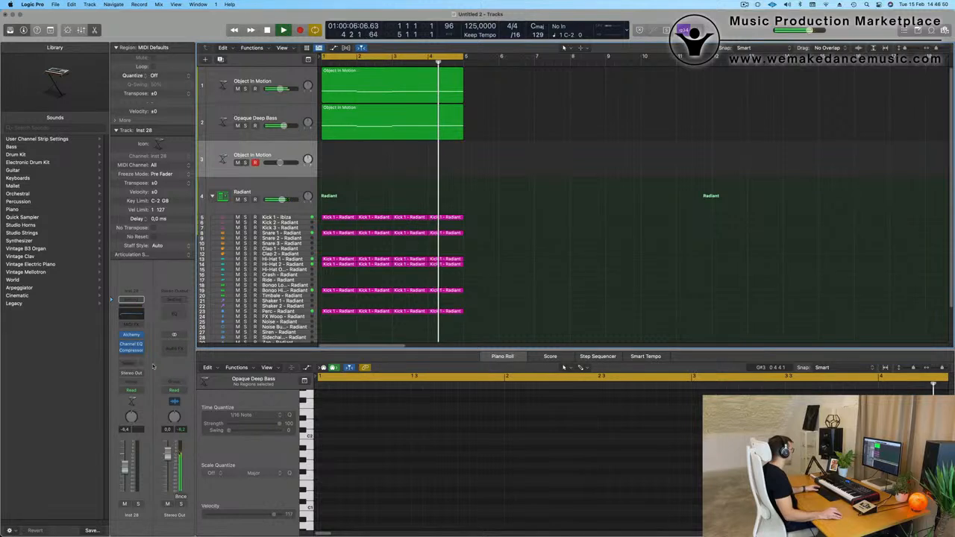
Step: Add a Bus 5 send to the duplicated Object In Motion track and insert a stereo SilverVerb on its aux channel
left_click(132, 363)
mouse_move(149, 375)
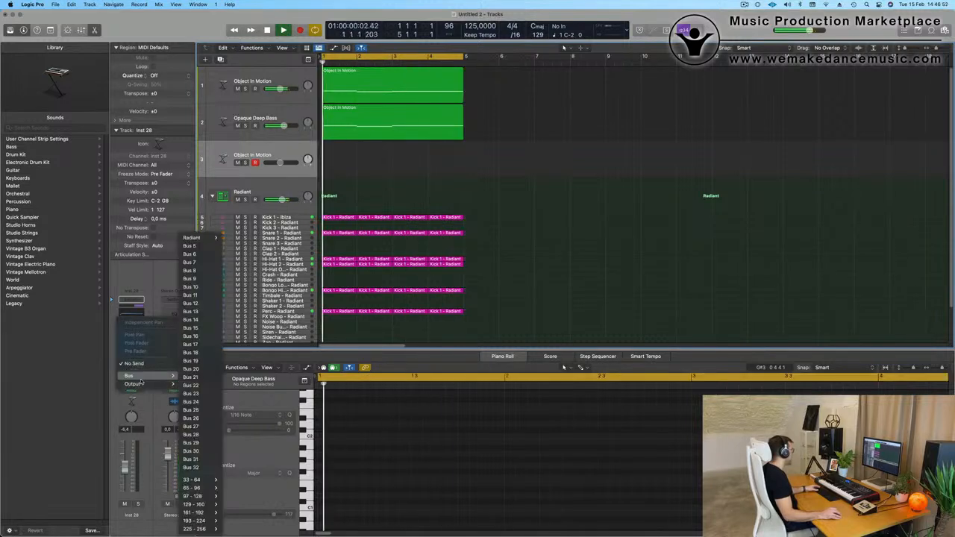
left_click(192, 246)
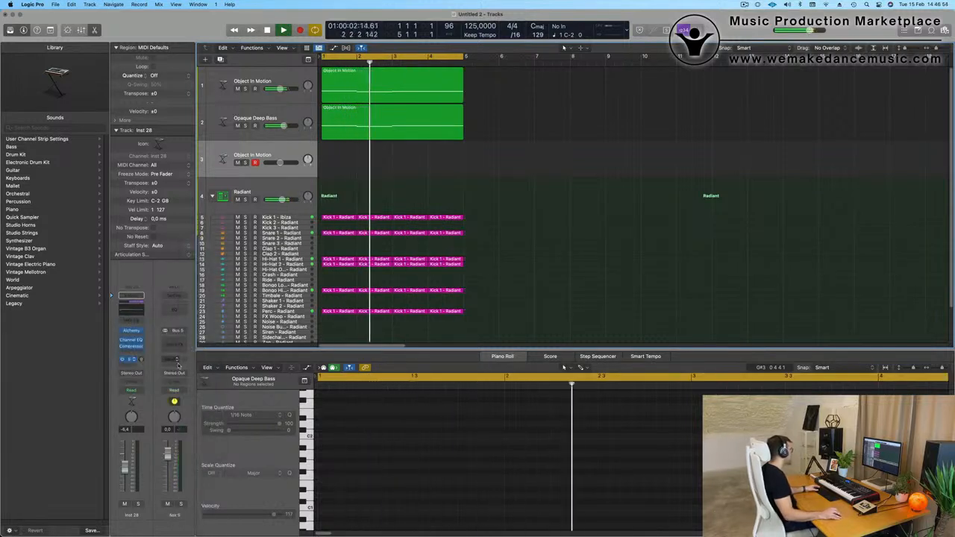
left_click(175, 332)
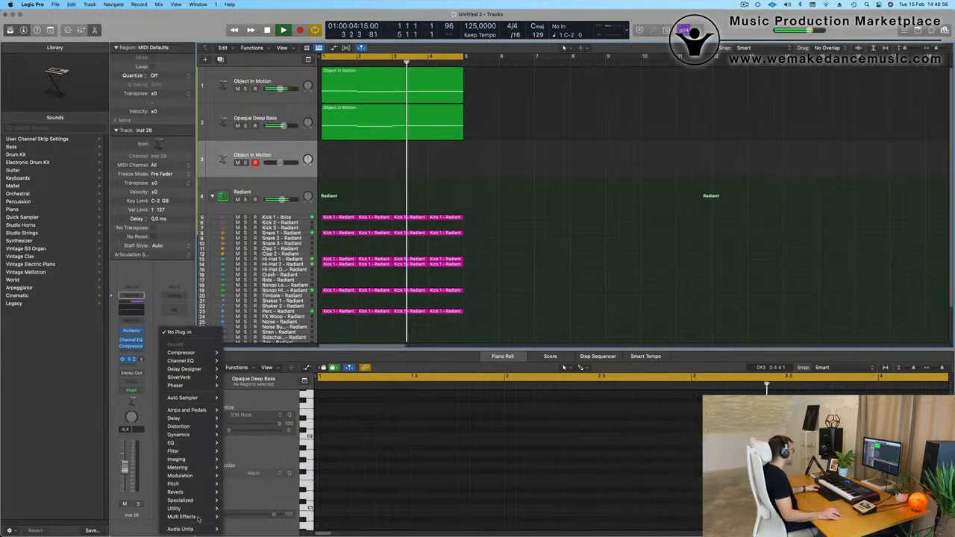
mouse_move(179, 492)
mouse_move(254, 509)
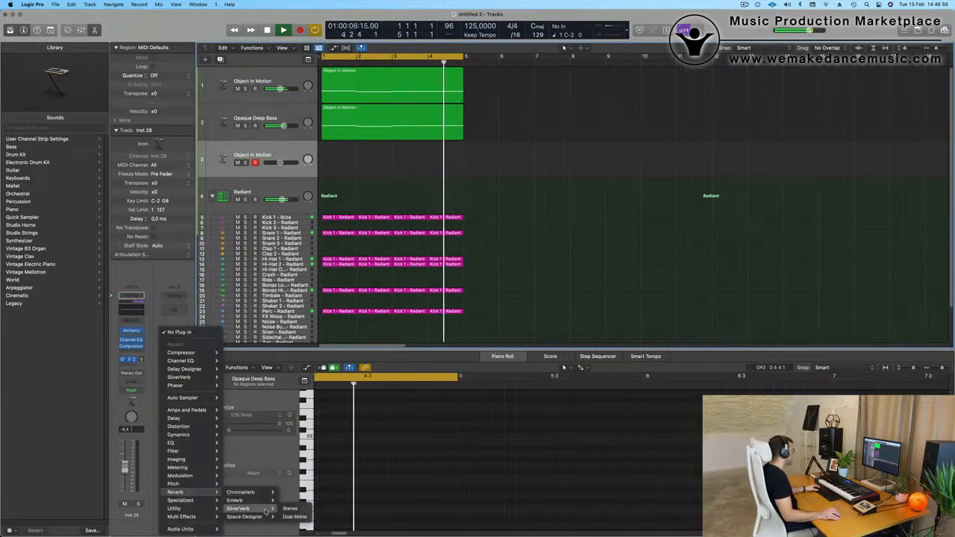
left_click(290, 509)
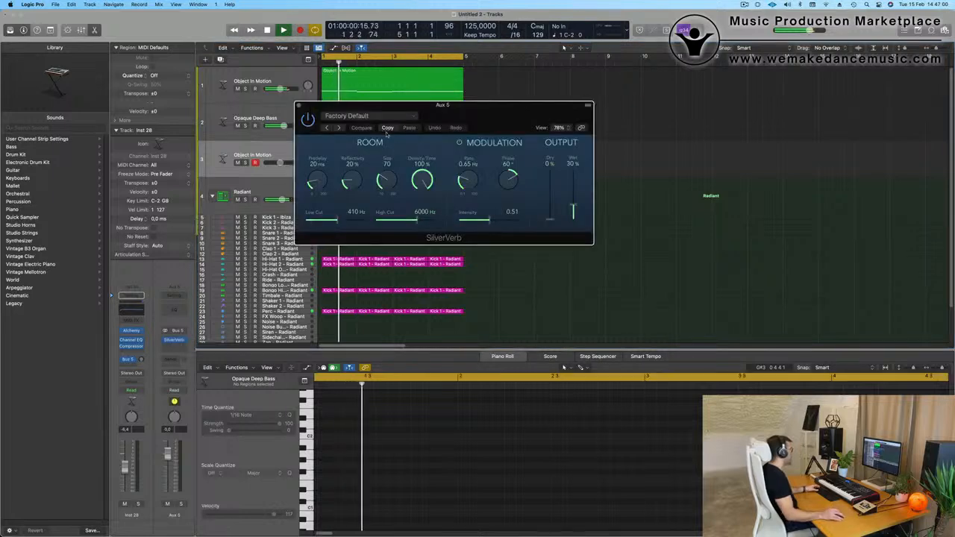
Step: Load the grandiose setting in the aux channel's SilverVerb and close the plug-in
left_click(377, 117)
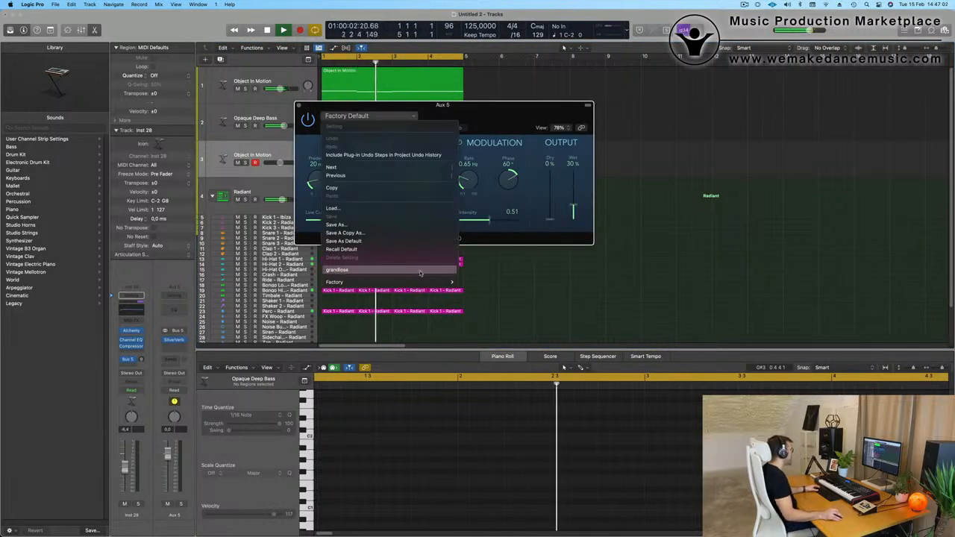
left_click(404, 272)
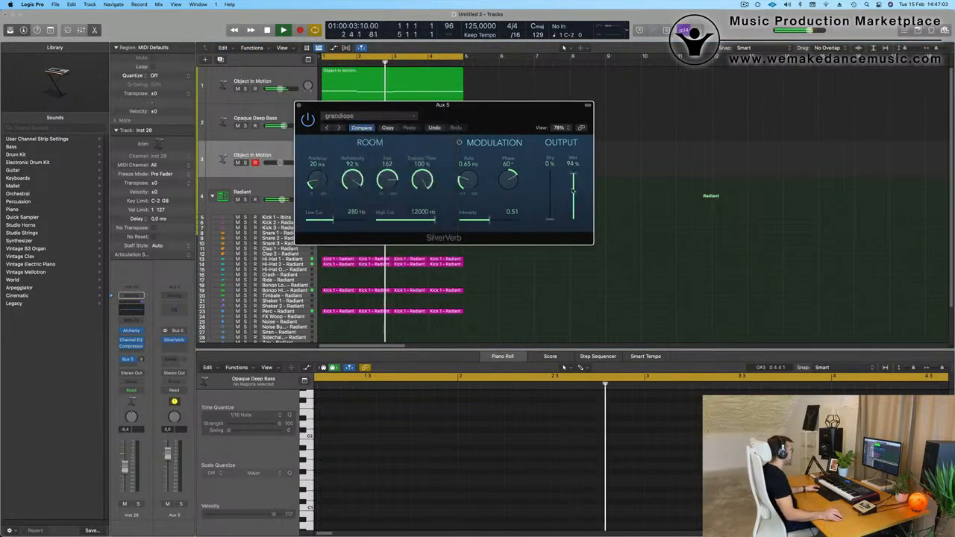
left_click(299, 106)
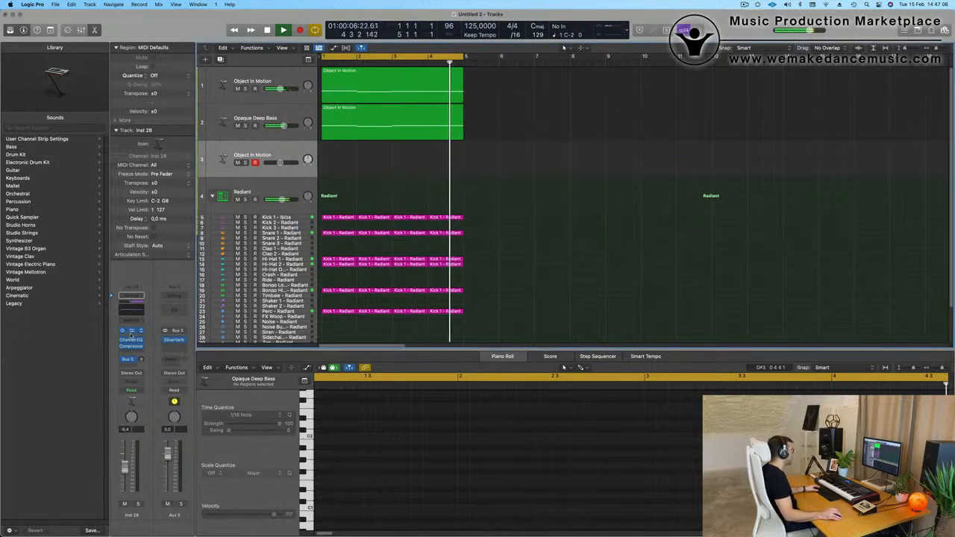
Step: Repeat all synth, bass and drum regions three times and extend the cycle range to bar 17, leaving nothing selected
key("super+a")
key("super+r")
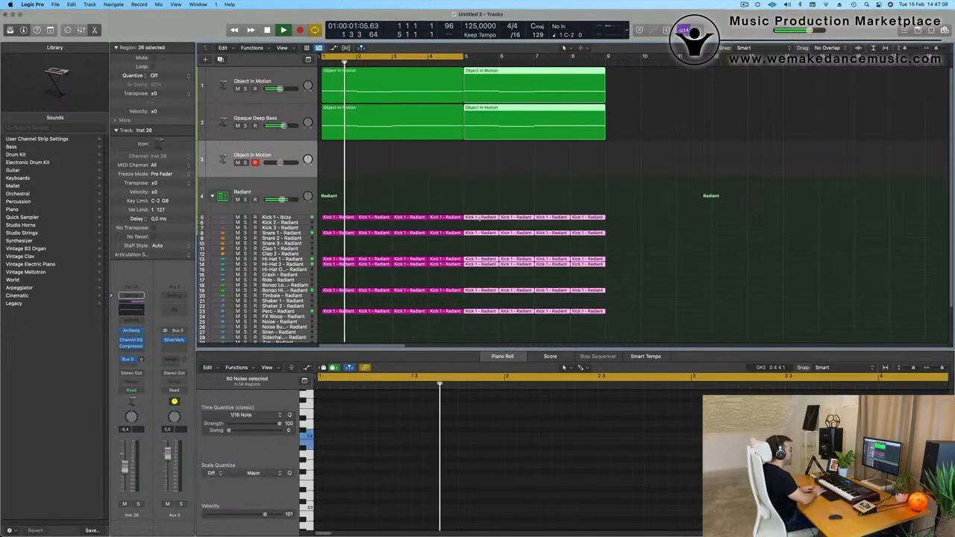
key("super+r")
key("super+r")
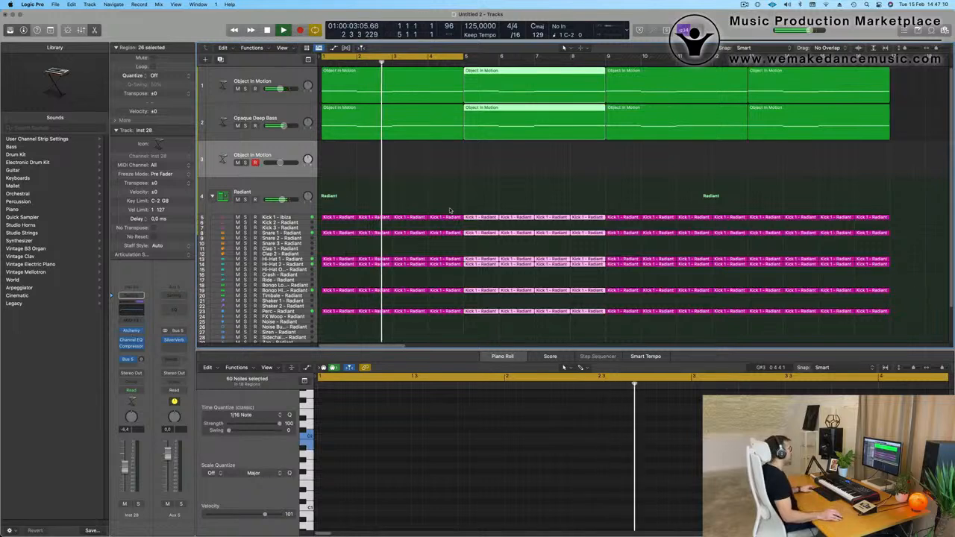
left_click_drag(465, 56, 891, 64)
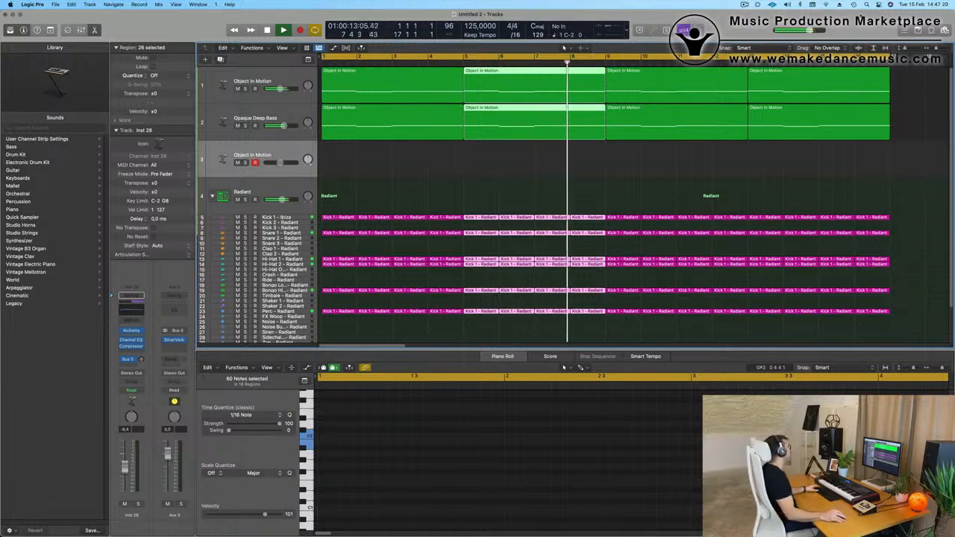
left_click(472, 168)
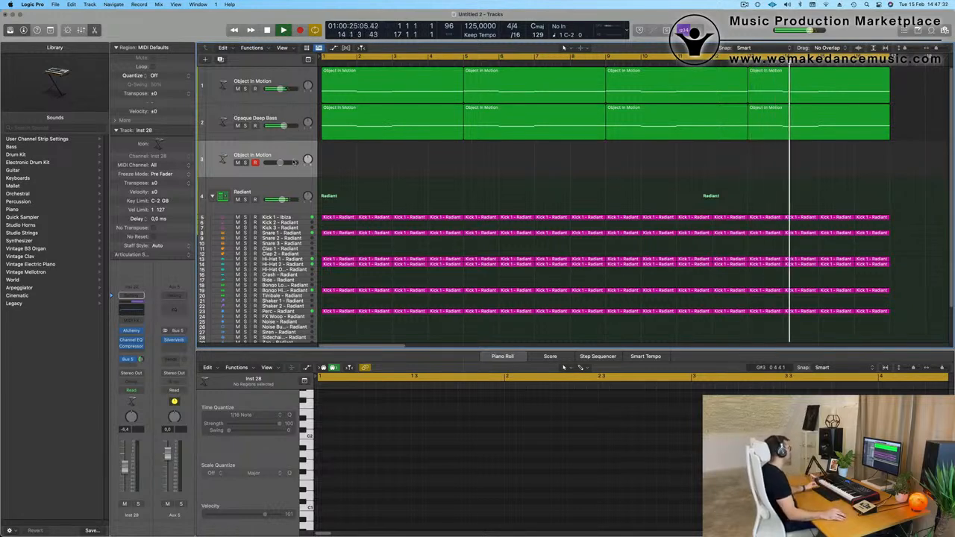
Step: Open the duplicated track's Alchemy and load the Weighted Pluck preset from the Oblique Structures Mallets
left_click(130, 331)
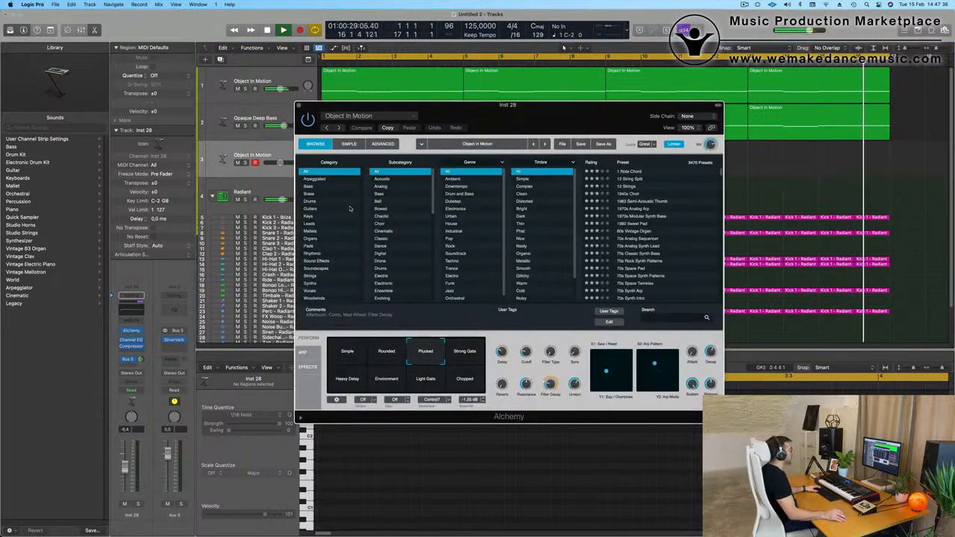
left_click(378, 117)
mouse_move(402, 353)
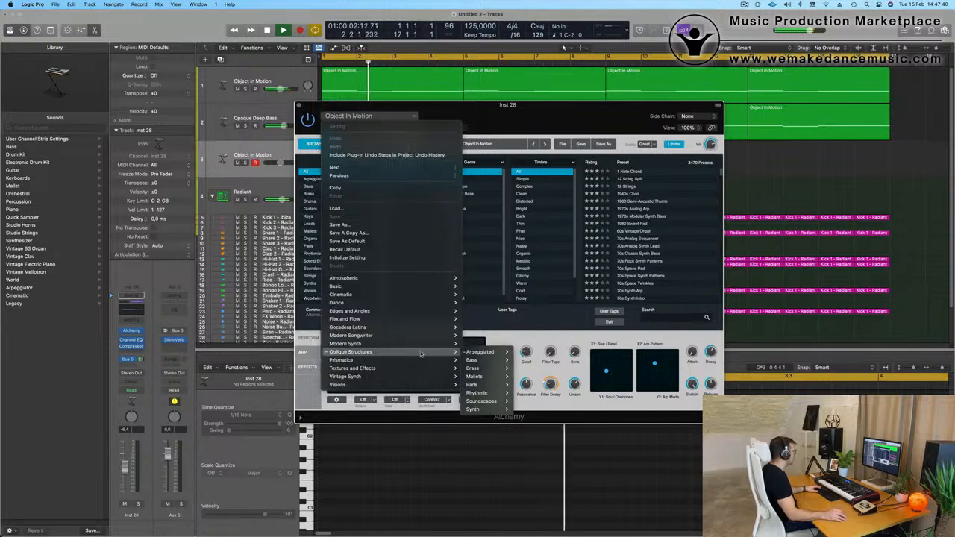
mouse_move(485, 379)
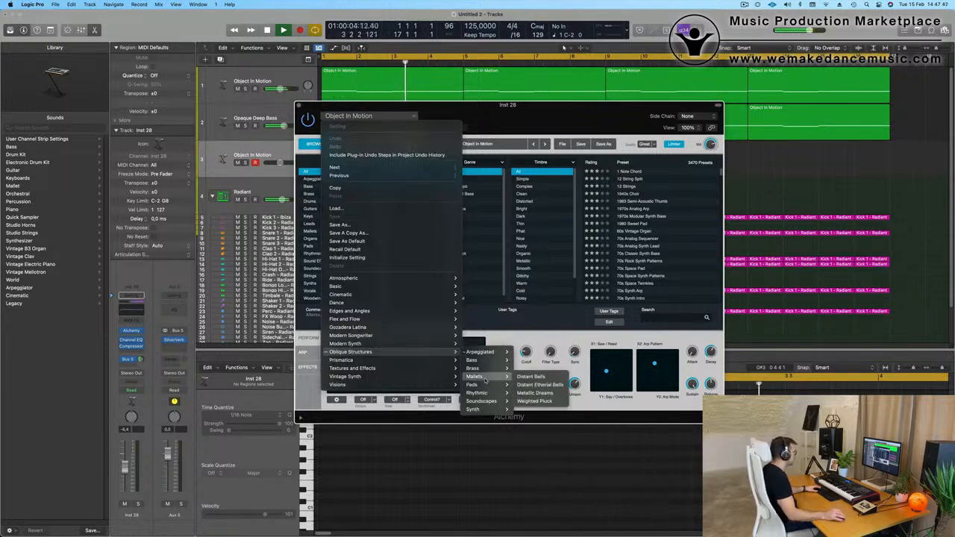
left_click(545, 402)
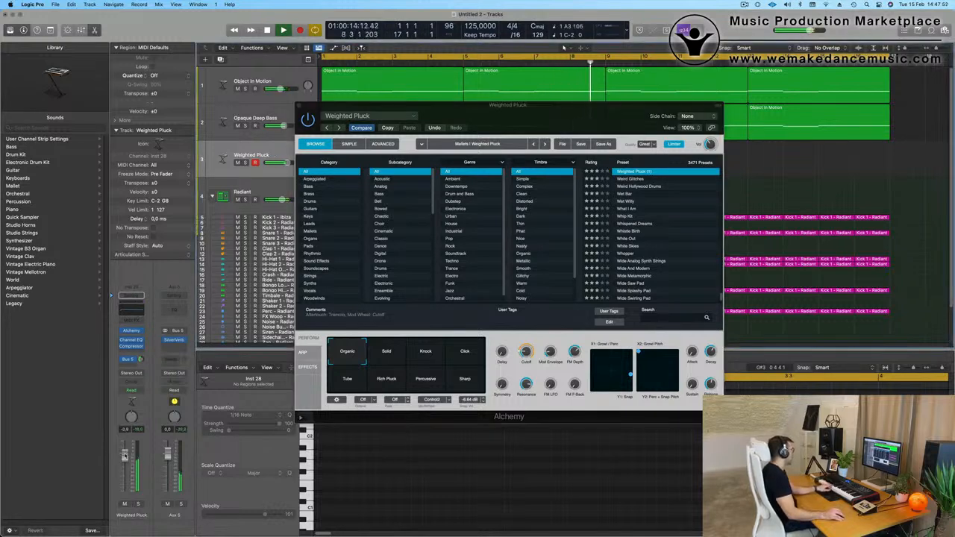
Step: Audition the Solid, Knock, Click, Tube, Rich Pluck, Percussive and Sharp snapshots of Weighted Pluck during playback
left_click(388, 363)
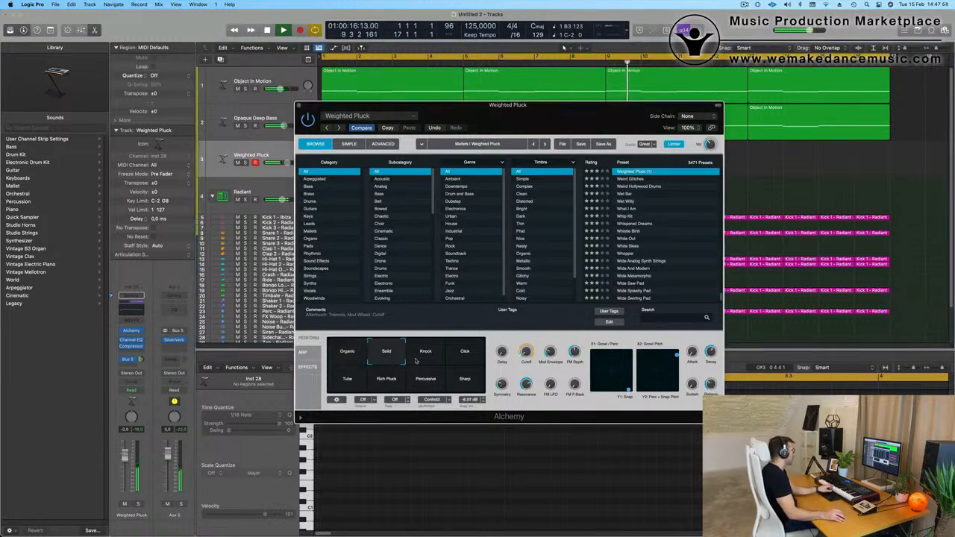
left_click(439, 358)
left_click(460, 358)
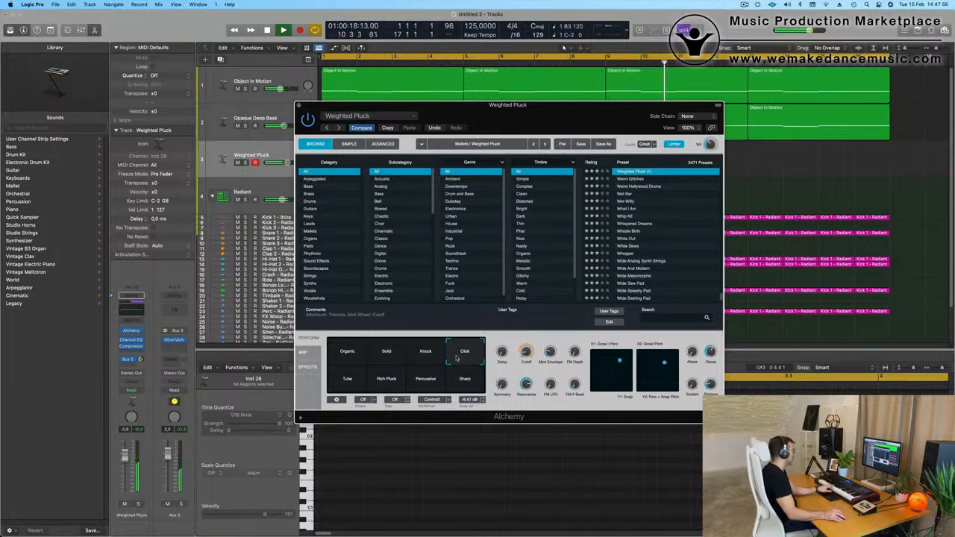
left_click(386, 356)
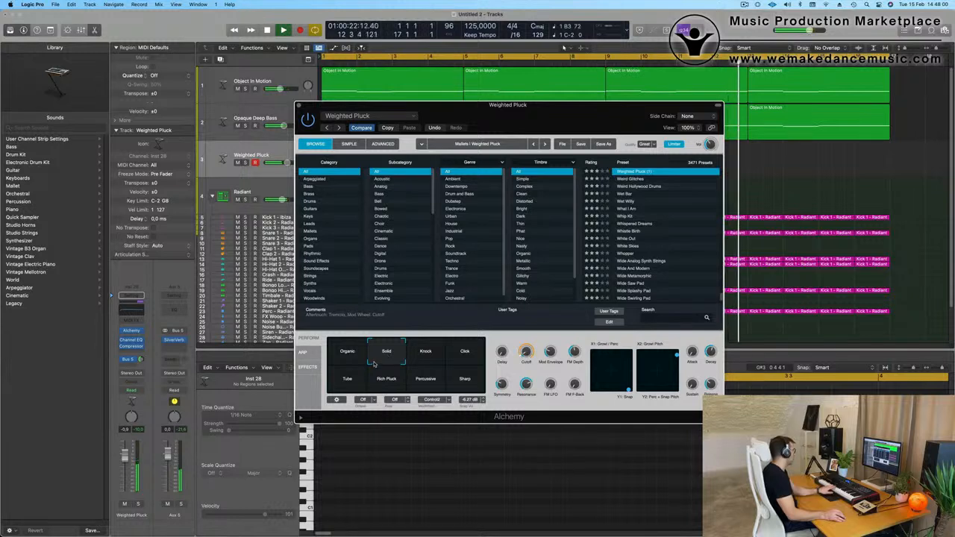
left_click(352, 381)
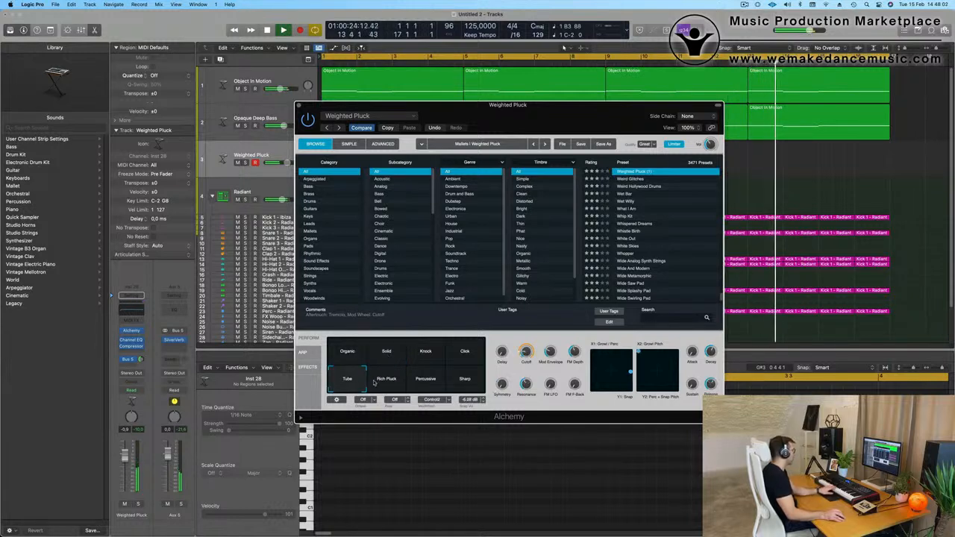
left_click(391, 382)
left_click(429, 380)
left_click(465, 379)
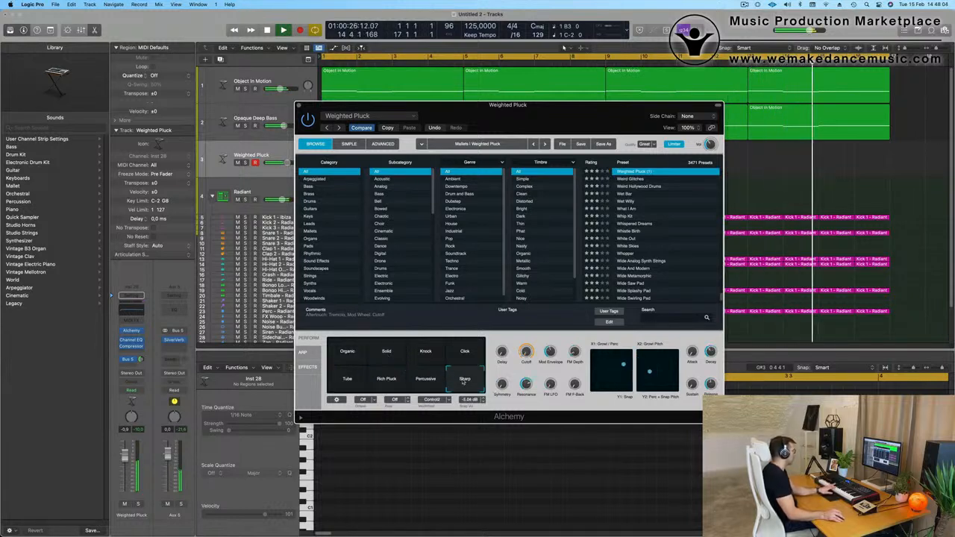
Step: Replace the Weighted Pluck sound with the Distant Etherial Bells preset from the Oblique Structures Mallets
left_click(366, 116)
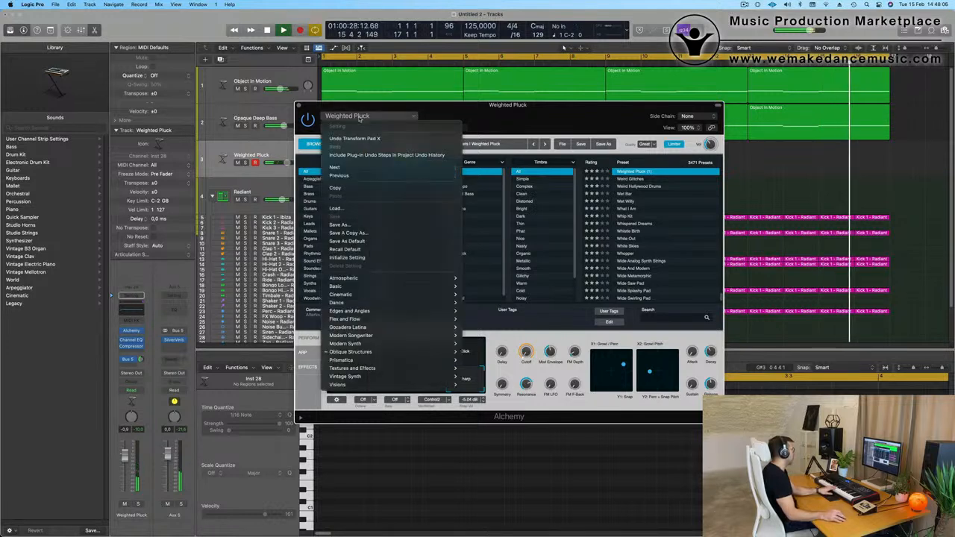
mouse_move(379, 352)
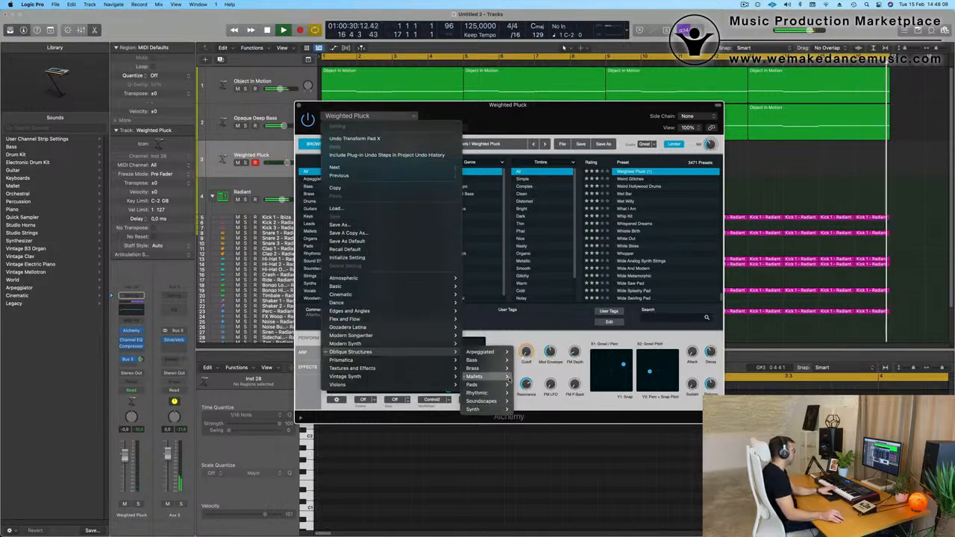
mouse_move(478, 376)
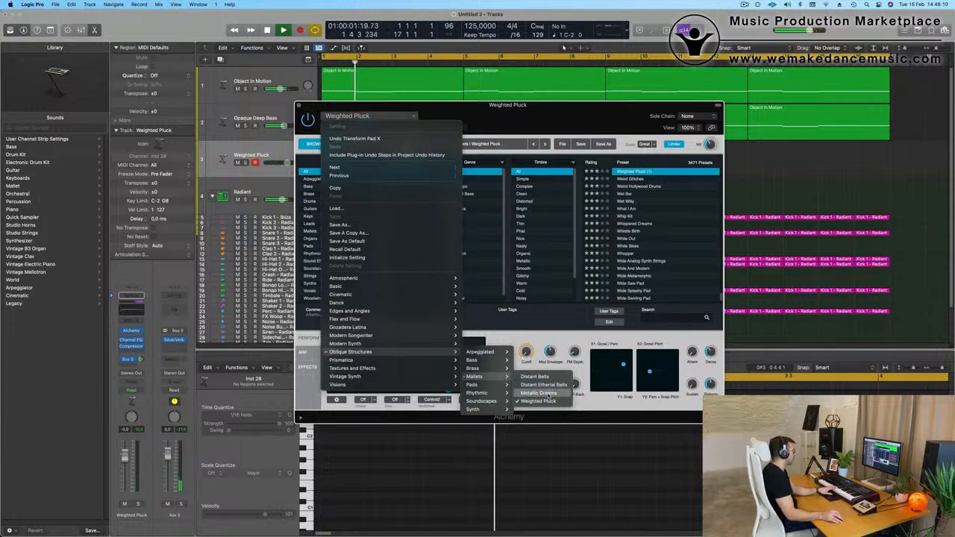
left_click(552, 385)
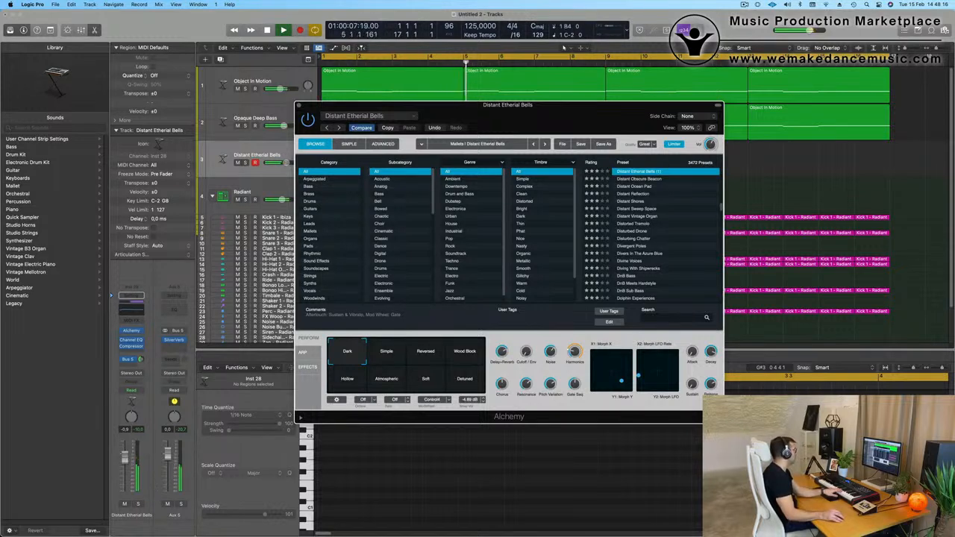
Step: Lower the Distant Etherial Bells track to about -13.6 dB, try the Simple snapshot and choose Reversed
left_click(126, 475)
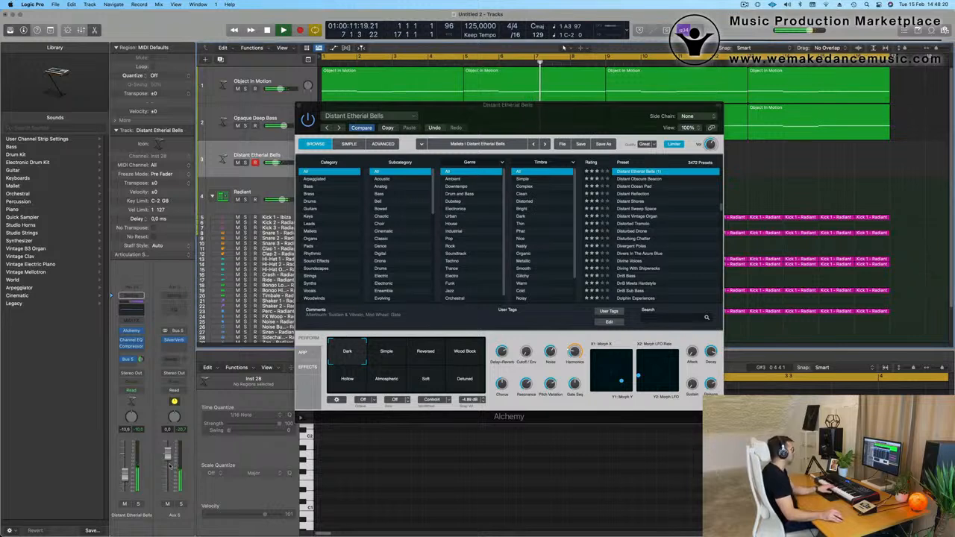
left_click(391, 355)
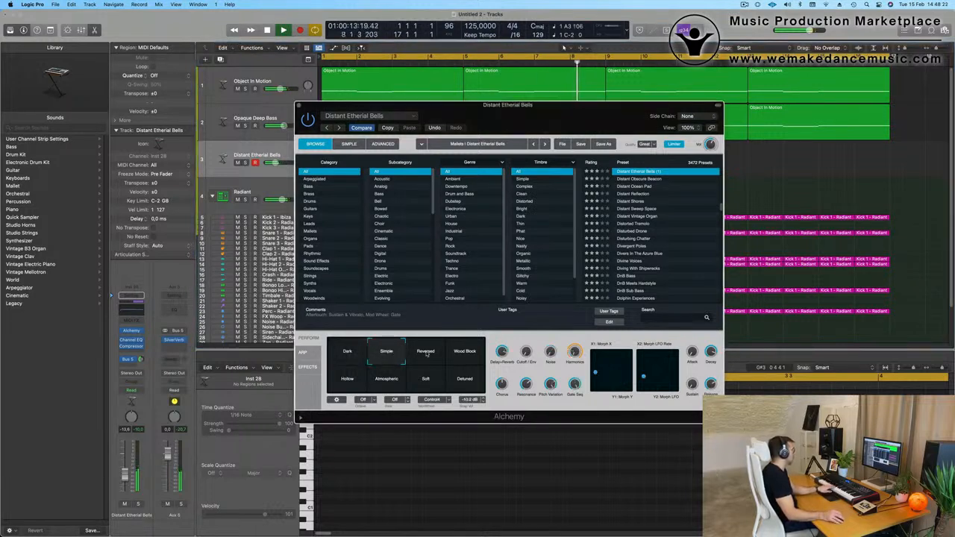
left_click(426, 354)
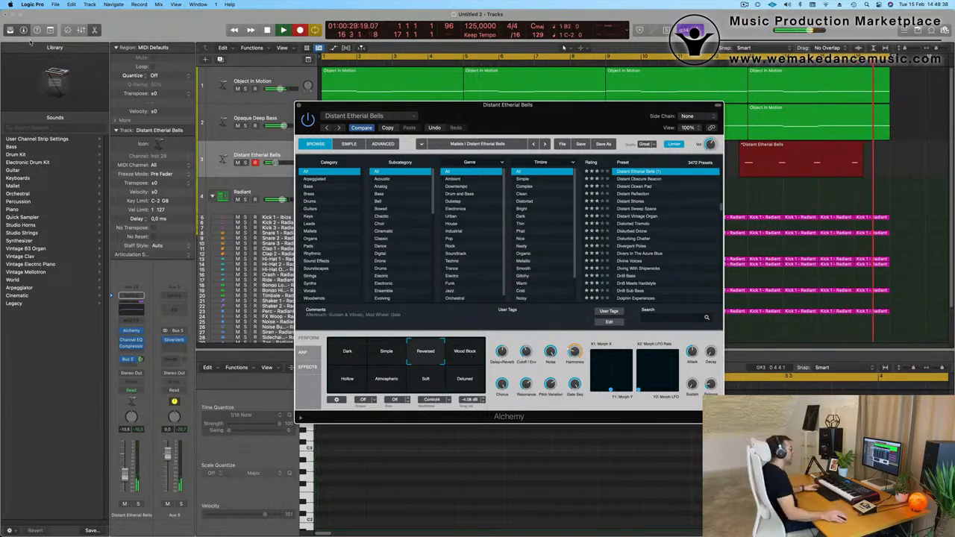
Step: Stop recording the bells part and open the recorded region in the Piano Roll
key("space")
left_click_drag(572, 107, 508, 384)
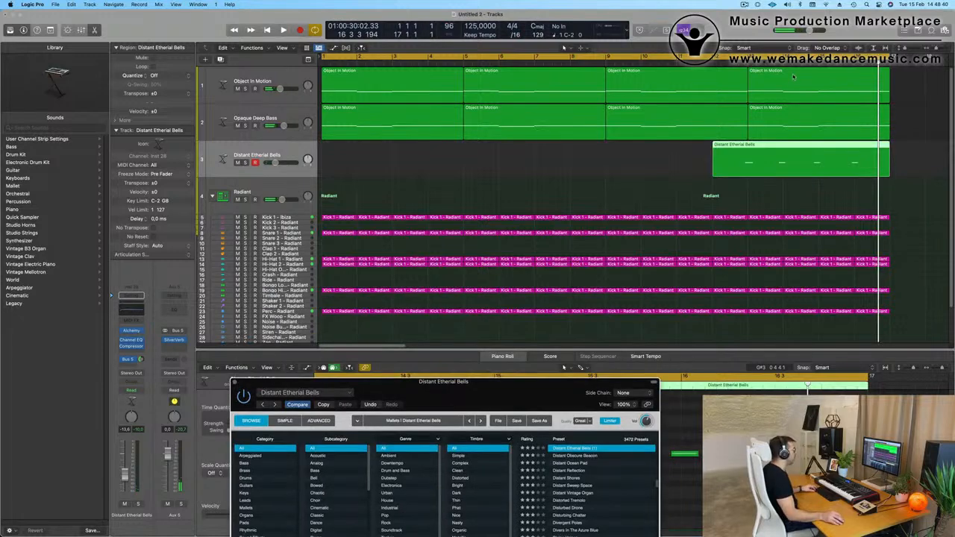
key("e")
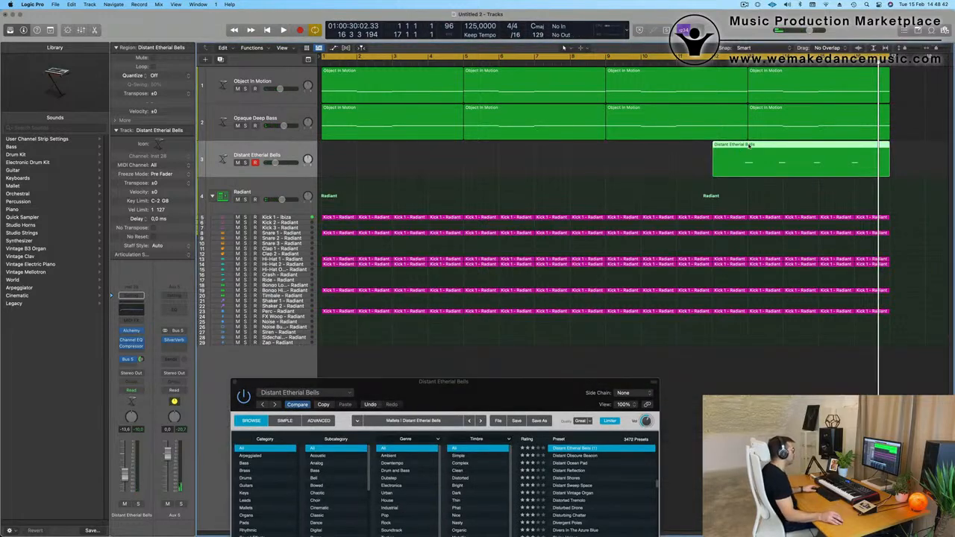
double_click(750, 146)
left_click_drag(505, 390, 694, 79)
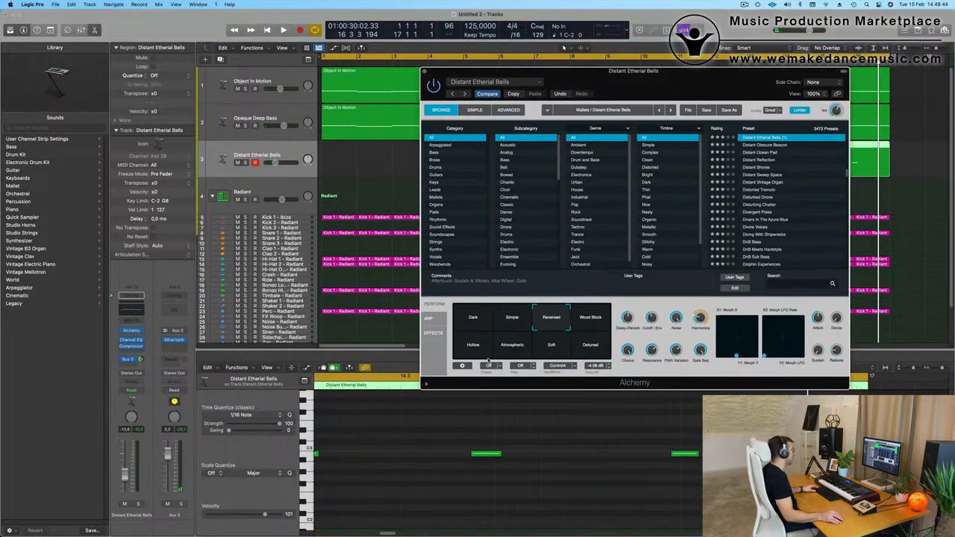
Step: Shift all four recorded bell notes slightly to the right in time, and nudge the ones after the first a little further
scroll(450, 488, "left", 3)
left_click(480, 488)
key("super+a")
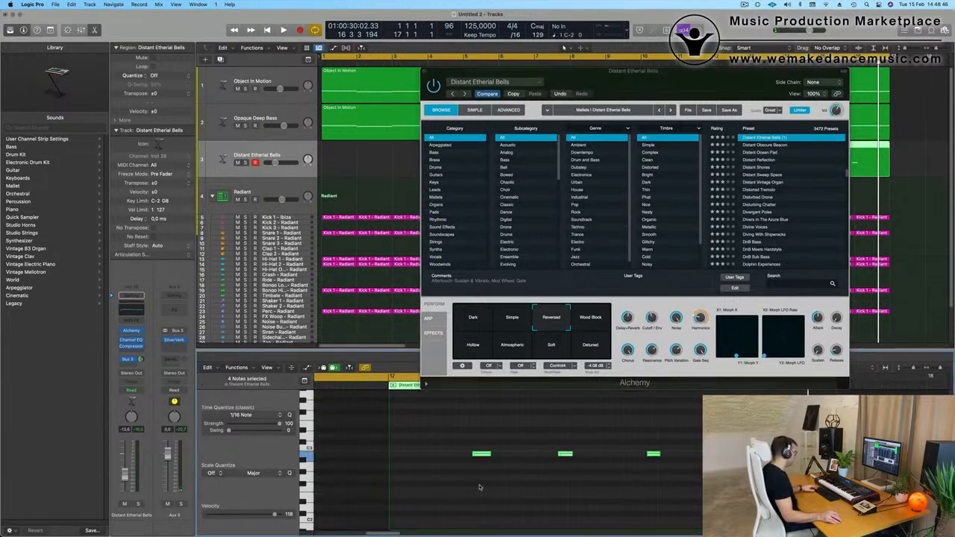
left_click_drag(480, 433, 761, 466)
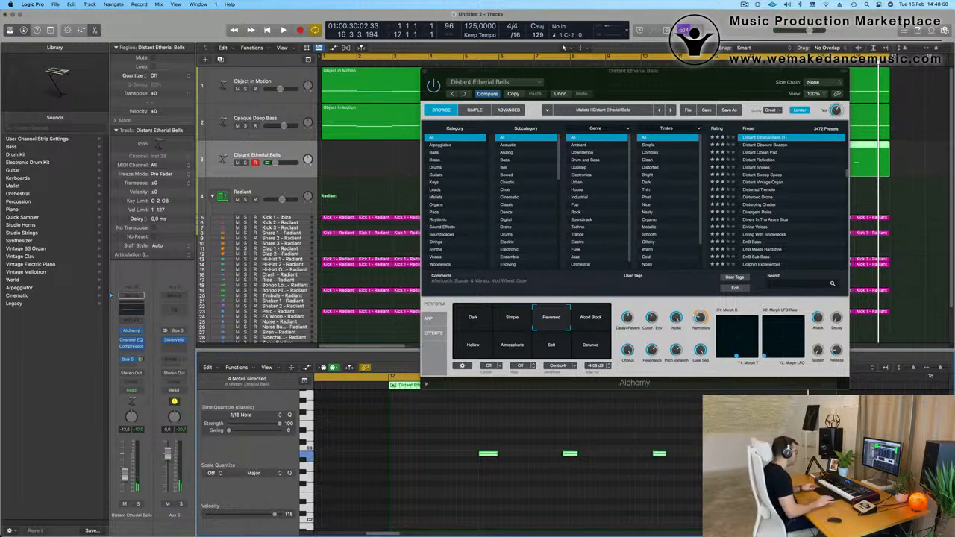
left_click_drag(555, 432, 705, 489)
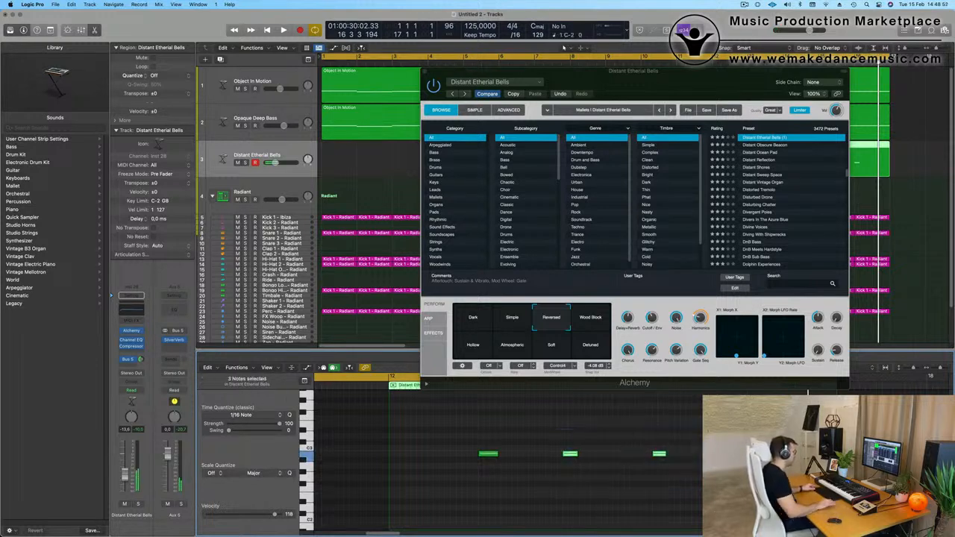
left_click_drag(565, 440, 705, 486)
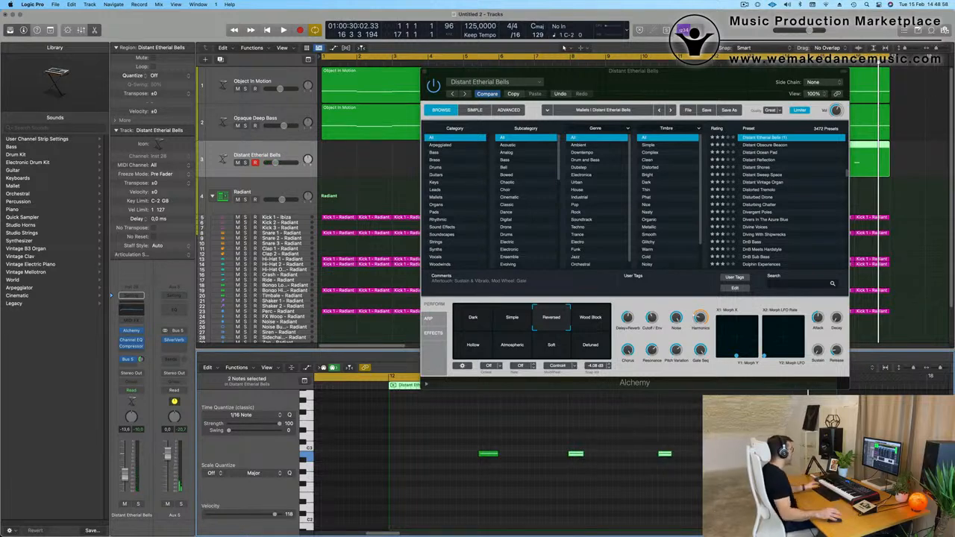
Step: Cut the bells region at bar 13, delete the part before the cut and move the four-bar remainder to bar 1
left_click_drag(688, 73, 677, 294)
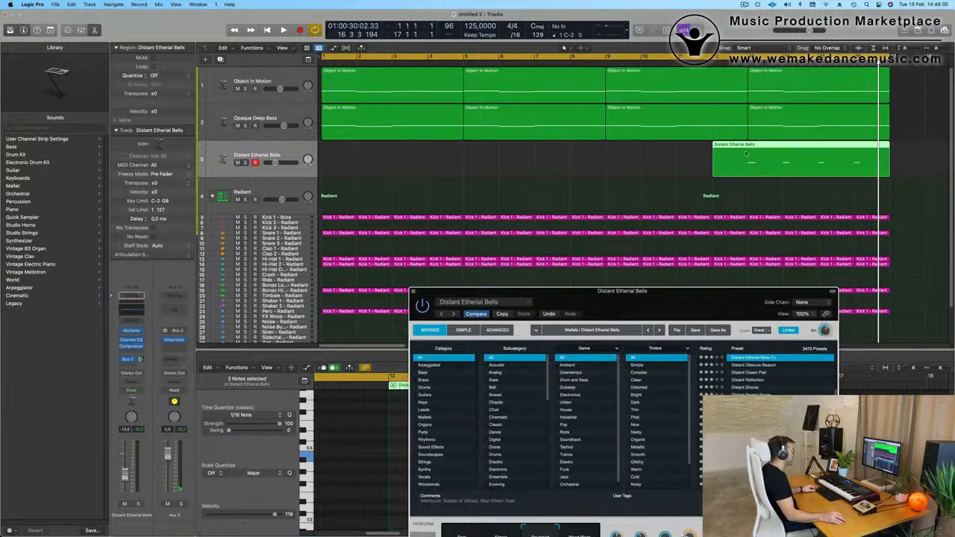
double_click(748, 153, "super")
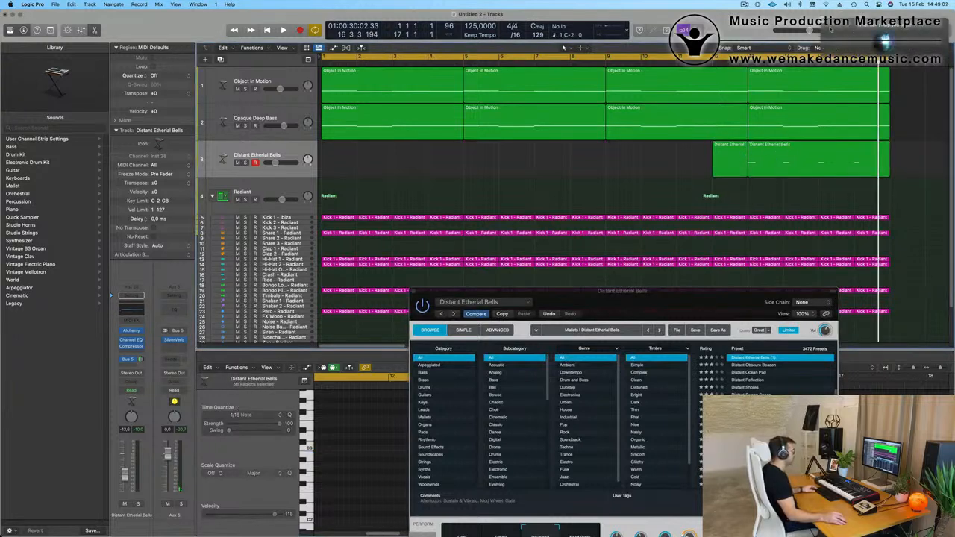
left_click(740, 155)
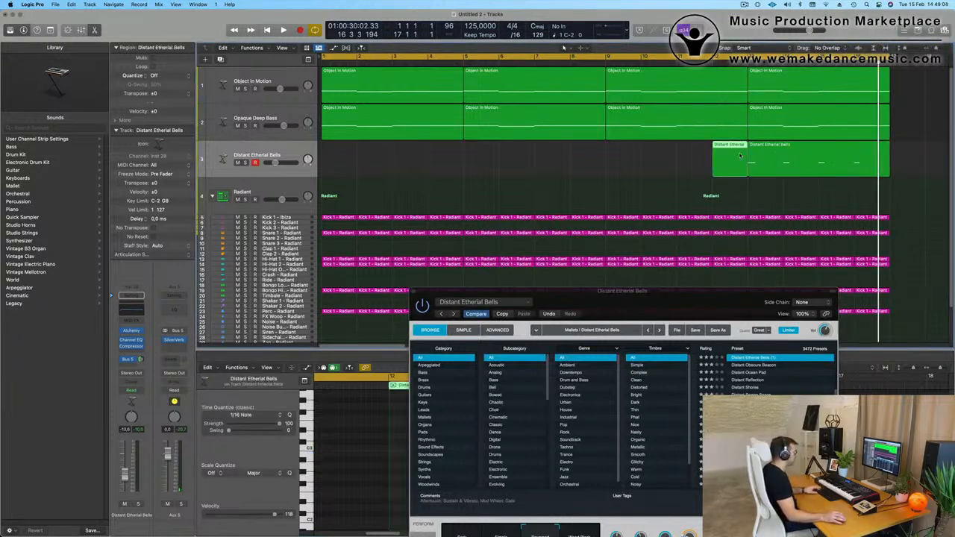
key("Delete")
left_click_drag(821, 160, 395, 169)
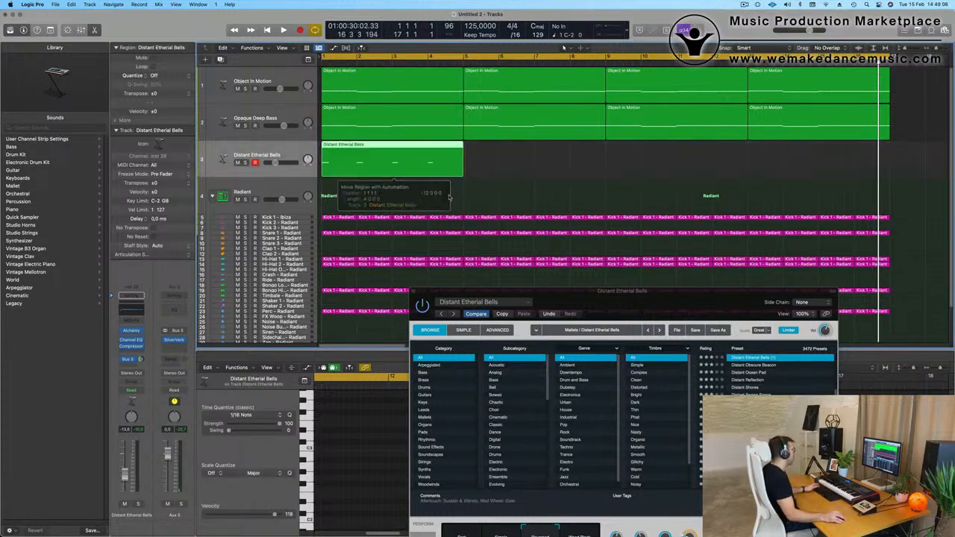
Step: Play the arrangement from the start and lower the bells track's volume to about -21.5 dB
key("space")
key("space")
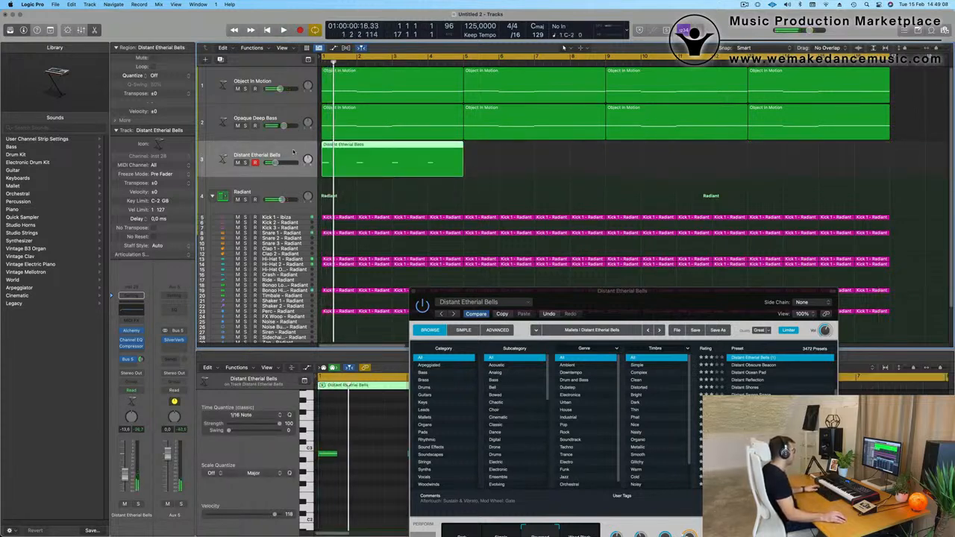
key("space")
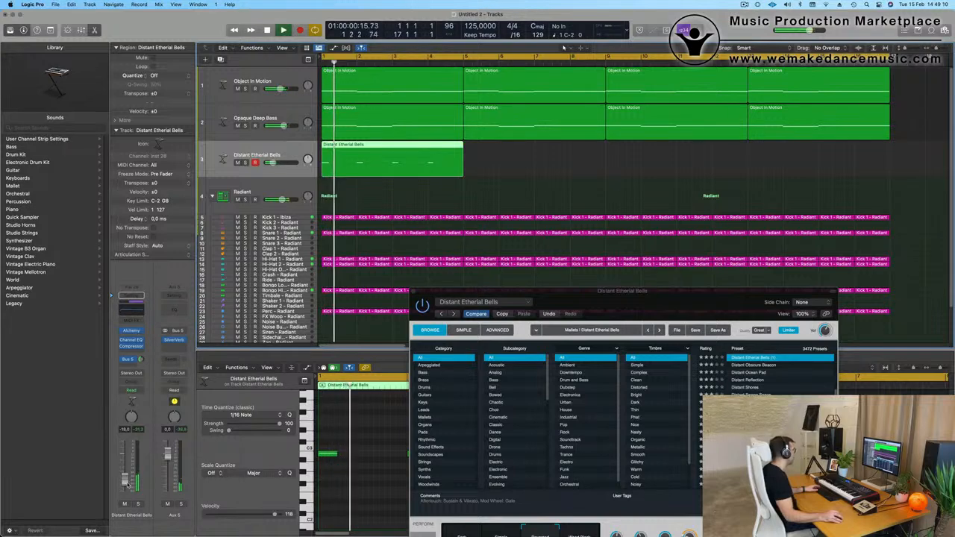
left_click_drag(126, 486, 126, 488)
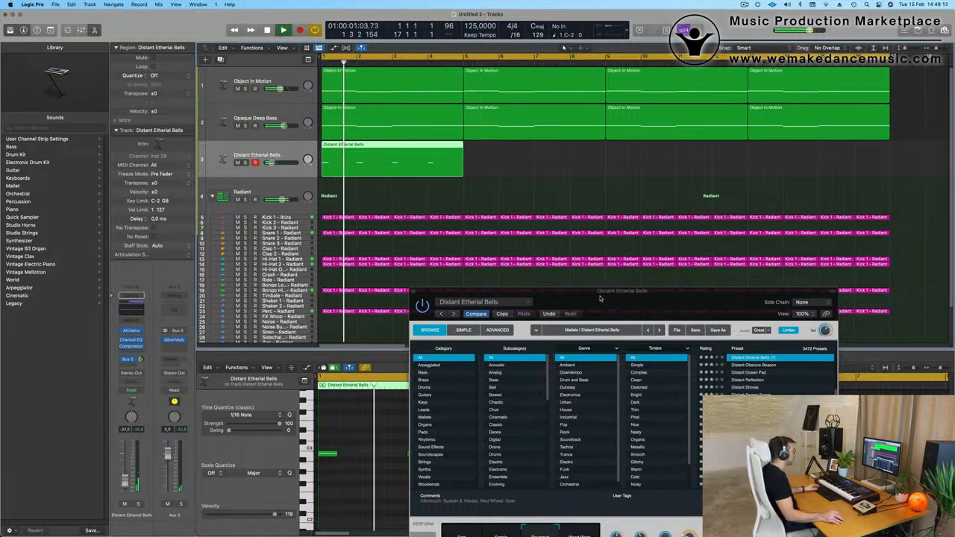
Step: Repeat the four-bar bells region three times so it fills bars 1 to 16
left_click_drag(602, 292, 422, 427)
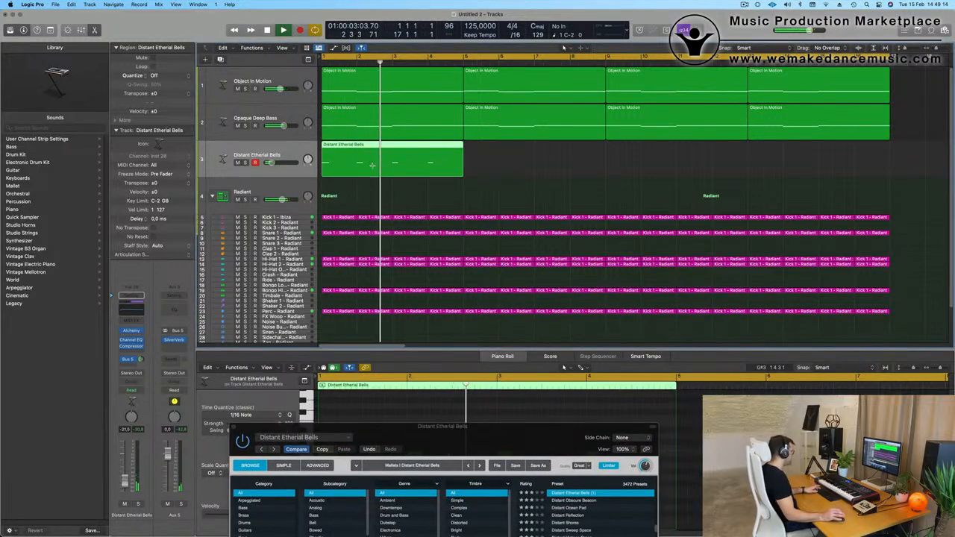
key("super+r")
key("super+r")
key("super+r")
key("super+Left")
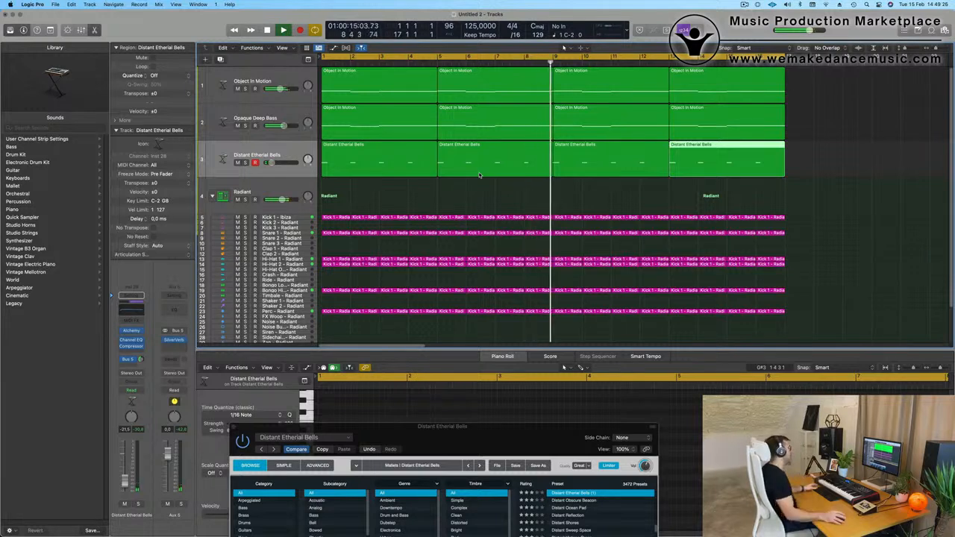
Step: Replay from the start and compare the Wood Block snapshot of the bells with Reversed, returning to Reversed
key("Return")
left_click(294, 154)
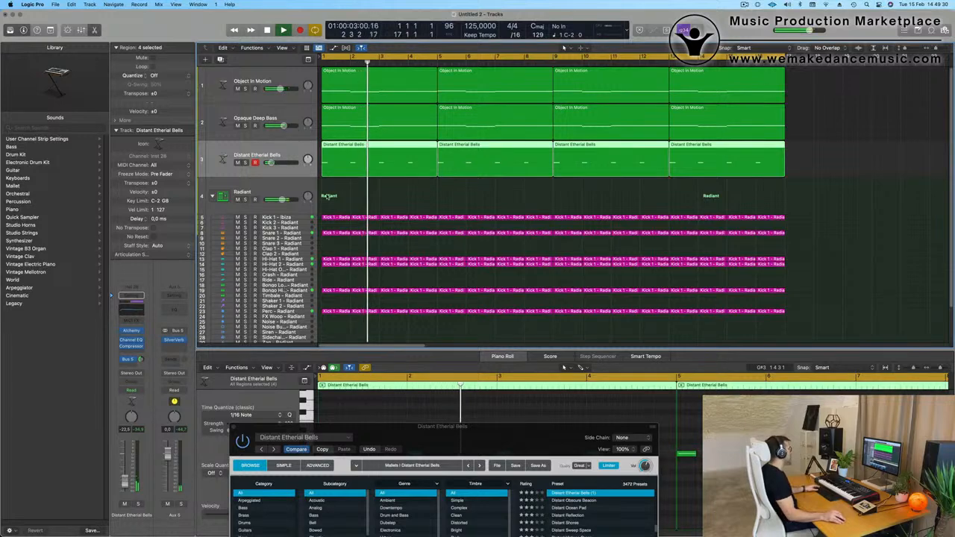
left_click_drag(341, 440, 322, 208)
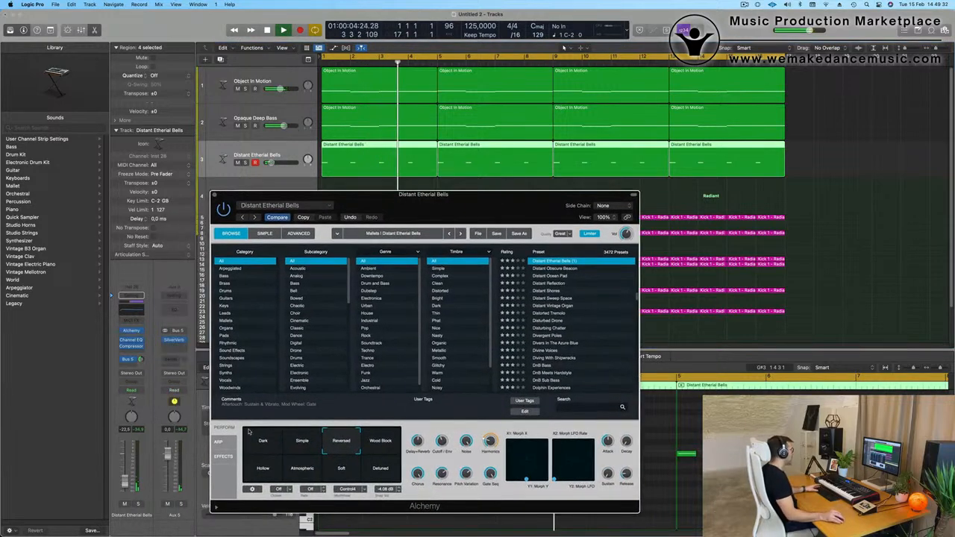
left_click(383, 445)
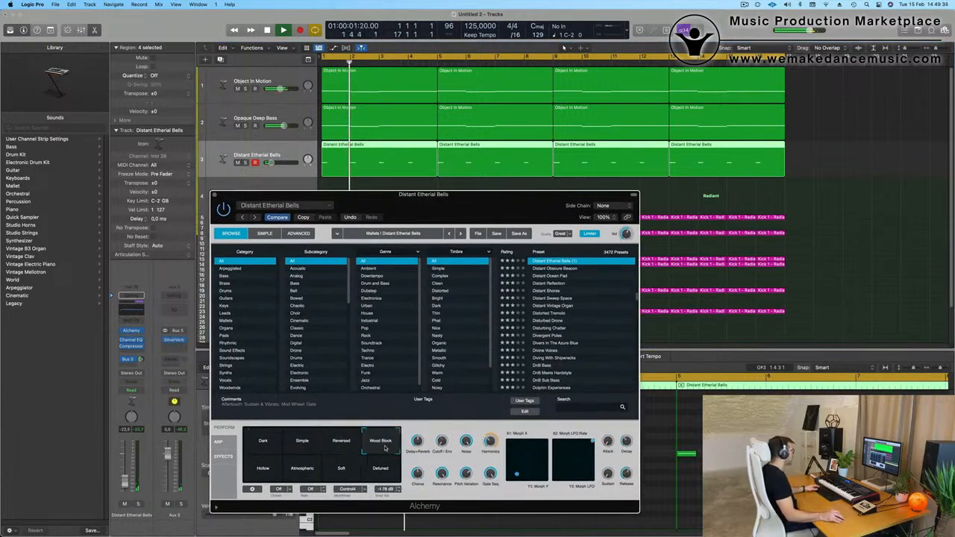
left_click(342, 445)
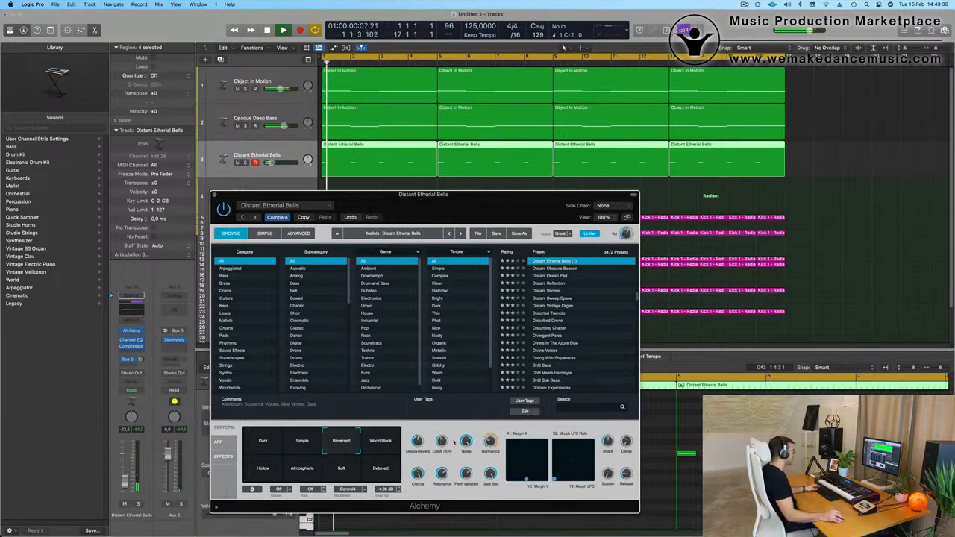
Step: Adjust the Cutoff/Env of the bells sound in Alchemy and lower the bells track's volume to about -26 dB during playback
mouse_move(442, 441)
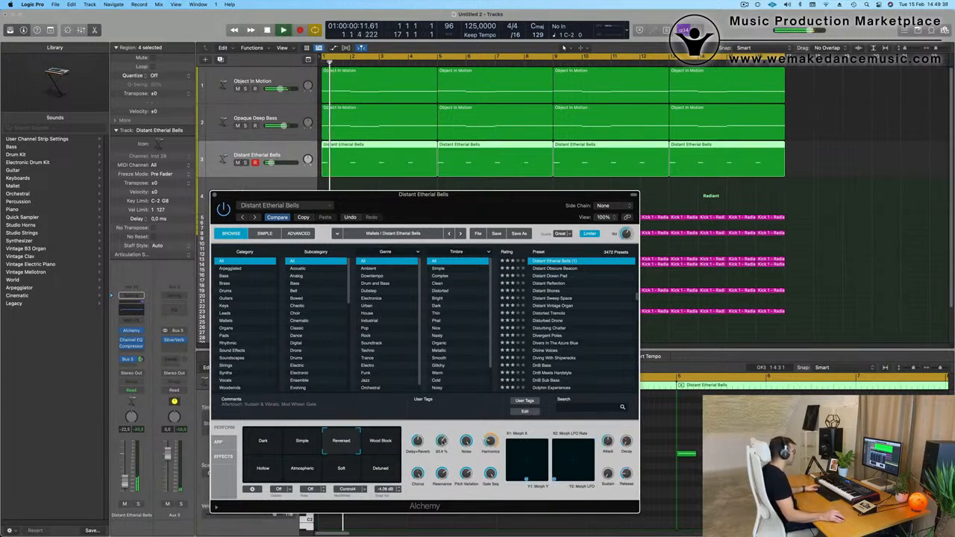
left_click_drag(500, 218, 595, 281)
key("Return")
key("Return")
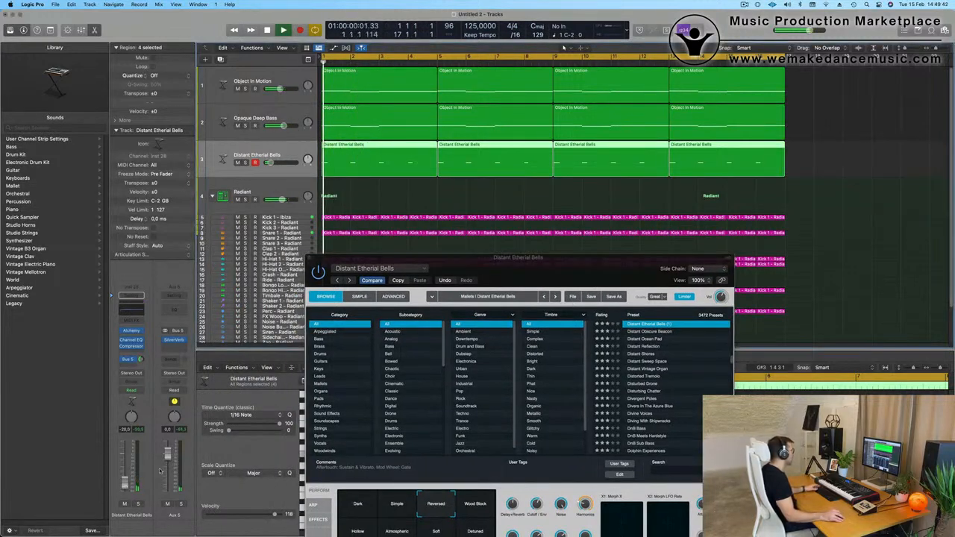
left_click_drag(519, 272, 518, 254)
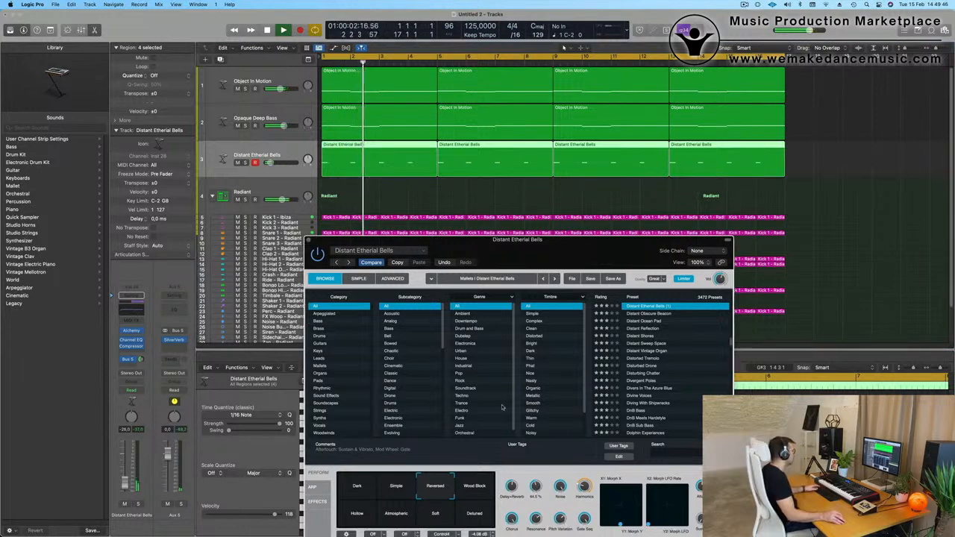
Step: Close the Alchemy window and duplicate the Distant Etherial Bells track with its settings
left_click(308, 241)
key("Return")
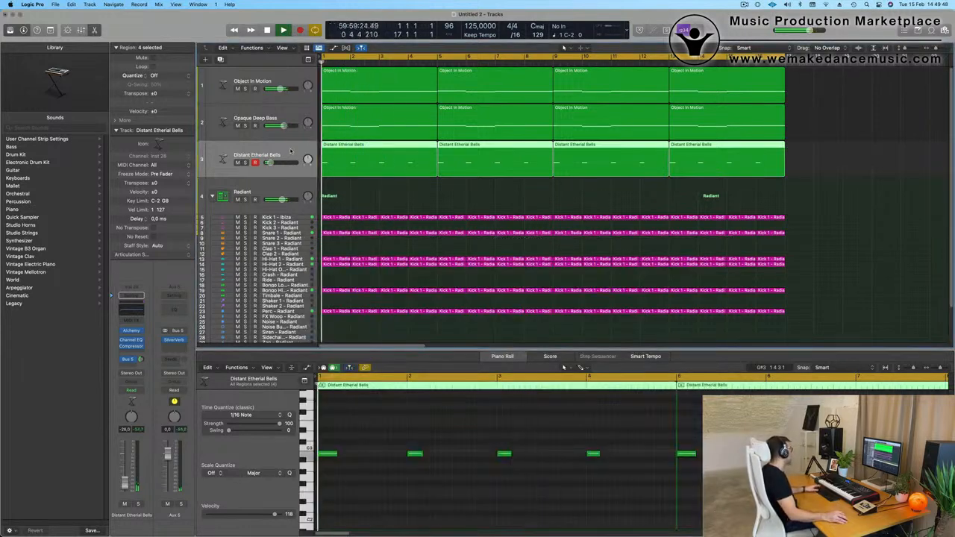
left_click(221, 59)
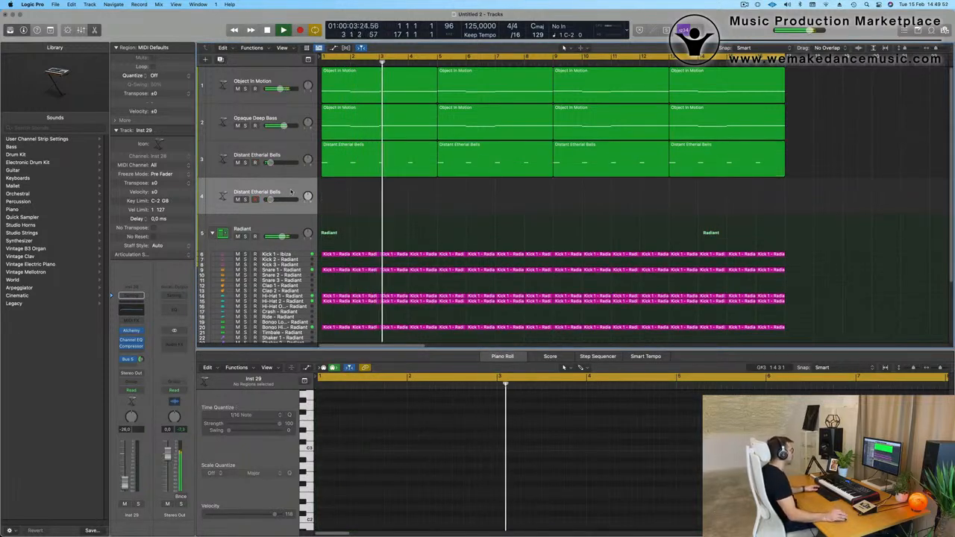
Step: Open Alchemy on the fourth track, browse the Mallets category and load the Atlantean Bells preset
left_click(132, 331)
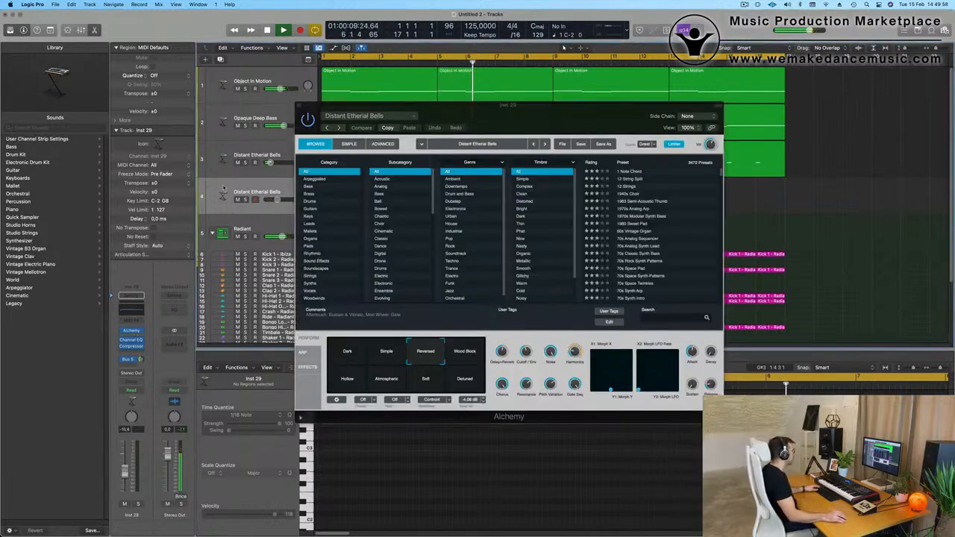
left_click(312, 232)
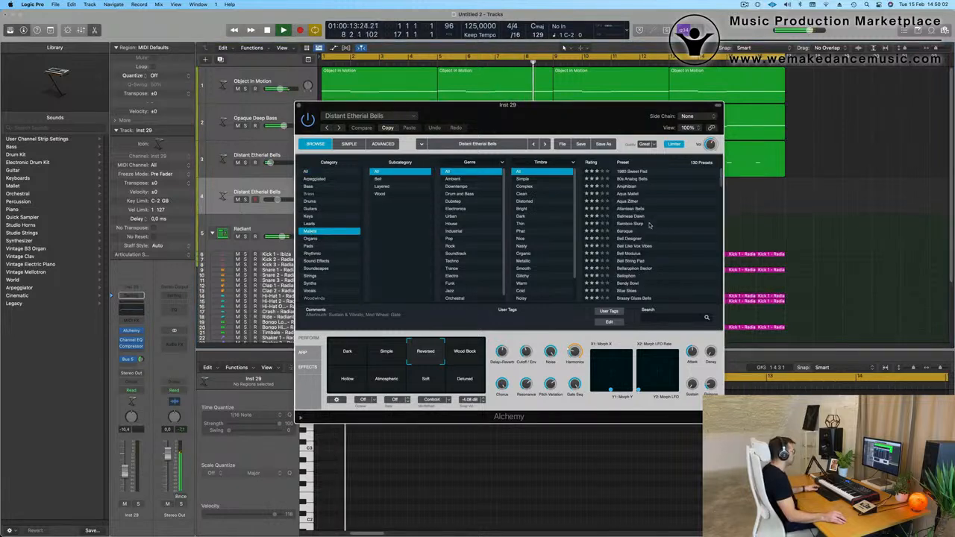
left_click(629, 209)
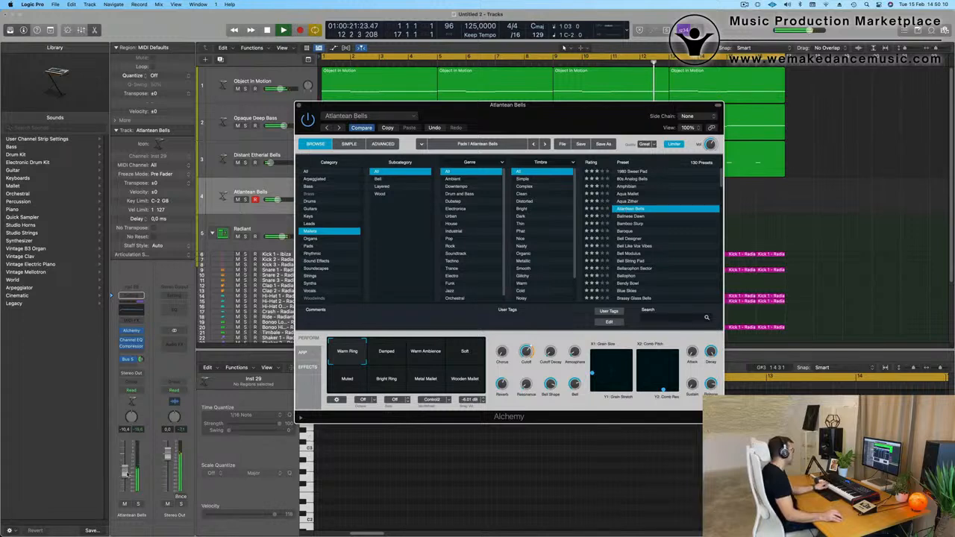
Step: Adjust the track's Bus 5 send with the volume at -6.4 dB, and audition the Damped and Warm Ambience variations
left_click(133, 358)
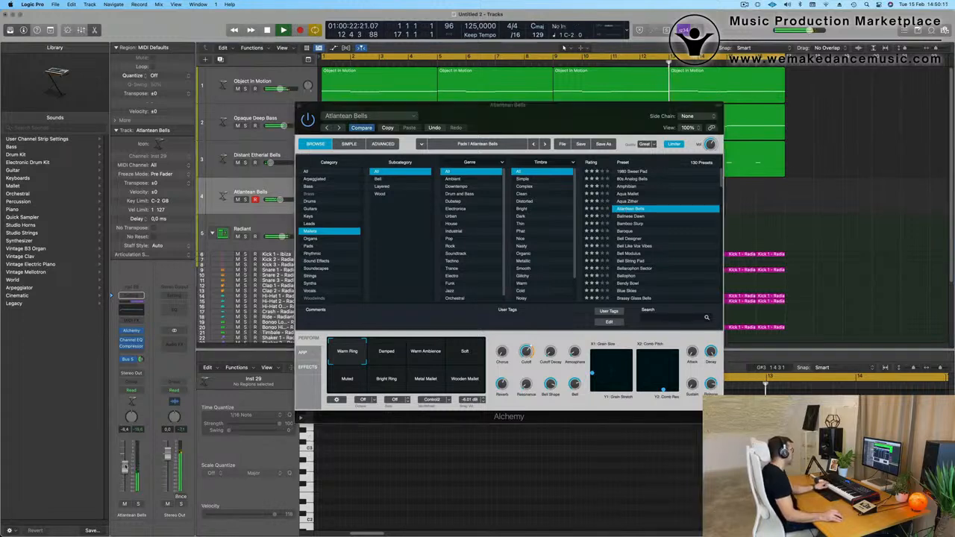
left_click(139, 360)
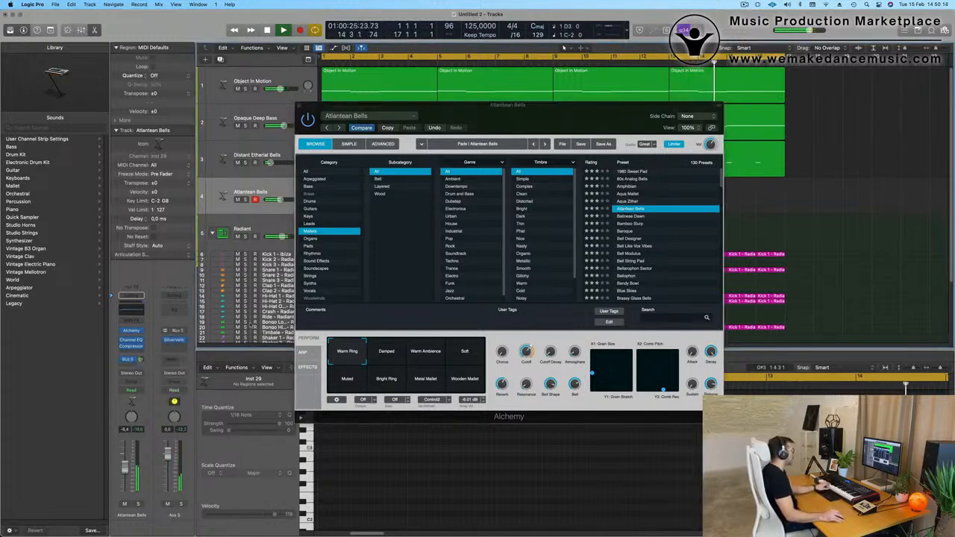
left_click(386, 354)
left_click(426, 354)
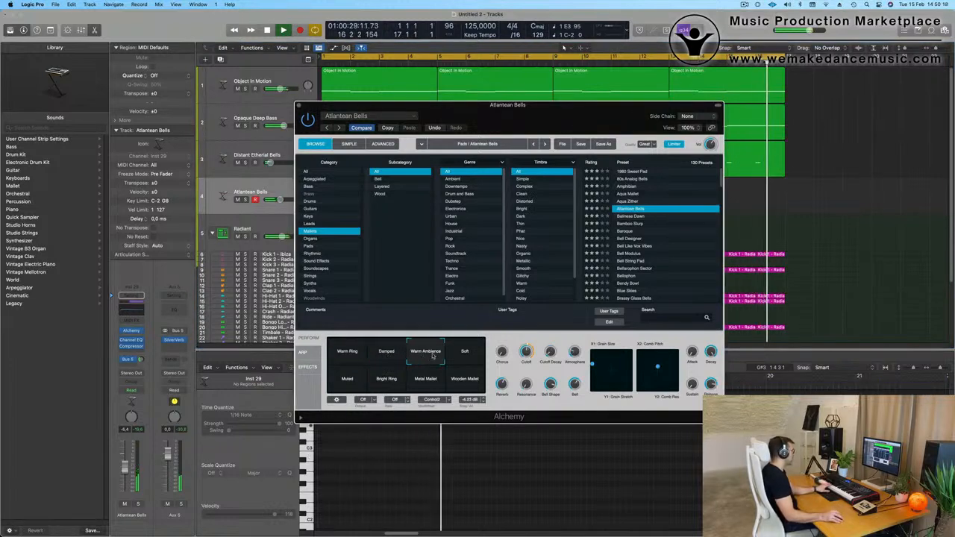
Step: Load the Balinese Dawn preset with the track volume at -1.1 dB and audition its variations from Small Mallet to Rusty Pad
left_click(636, 216)
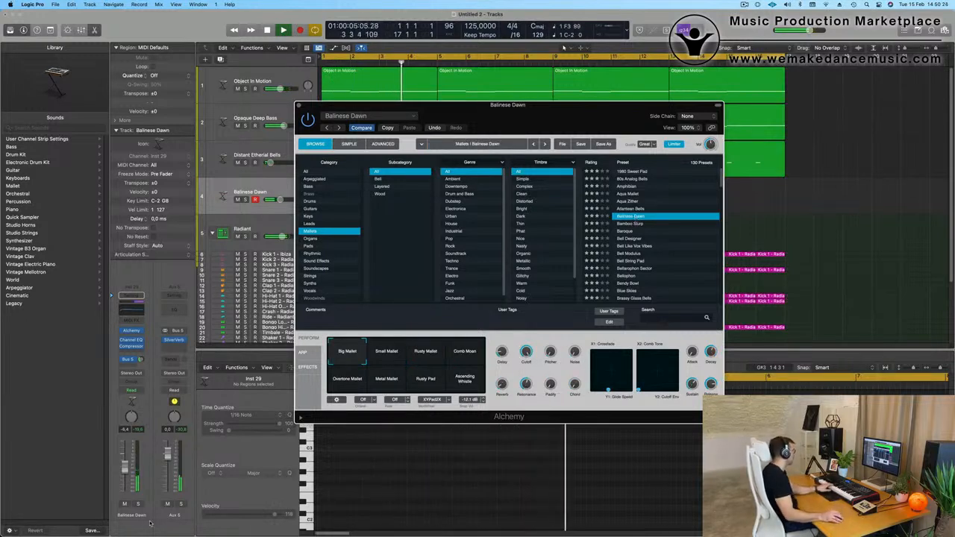
left_click_drag(129, 450, 128, 452)
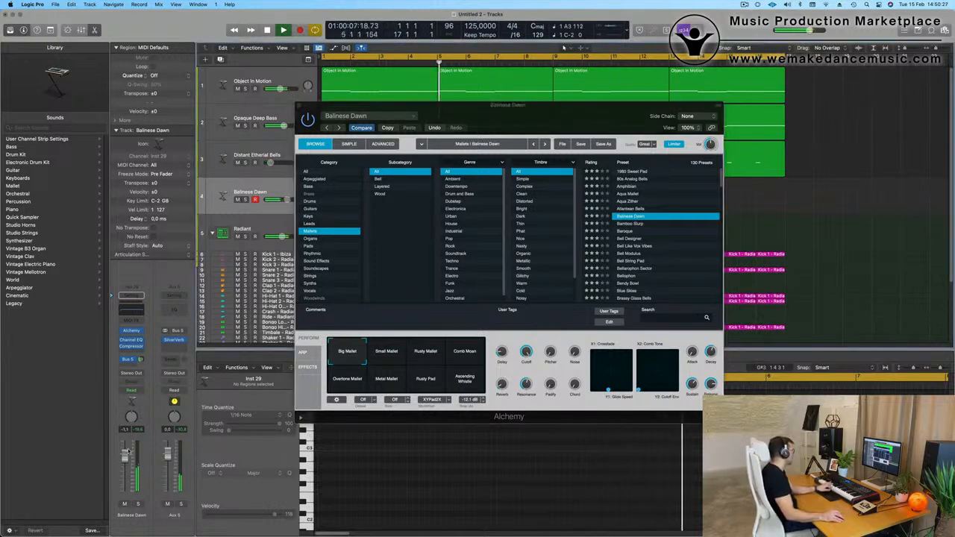
left_click(389, 351)
left_click(427, 352)
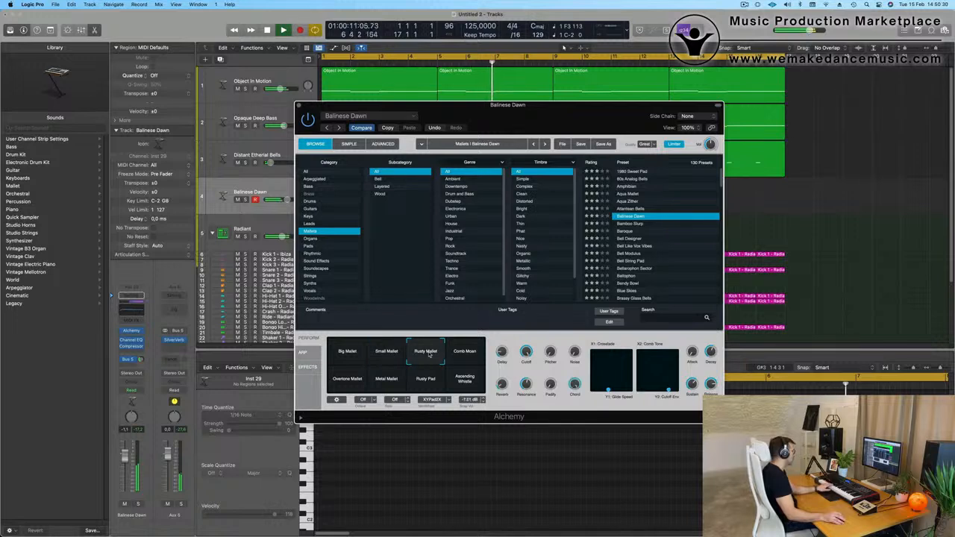
left_click(465, 353)
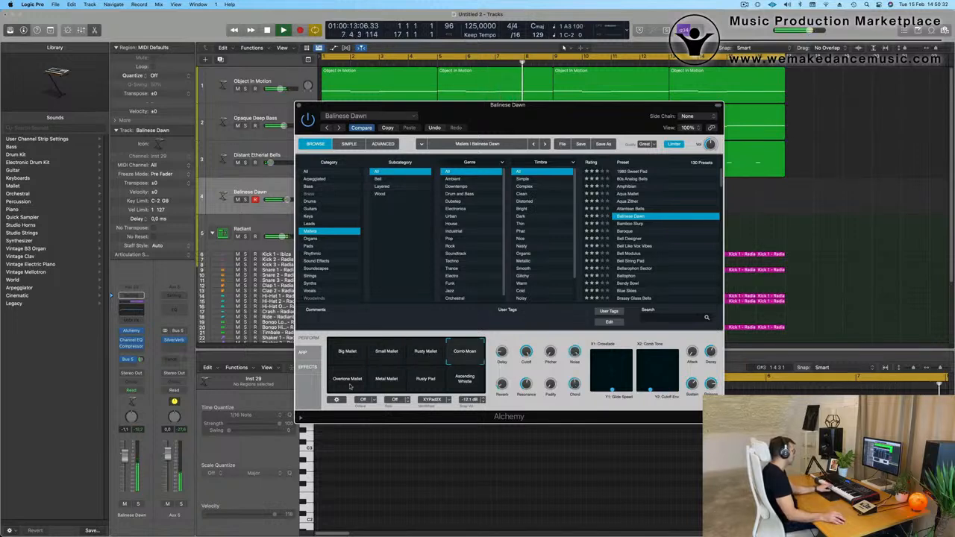
left_click(361, 385)
left_click(389, 381)
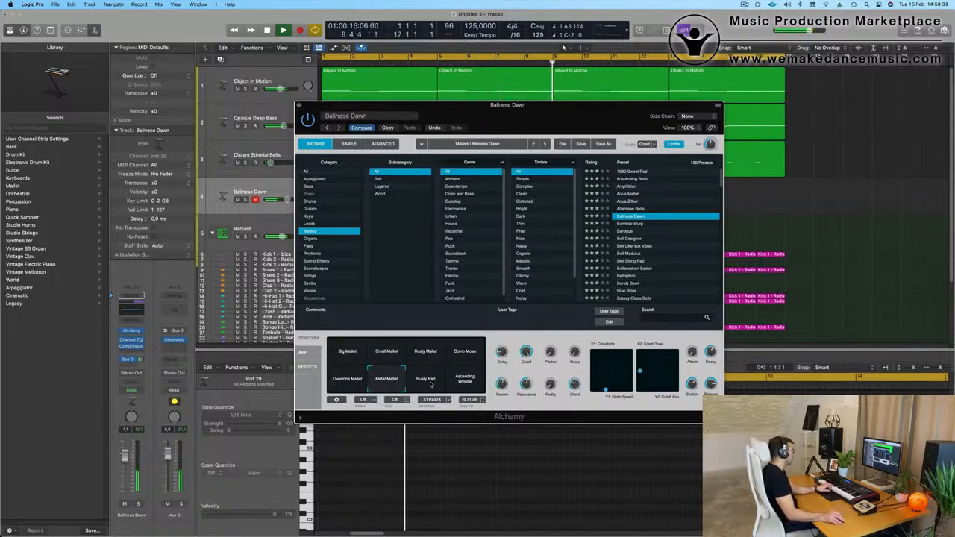
left_click(426, 379)
Step: Try the Bamboo Slurp preset, then load Baroque and audition its Round Bells, Release Stop and Wooden Mallet variations
left_click(672, 224)
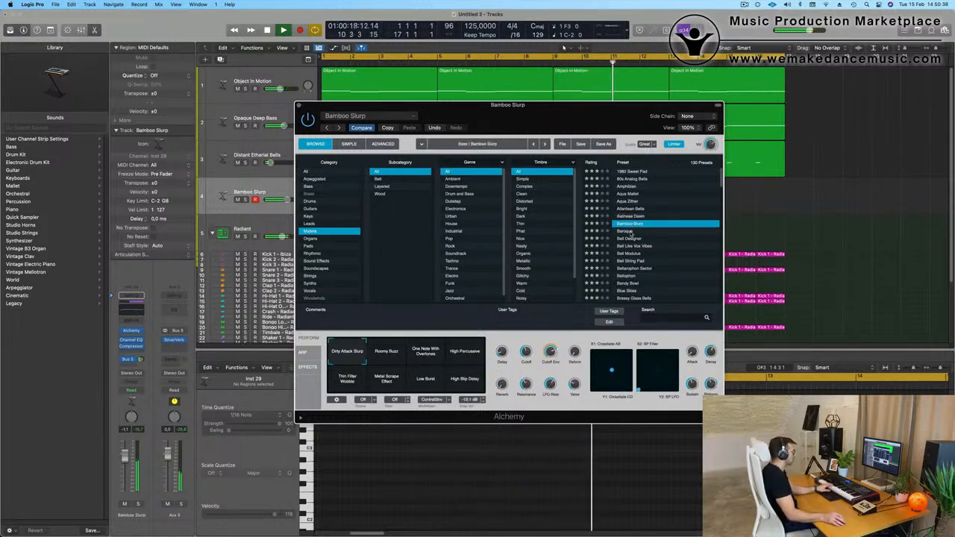
left_click(630, 233)
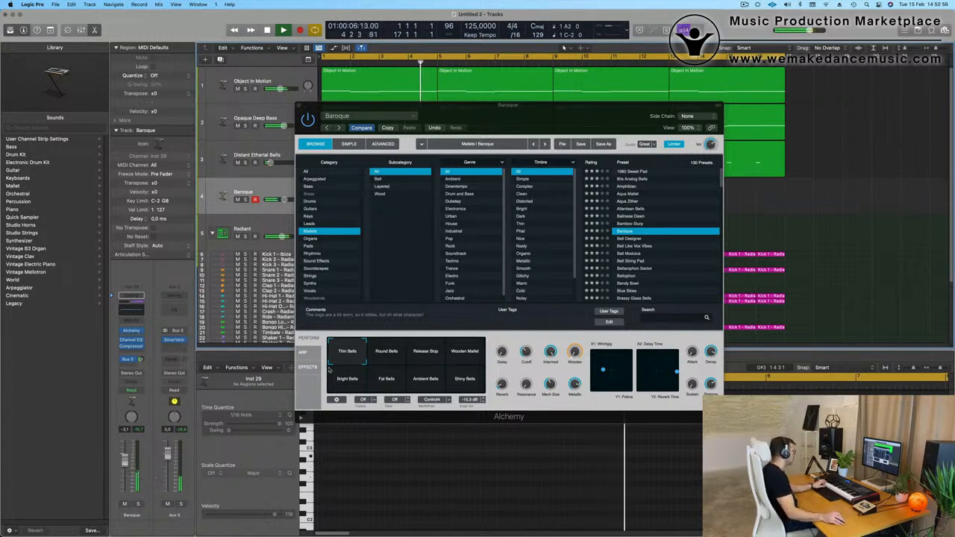
left_click(387, 356)
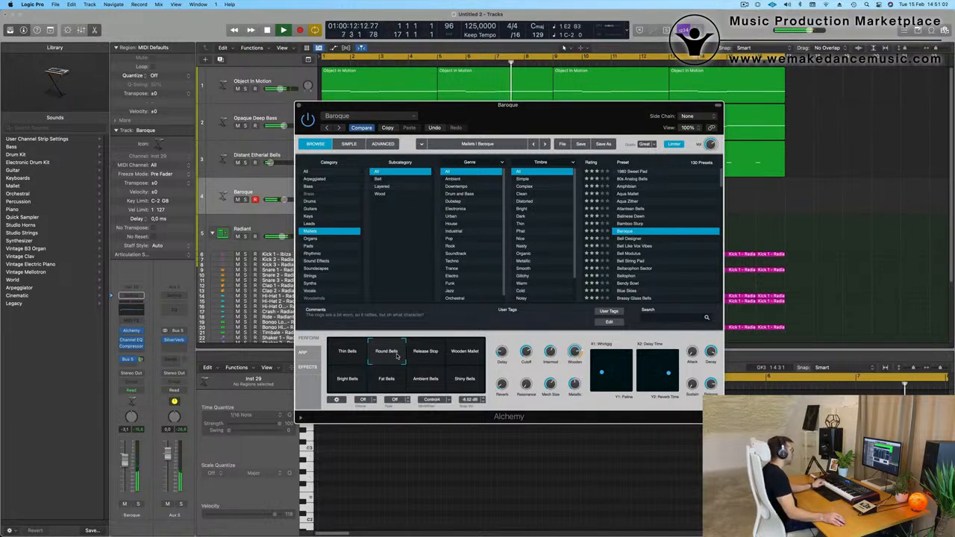
left_click(420, 356)
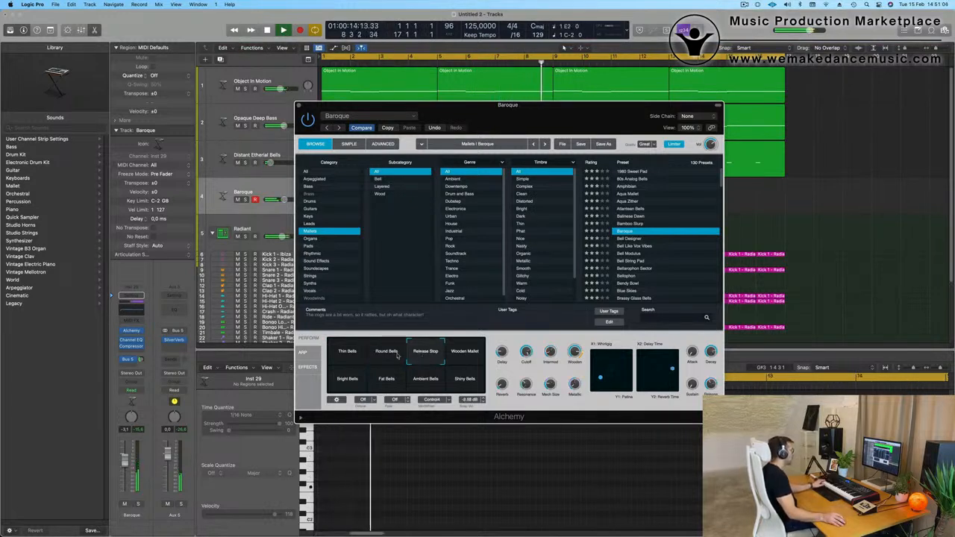
left_click(397, 356)
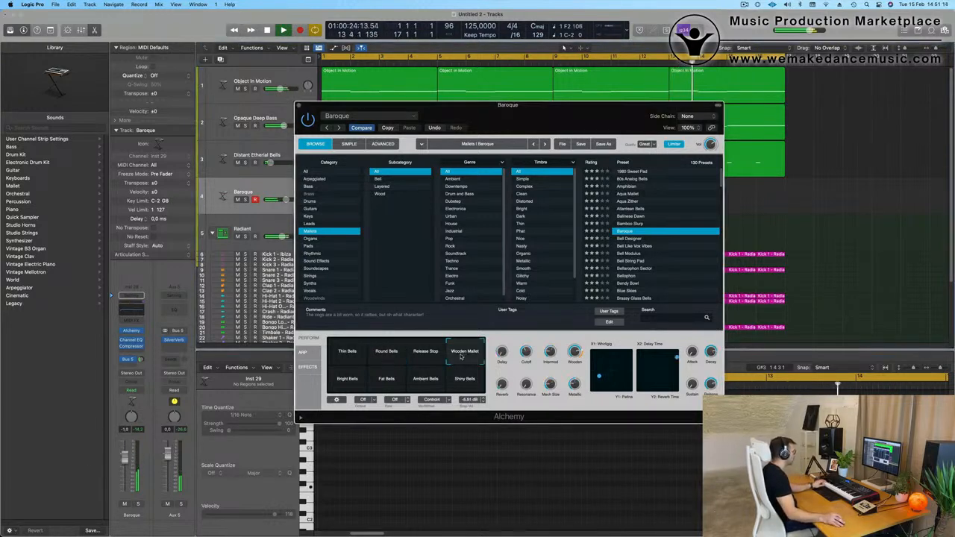
left_click(429, 356)
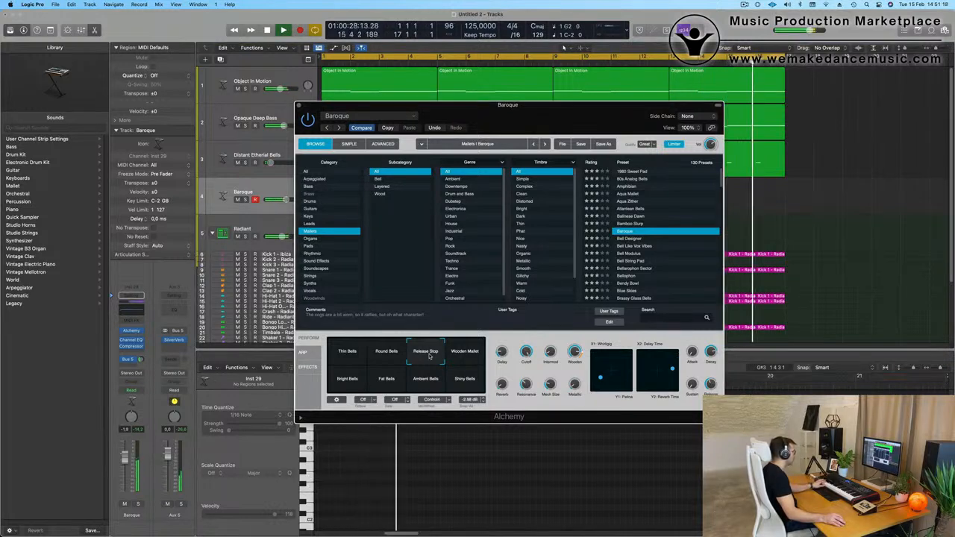
Step: Compare Baroque's Bright Bells, Fat Bells, Ambient Bells and Shiny Bells variations, and choose Fat Bells
left_click(349, 382)
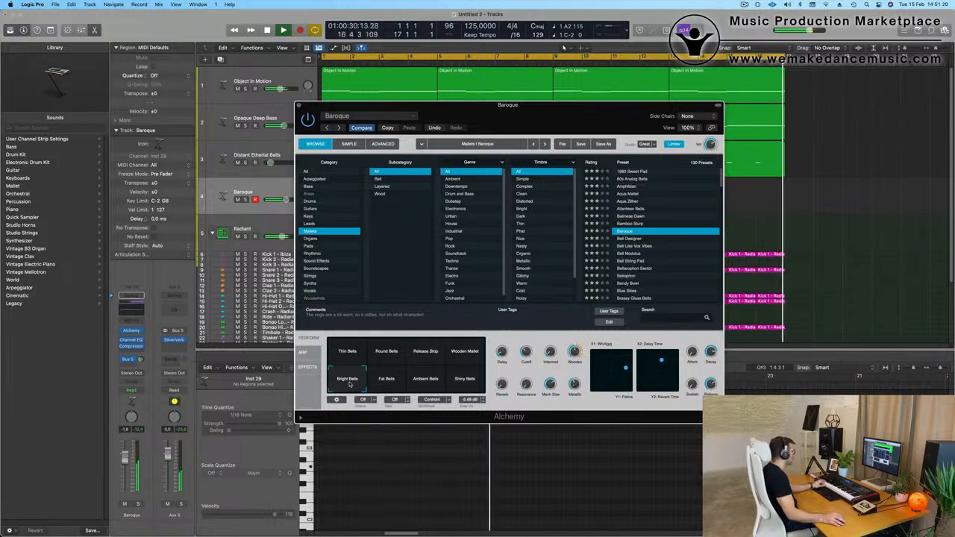
left_click(387, 382)
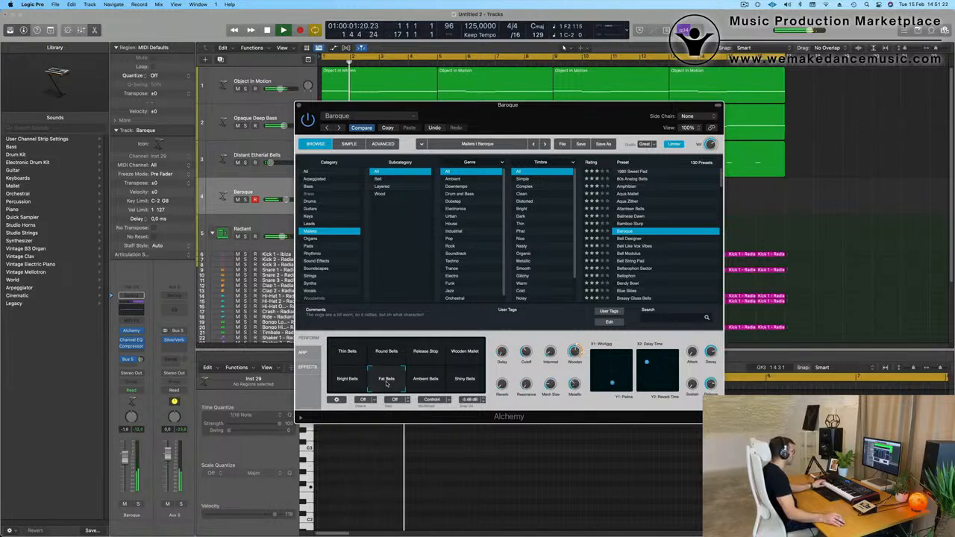
left_click(427, 381)
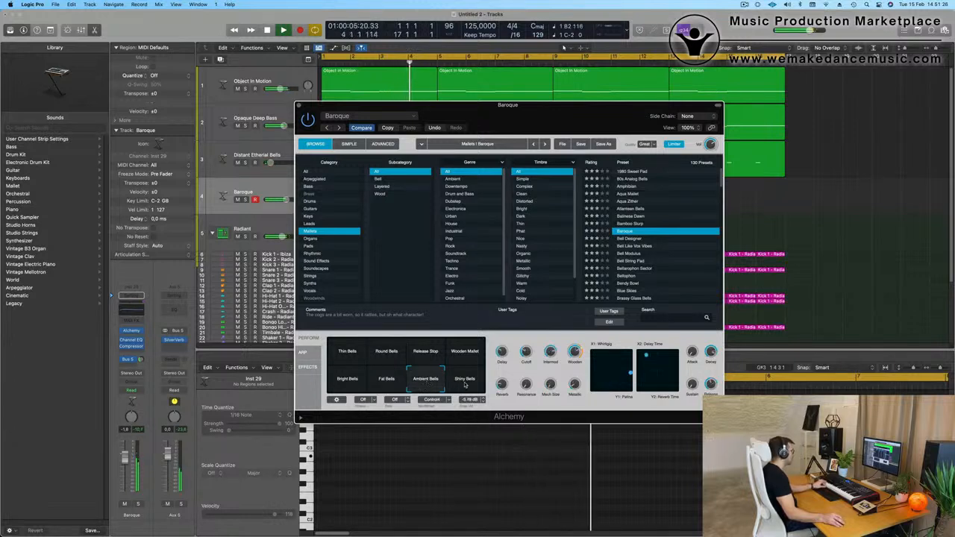
left_click(464, 382)
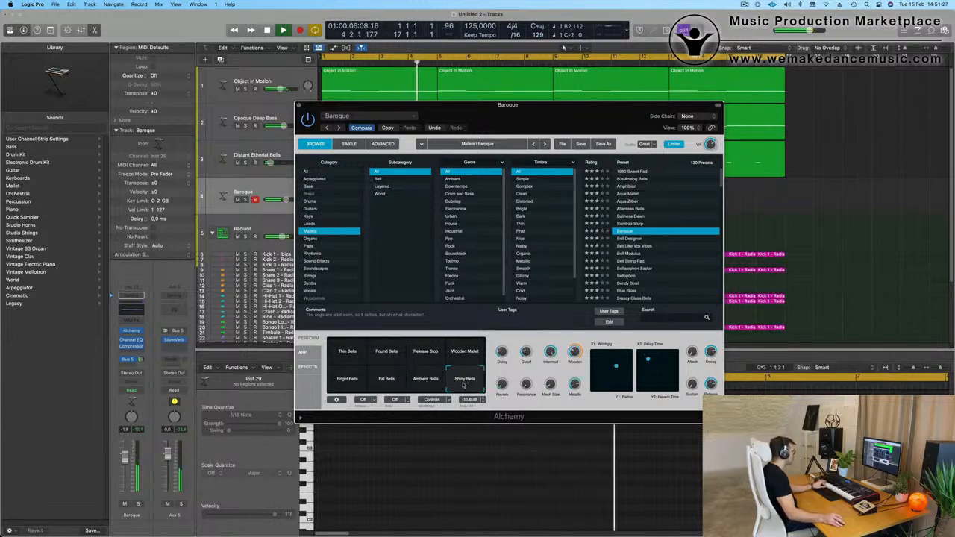
left_click(388, 382)
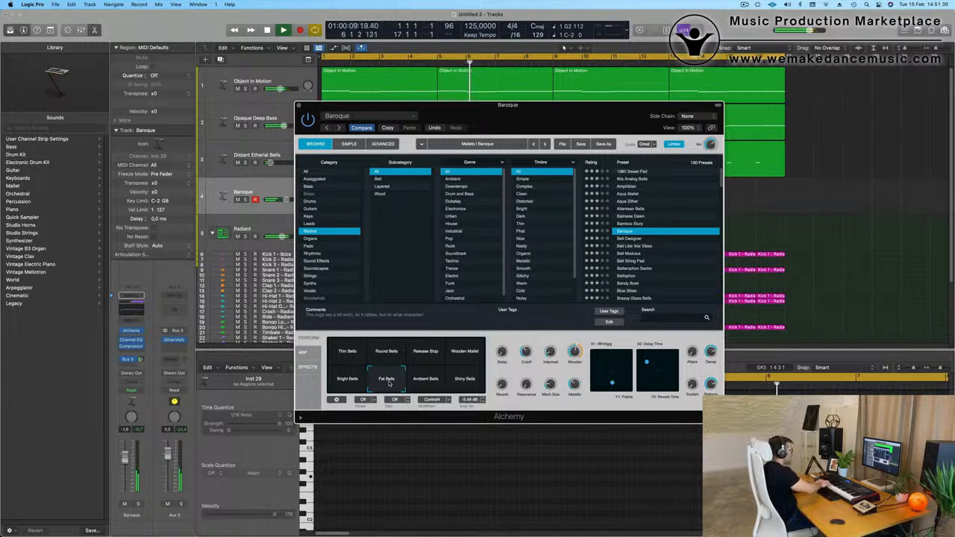
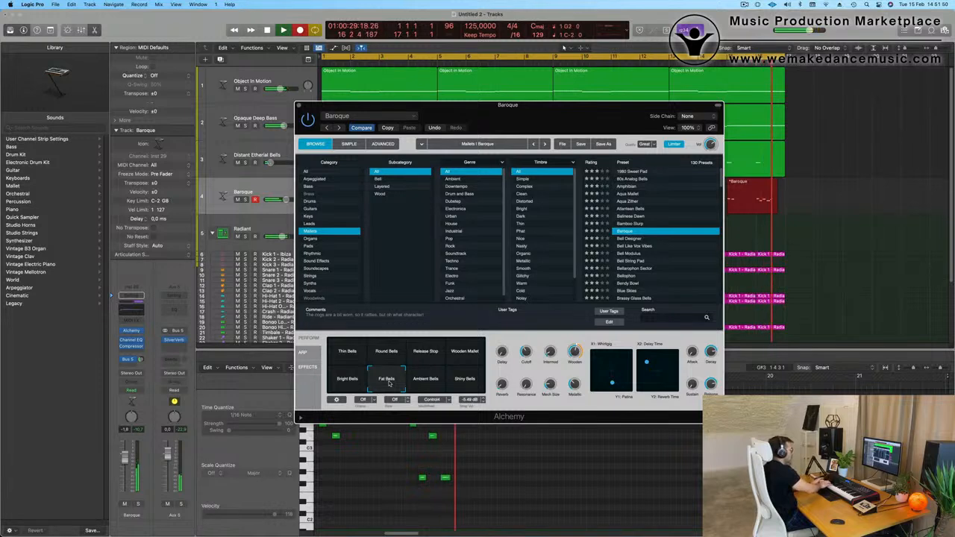
Step: Stop recording, split the recorded Baroque region at bar 16 and delete its first half
key("space")
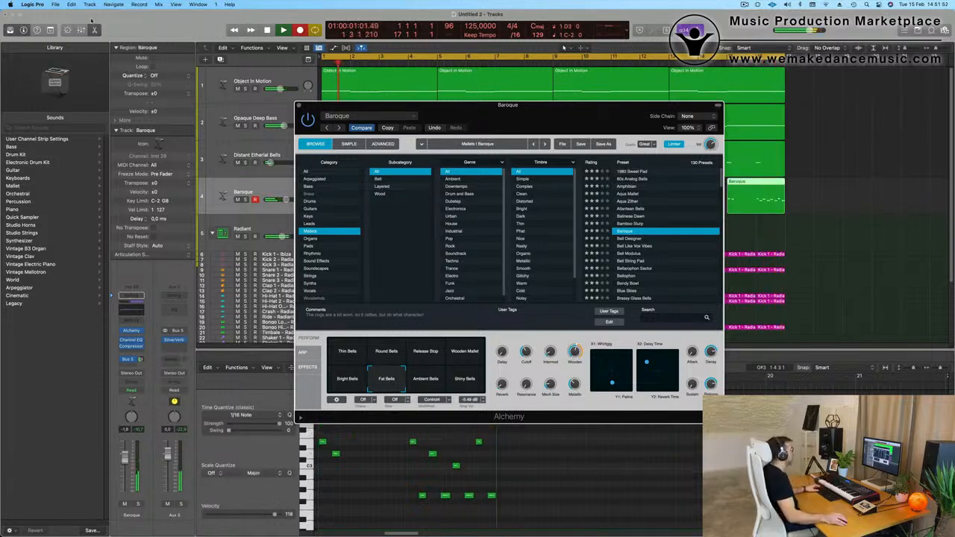
left_click_drag(595, 121, 585, 225)
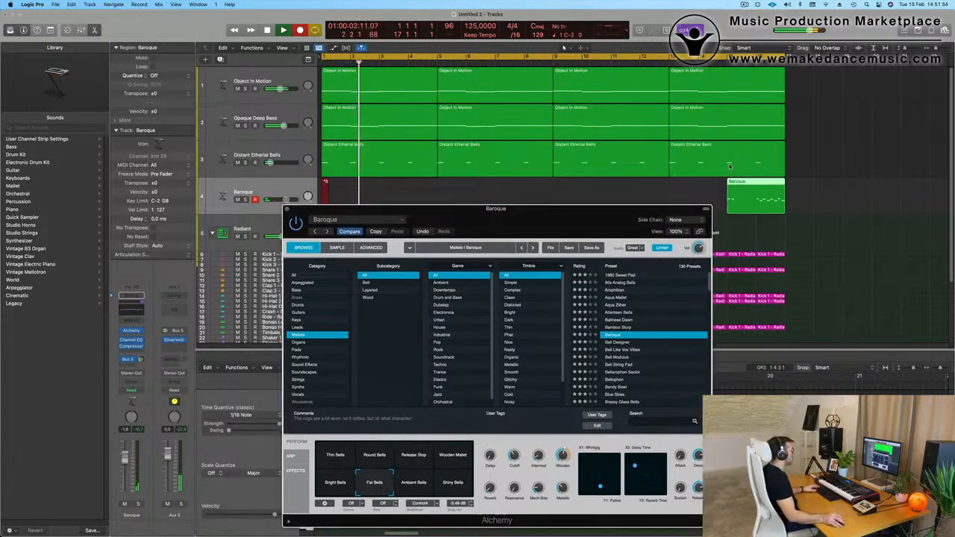
left_click(757, 192)
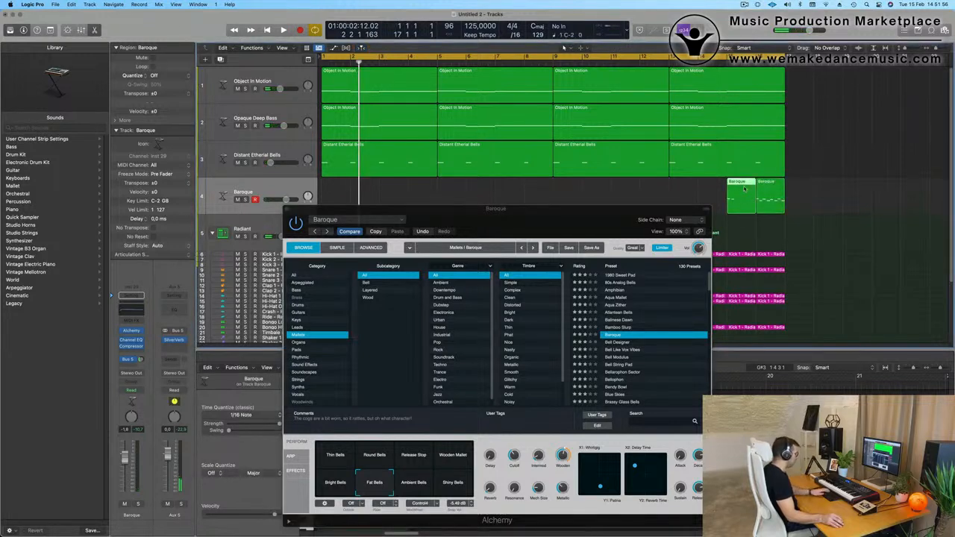
key("Delete")
left_click(774, 183)
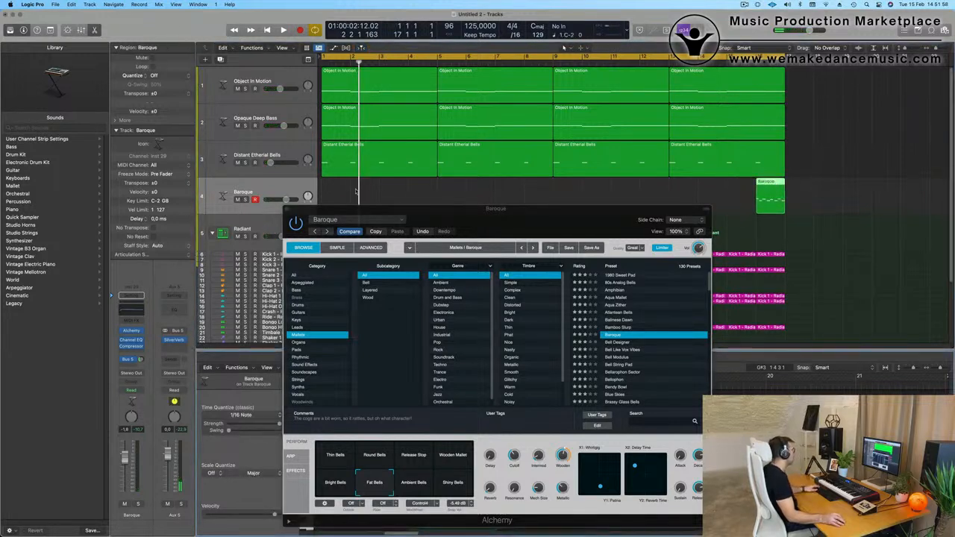
Step: Move the remaining one-bar Baroque region to bar 1 and show its notes in the Piano Roll
left_click_drag(767, 182, 332, 186)
left_click_drag(436, 214, 756, 210)
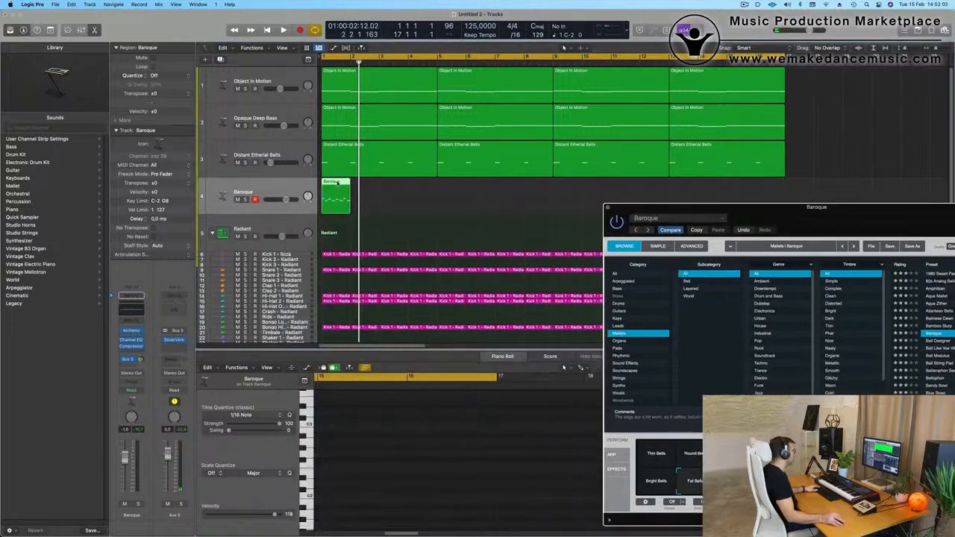
key("e")
key("e")
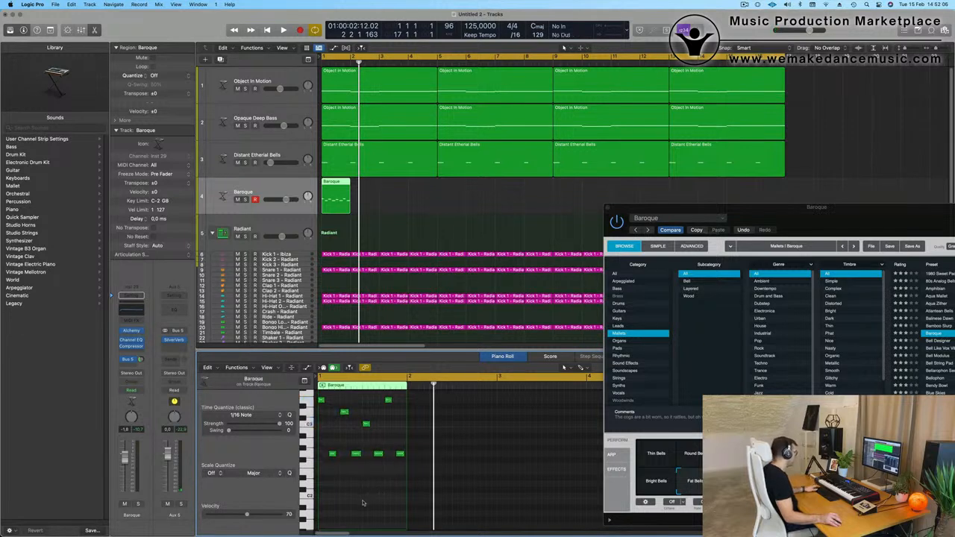
Step: Play the melody from the start and copy the Baroque region to bar 3
key("space")
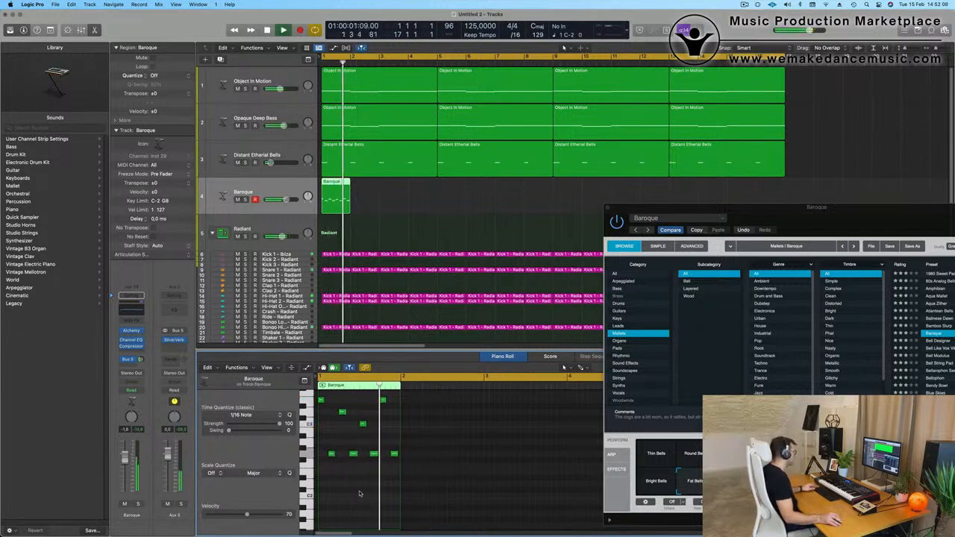
key("Return")
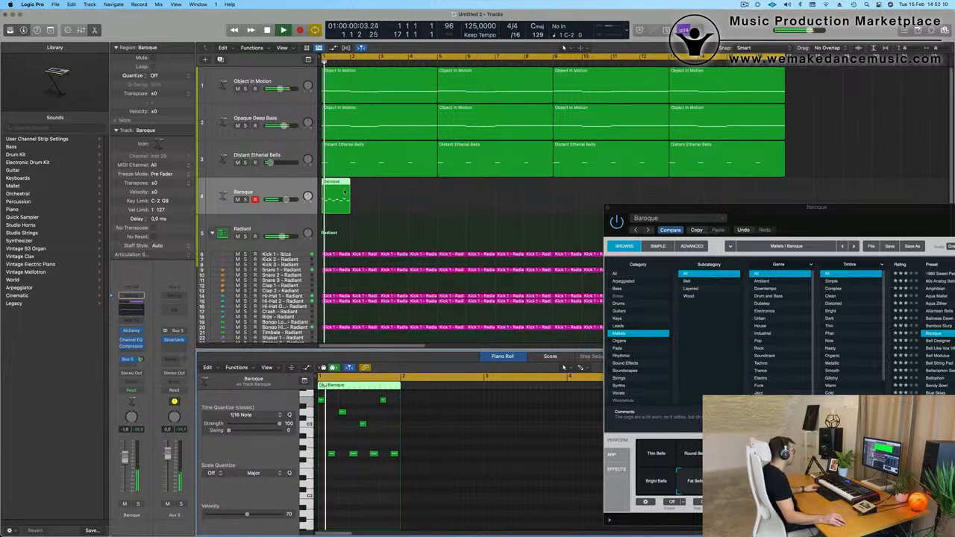
left_click_drag(340, 182, 401, 187)
left_click_drag(855, 220, 448, 207)
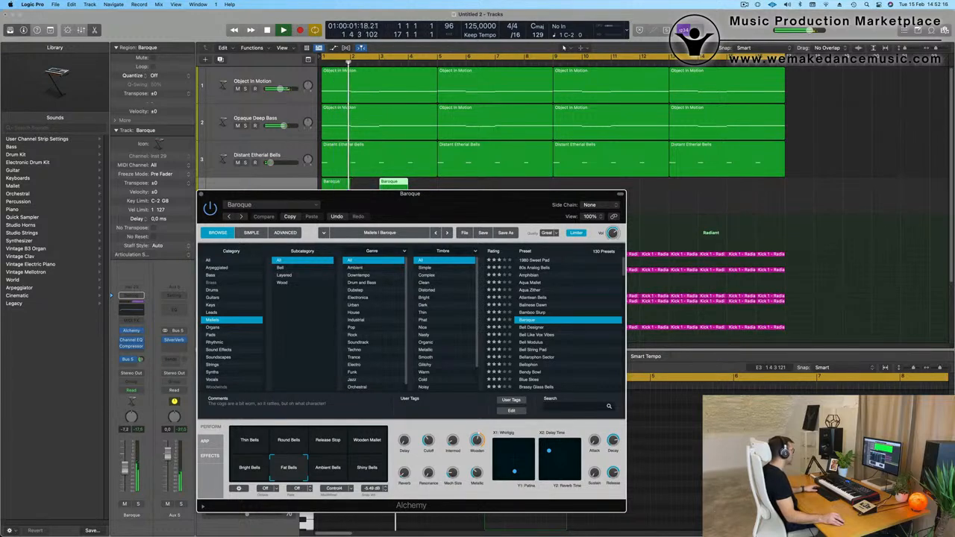
Step: In the Baroque track's Channel EQ, set the low shelf to 368 Hz at +0.3 dB and enable the low cut at 560 Hz
left_click(201, 194)
key("space")
left_click(131, 307)
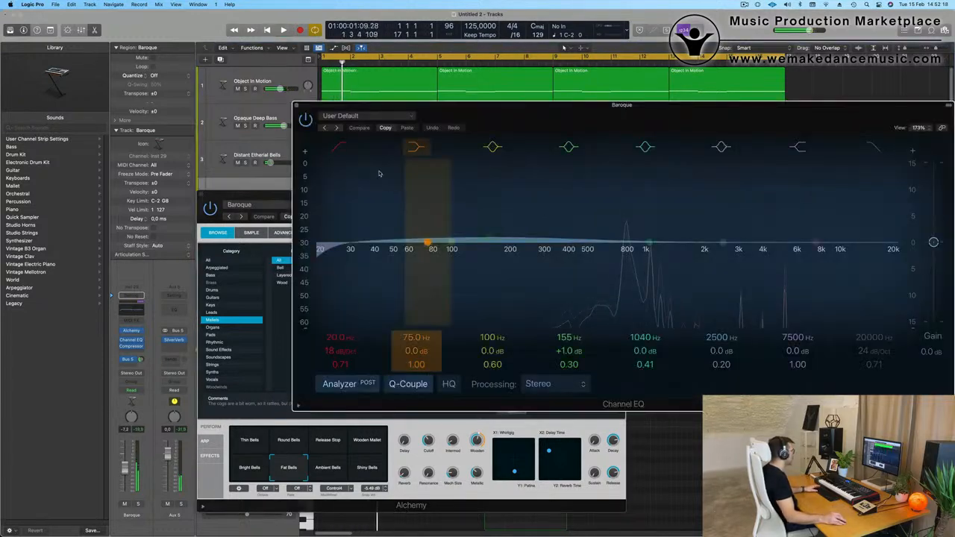
left_click_drag(427, 239, 539, 238)
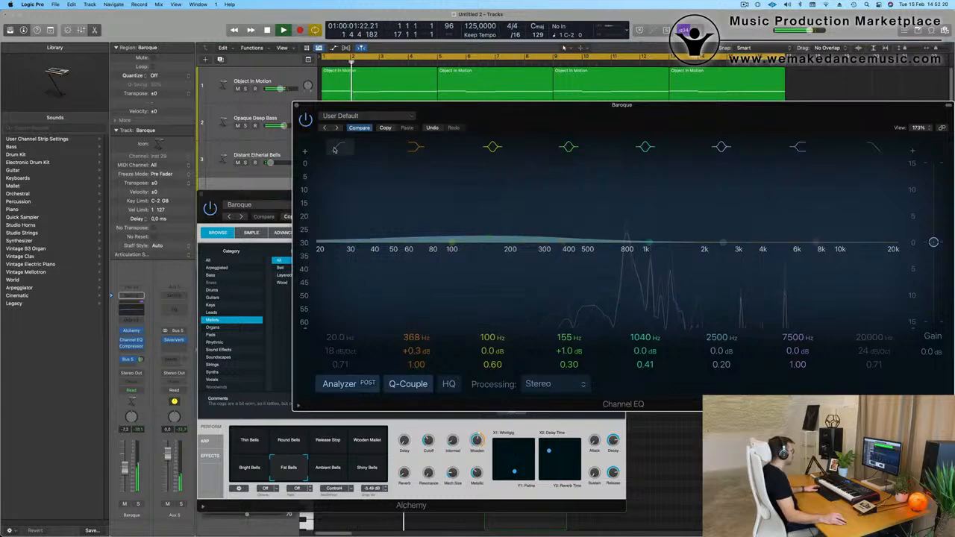
left_click(334, 150)
left_click_drag(324, 250, 597, 253)
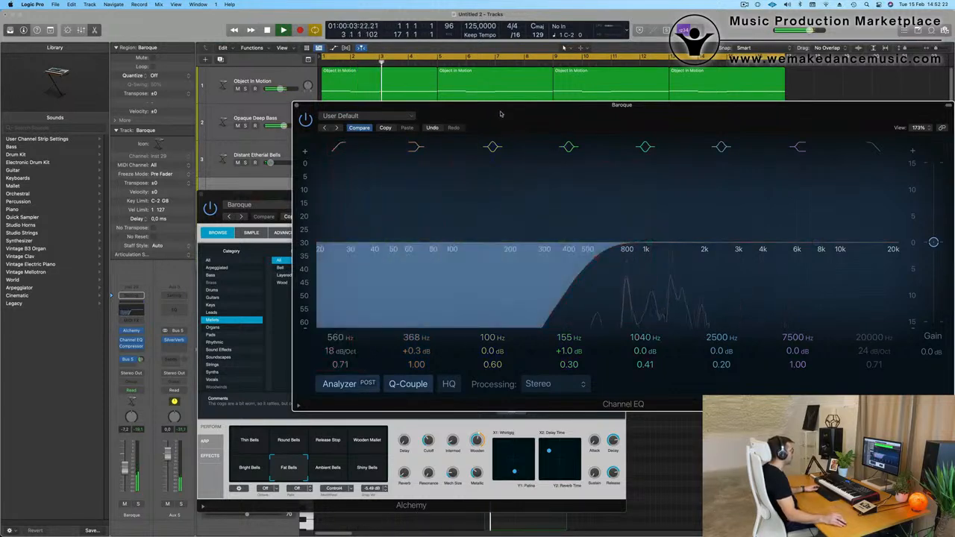
Step: Clear the plug-in windows off the tracks and show the bar 3 Baroque region's notes in the Piano Roll
left_click_drag(500, 114, 519, 343)
left_click_drag(373, 198, 715, 166)
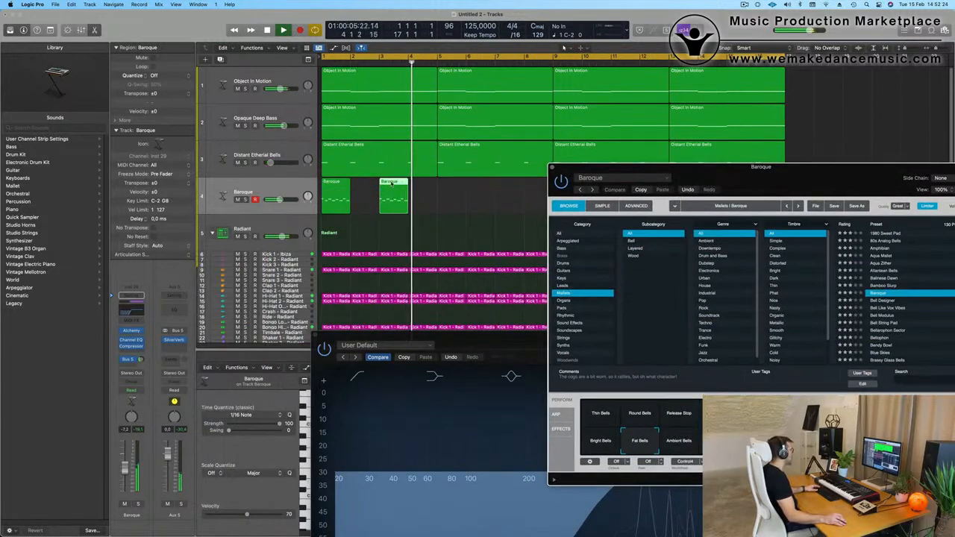
left_click(397, 184)
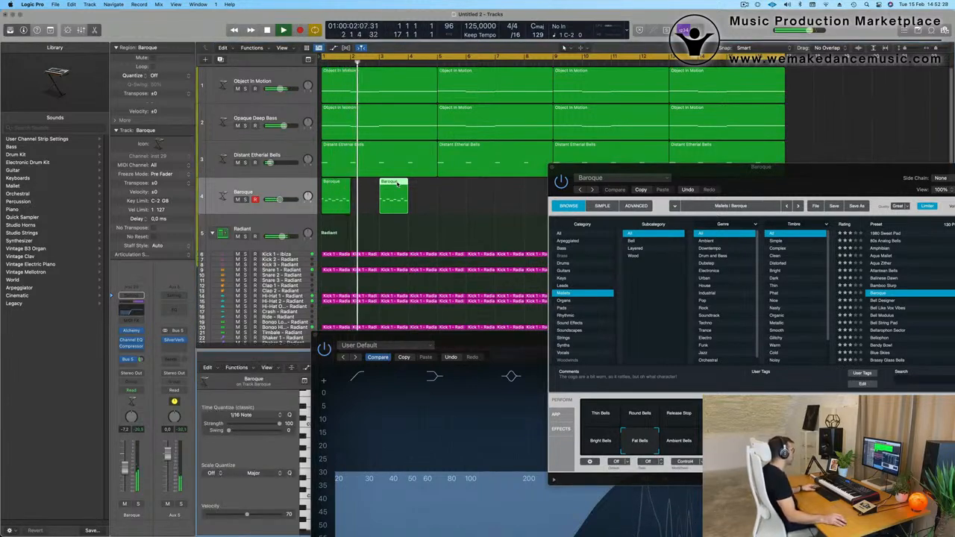
double_click(397, 185)
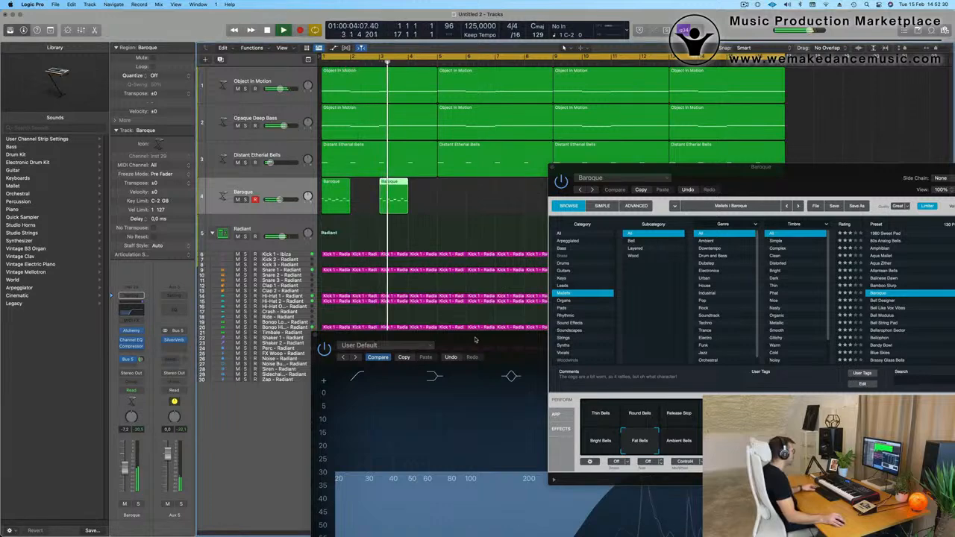
left_click_drag(476, 338, 838, 83)
double_click(396, 184)
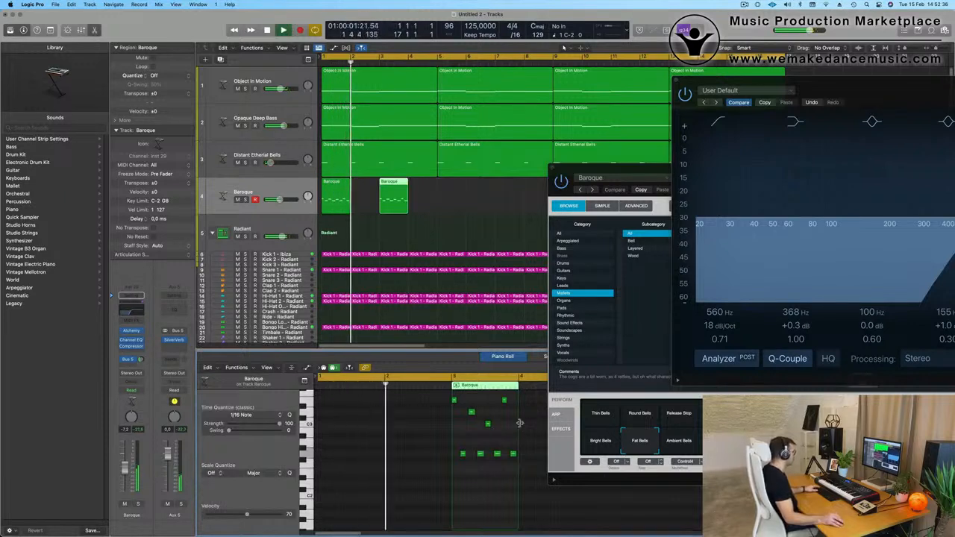
Step: Try different semitone transpositions of the four lowest notes in the bar 3 Baroque region during playback
key("Return")
left_click_drag(461, 447, 544, 465)
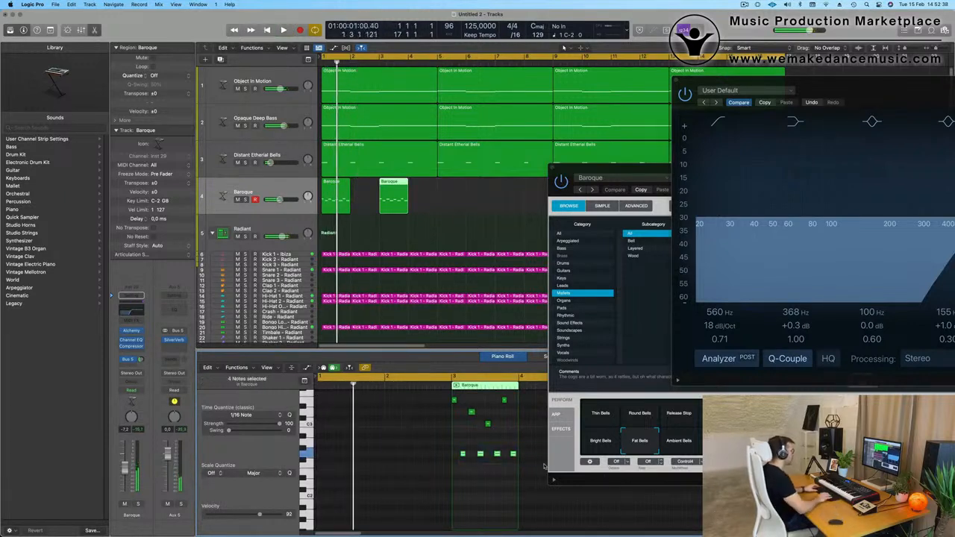
key("Return")
key("alt+Down")
key("alt+Up")
key("alt+Up")
key("alt+Up")
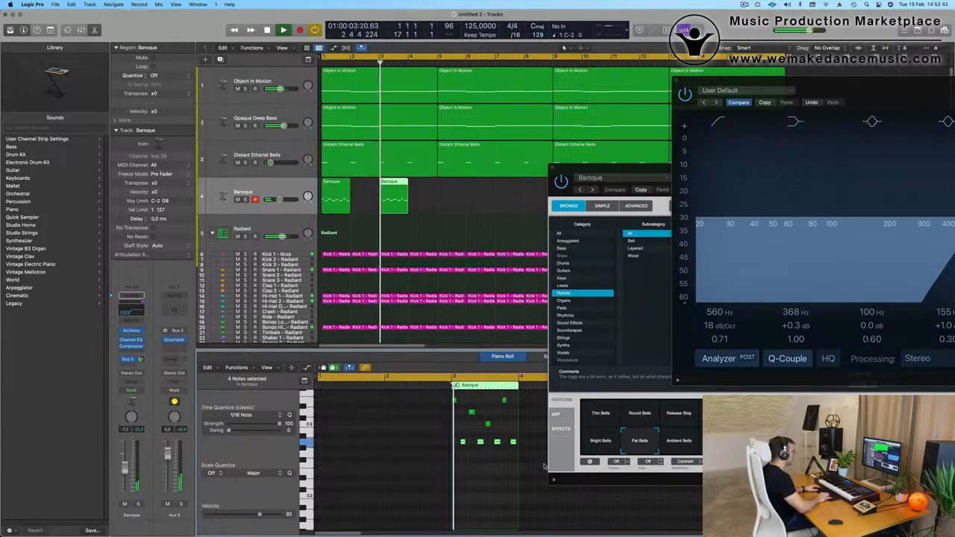
key("alt+Down")
key("alt+Down")
key("alt+Down")
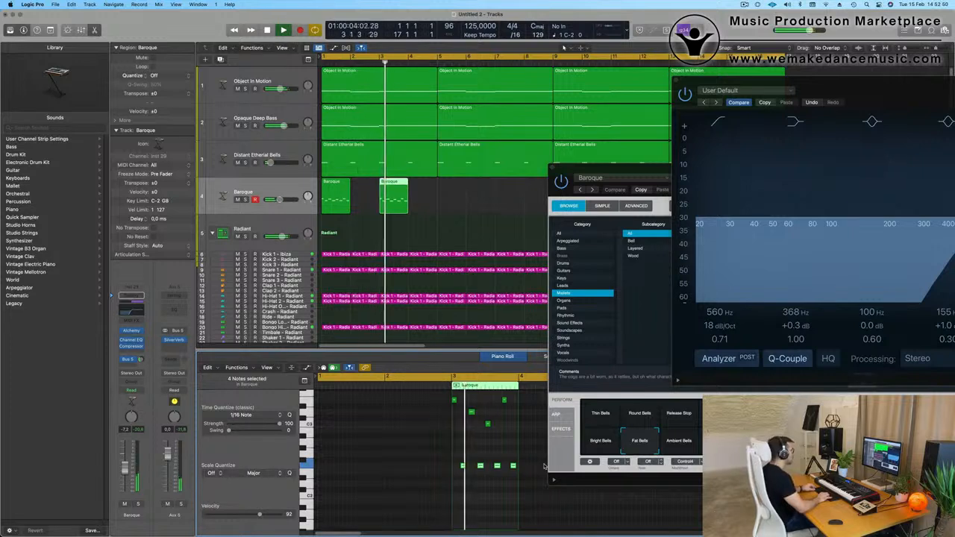
key("alt+Up")
key("alt+Up")
key("alt+Up")
key("alt+Up")
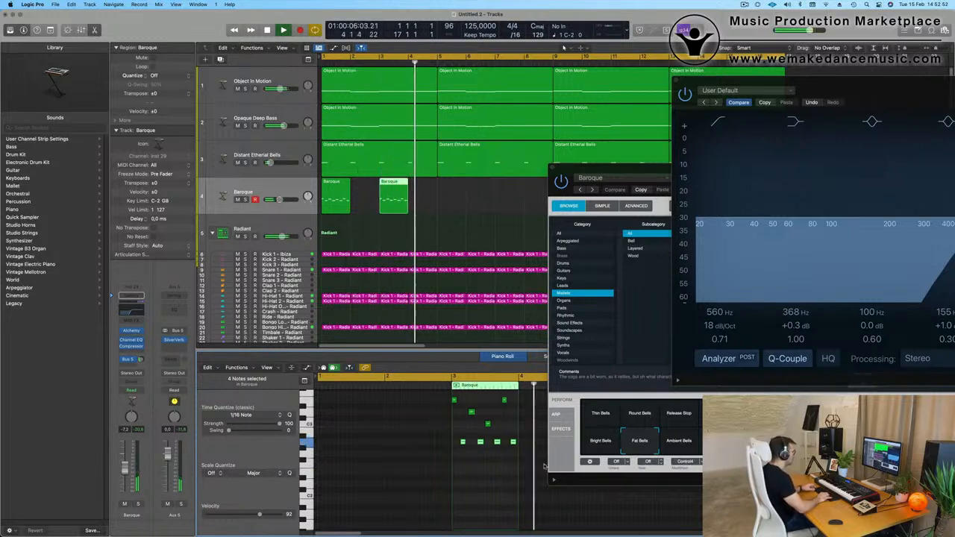
key("alt+Down")
key("alt+Down")
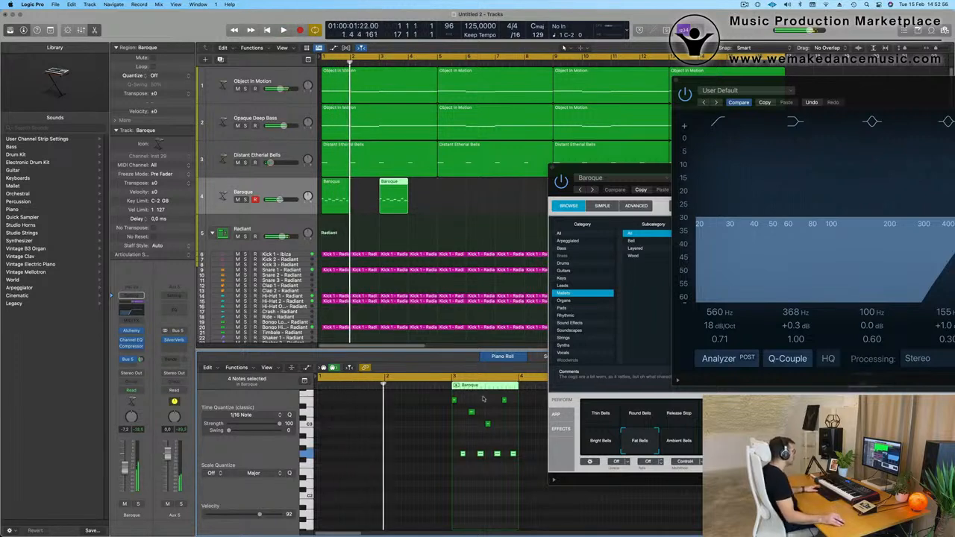
Step: Rearrange the two middle upper notes in the bar 3 Baroque region so the lower one comes first, and play it
key("space")
mouse_move(487, 426)
left_mouse_down()
mouse_move(485, 412)
mouse_move(472, 431)
left_mouse_up()
key("space")
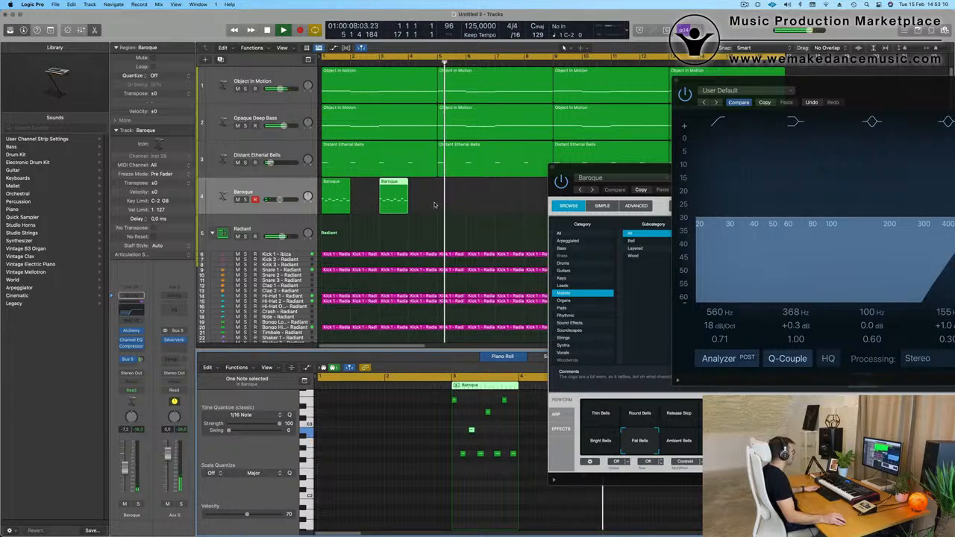
Step: Select both Baroque regions and copy them to bars 5 and 7
left_click_drag(445, 205, 336, 197)
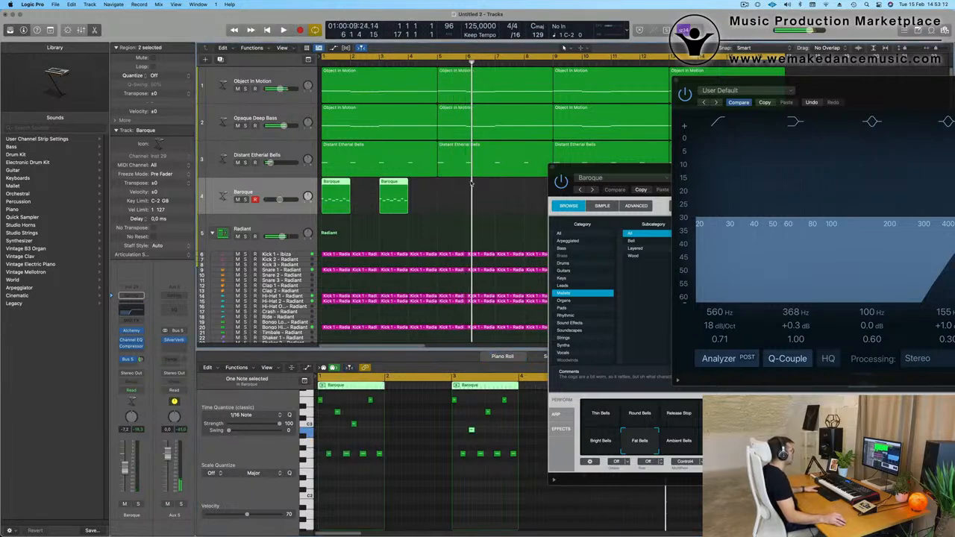
key("Return")
left_click_drag(595, 170, 349, 227)
key("space")
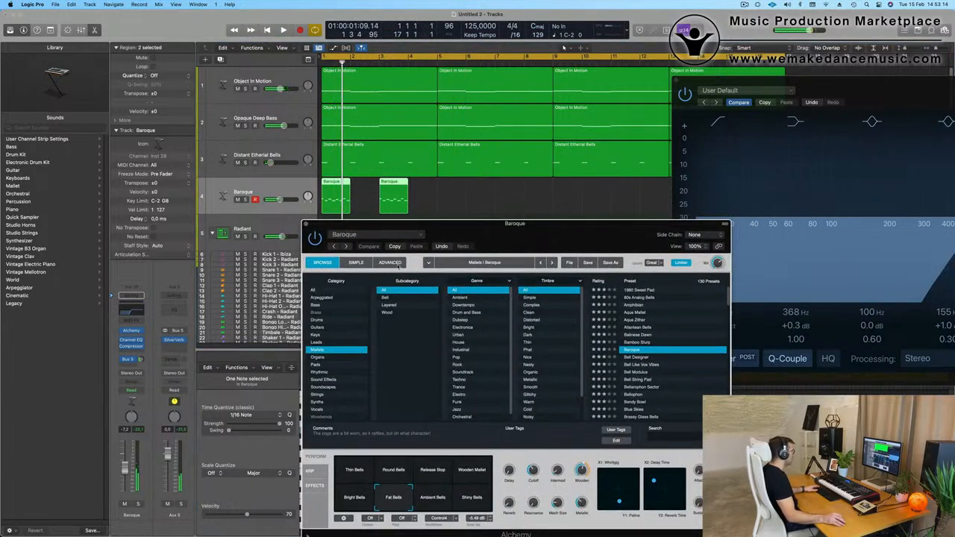
left_click_drag(481, 236, 477, 269)
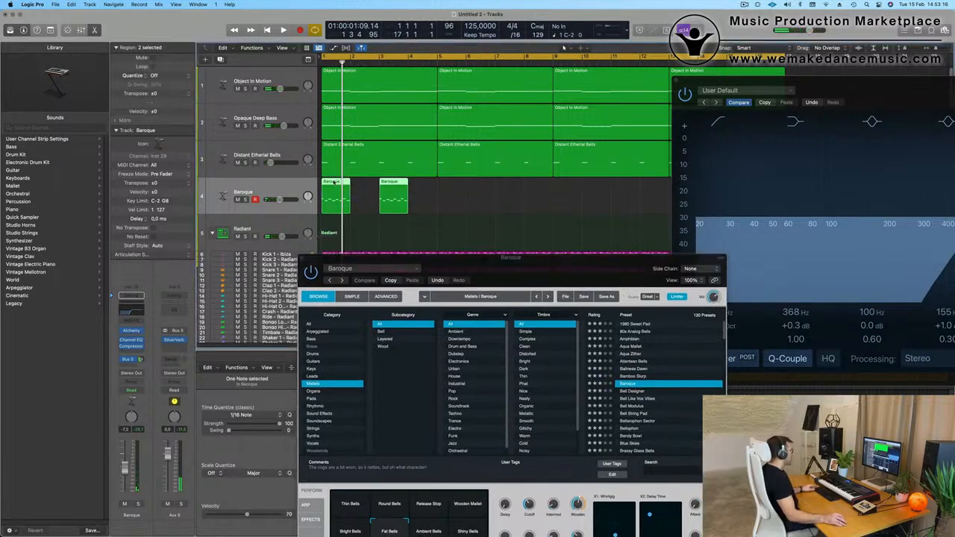
left_click_drag(336, 195, 452, 194)
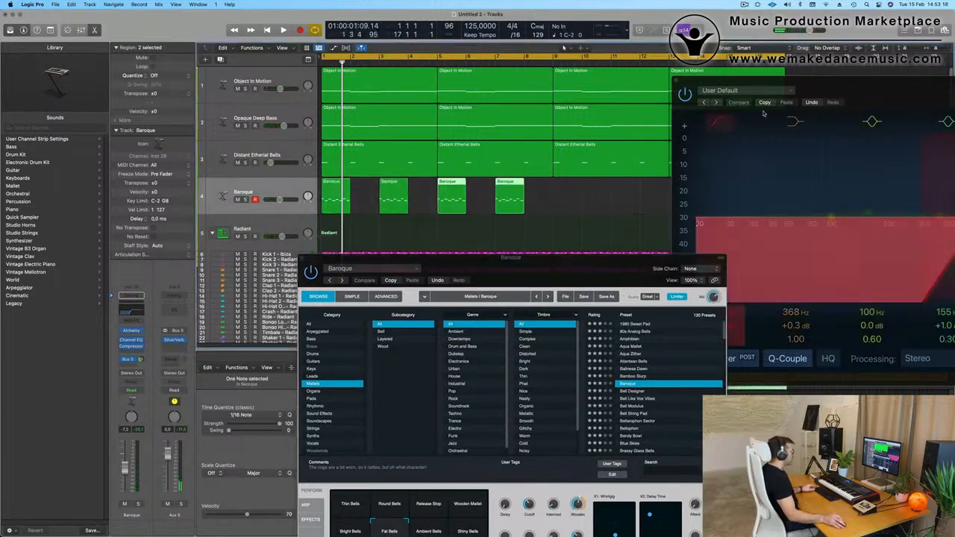
Step: Select all four Baroque regions and copy them to bars 9, 11, 13 and 15
left_click_drag(824, 81, 766, 290)
left_click_drag(582, 203, 215, 206)
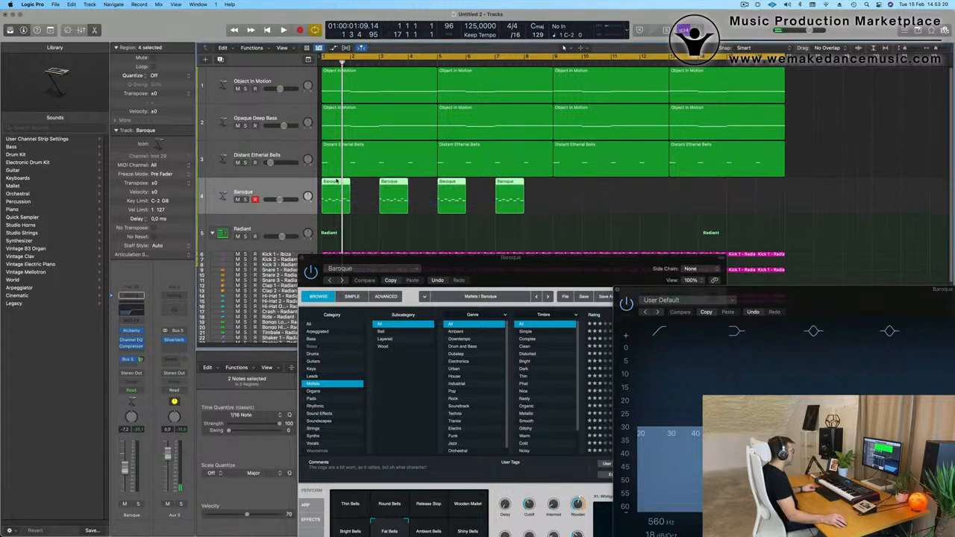
left_click_drag(331, 185, 561, 194)
Step: Audition Alchemy's other performance snapshots, including Shiny Bells, Release Stop and Thin Bells, during playback and return to Fat Bells
key("space")
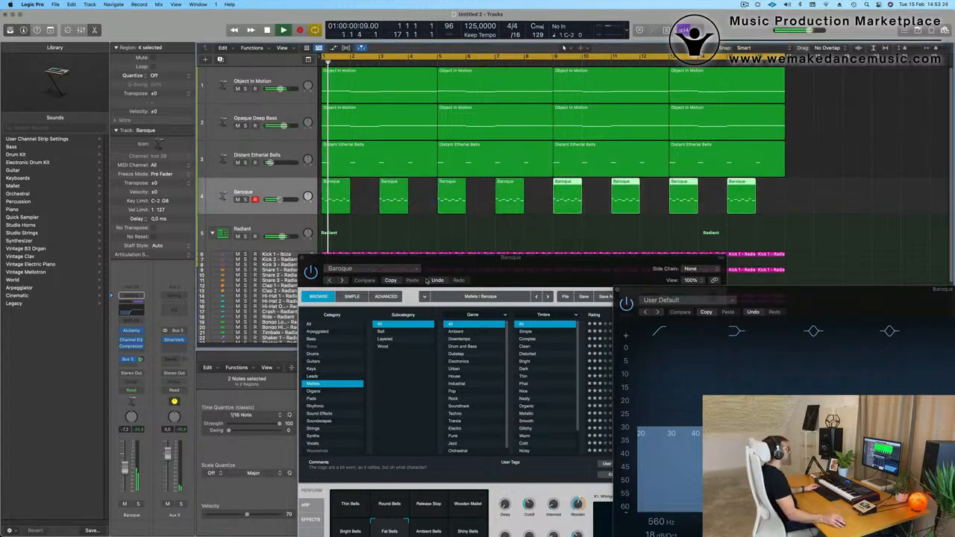
left_click_drag(520, 264, 562, 110)
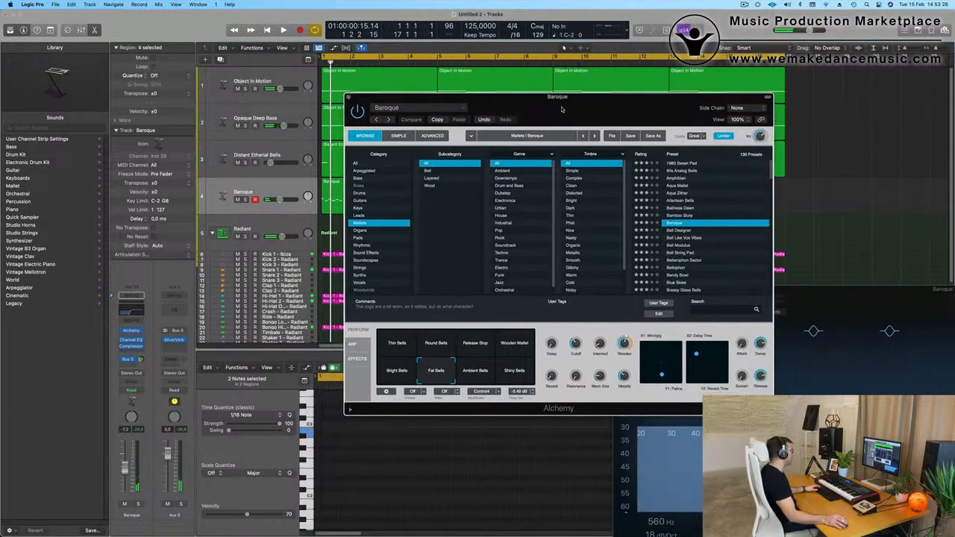
left_click(511, 375)
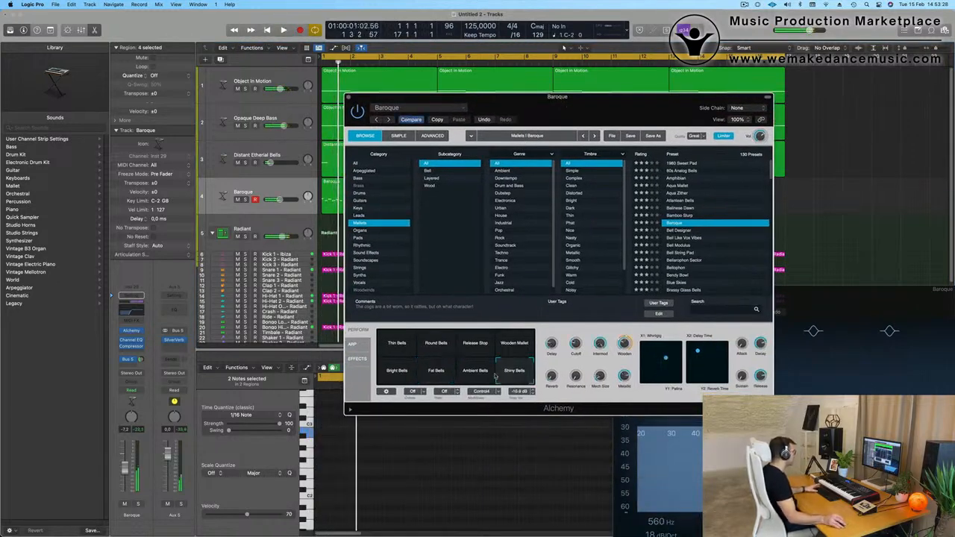
left_click(481, 379)
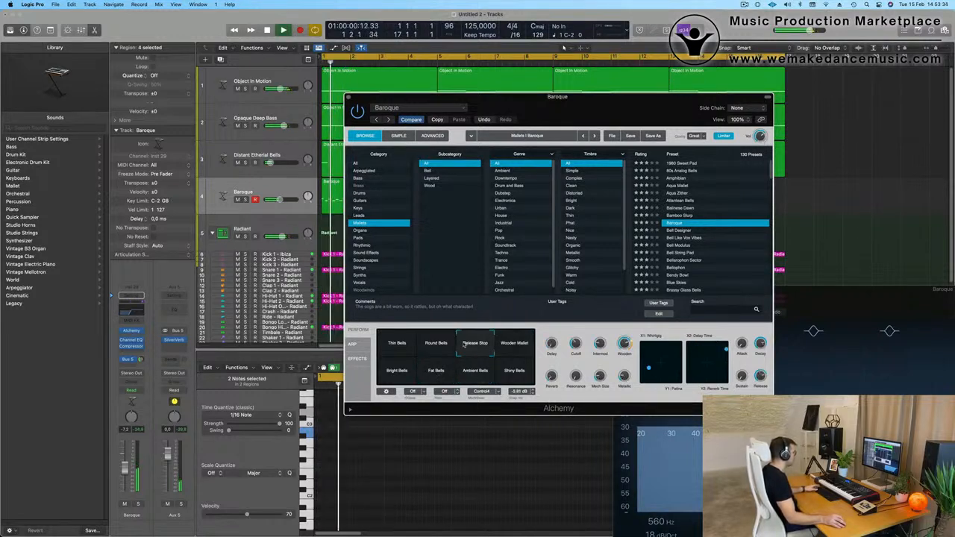
left_click(431, 344)
left_click(412, 346)
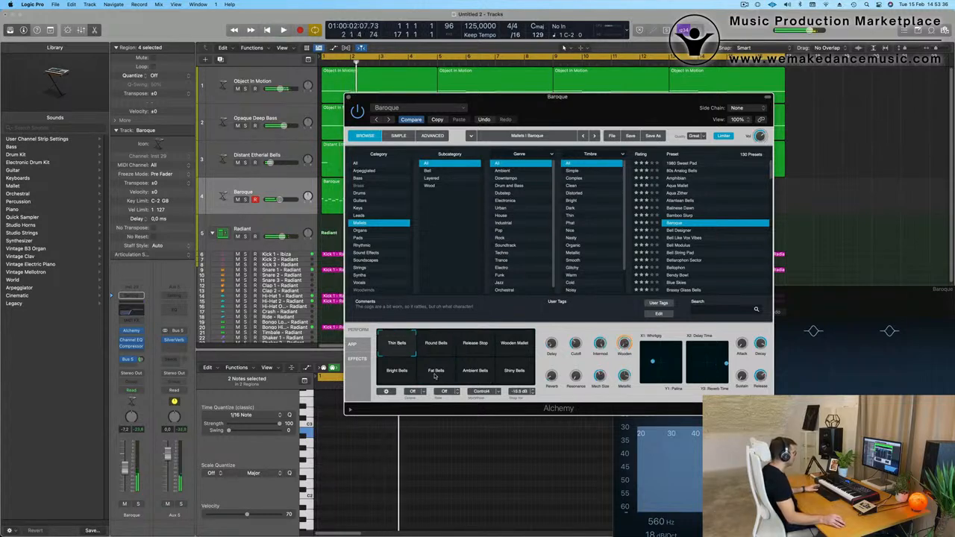
left_click(435, 373)
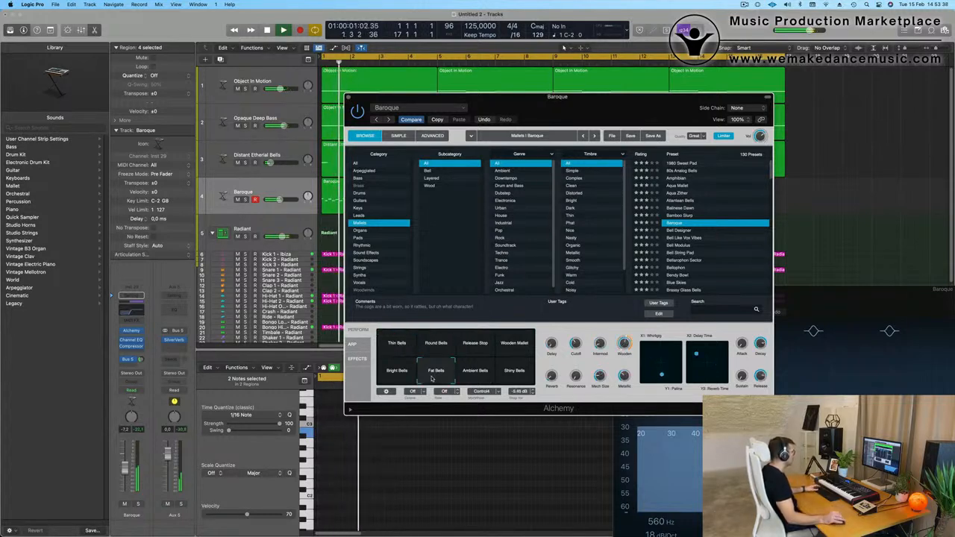
Step: Lower the Baroque track's volume to -11.0 dB, and close its Alchemy window
left_click_drag(603, 113, 616, 112)
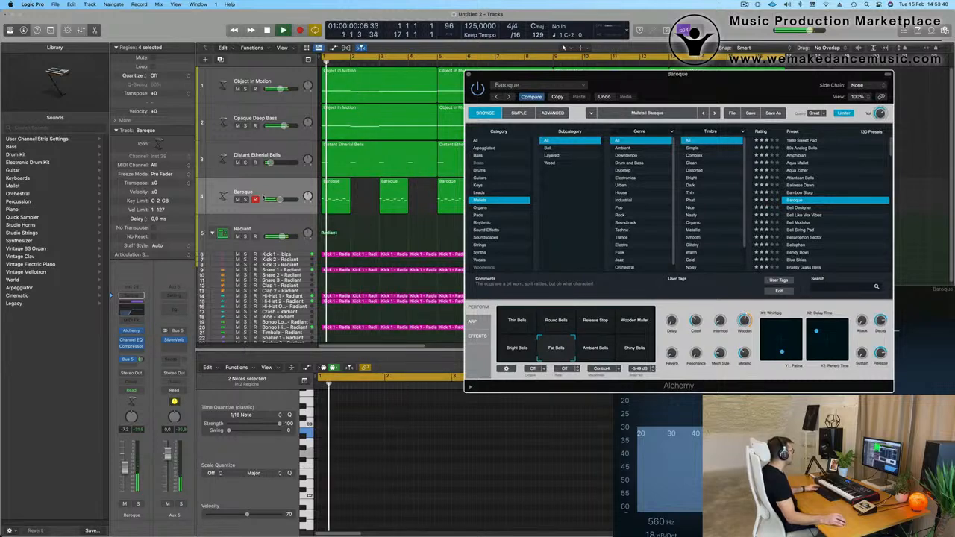
left_click(131, 471)
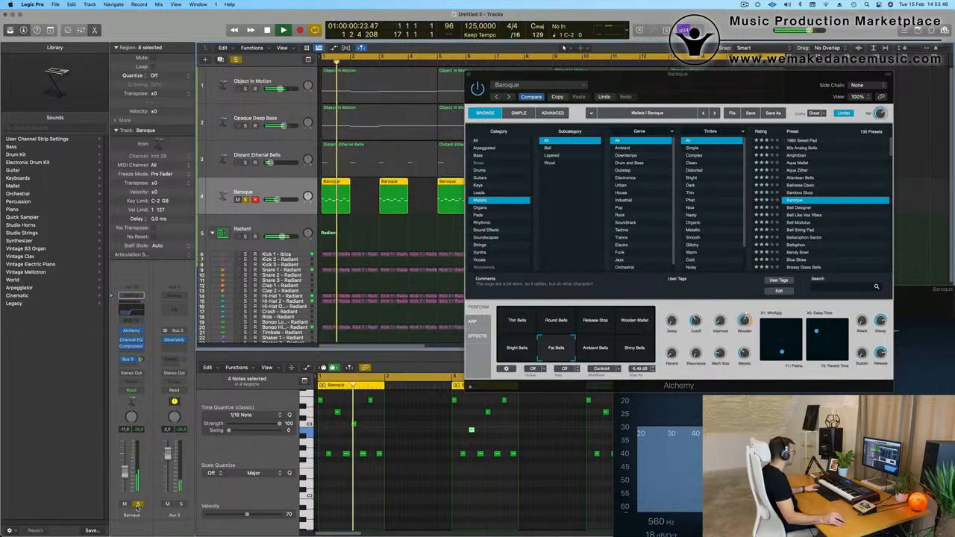
left_click(284, 150)
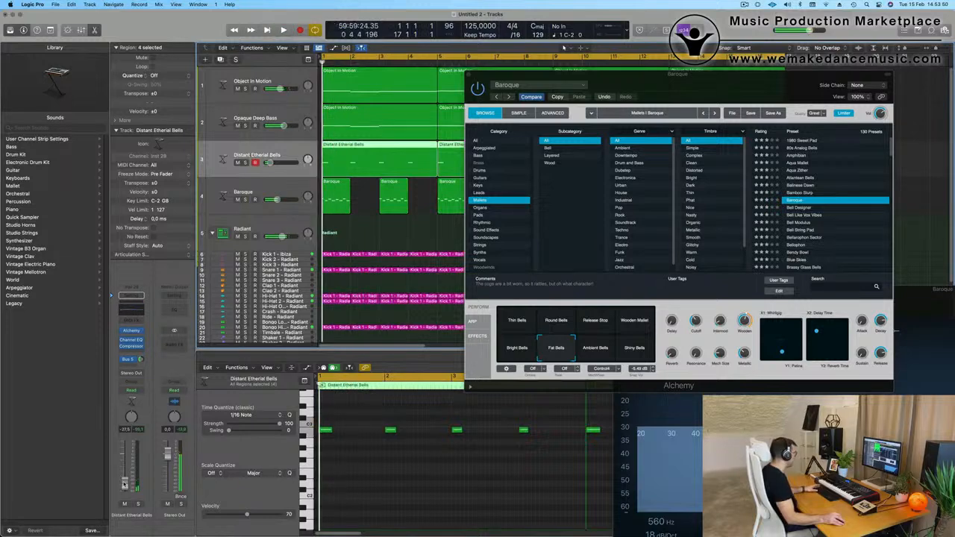
left_click_drag(493, 75, 353, 131)
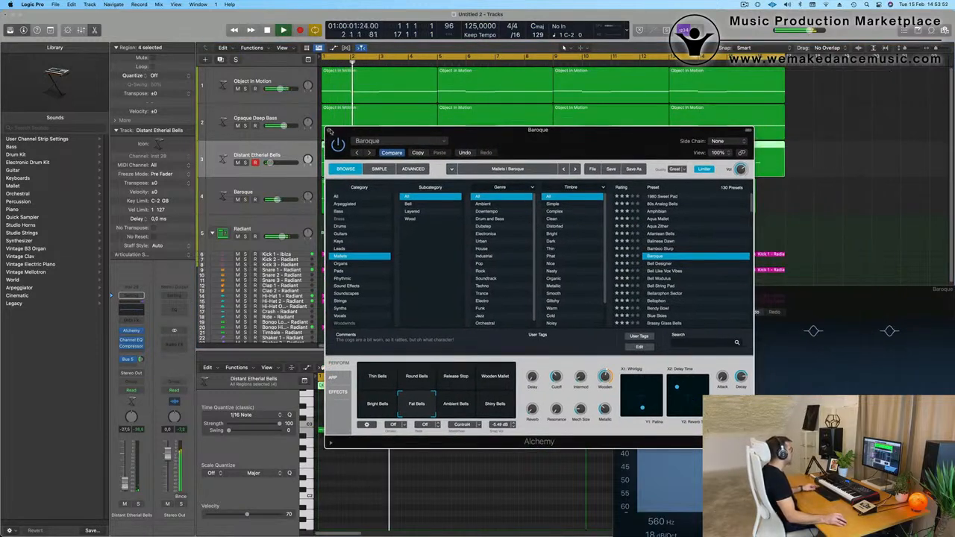
left_click(329, 131)
Step: Duplicate the Opaque Deep Bass track and copy its first four-bar region onto the new track at bar 1
key("super+Left")
key("super+Left")
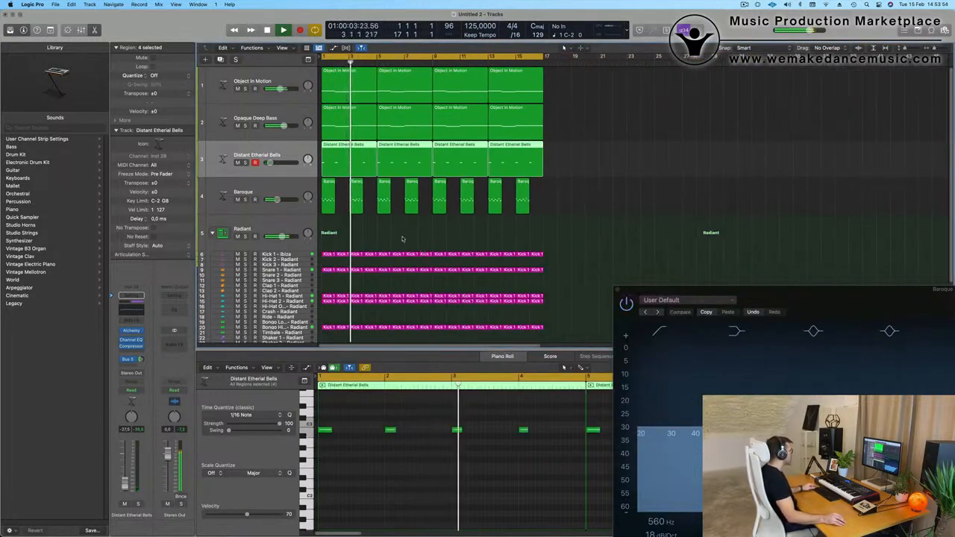
key("super+Right")
scroll(406, 237, "right", 1)
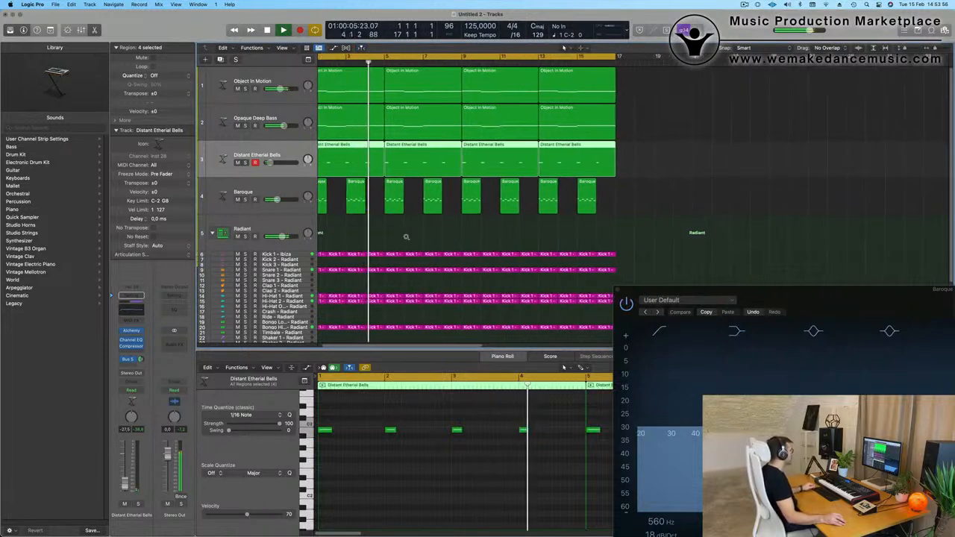
scroll(406, 237, "down", 1)
left_click(214, 115)
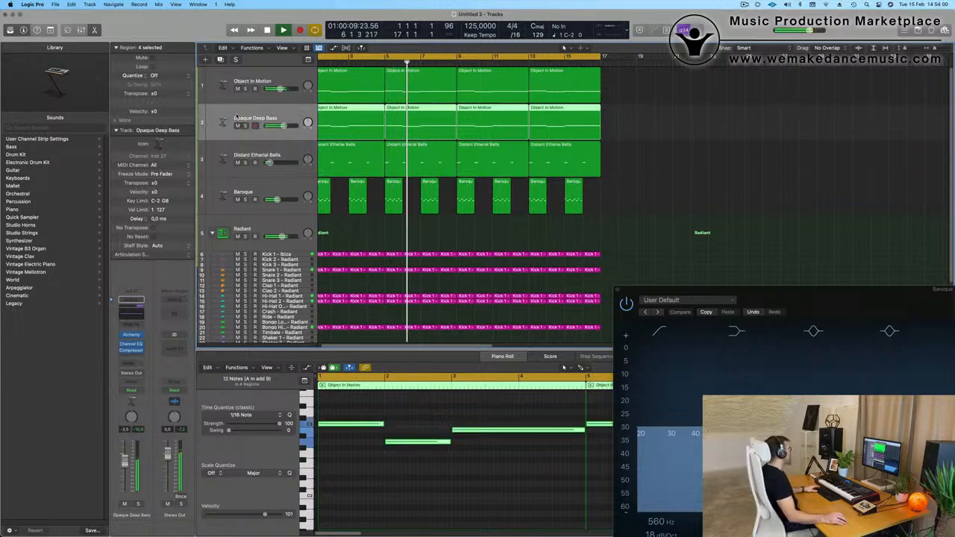
key("Return")
left_click(220, 60)
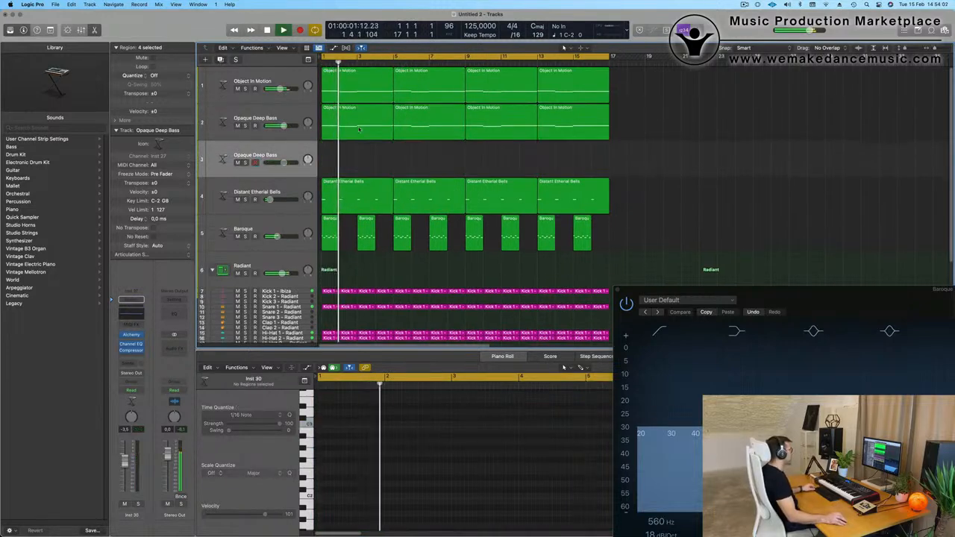
left_click(357, 123)
left_click_drag(357, 123, 363, 157)
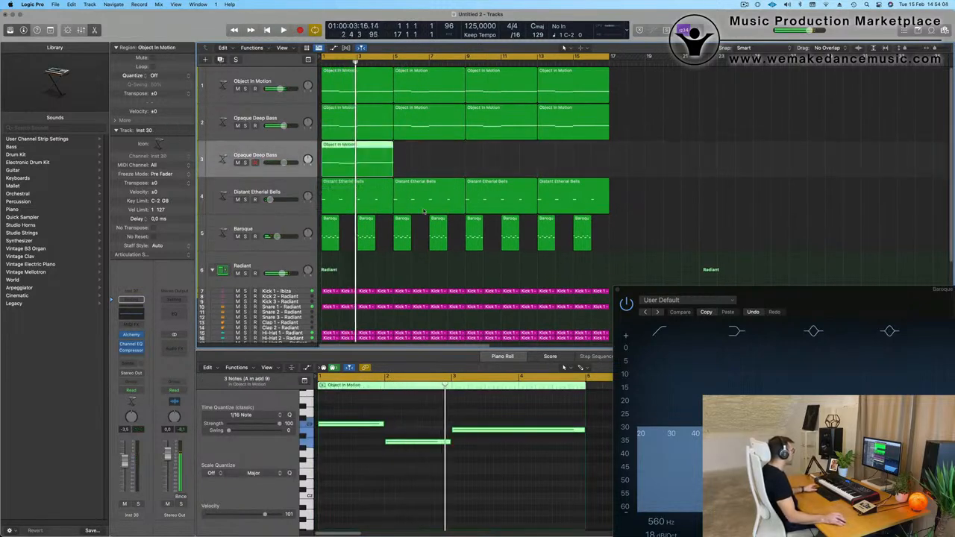
Step: In the copied bass region, make four short notes about one beat long, starting bars 1 to 4, and play them
scroll(428, 399, "down", 4)
key("space")
left_click_drag(370, 410, 457, 477)
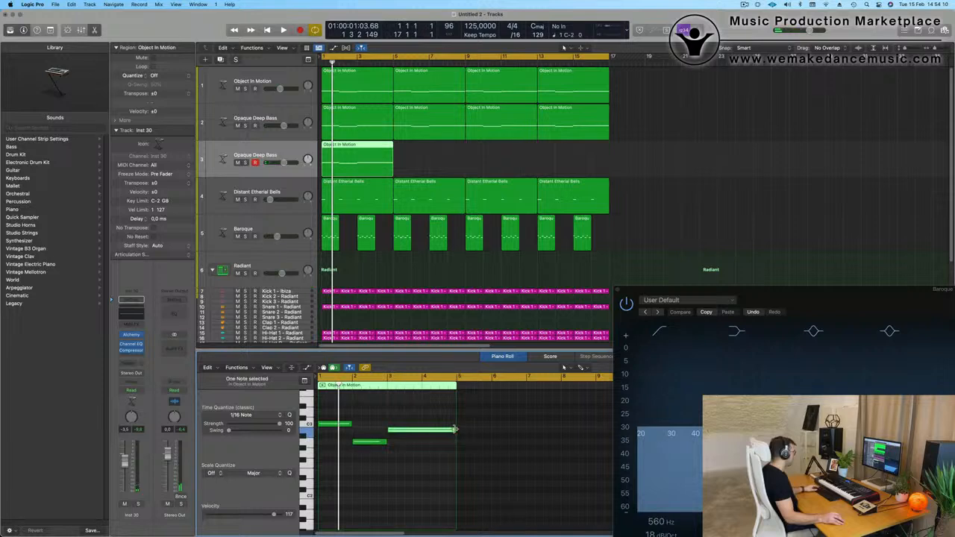
mouse_move(455, 430)
left_mouse_down()
mouse_move(420, 433)
mouse_move(438, 433)
left_mouse_up()
left_click_drag(349, 416, 487, 472)
left_click_drag(452, 431, 431, 438)
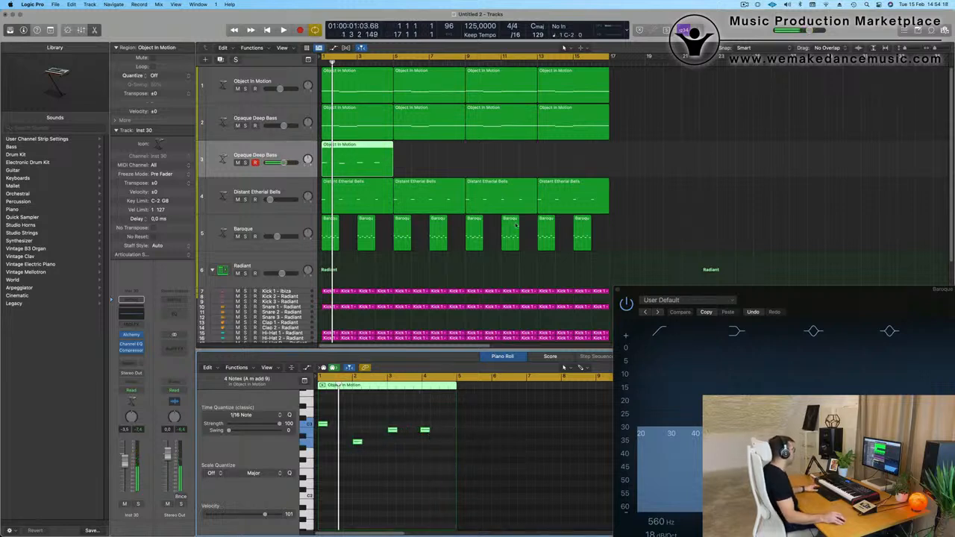
key("space")
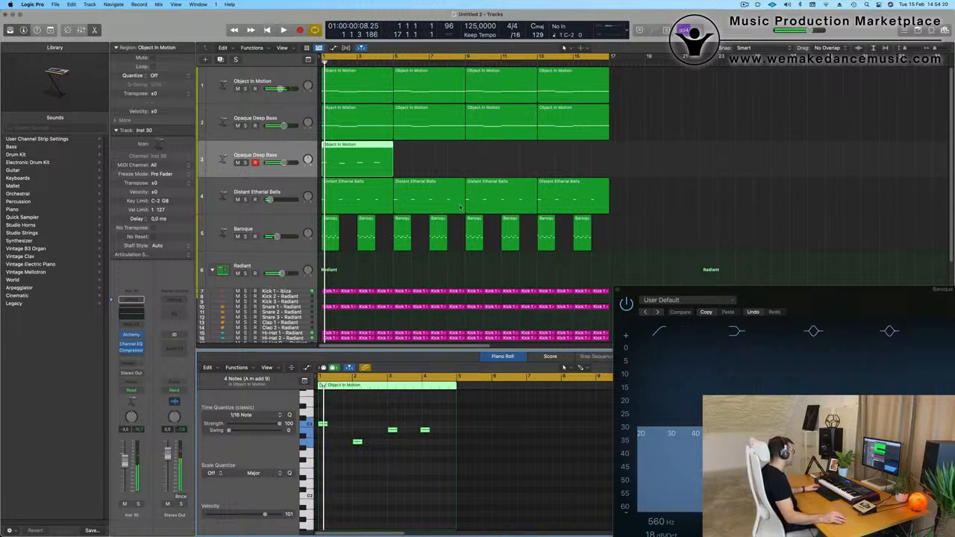
key("space")
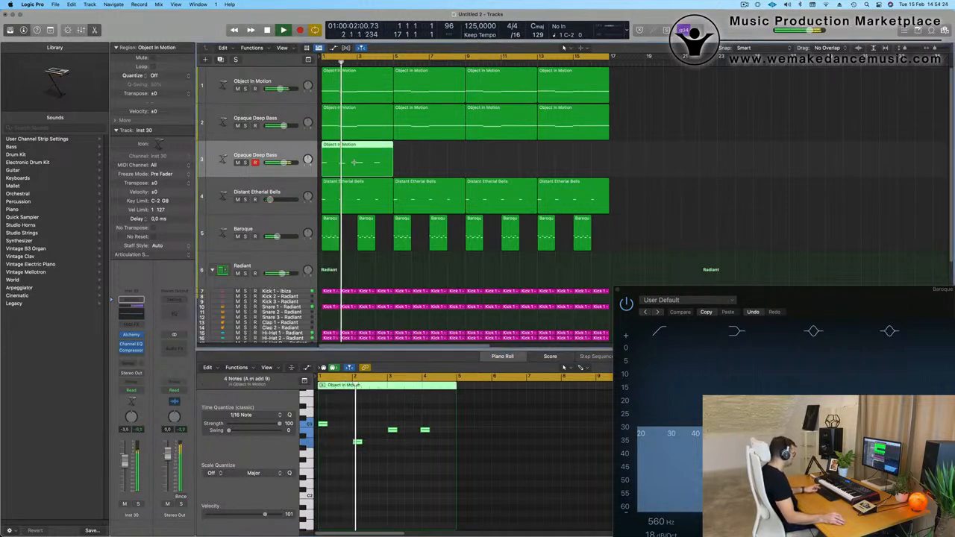
Step: Repeat the short-note bass region three times to fill through bar 16, and play from the start
key("super+r")
key("super+r")
key("super+r")
key("Return")
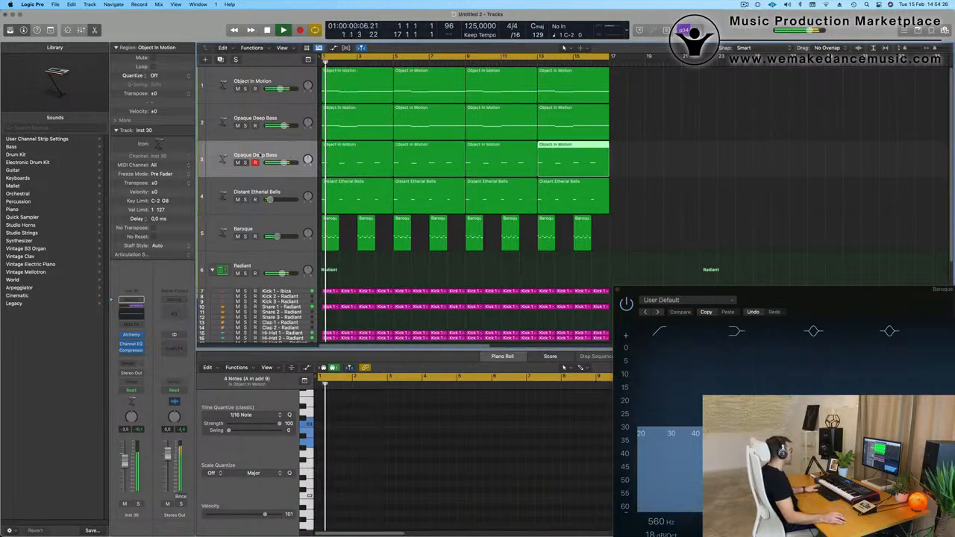
Step: Load the Prophetic Brass preset from Vintage Synth brass sounds on the duplicated Opaque Deep Bass track, and play from the start
left_click(254, 155)
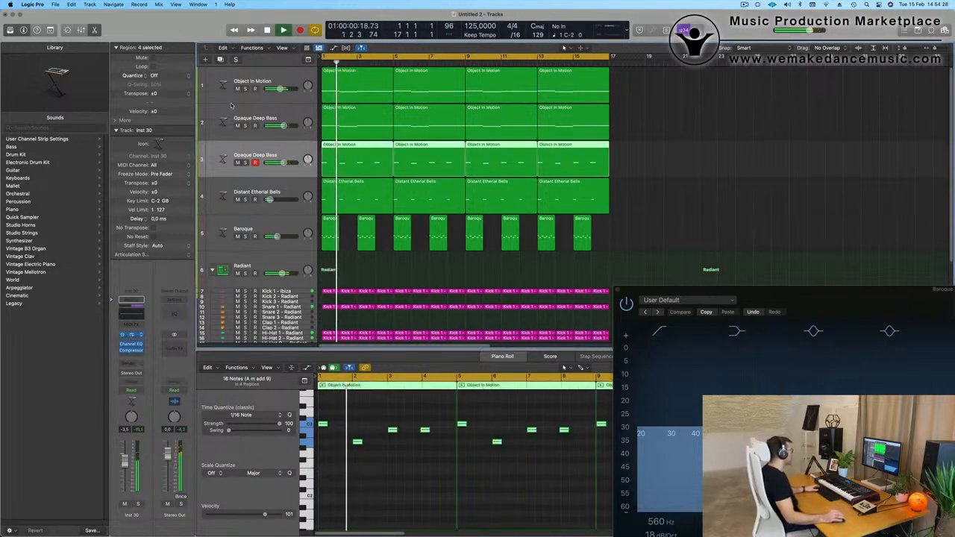
left_click(358, 118)
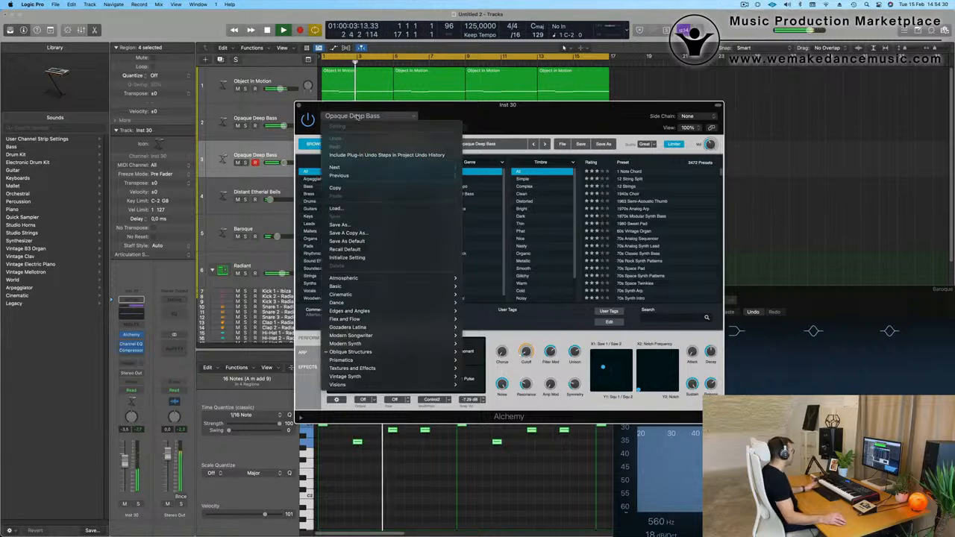
mouse_move(380, 378)
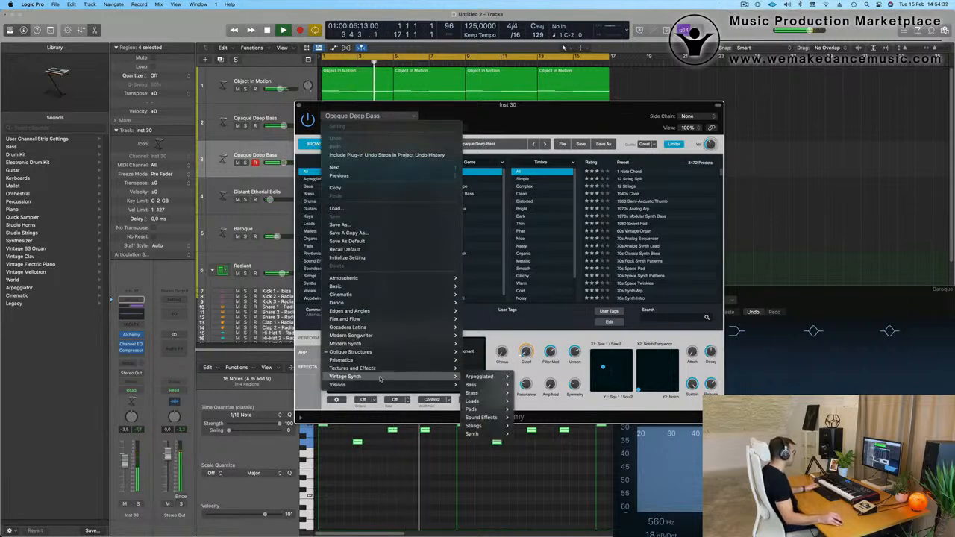
mouse_move(493, 394)
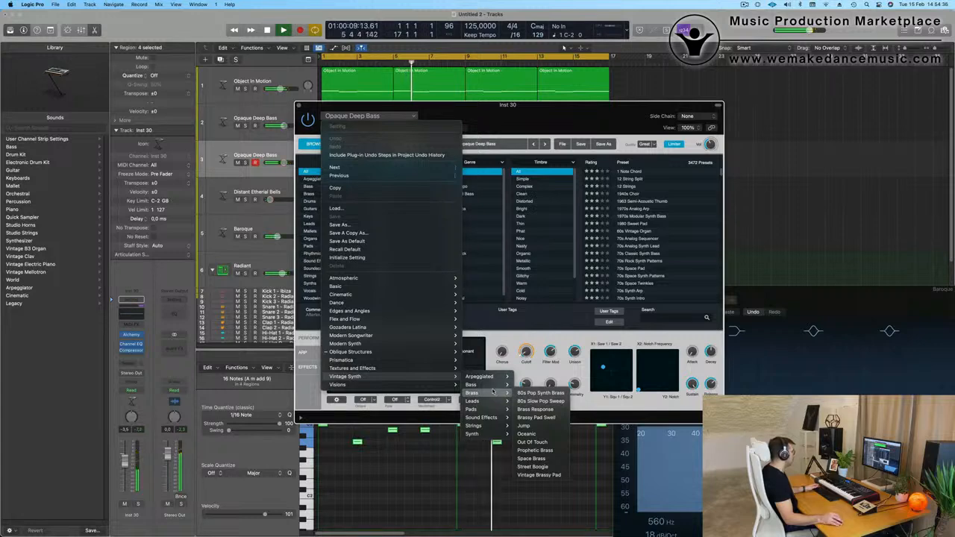
left_click(541, 451)
left_click_drag(515, 106, 701, 97)
key("Return")
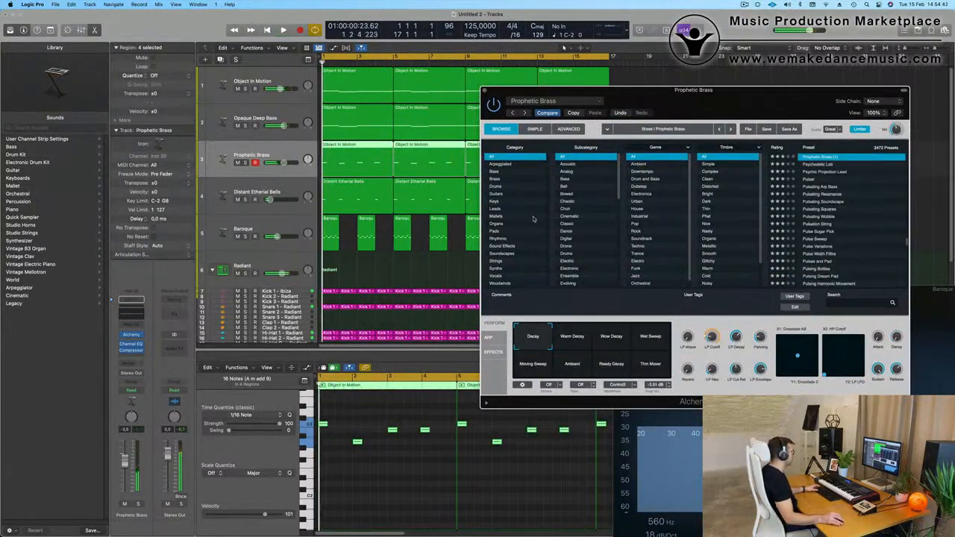
Step: Try Warm Decay, choose the Wow Decay variation for Prophetic Brass, and raise the track's volume to -1.9 dB
left_click(576, 341)
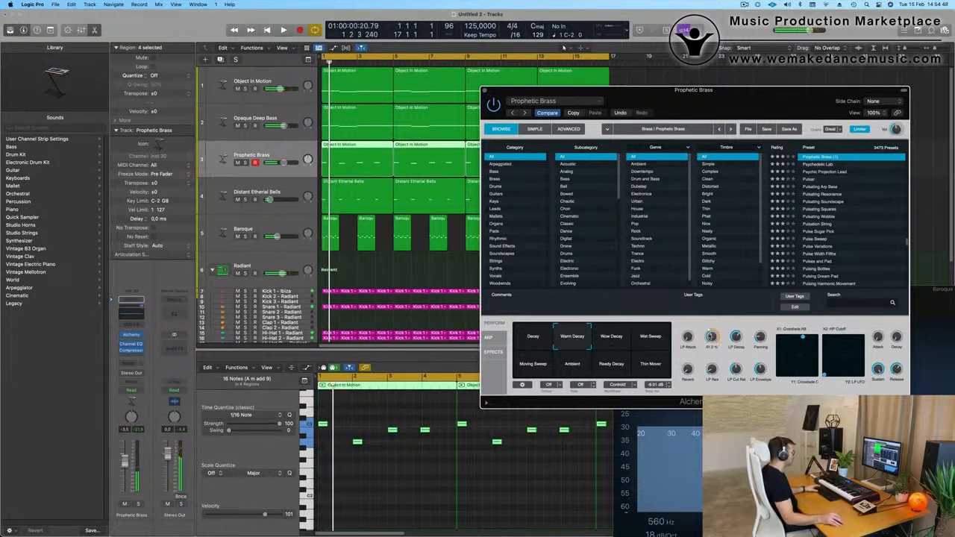
left_click(614, 341)
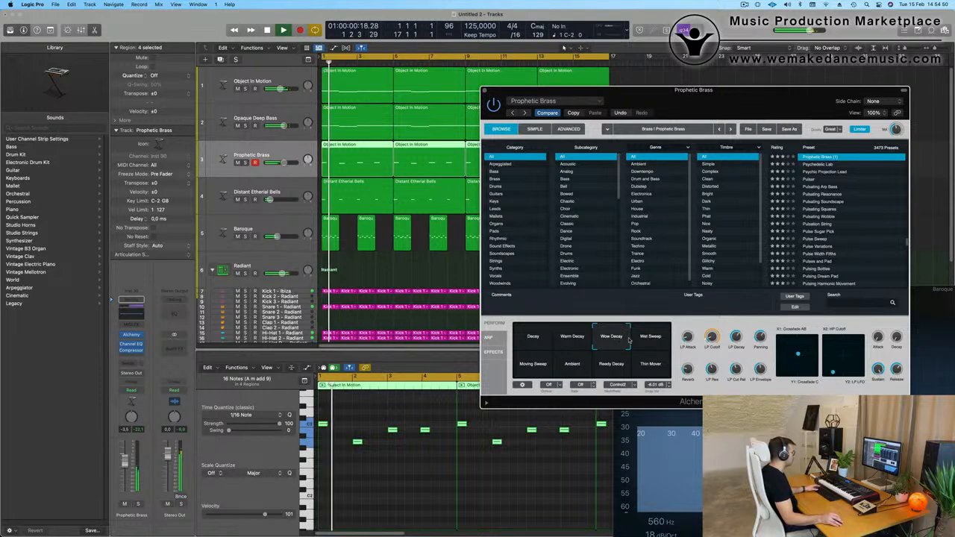
left_click(565, 47)
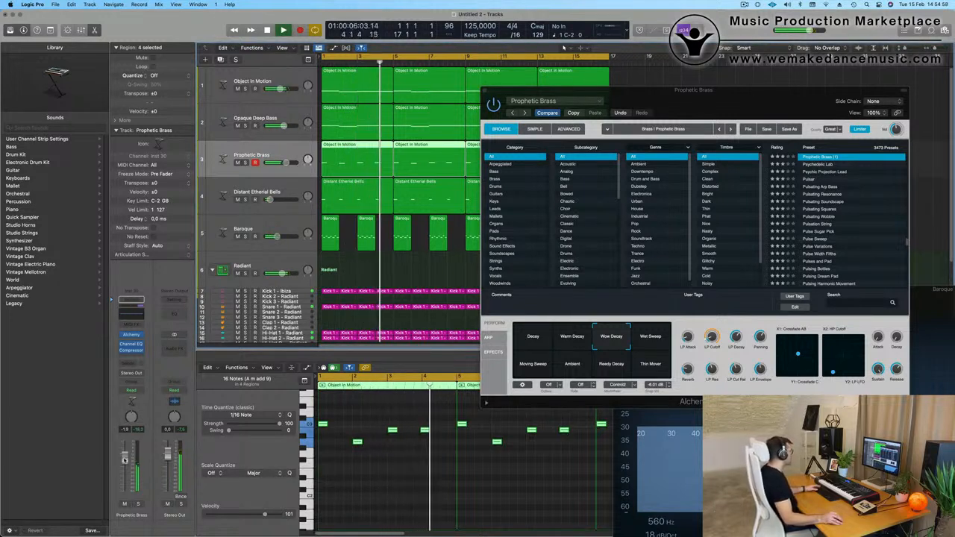
key("Return")
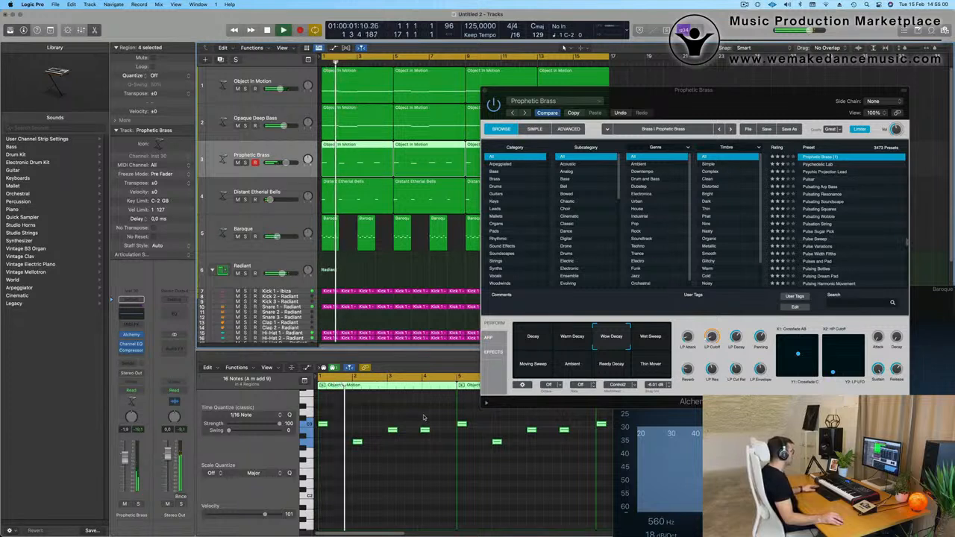
Step: Shift the fourth note of the first Prophetic Brass region slightly later, and replace the other three regions with copies of the edited one
left_click(425, 430)
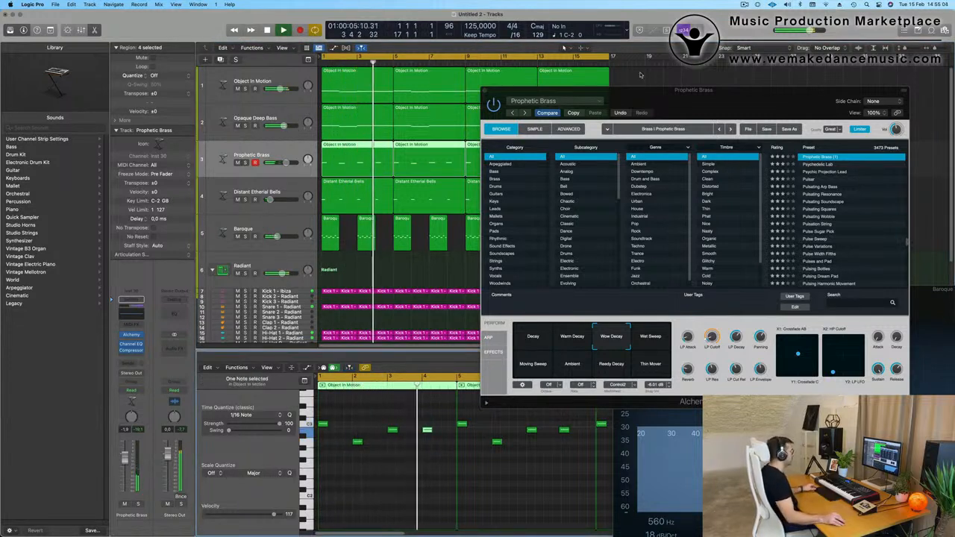
left_click_drag(640, 90, 508, 265)
key("Return")
left_click_drag(636, 156, 422, 158)
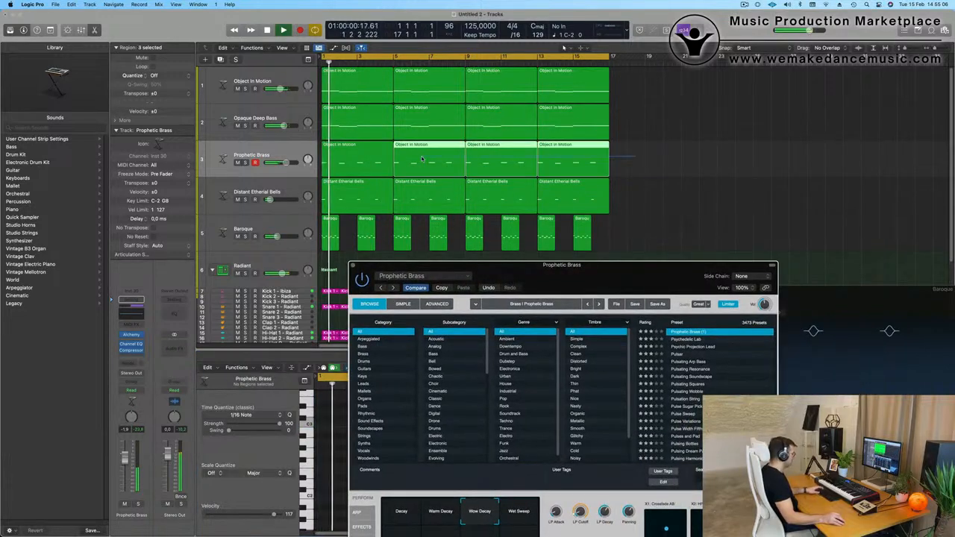
key("Delete")
left_click(343, 168)
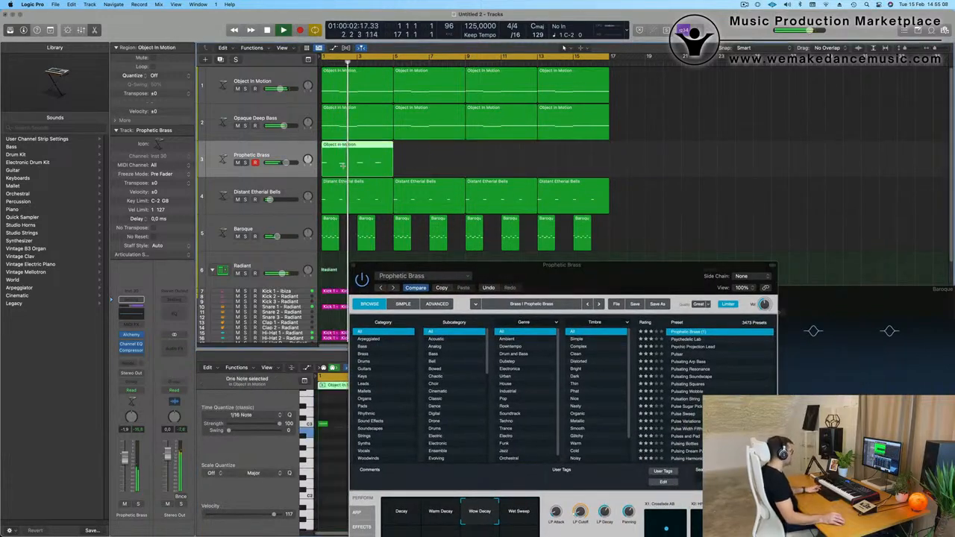
key("super+r")
key("super+r")
key("super+r")
left_click(624, 196)
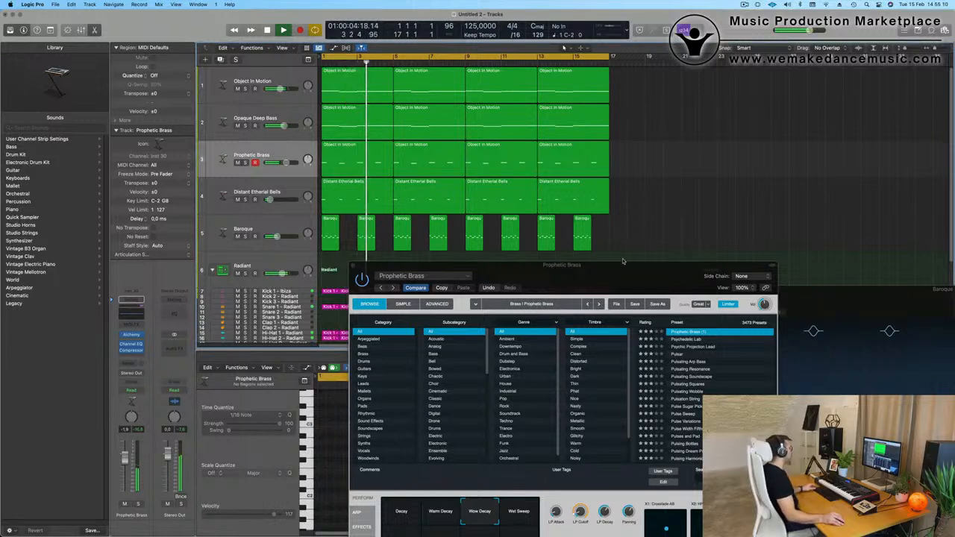
Step: Set Prophetic Brass's LP Attack to 61% and Reverb to 25%, and raise its track volume to -1.7 dB
left_click_drag(624, 261, 711, 104)
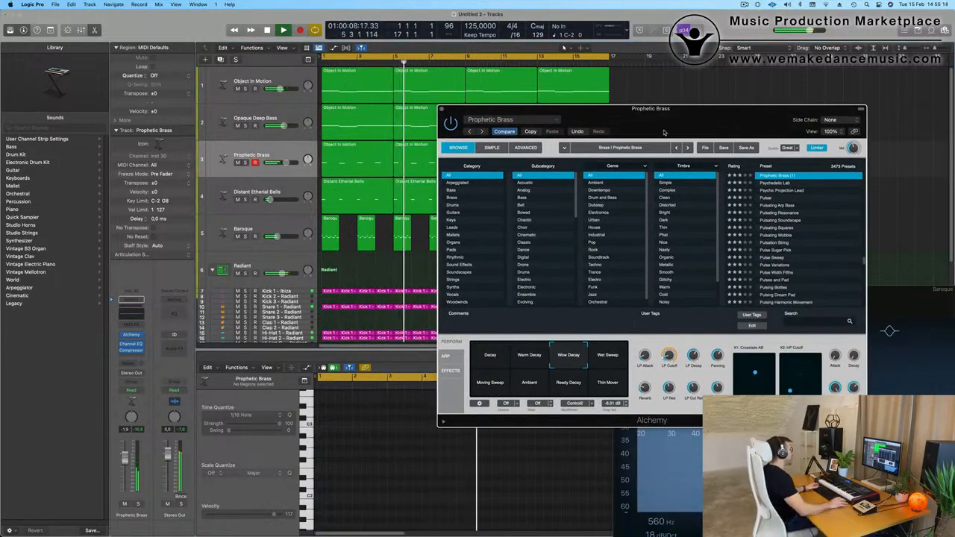
left_click_drag(715, 129, 700, 101)
left_click(595, 331)
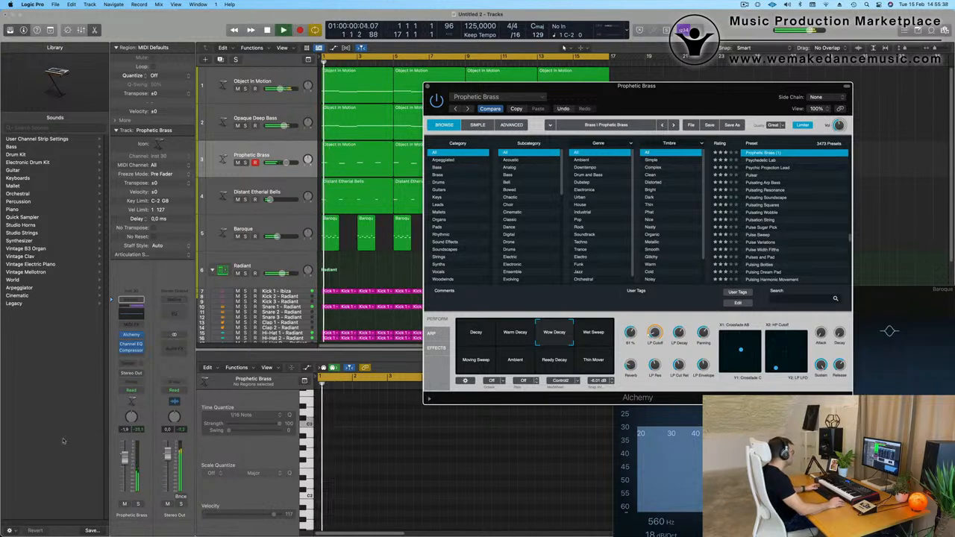
left_click_drag(126, 463, 125, 463)
key("Return")
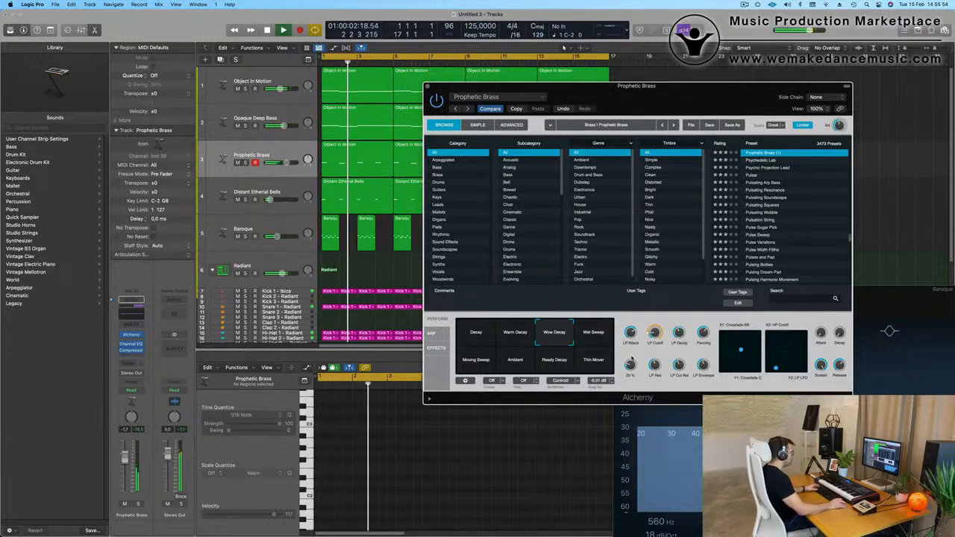
left_click_drag(438, 89, 450, 118)
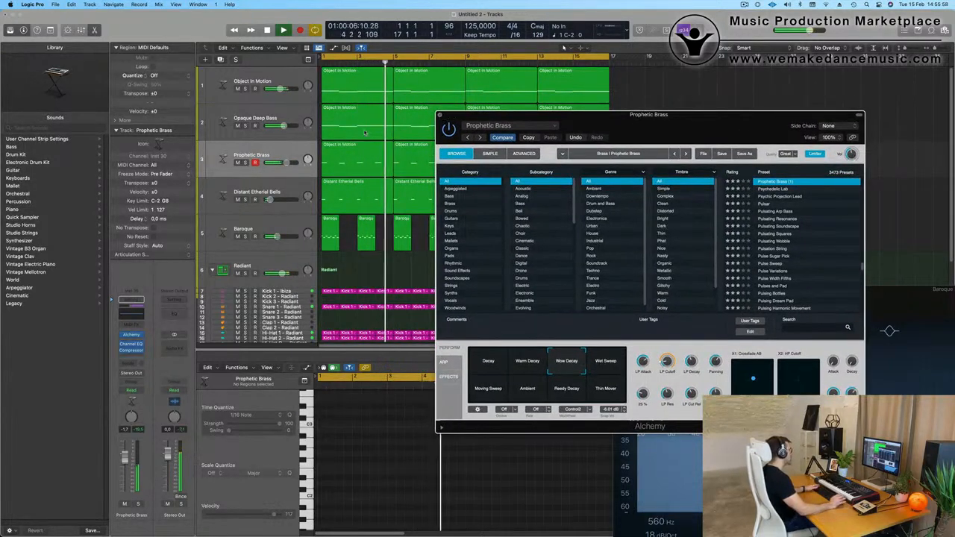
left_click(441, 115)
Step: Add a low cut at 122 Hz with a 24 dB/Oct slope in the Prophetic Brass track's Channel EQ
left_click(287, 156)
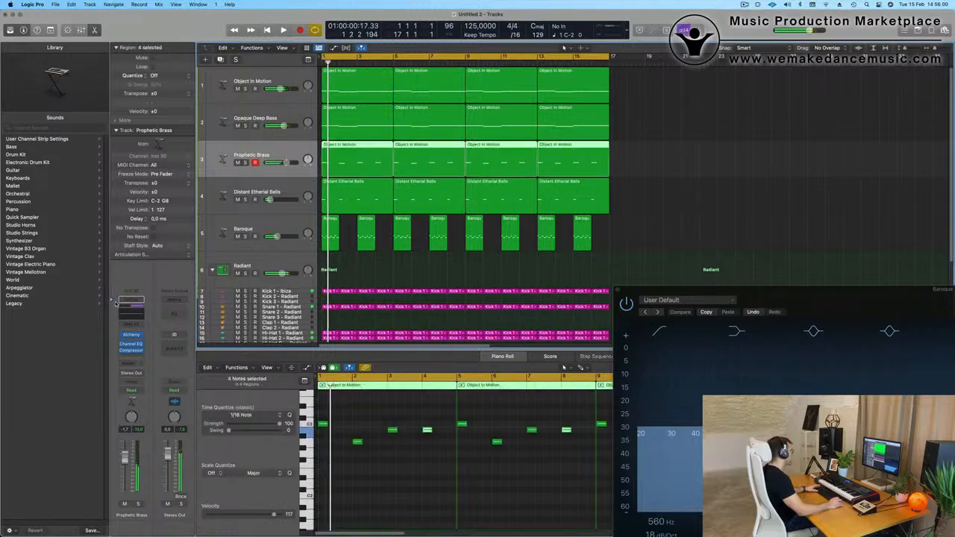
left_click(126, 314)
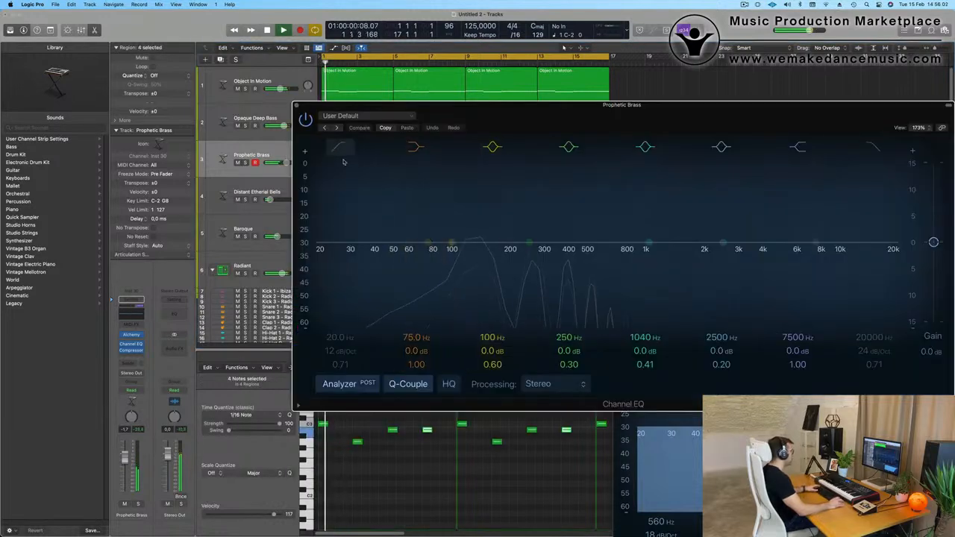
left_click_drag(455, 206, 479, 205)
left_click_drag(341, 351, 341, 324)
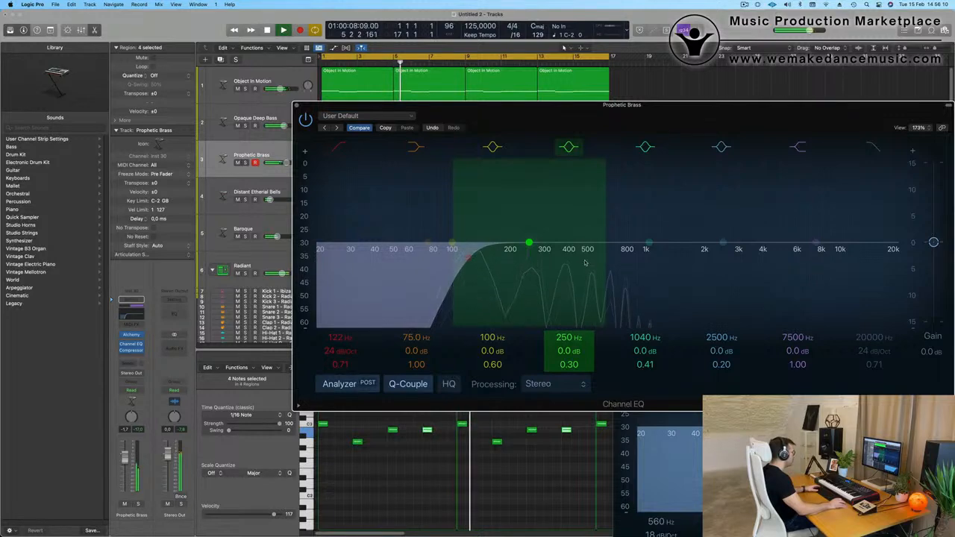
left_click(297, 106)
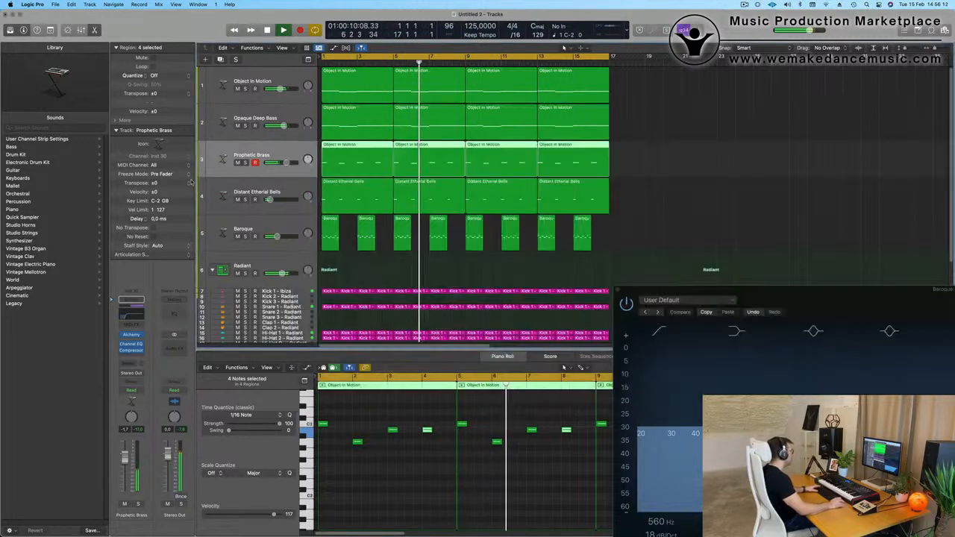
Step: Lower the Prophetic Brass track's volume to -4.3 dB during playback from the start, and close the Baroque track's EQ window
key("Return")
left_click_drag(125, 457, 125, 462)
key("space")
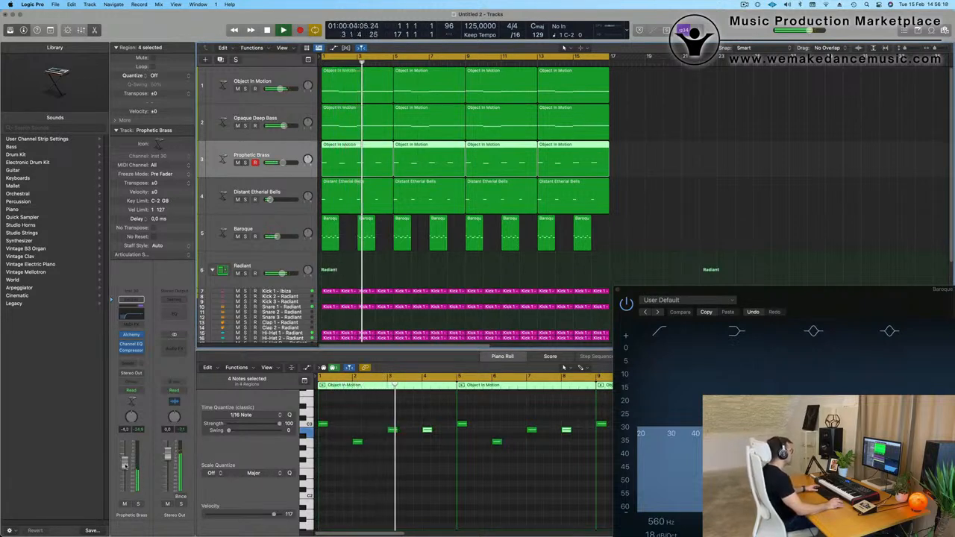
left_click(618, 290)
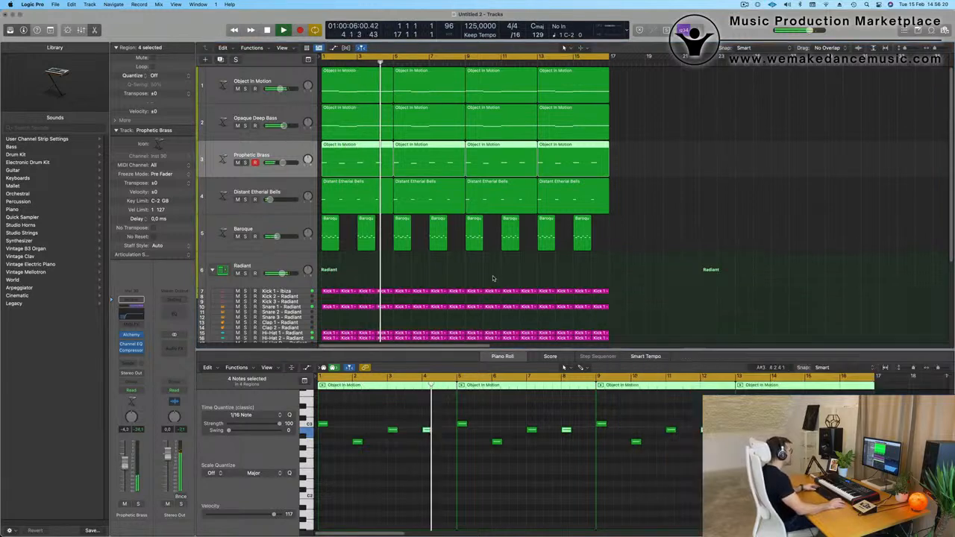
Step: Duplicate the Object In Motion track and move the duplicate directly below the Baroque track
scroll(512, 276, "up", 1)
scroll(514, 276, "down", 3)
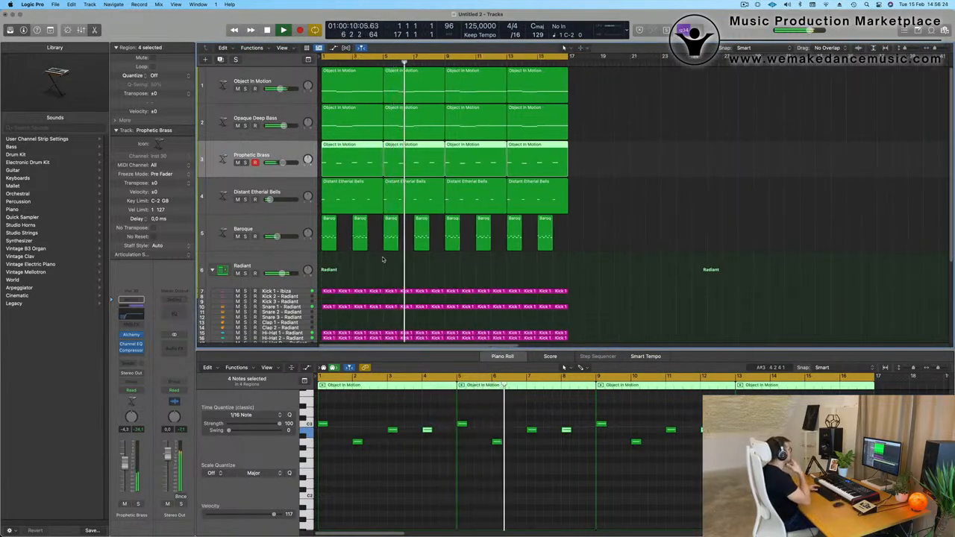
scroll(382, 259, "down", 2)
scroll(291, 77, "up", 2)
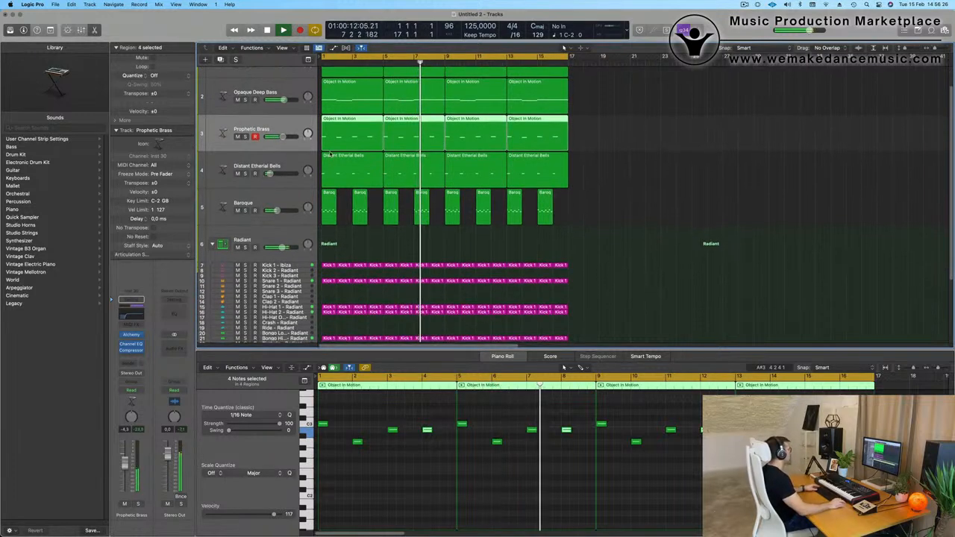
left_click(291, 78)
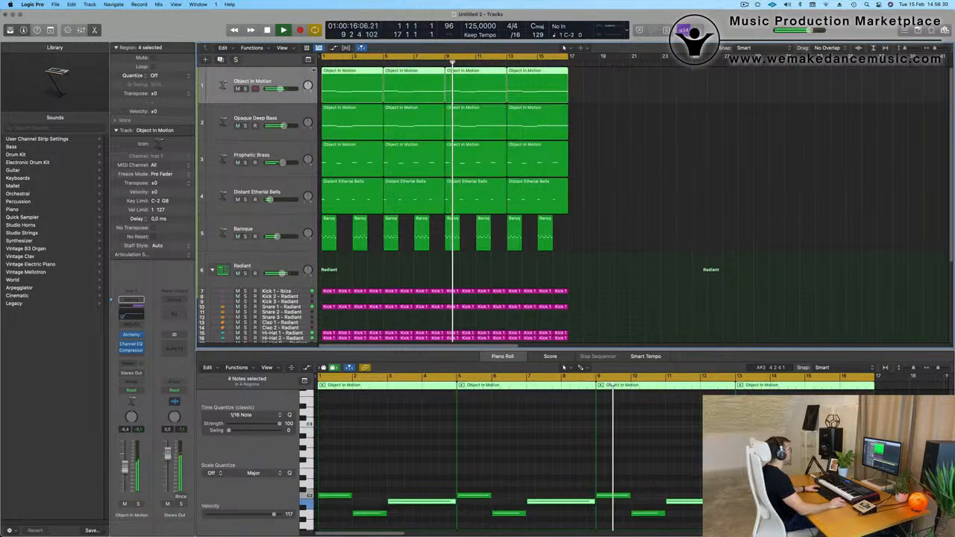
key("Return")
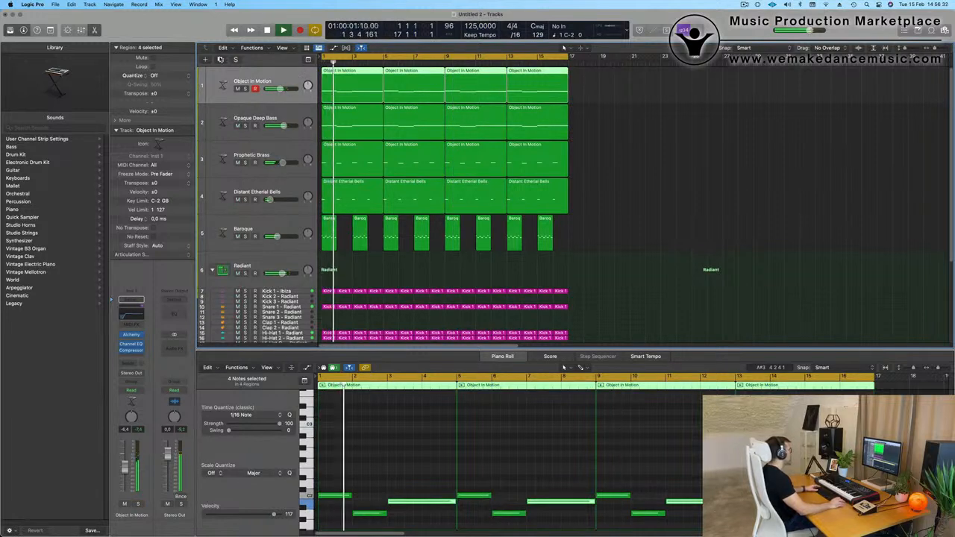
key("super+d")
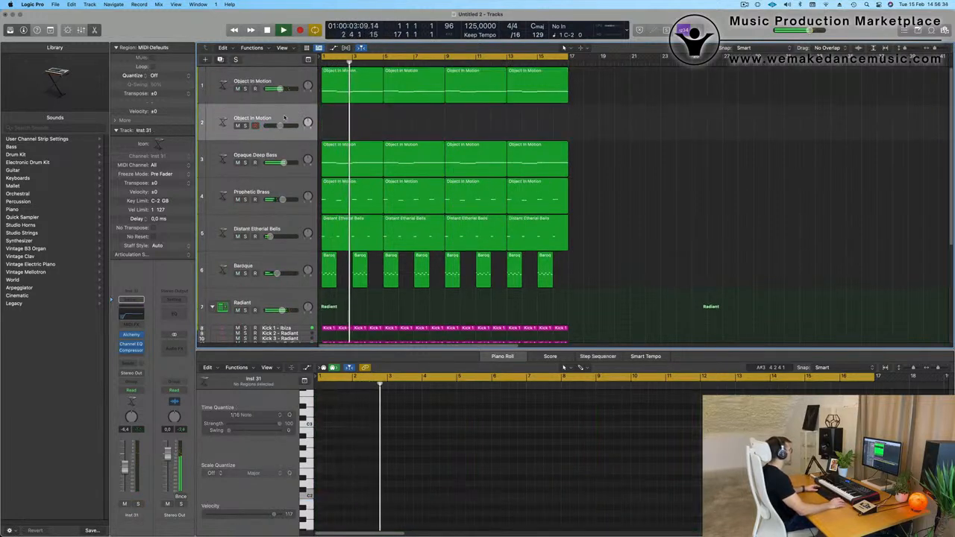
left_click_drag(284, 117, 286, 260)
key("Return")
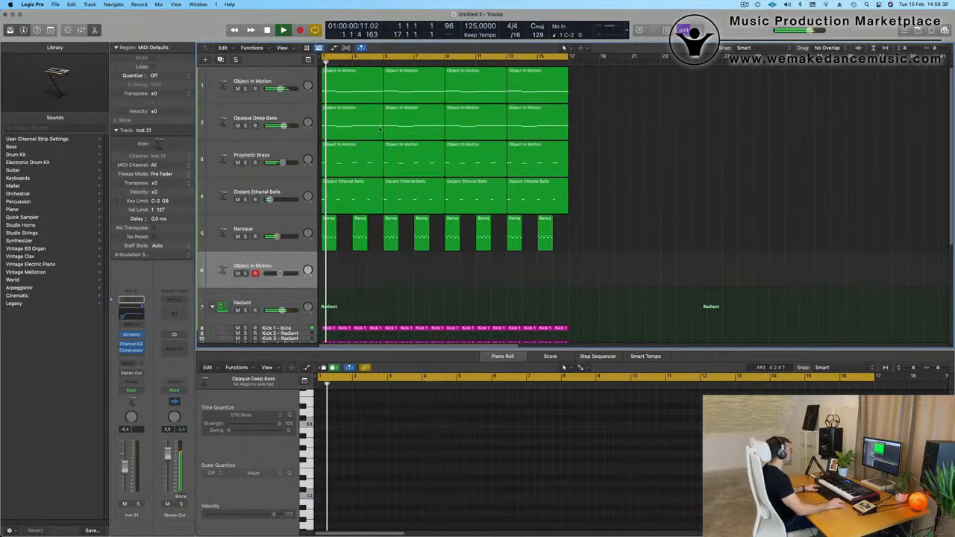
Step: Copy the first Object In Motion region onto the new track at bar 1, and duplicate its three notes one octave higher
left_click_drag(349, 86, 349, 284)
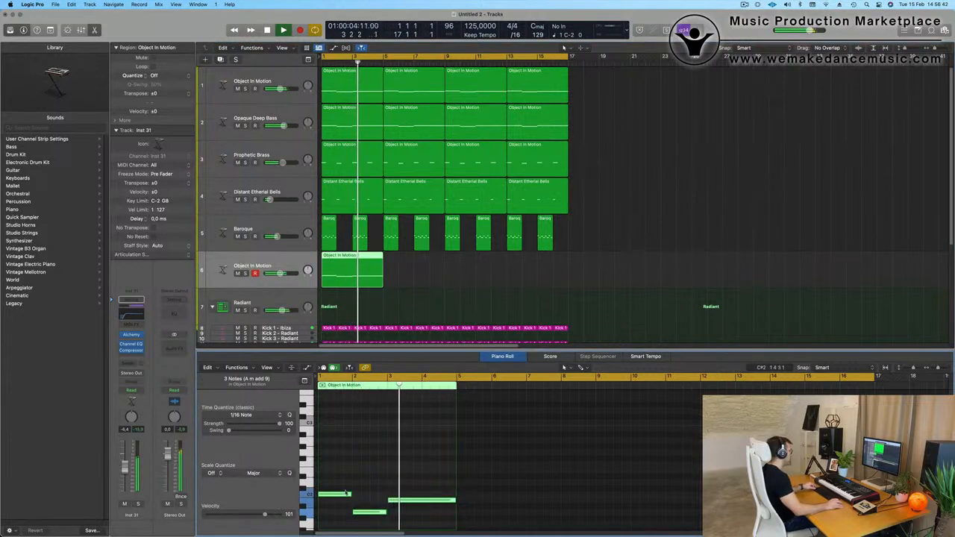
left_click_drag(345, 494, 344, 428)
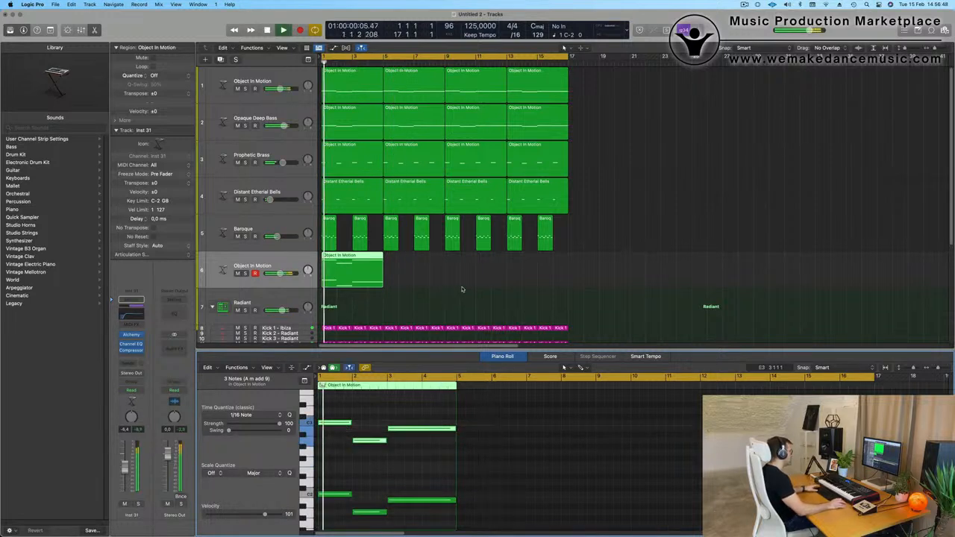
key("space")
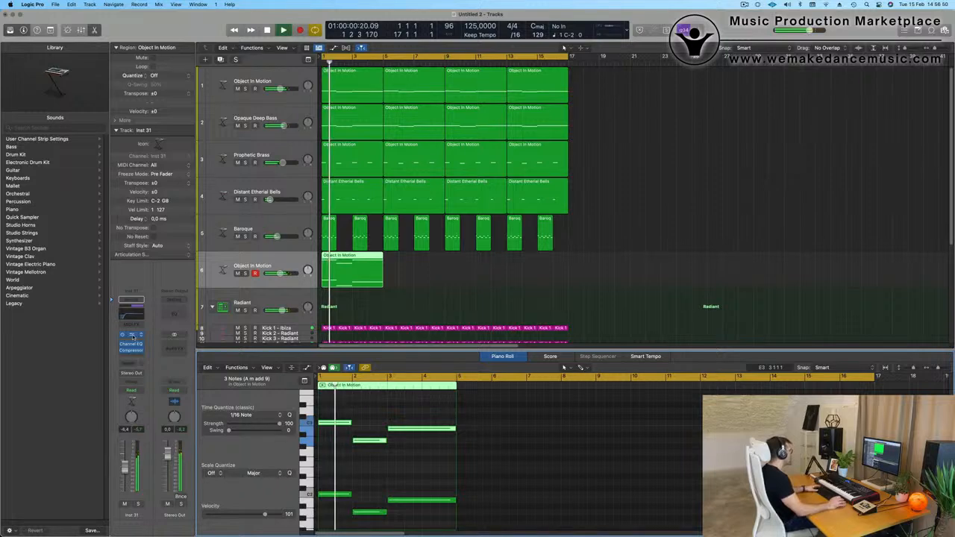
Step: Open the new track's Alchemy instrument and repeat its four-bar region three times to fill through bar 16
left_click(131, 335)
left_click_drag(599, 117, 862, 119)
key("Return")
left_click(457, 272)
left_click(354, 282)
key("super+r")
key("super+r")
key("super+r")
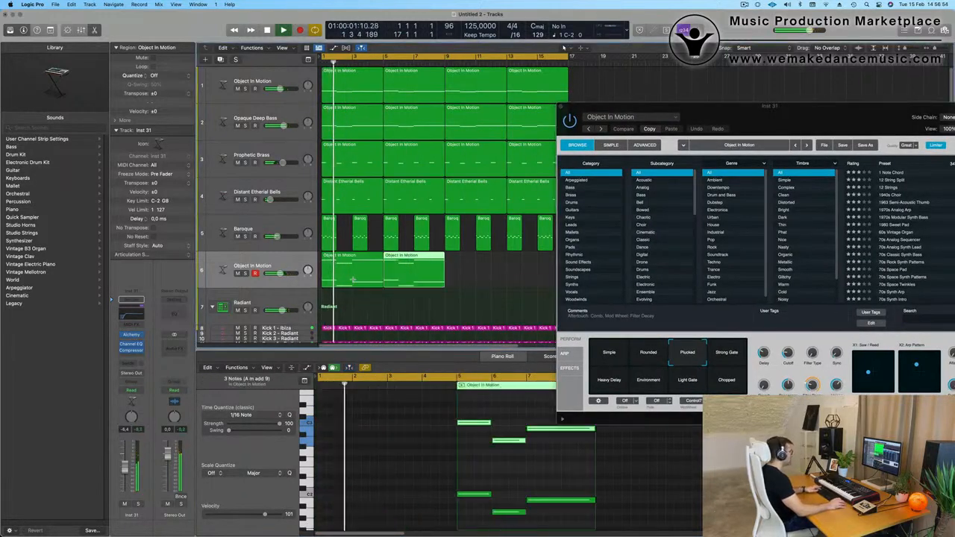
Step: Filter the new track's Alchemy presets to Pads, load Cirrus Clouds, and play the arrangement from the start
left_click_drag(734, 125, 600, 107)
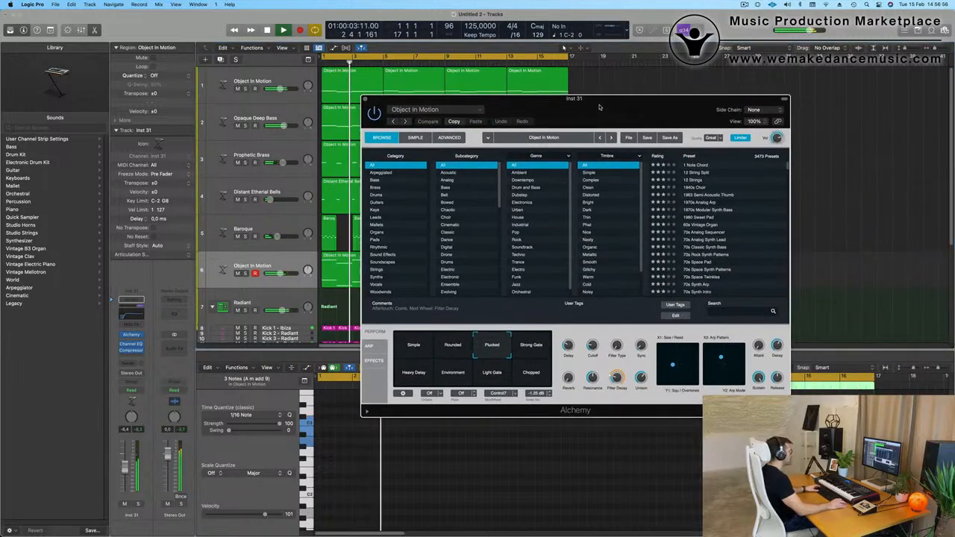
left_click(388, 240)
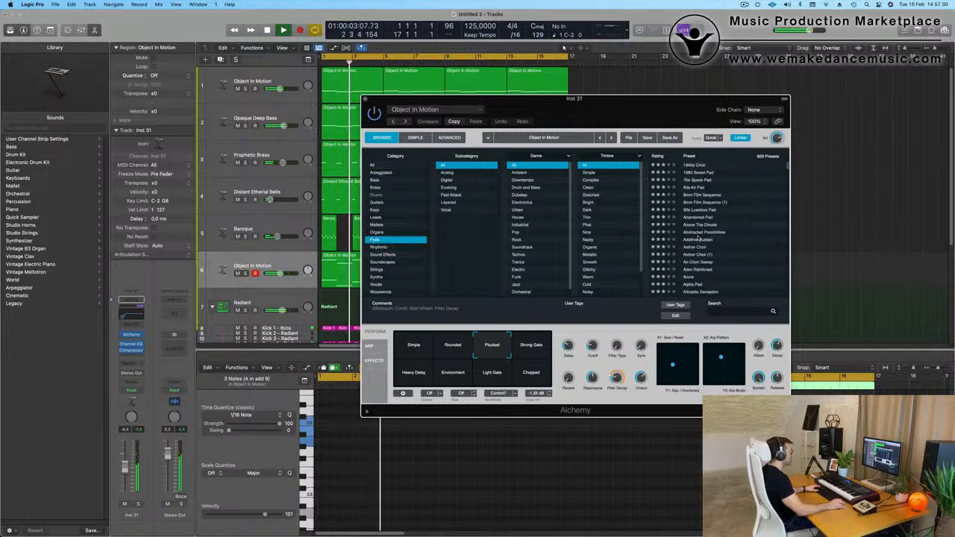
scroll(699, 239, "down", 10)
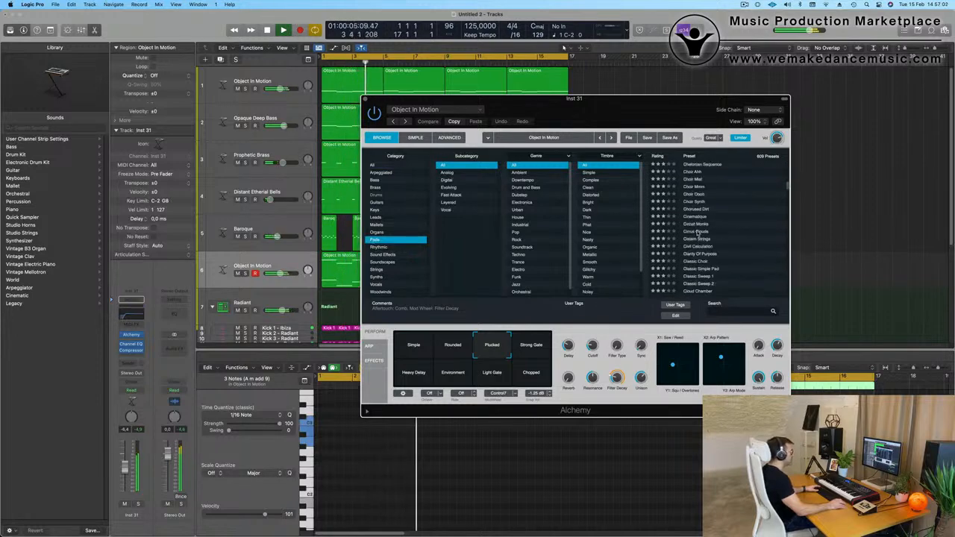
left_click(698, 232)
left_click_drag(635, 109, 716, 103)
key("space")
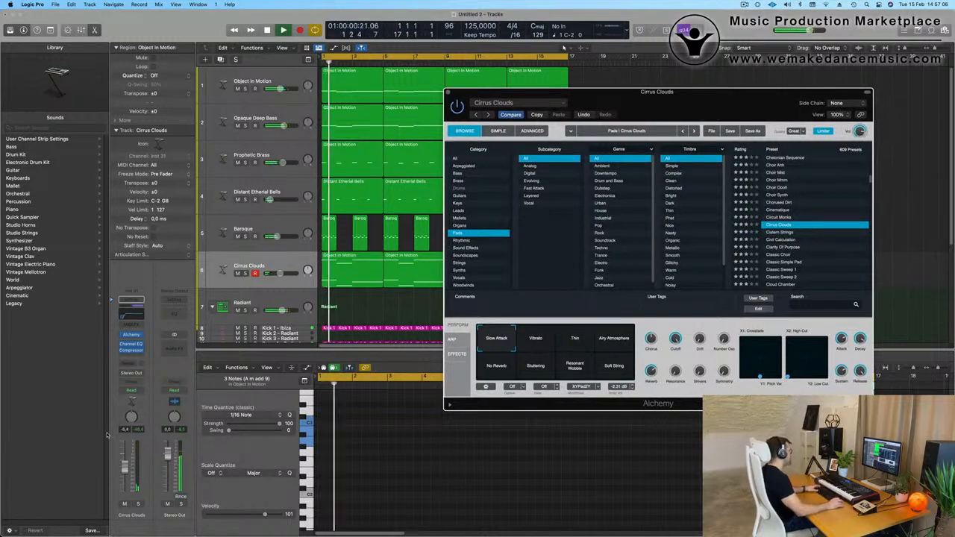
Step: Audition the Vibrato and Thin variations of Cirrus Clouds during playback, adjusting the track's volume to -2.4 dB
left_click(124, 455)
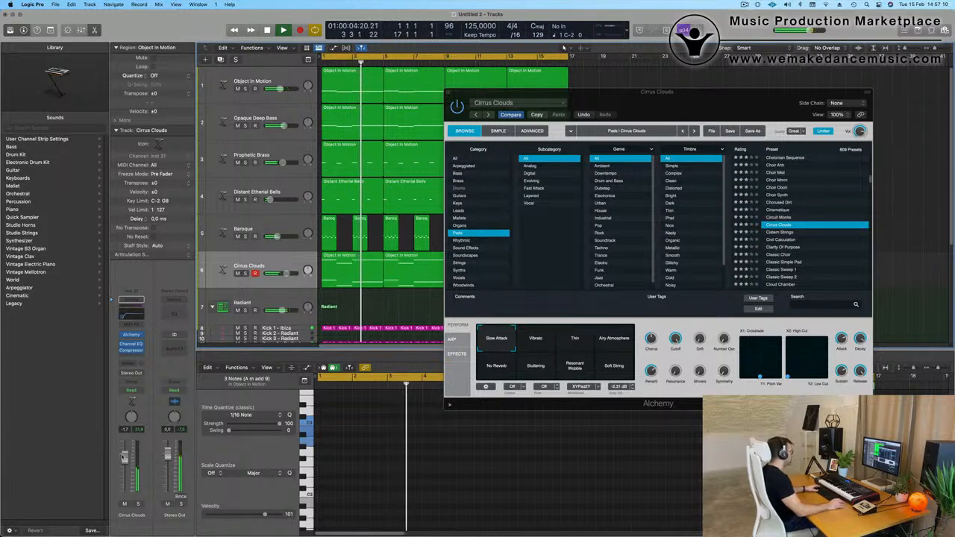
left_click(543, 341)
key("space")
key("space")
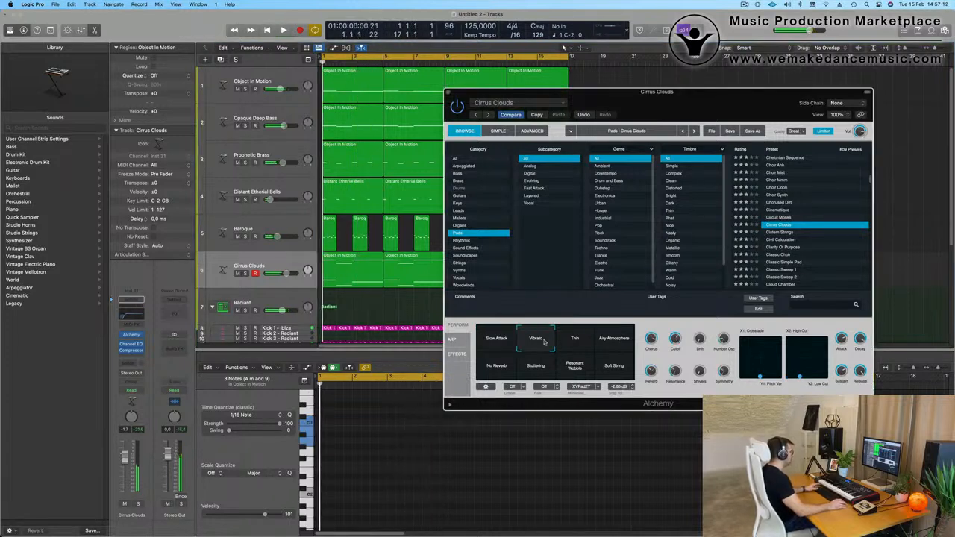
left_click_drag(125, 457, 125, 459)
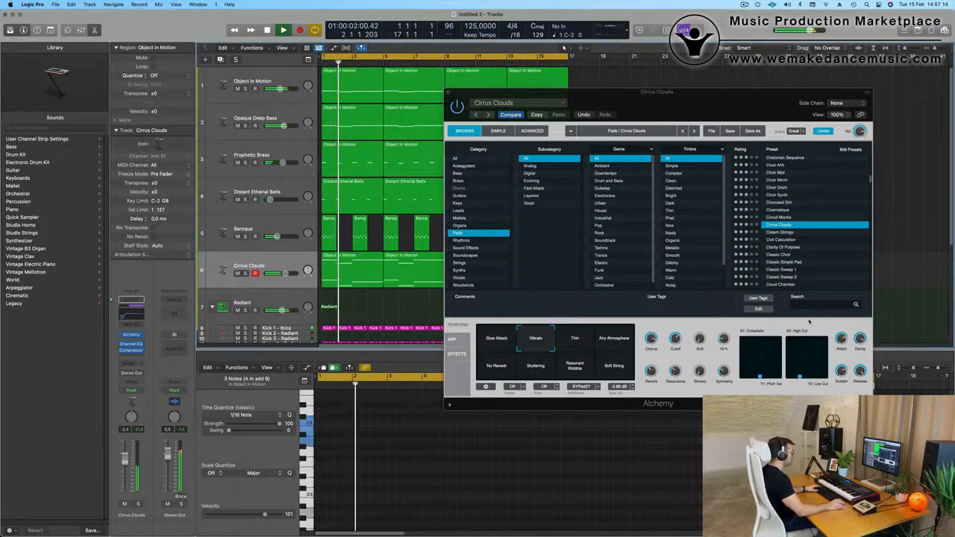
left_click(591, 348)
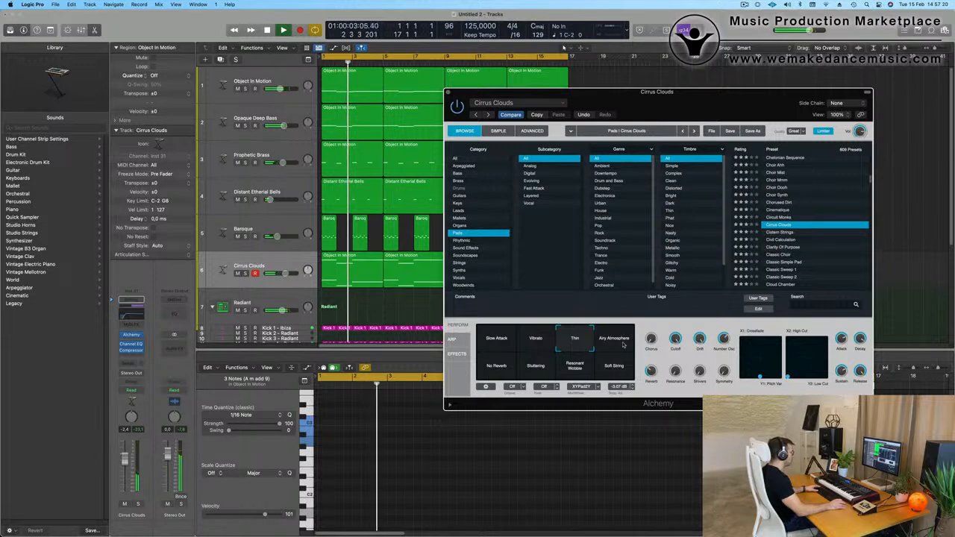
key("space")
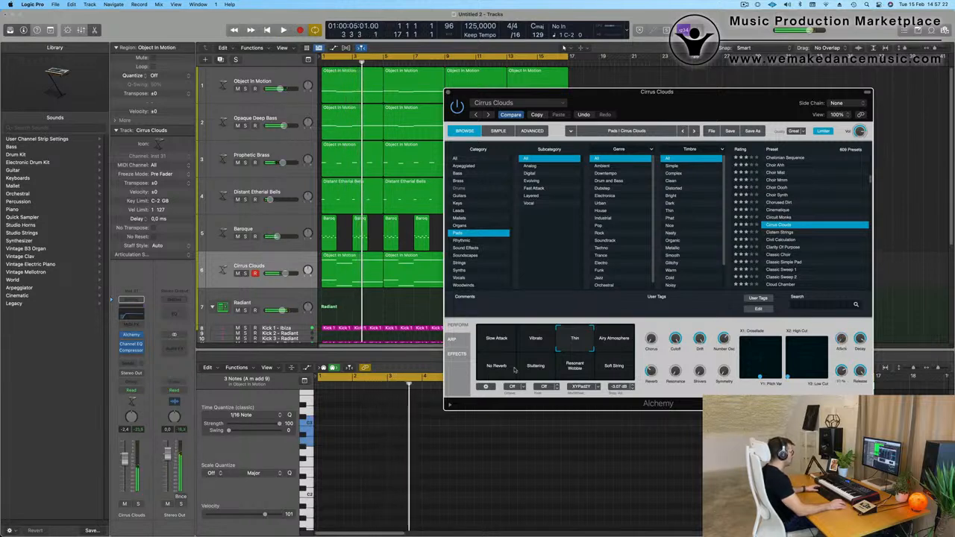
Step: Try the No Reverb variation of Cirrus Clouds from the start with the track's volume at -4.0 dB
key("space")
key("space")
key("super+w")
key("space")
left_click(513, 373)
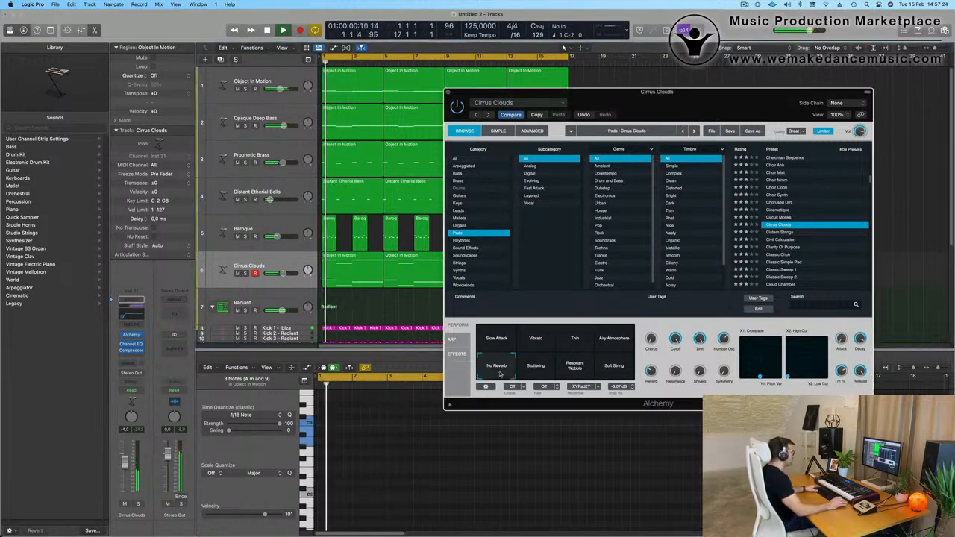
key("space")
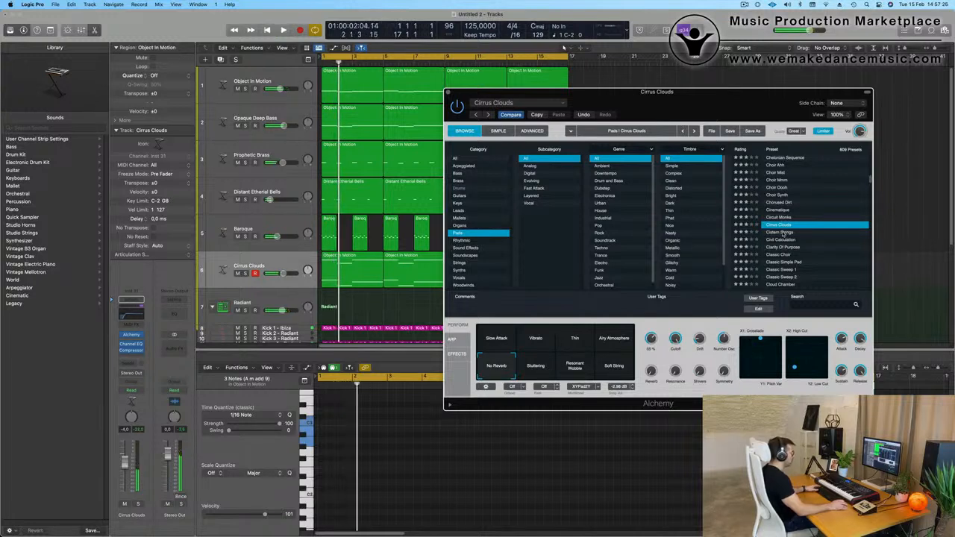
Step: Audition the Cistern Strings pad, and replace it with the Classic Sweep 1 preset
key("space")
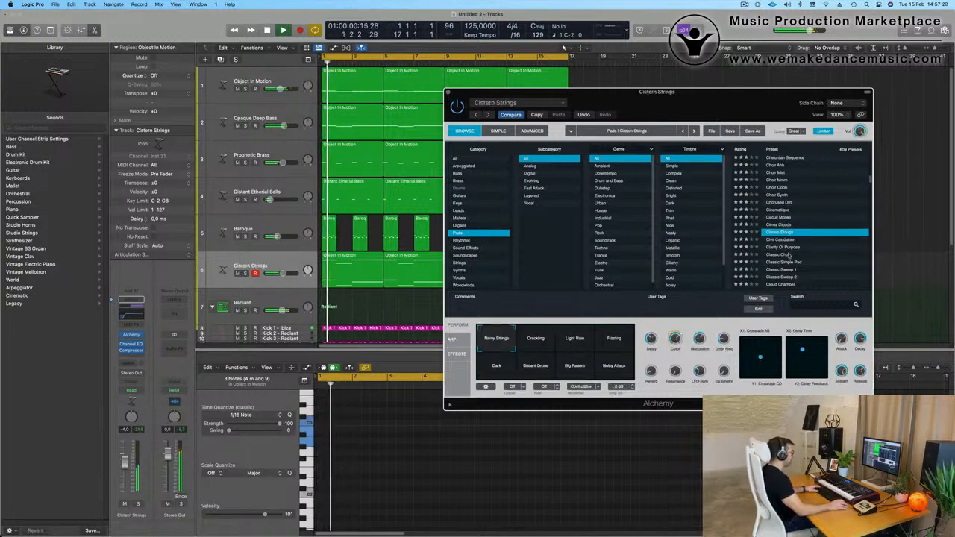
left_click_drag(730, 104, 614, 95)
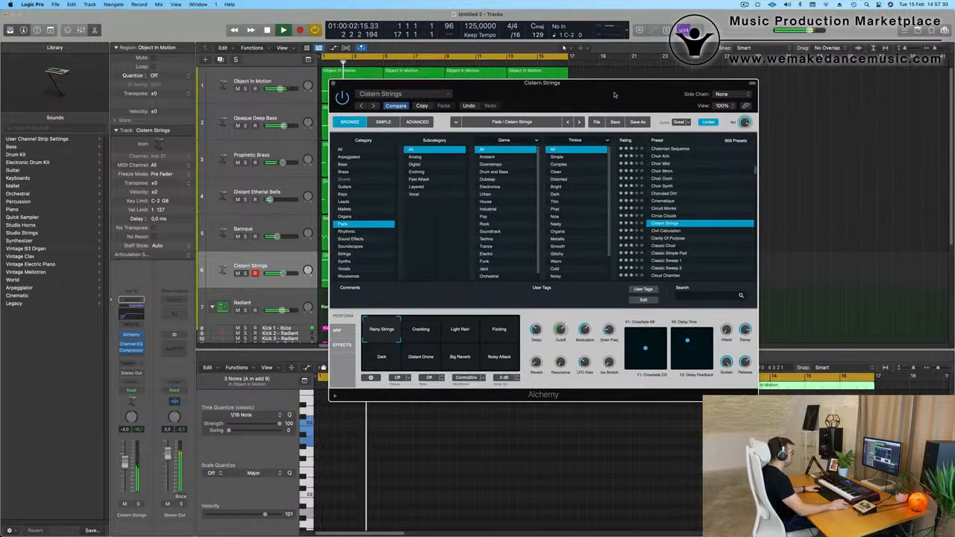
scroll(679, 261, "down", 3)
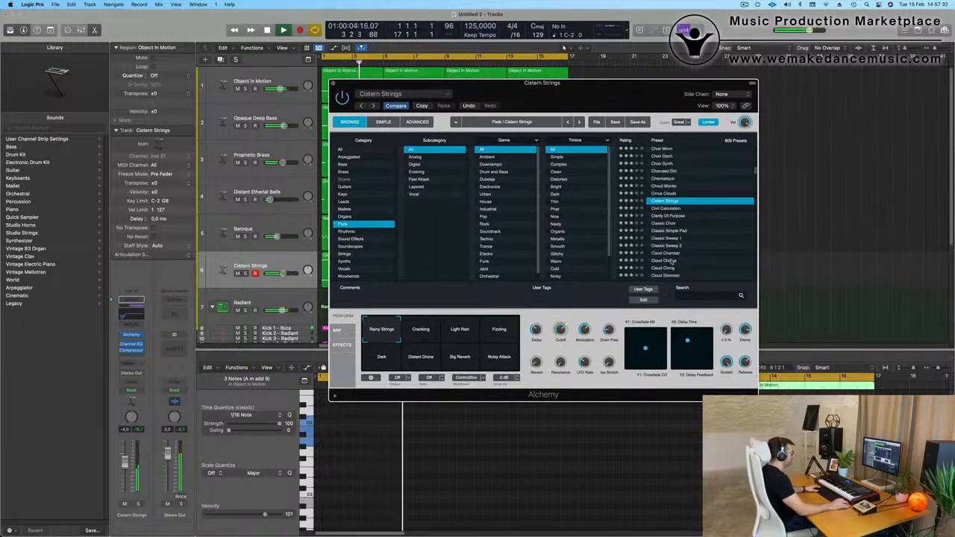
left_click(661, 239)
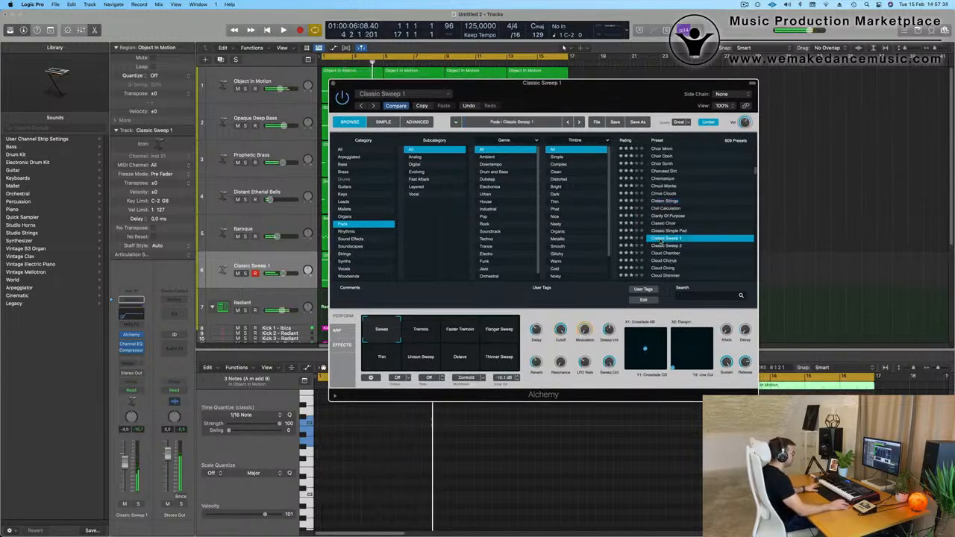
left_click_drag(600, 101, 653, 121)
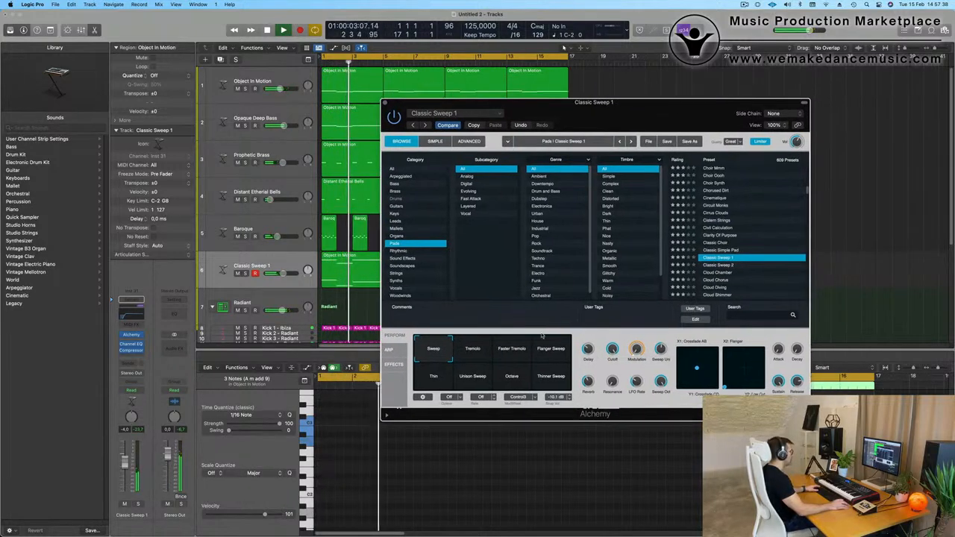
Step: Audition Classic Sweep 1's Tremolo, Faster Tremolo, Flanger Sweep, Thin, Unison Sweep, Octave and Thinner Sweep variations, with the track's volume at -3.9 dB
left_click(478, 356)
left_click(519, 353)
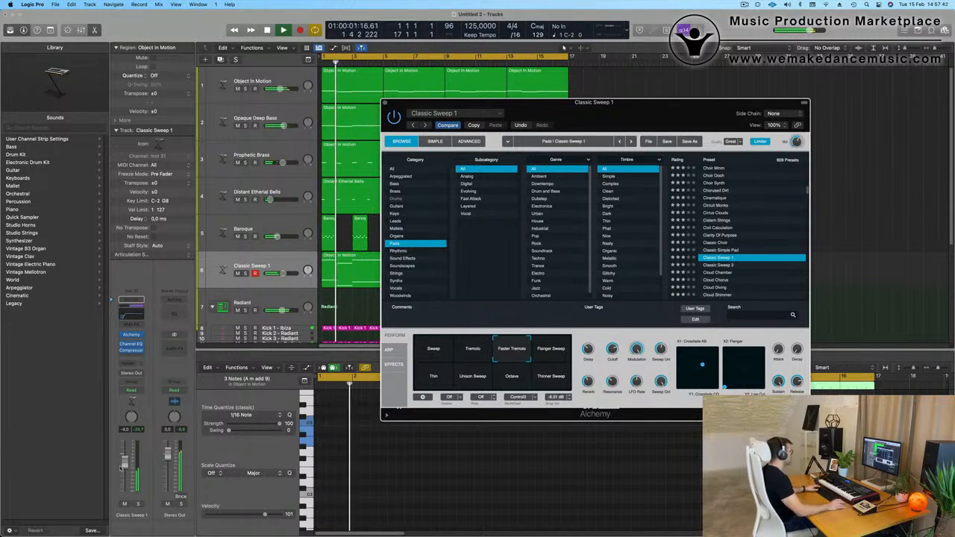
left_click_drag(121, 469, 121, 467)
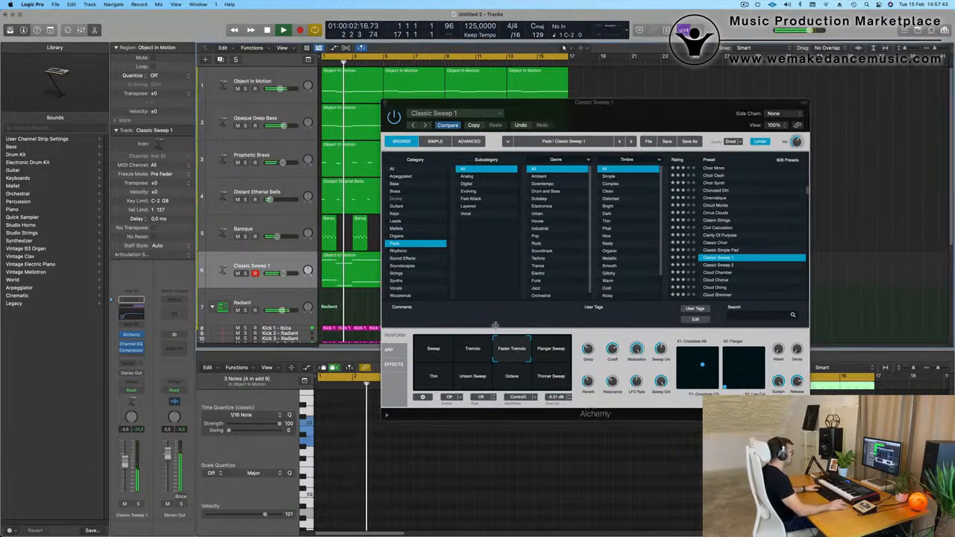
left_click(557, 359)
left_click(430, 381)
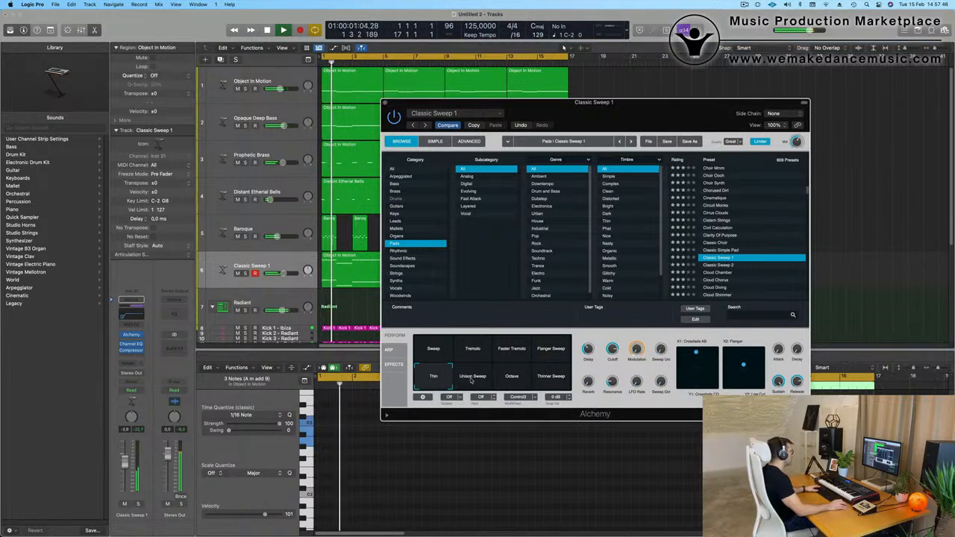
left_click(472, 378)
left_click(512, 377)
left_click(554, 380)
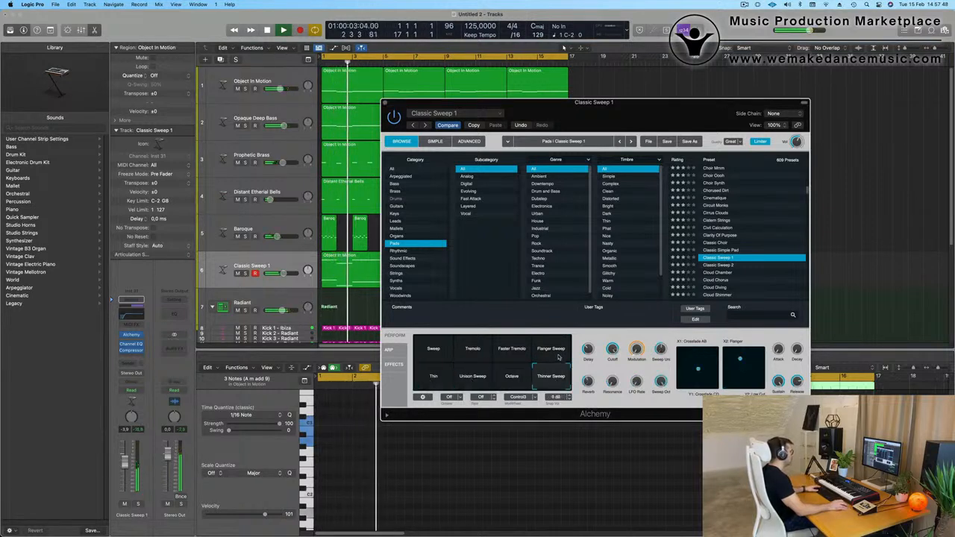
left_click(559, 359)
key("space")
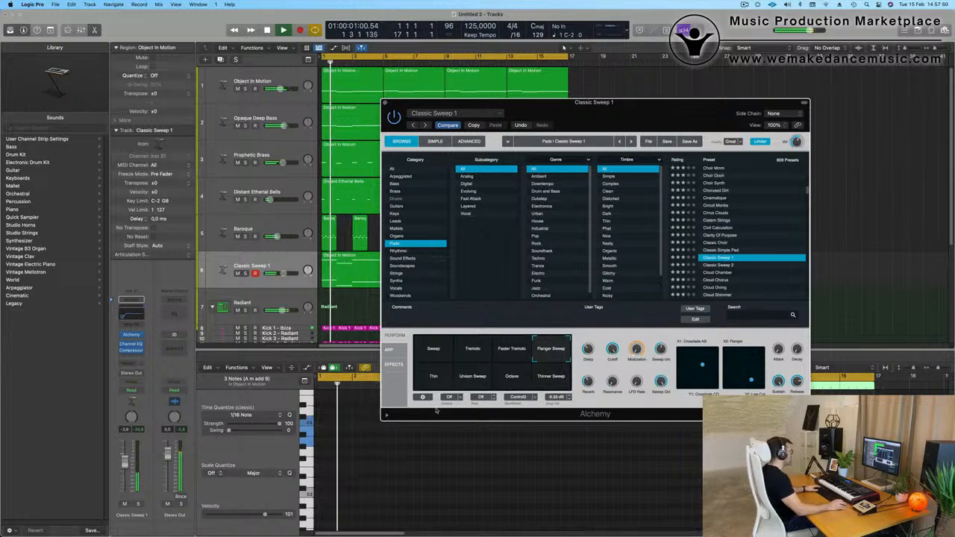
Step: Return Classic Sweep 1 to its Sweep variation, set the track's volume to -1.1 dB during playback, and close the Alchemy window
left_click(446, 348)
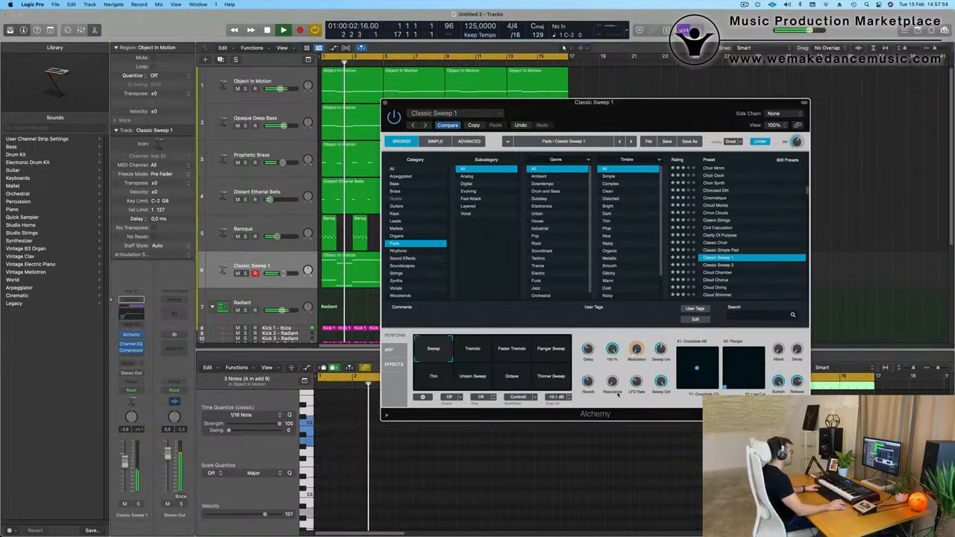
key("space")
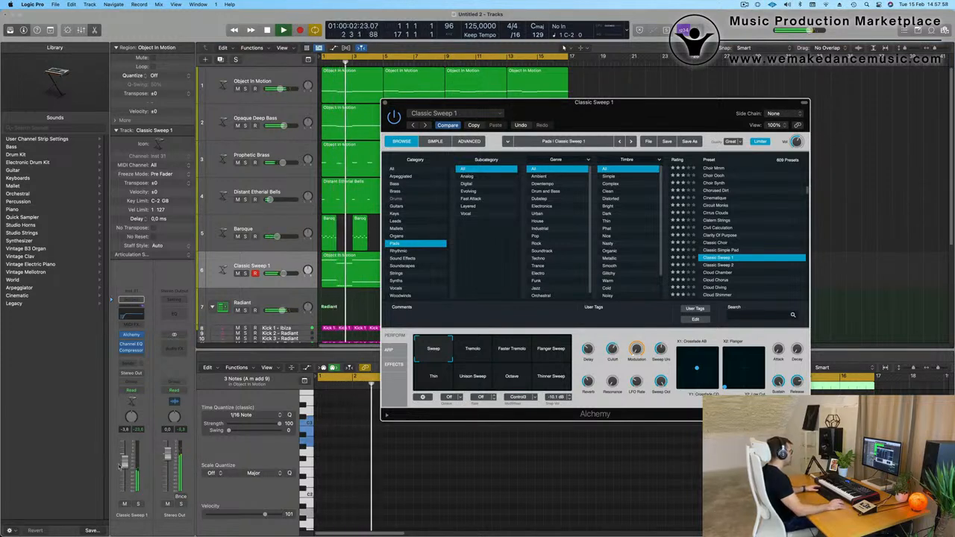
left_click_drag(124, 463, 124, 457)
key("Return")
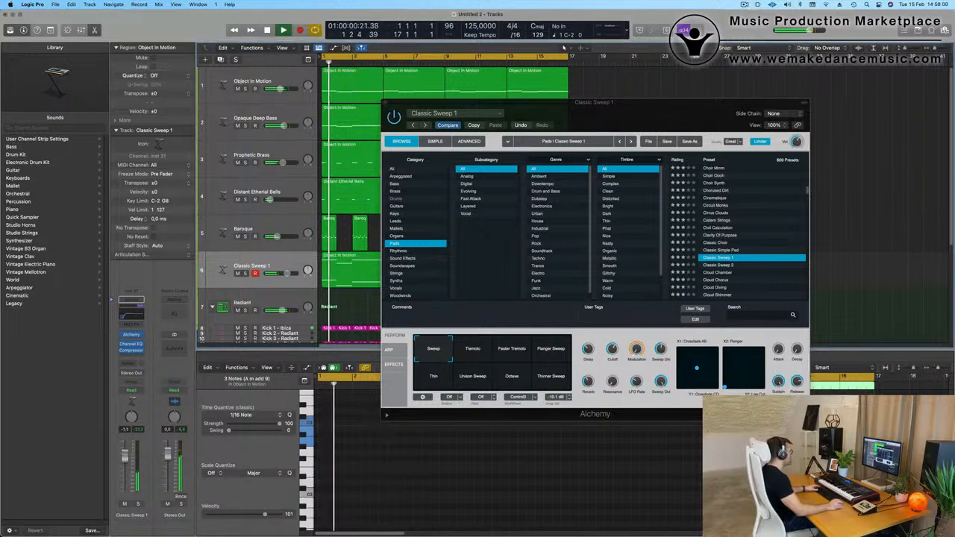
left_click(613, 348)
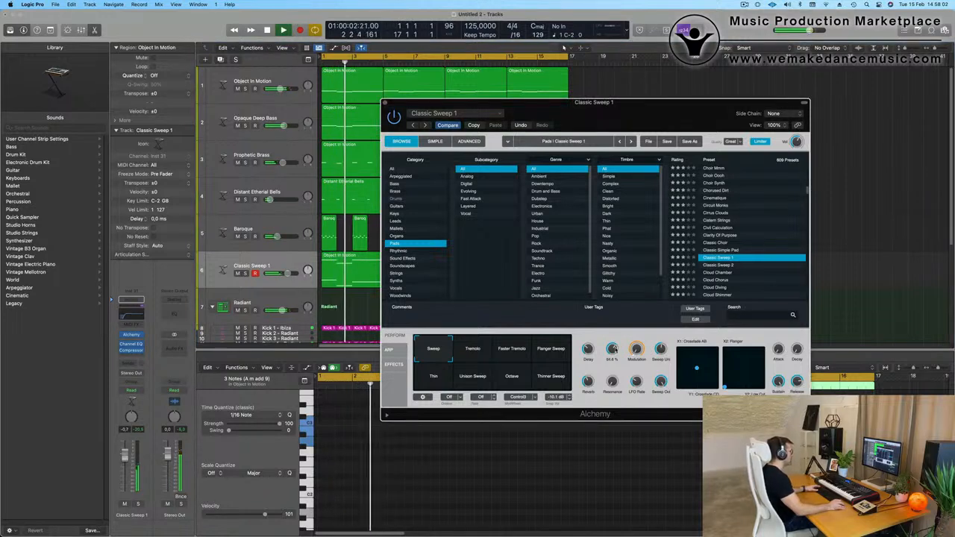
left_click_drag(643, 121, 656, 113)
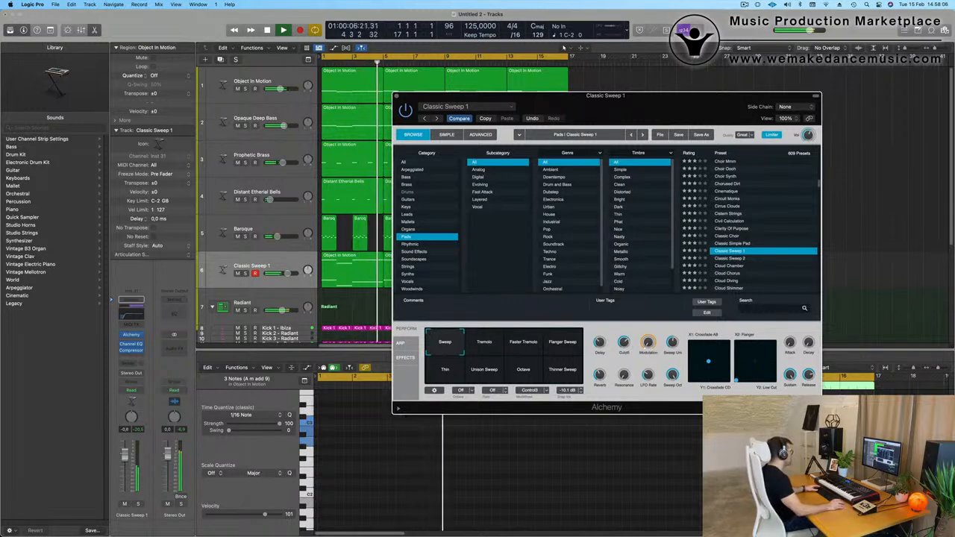
left_click_drag(288, 274, 288, 274)
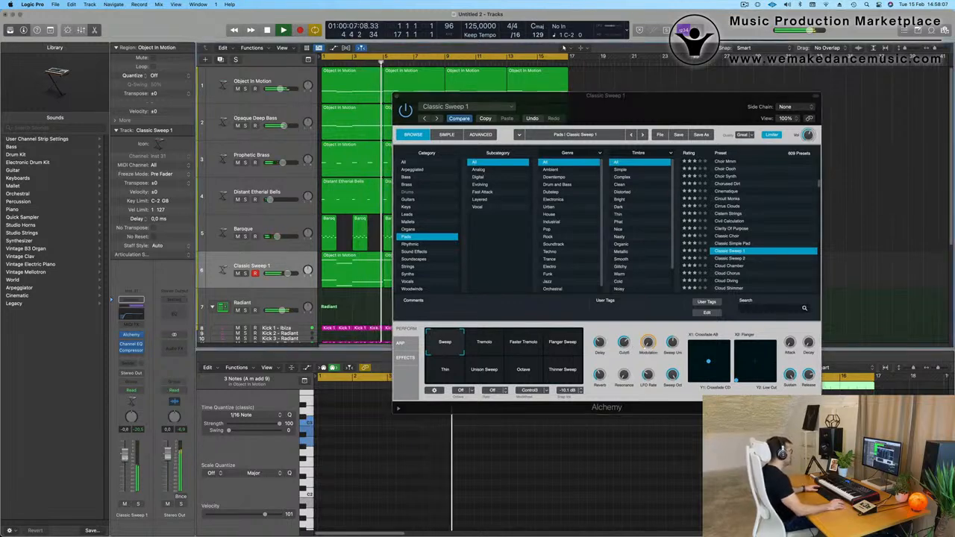
left_click(397, 98)
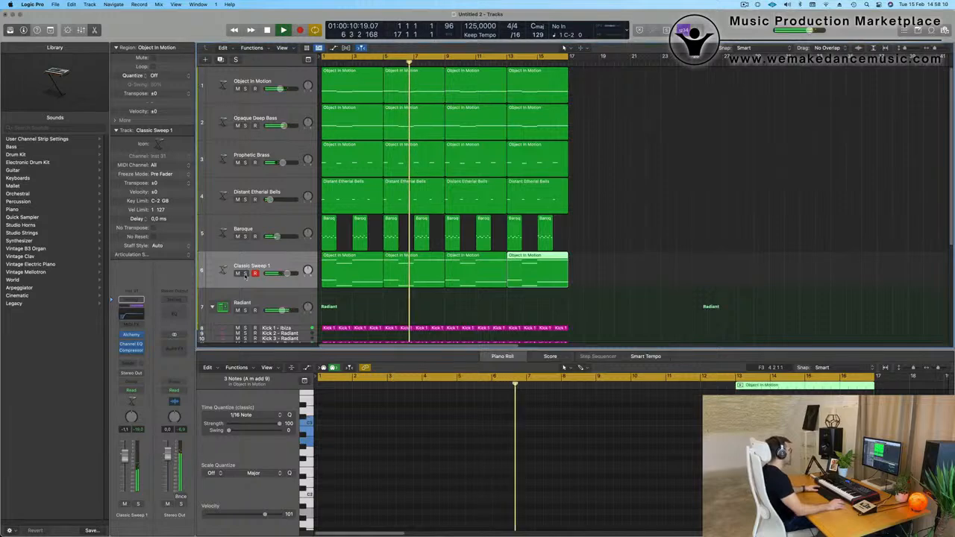
Step: Briefly solo the Classic Sweep 1 track, and listen to its regions within the full arrangement
left_click(245, 273)
left_click(244, 274)
left_click(288, 263)
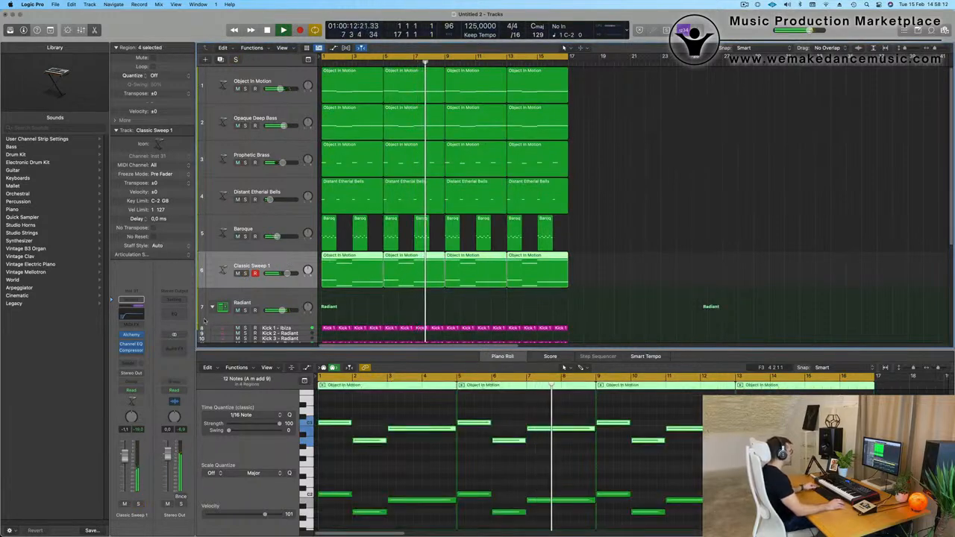
scroll(523, 254, "down", 2)
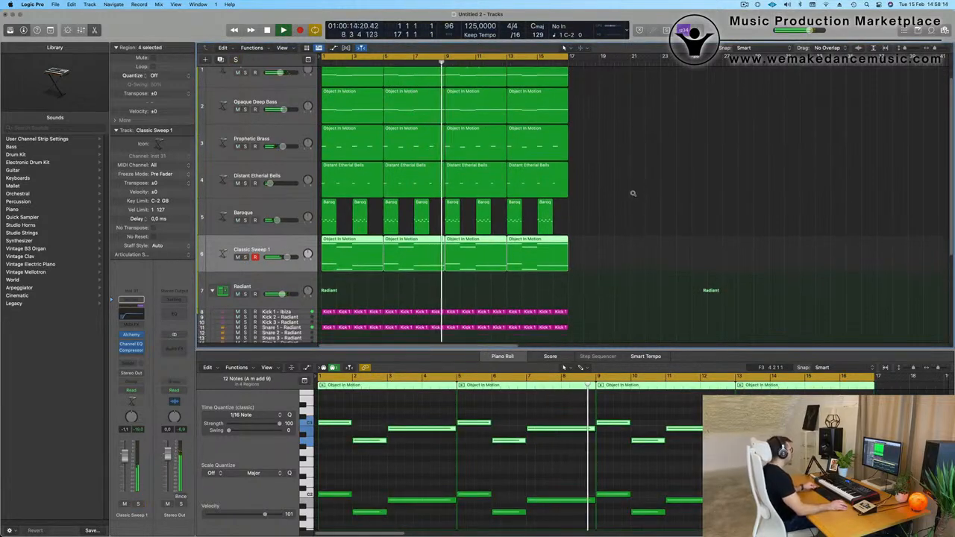
scroll(632, 195, "up", 2)
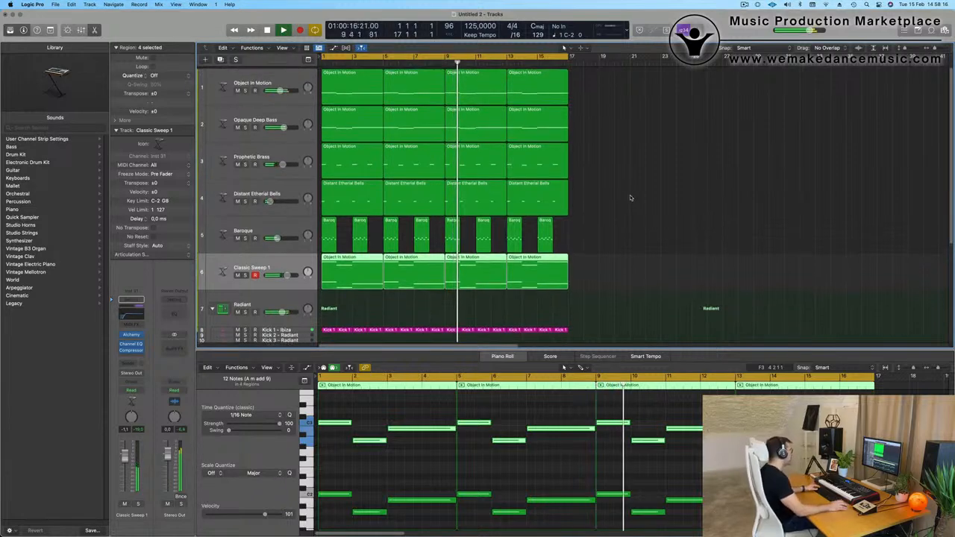
left_click(630, 198)
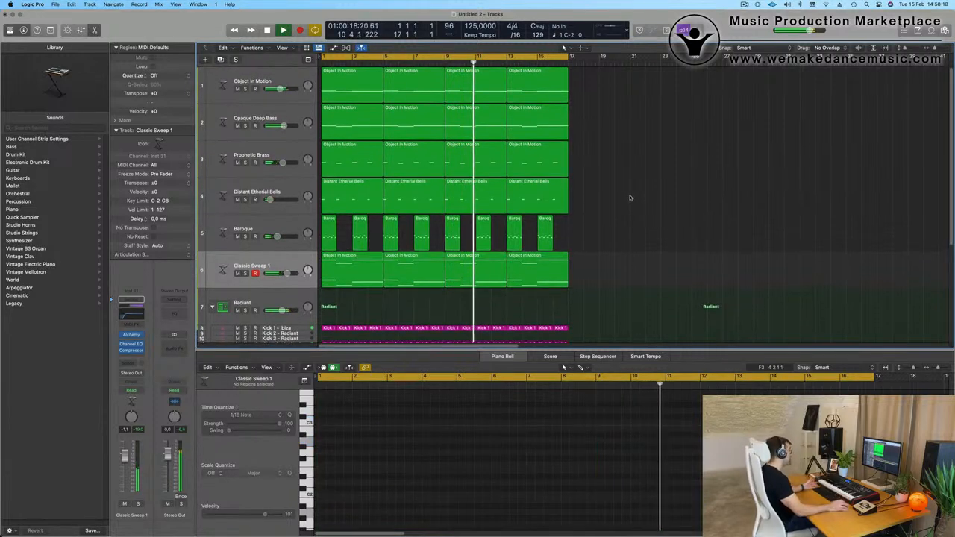
left_click(284, 270)
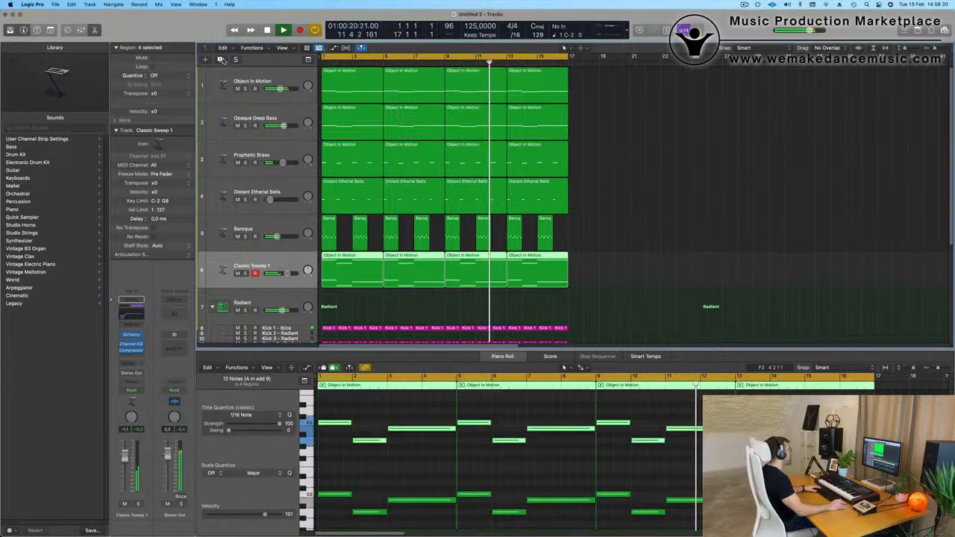
Step: Repeat all regions on every track once after bar 16 to extend the arrangement through bar 32
key("super+a")
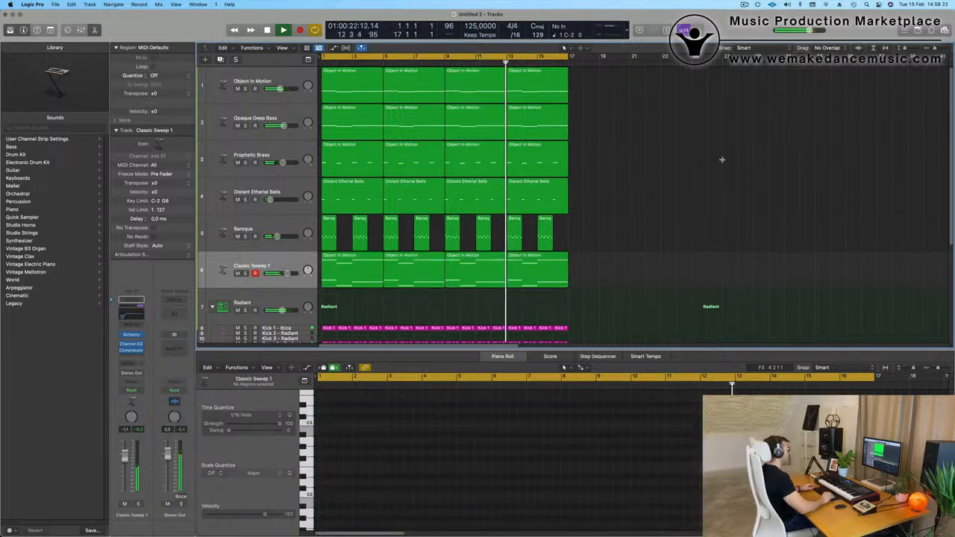
key("super+r")
key("super+Left")
key("super+Left")
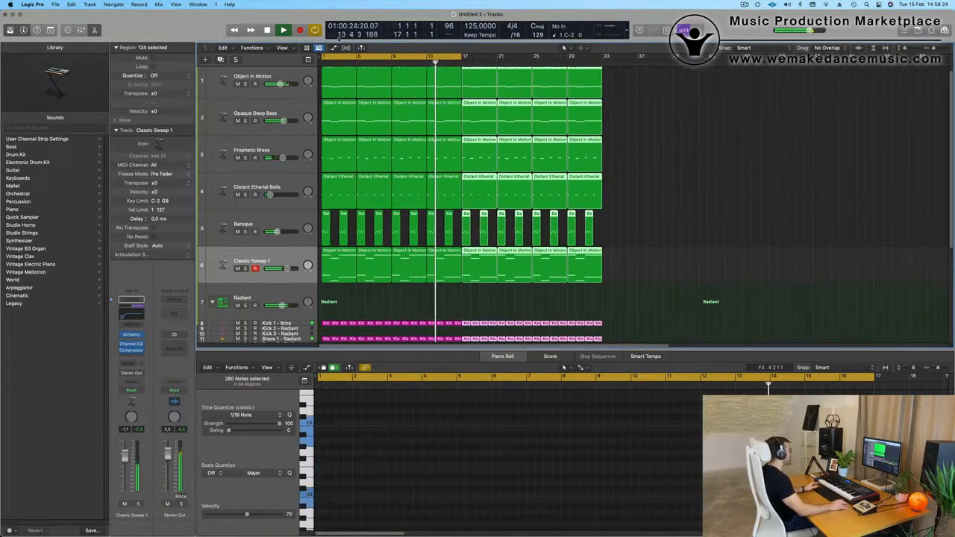
Step: Show the secondary time ruler, extend the cycle range from bar 17 to bar 33, and restart playback from the beginning
left_click(292, 48)
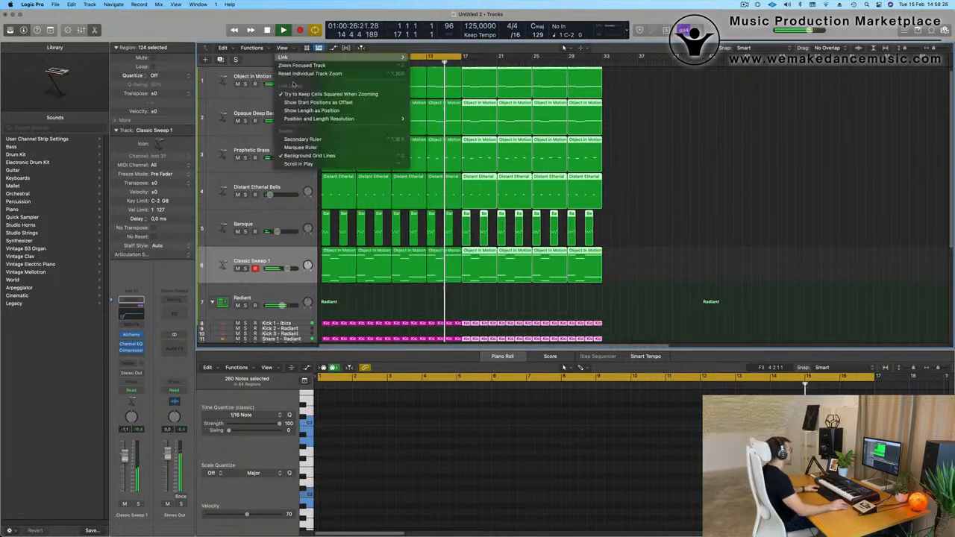
left_click(365, 139)
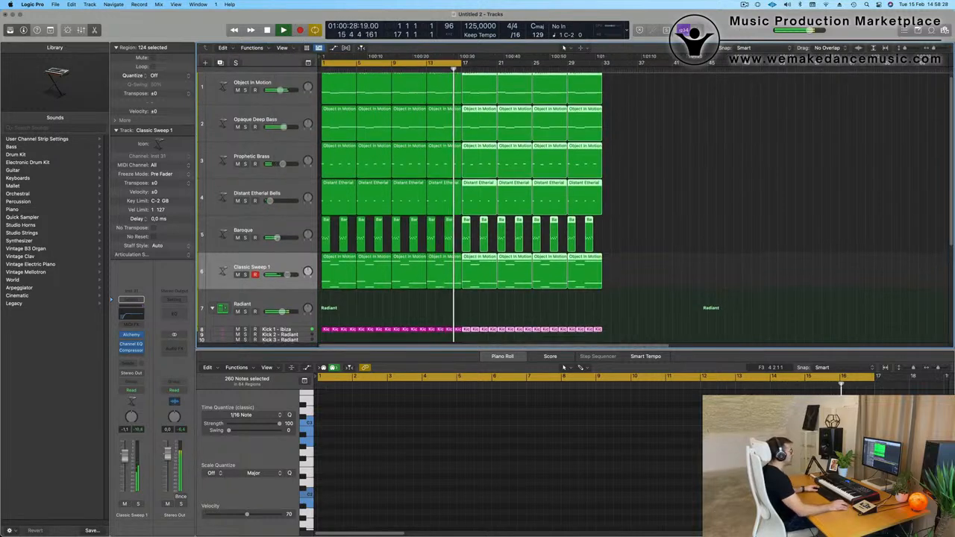
left_click(691, 141)
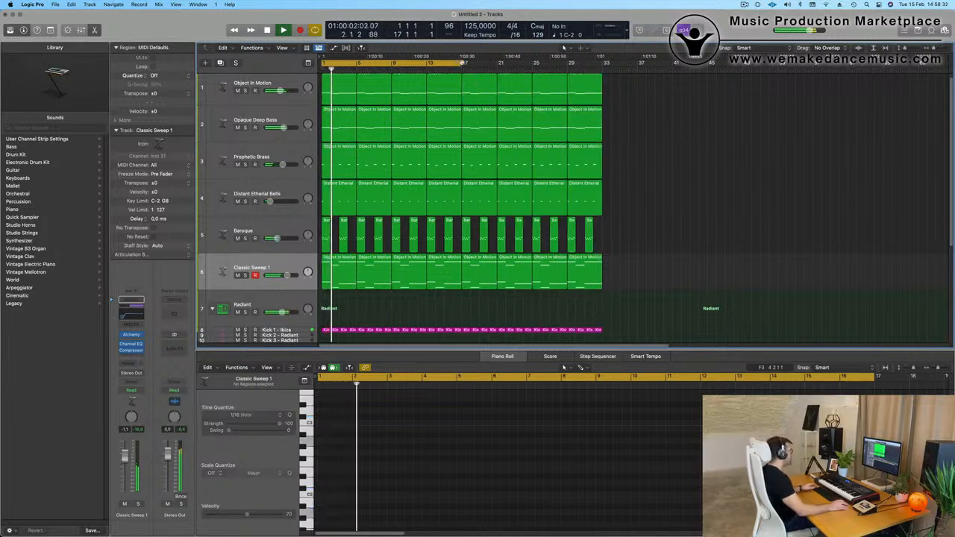
left_click_drag(474, 77, 595, 78)
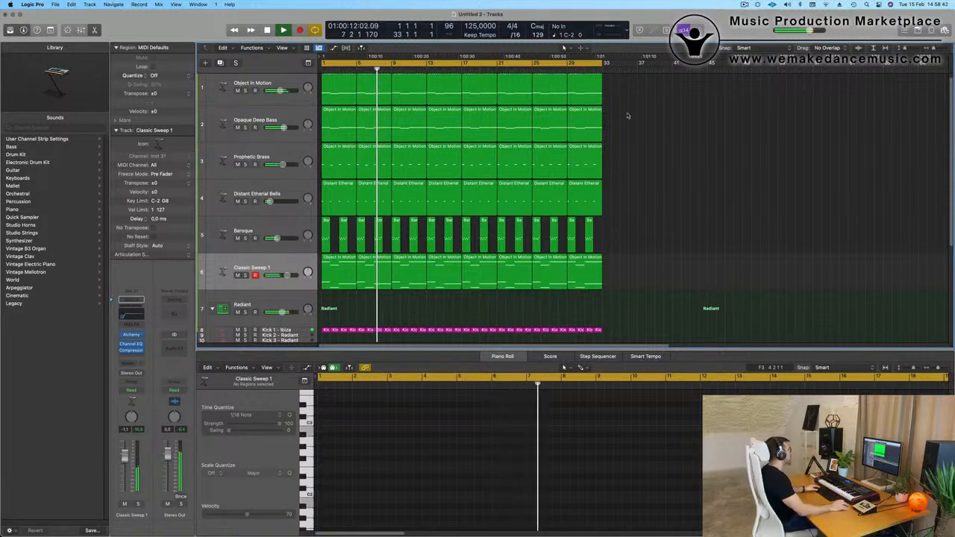
key("Return")
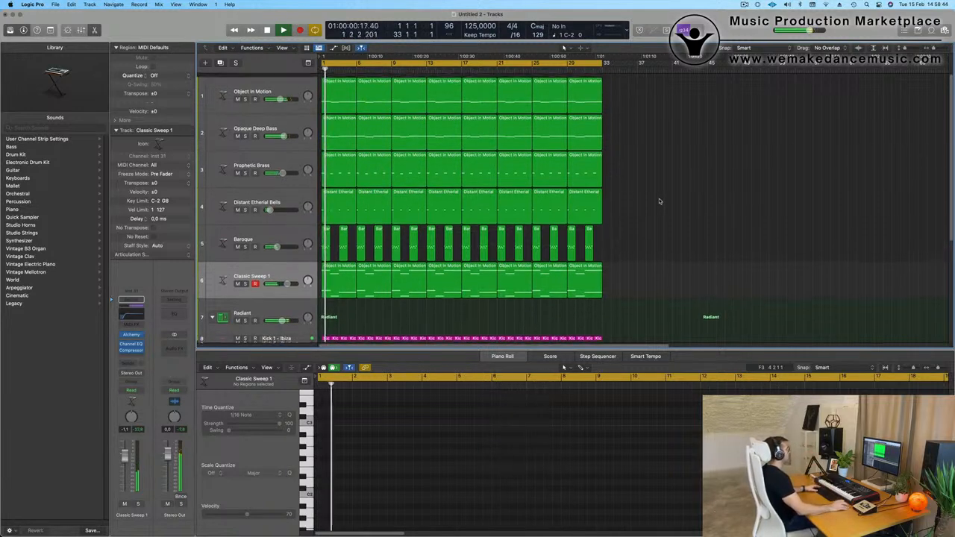
Step: Repeat all regions on every track once after bar 32 to fill through bar 64, and extend the cycle range to bar 65
key("space")
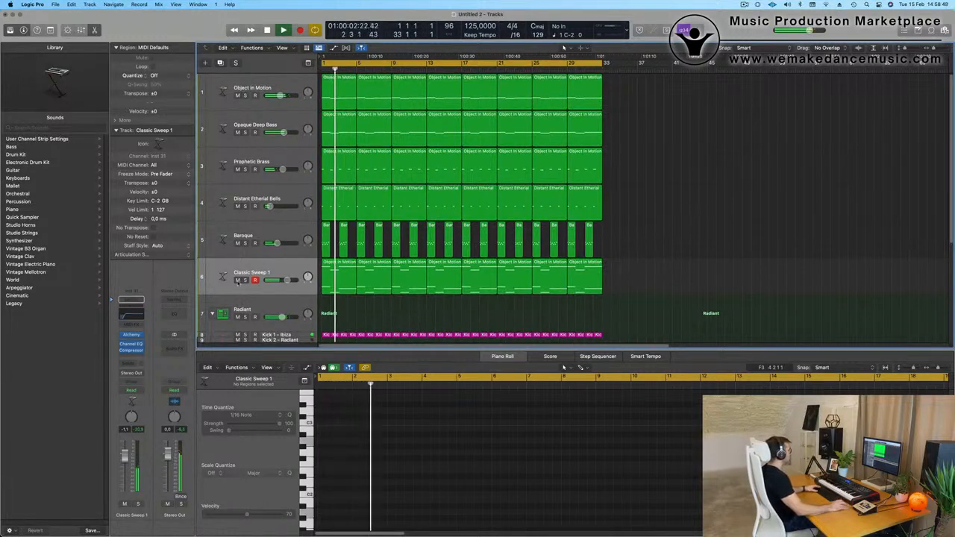
left_click(285, 269)
key("space")
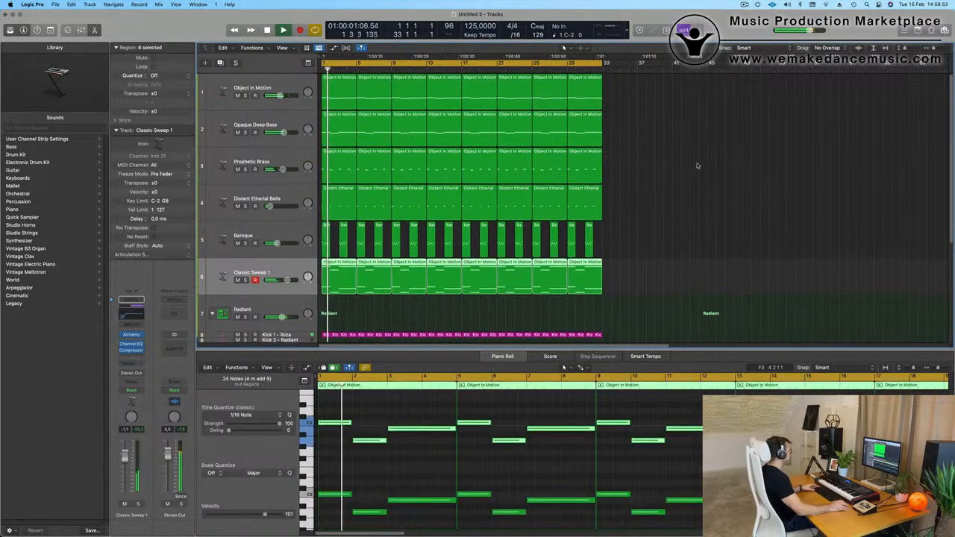
key("super+a")
key("super+r")
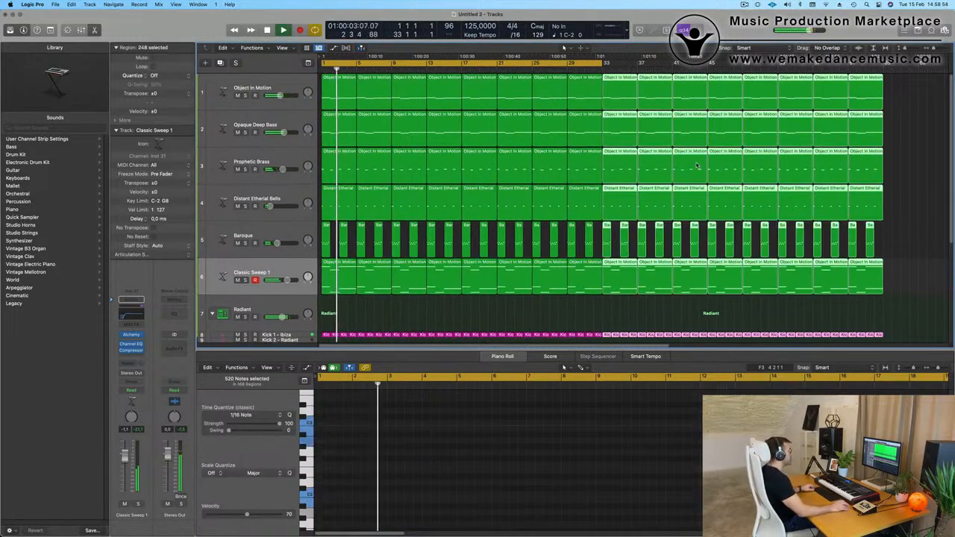
key("super+Left")
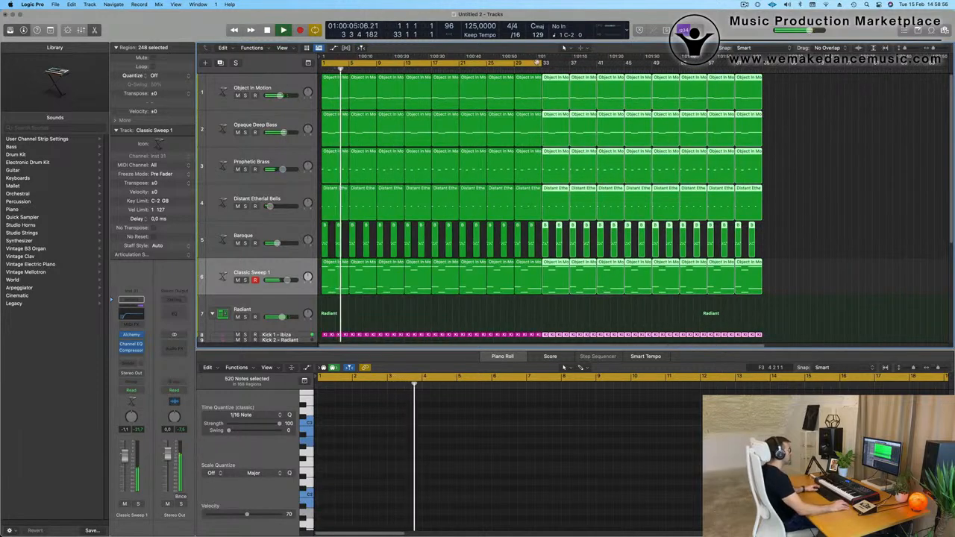
left_click_drag(542, 63, 763, 77)
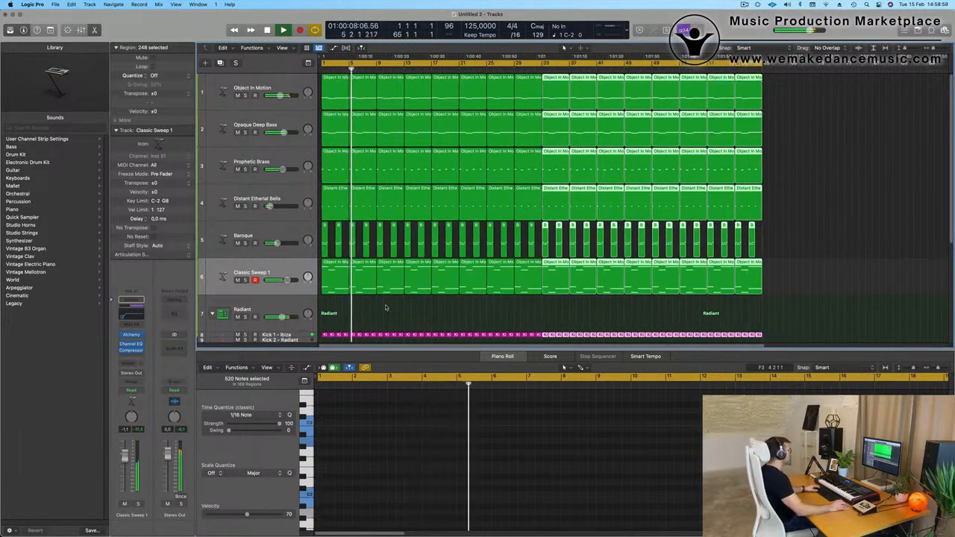
Step: Duplicate the Classic Sweep 1 track with its instrument settings, without its regions, and open the new track's Alchemy window
left_click(290, 270)
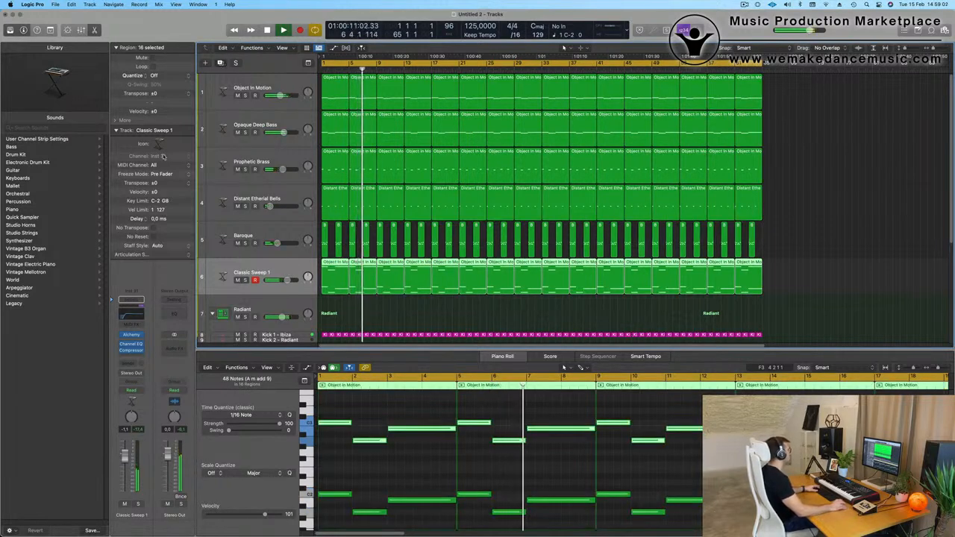
key("super+d")
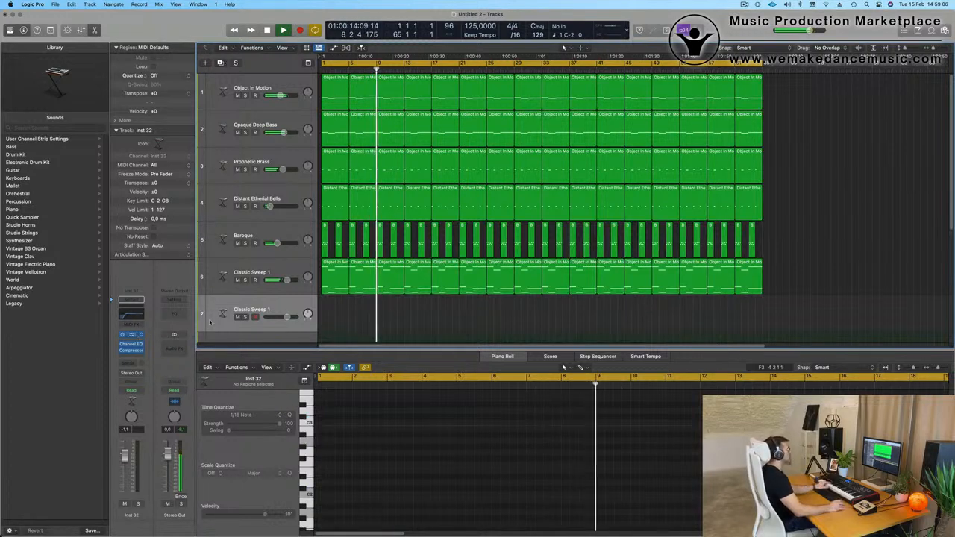
left_click(132, 337)
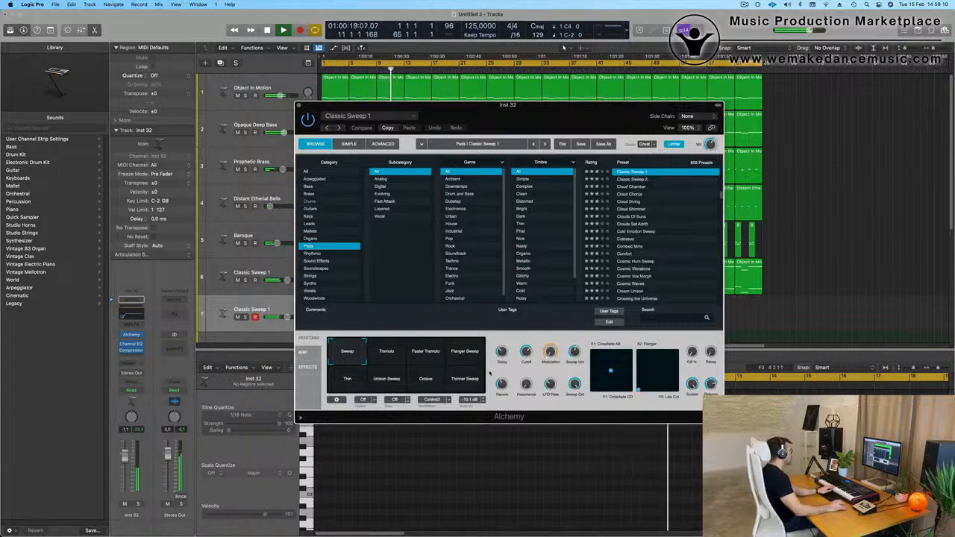
left_click_drag(534, 114, 600, 124)
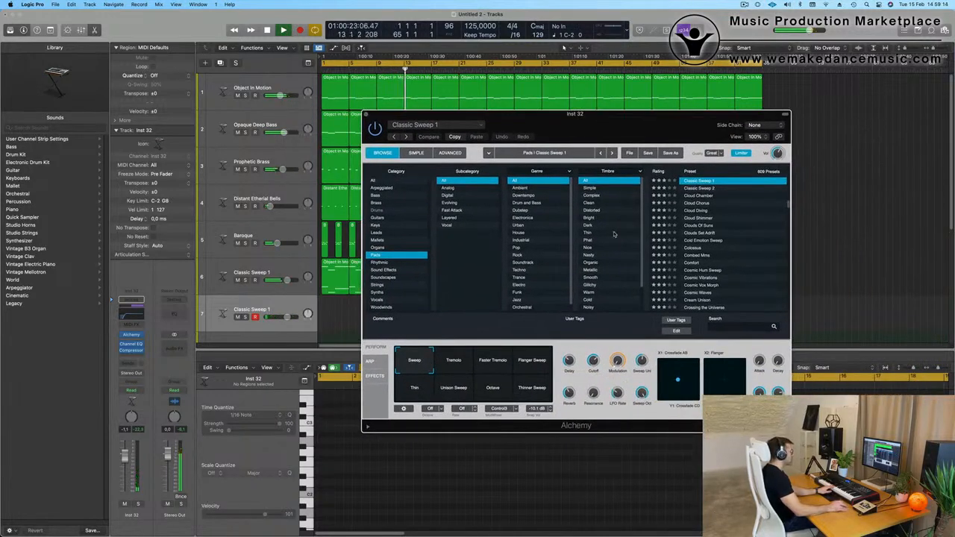
Step: Try the Colossus pad preset on the new track, and load Brassy Jazz Ensemble from the Fast Attack pads instead
left_click(692, 251)
left_click(453, 212)
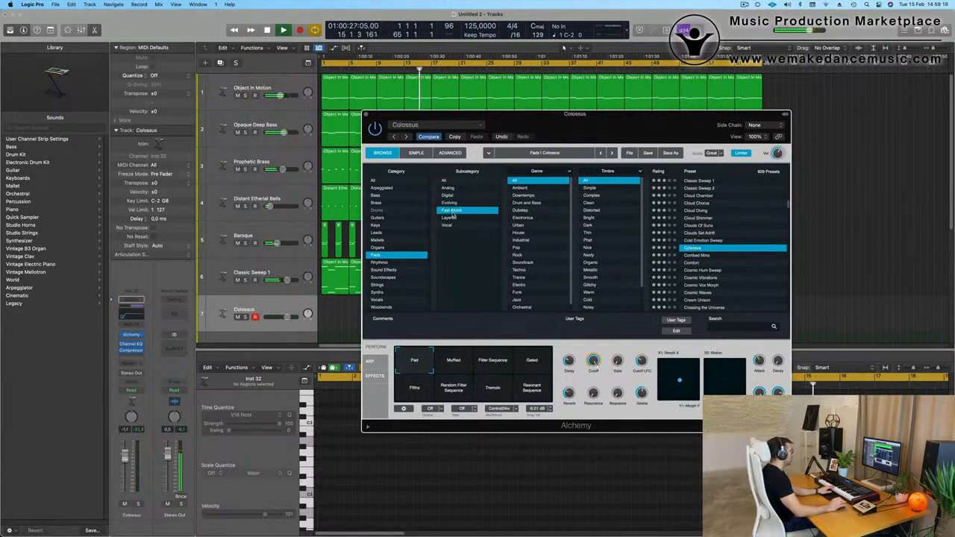
left_click(702, 211)
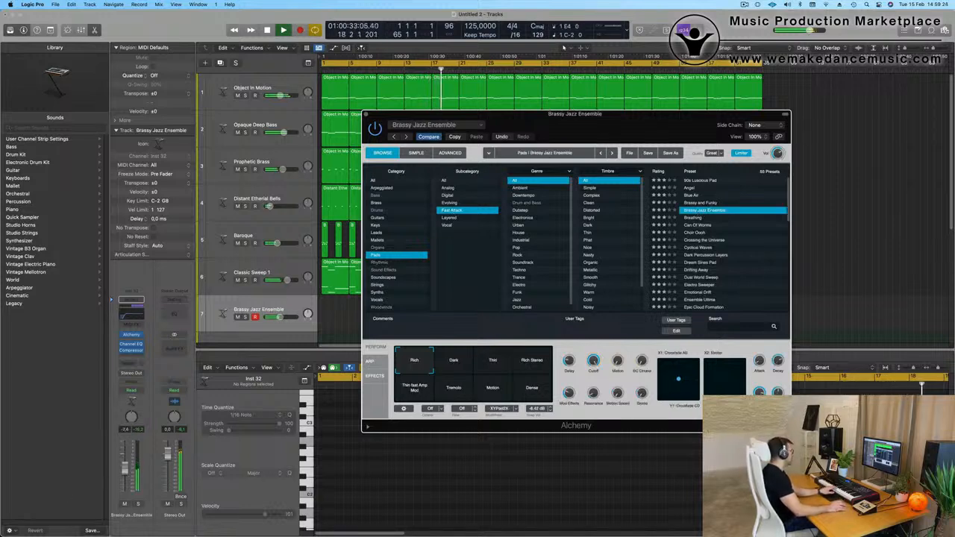
Step: Add a Bus 5 send to the Brassy Jazz Ensemble track
left_click(133, 363)
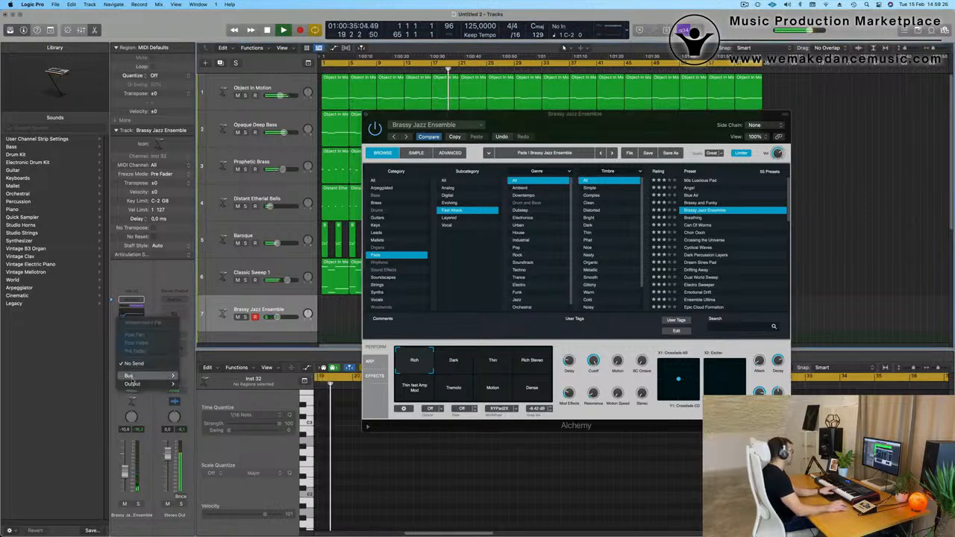
mouse_move(137, 376)
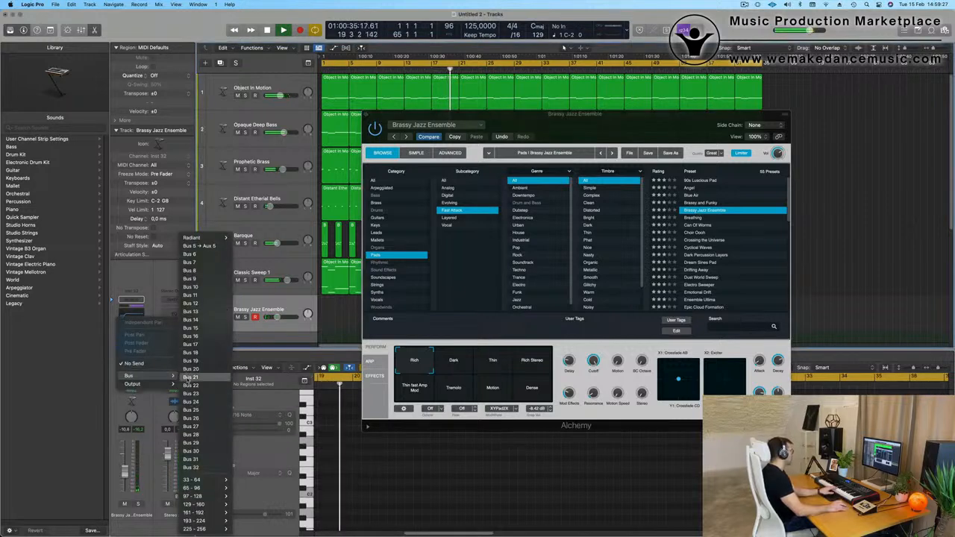
left_click(208, 248)
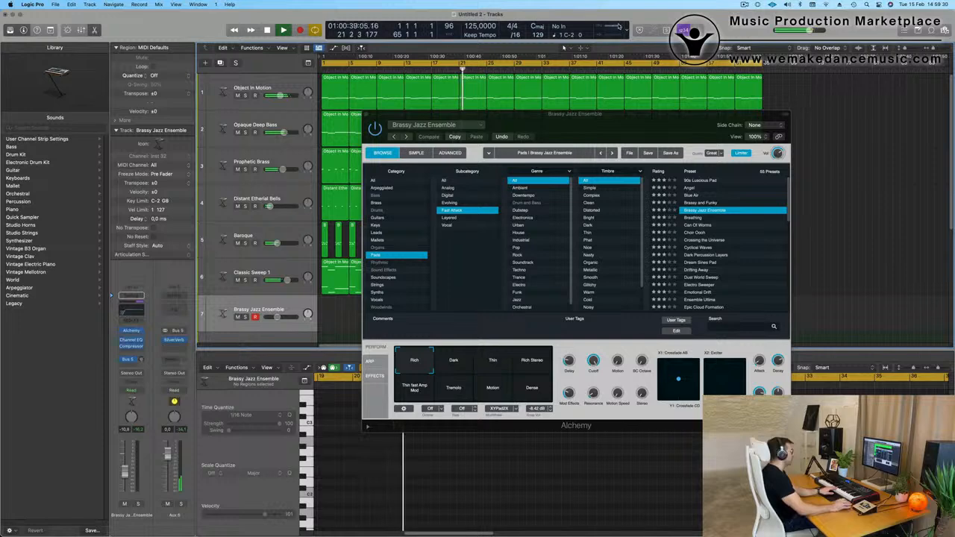
Step: Open the Performance Meter to check the processing load, and move it and the Alchemy window clear of the track headers
left_click(618, 28)
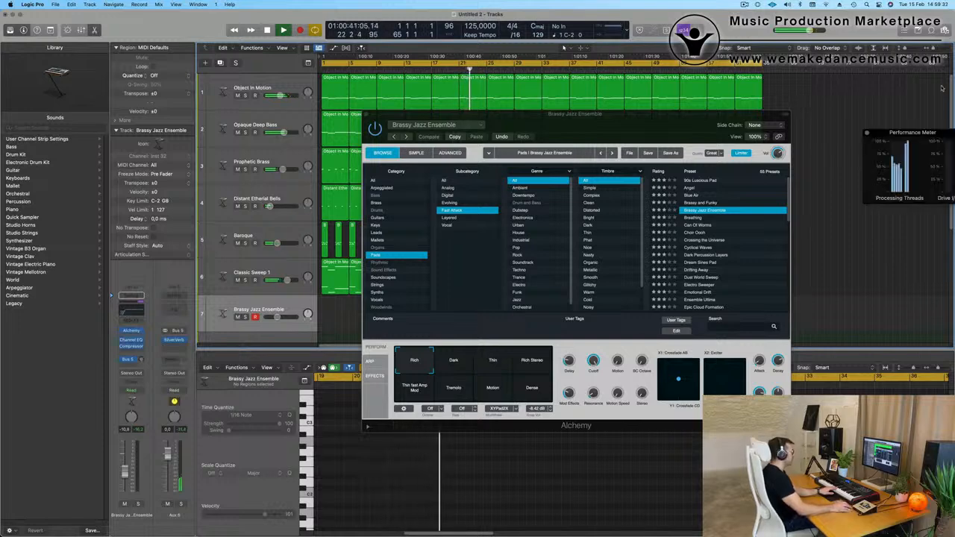
left_click_drag(919, 136, 723, 60)
left_click_drag(596, 122, 798, 184)
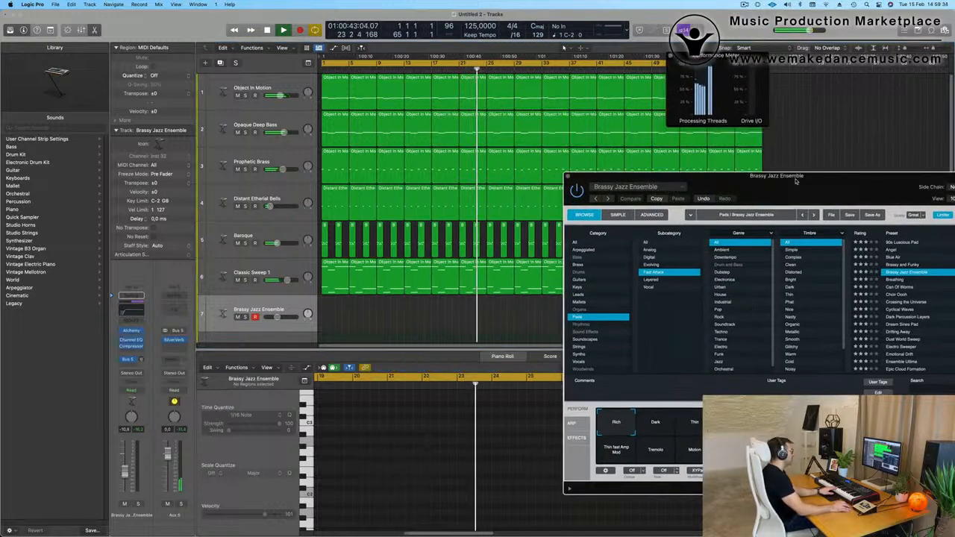
Step: Compare the arrangement from the beginning with the Baroque and Classic Sweep 1 tracks muted and unmuted, and reselect the Brassy Jazz Ensemble track
left_click(237, 244)
left_click(237, 280)
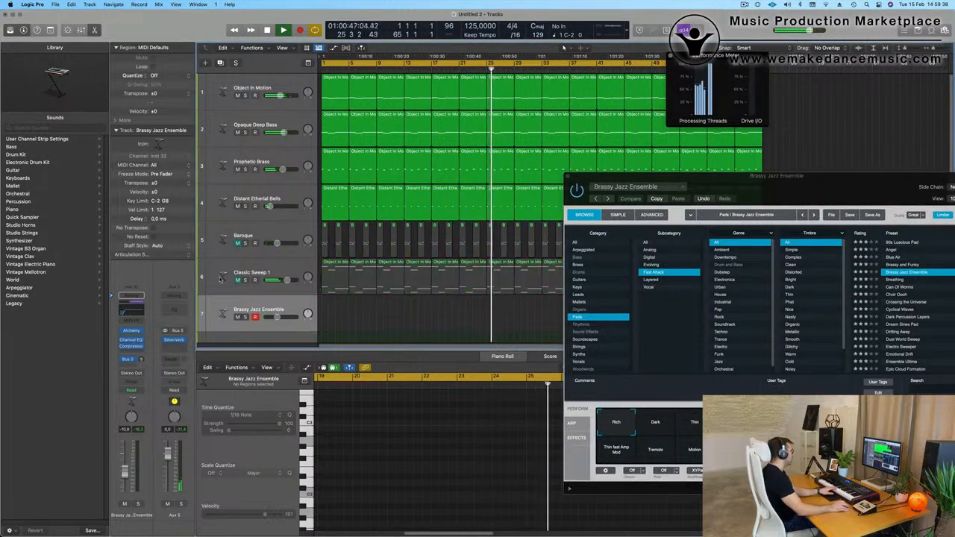
key("Return")
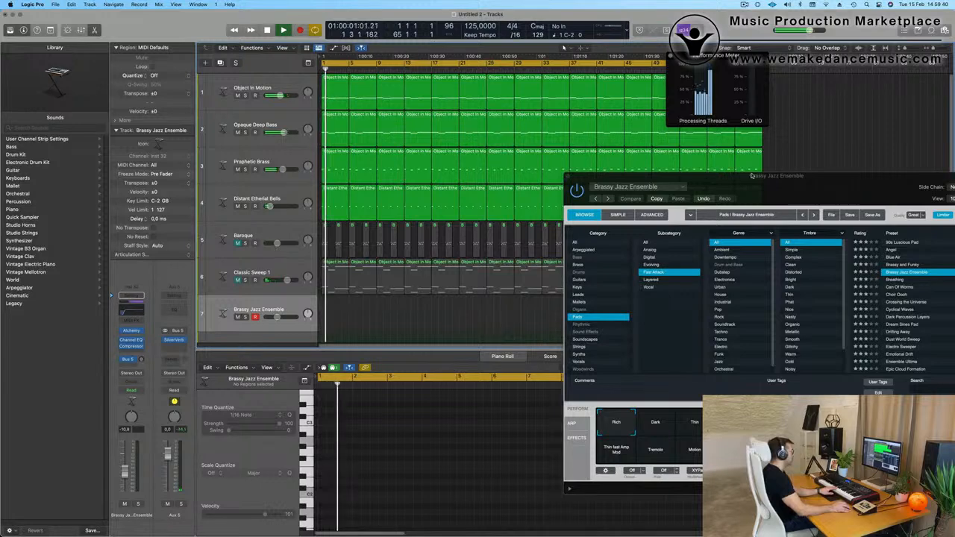
left_click_drag(809, 181, 783, 162)
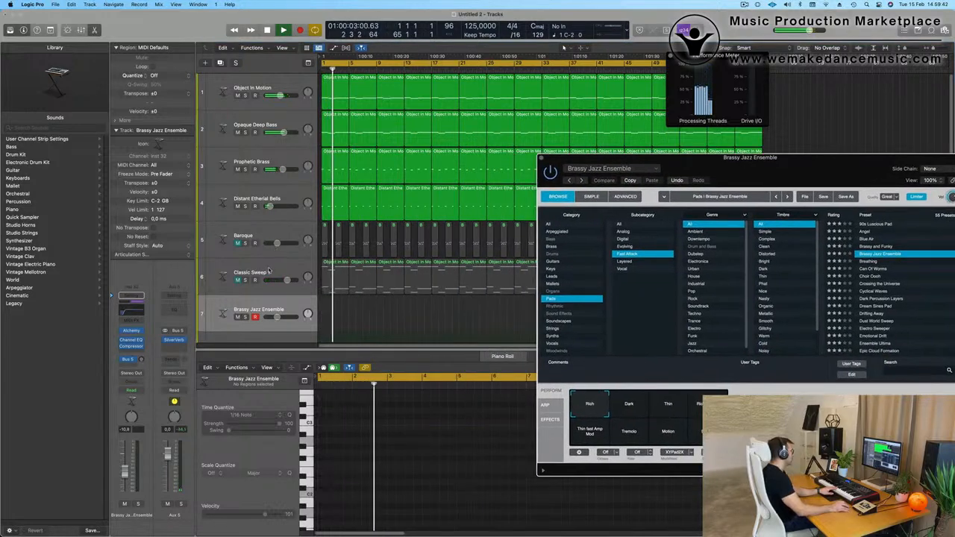
left_click(236, 271)
left_click(238, 243)
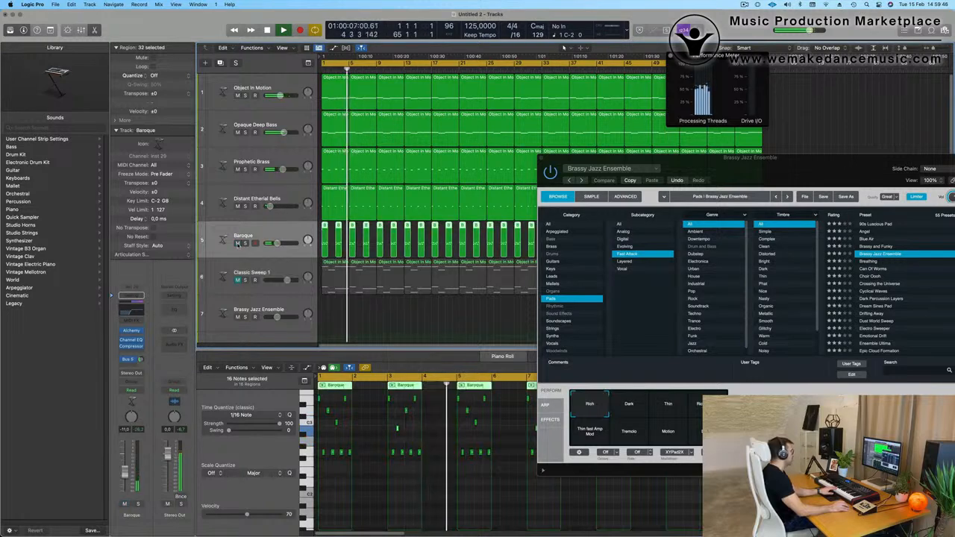
left_click(285, 272)
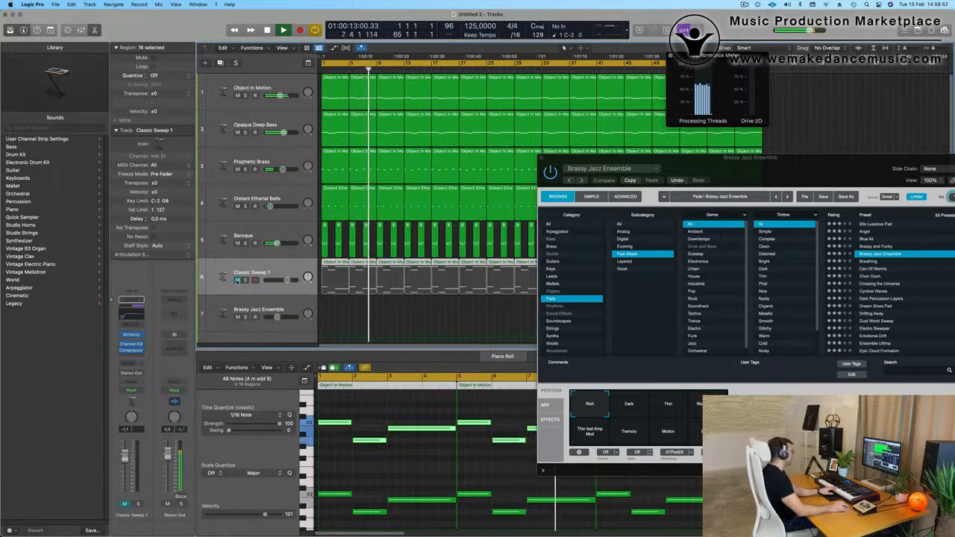
left_click(237, 280)
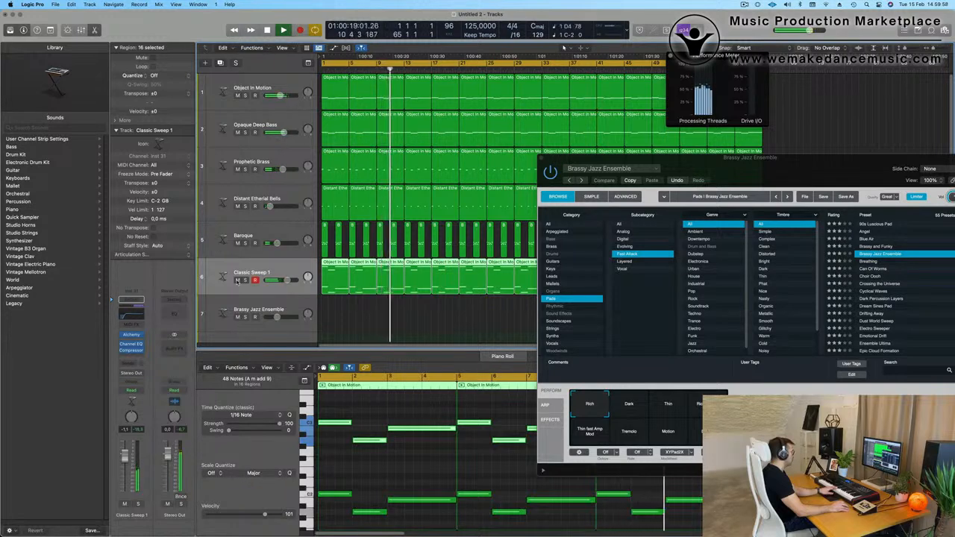
left_click(265, 303)
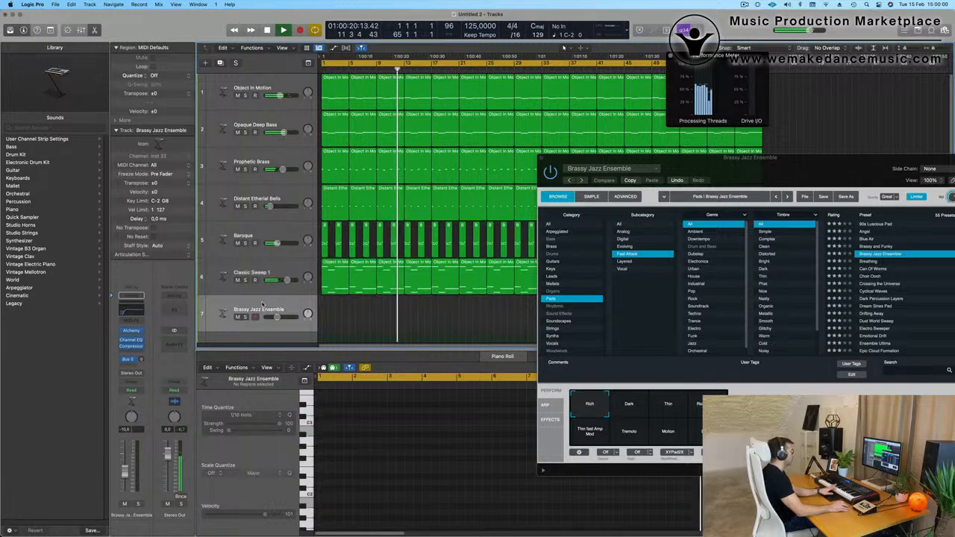
Step: Mute the Classic Sweep 1, Baroque and Distant Etherial Bells tracks, and close the Performance Meter
left_click_drag(784, 171, 765, 71)
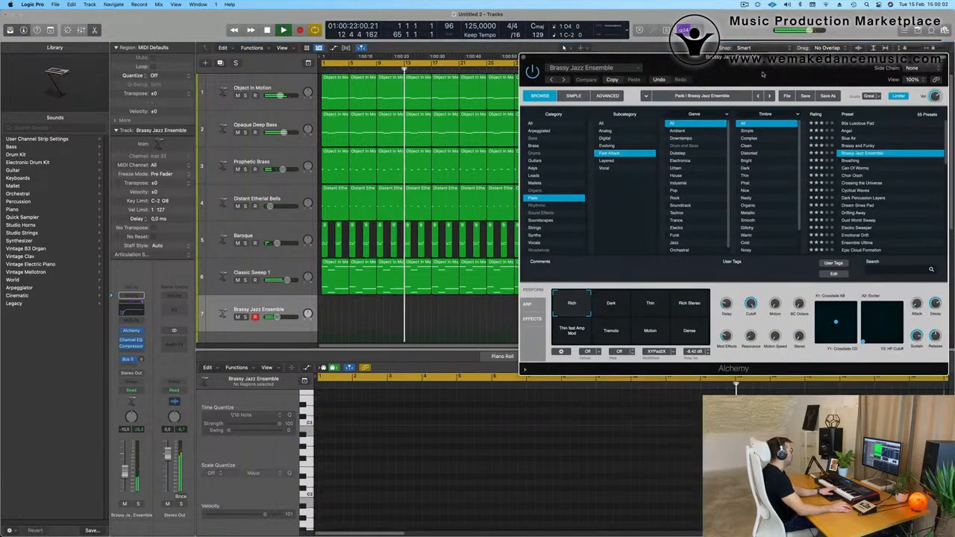
left_click(237, 280)
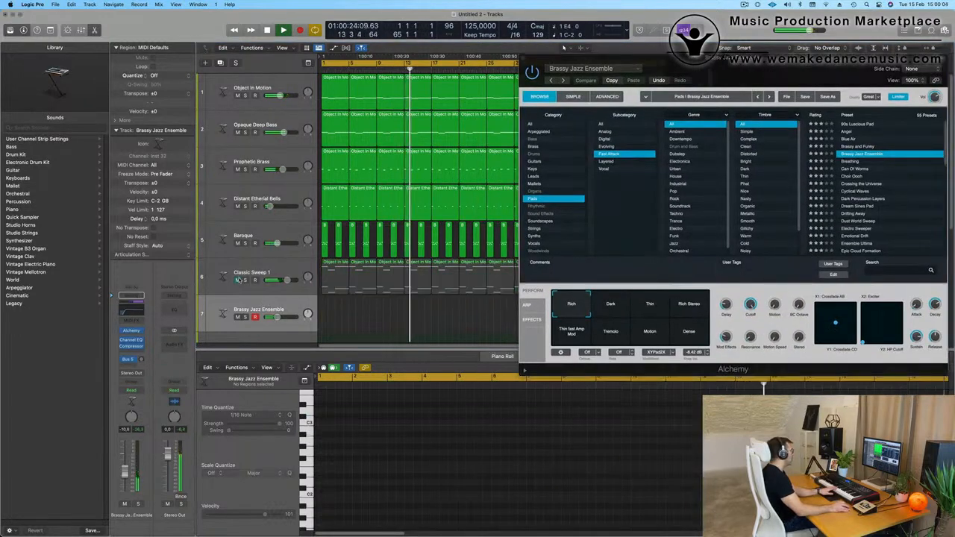
left_click(238, 243)
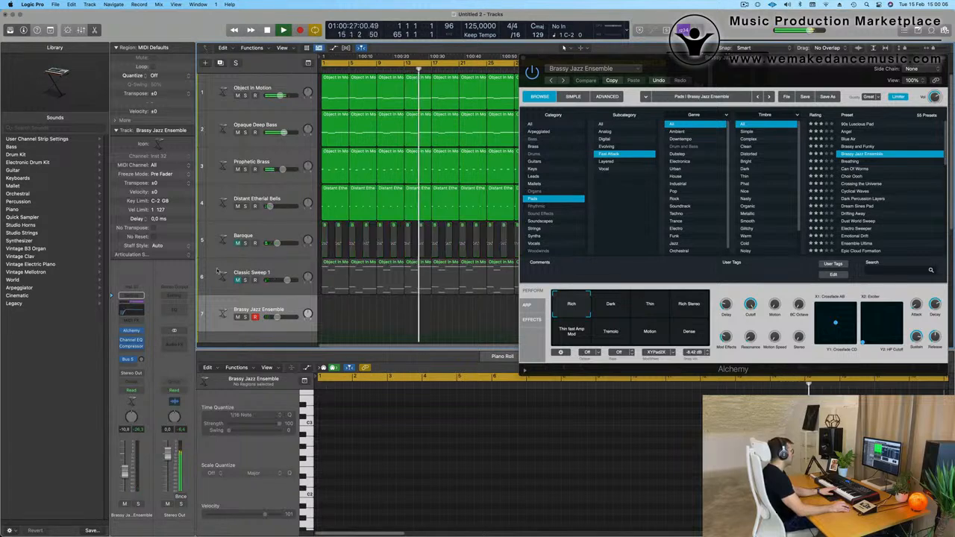
left_click_drag(776, 60, 659, 223)
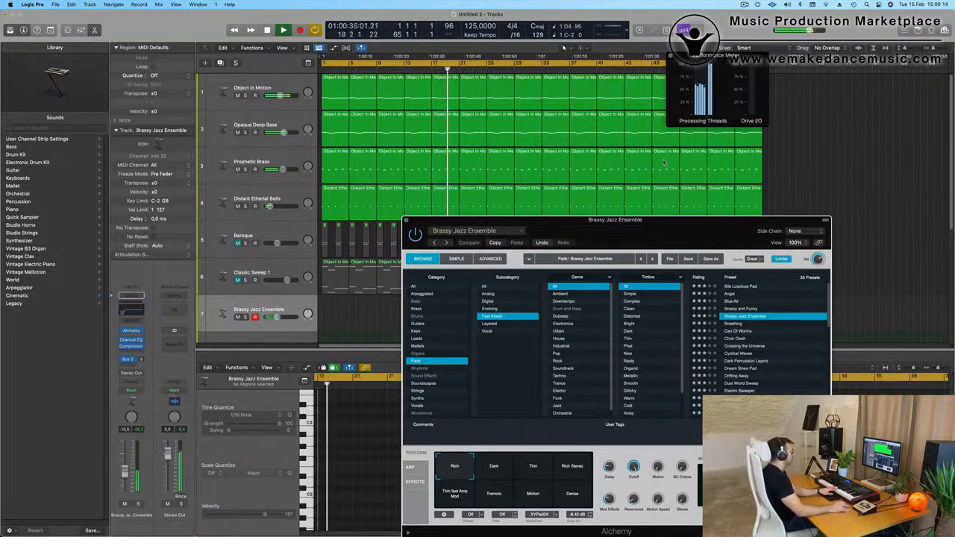
left_click_drag(659, 221, 677, 145)
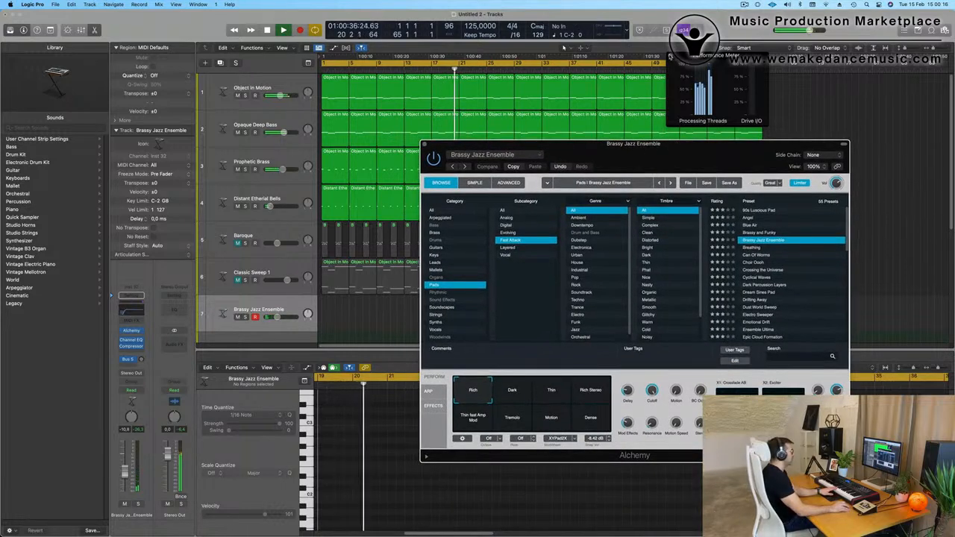
left_click(669, 57)
left_click_drag(676, 155, 708, 132)
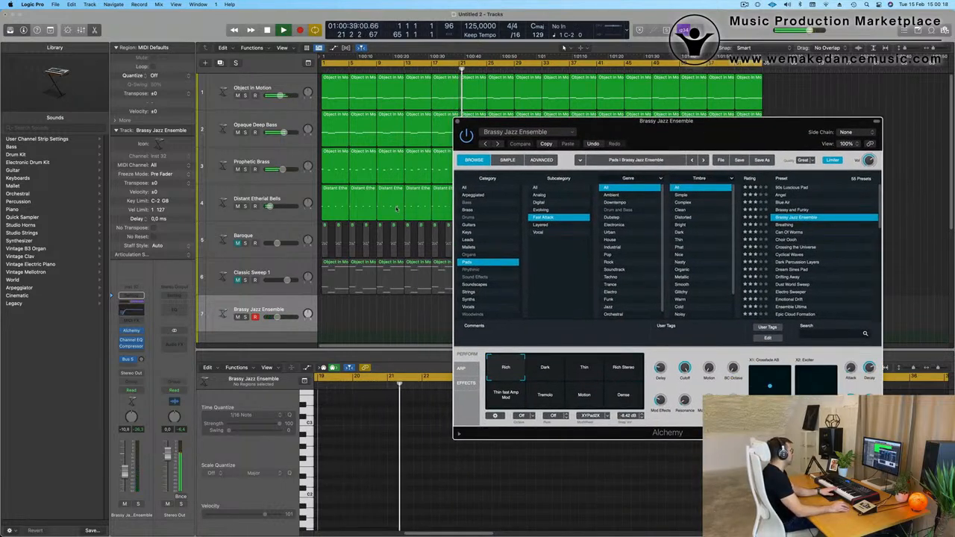
left_click(238, 207)
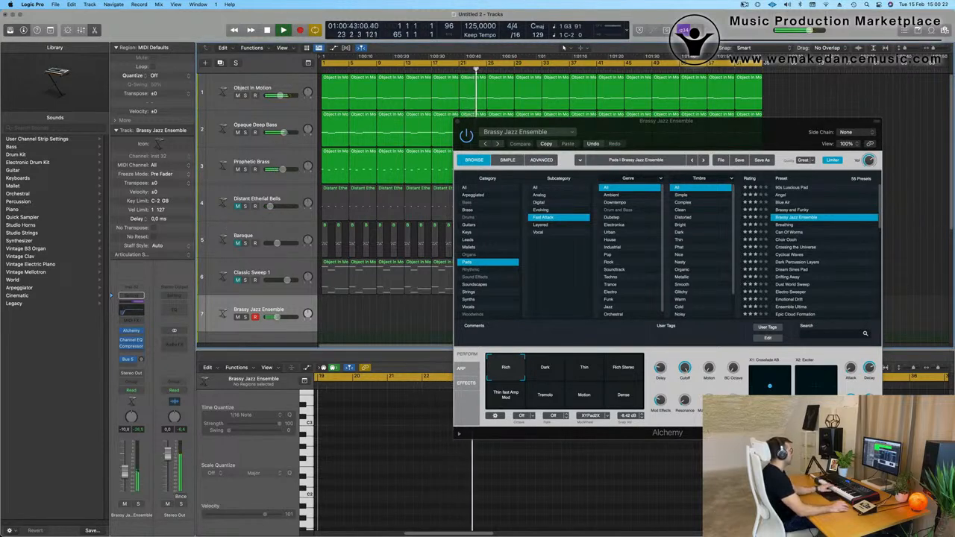
Step: Set the Alchemy quality of the Brassy Jazz Ensemble to Good and move its window clear of the track headers
left_click_drag(697, 143, 583, 128)
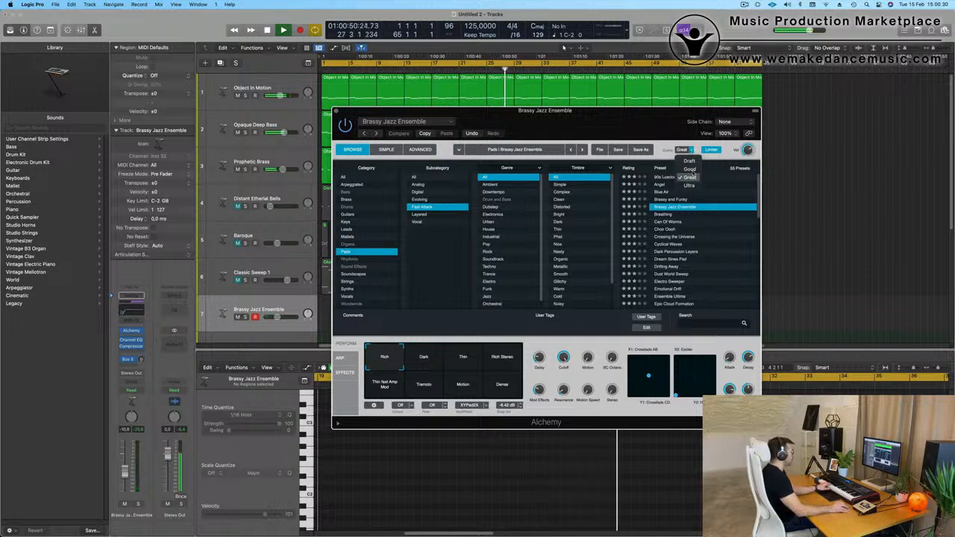
left_click_drag(625, 123, 631, 123)
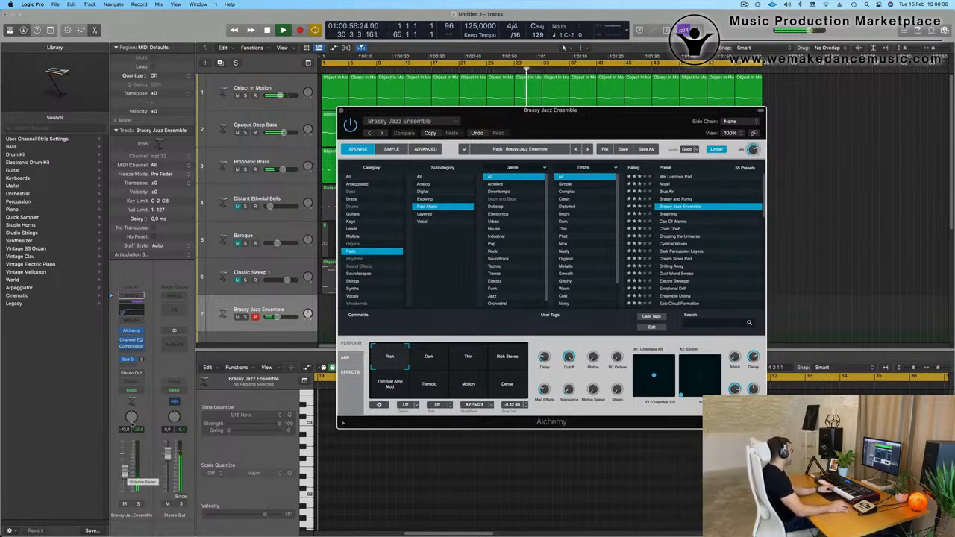
left_click_drag(556, 122, 605, 273)
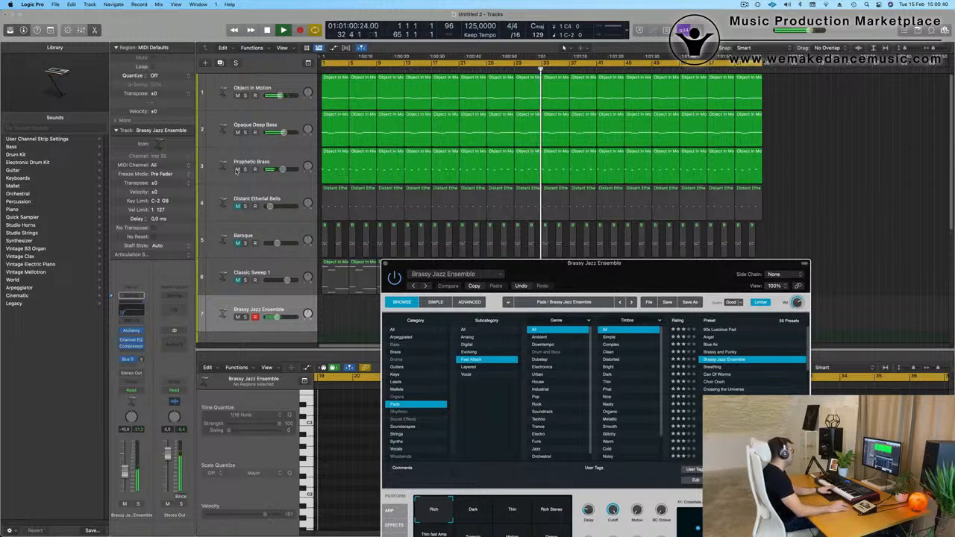
Step: Mute the Prophetic Brass, Opaque Deep Bass and Object In Motion tracks, briefly solo Object In Motion, and open the Performance Meter
left_click(238, 170)
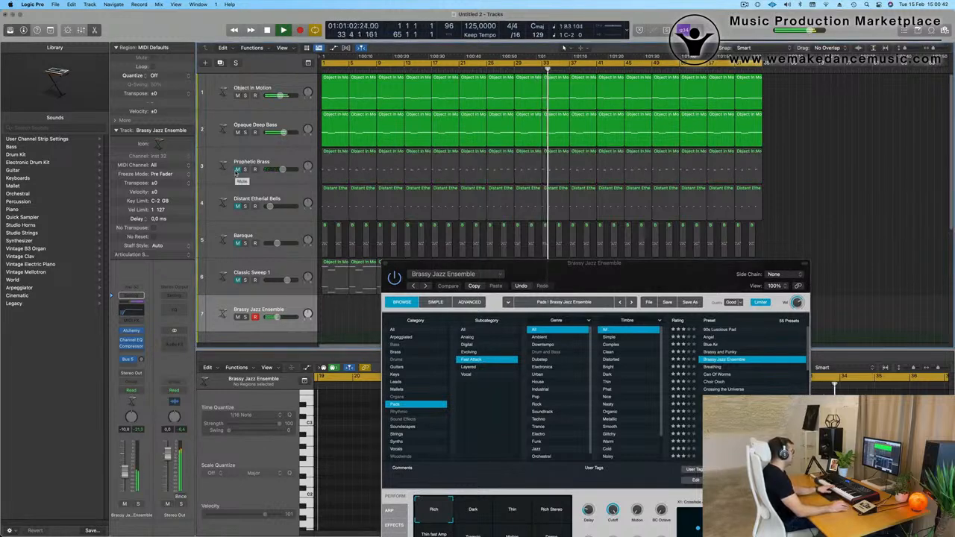
left_click(282, 85)
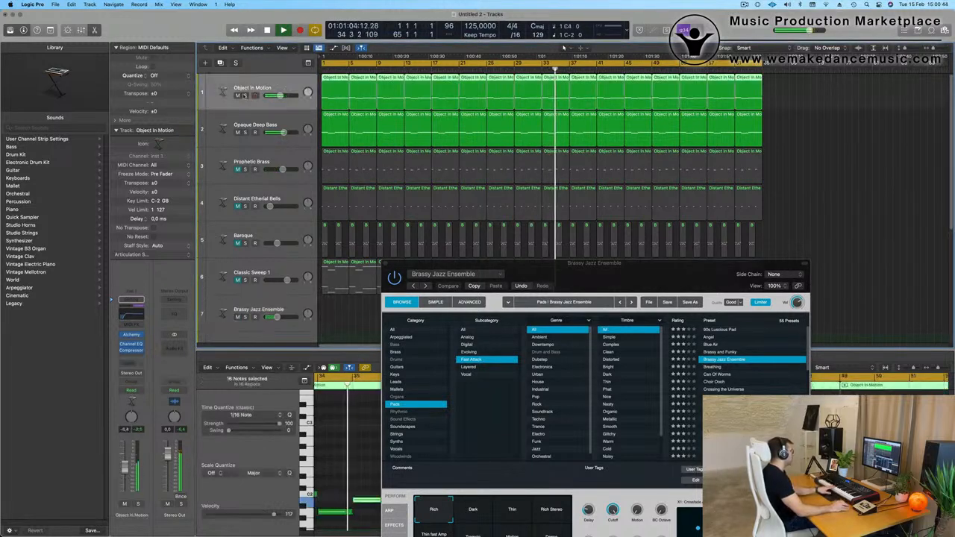
left_click(244, 95)
left_click(244, 96)
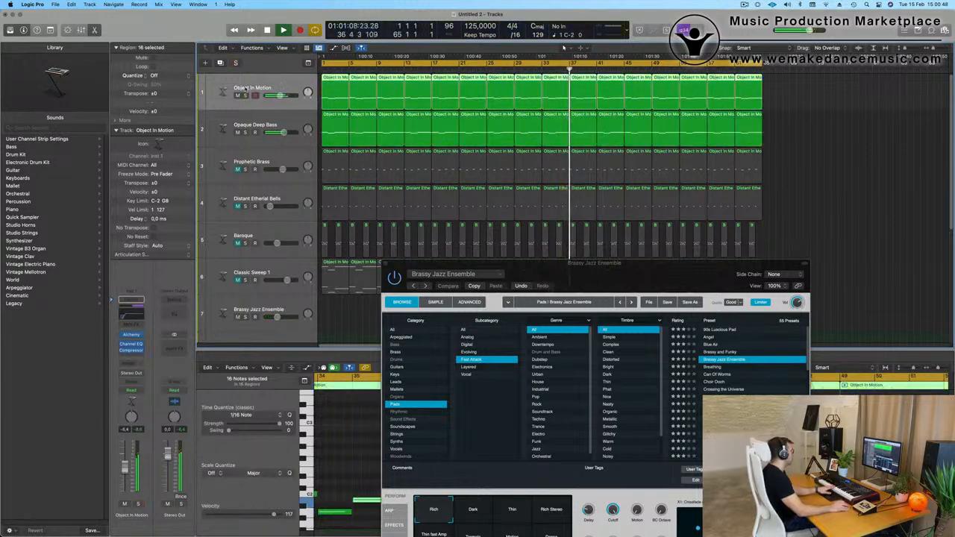
left_click(238, 133)
left_click(238, 96)
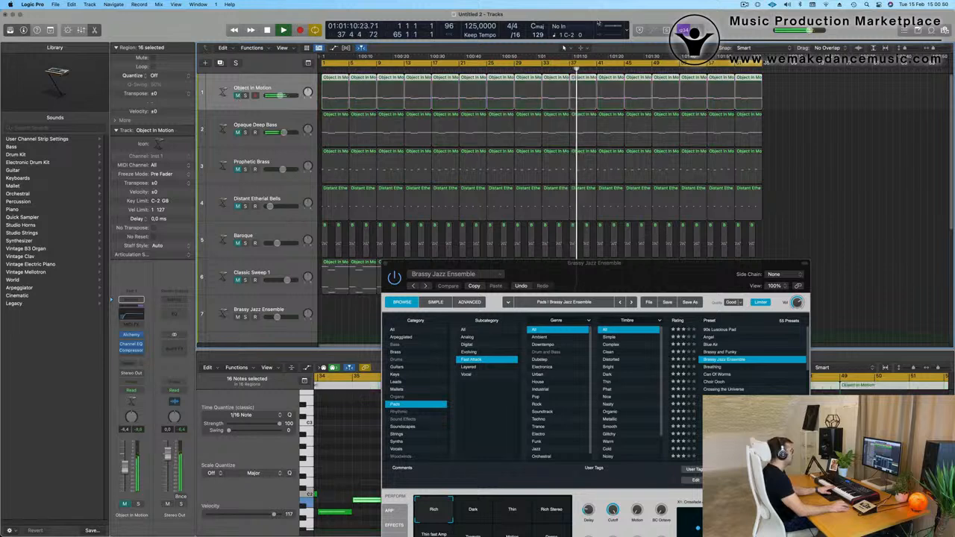
double_click(613, 30)
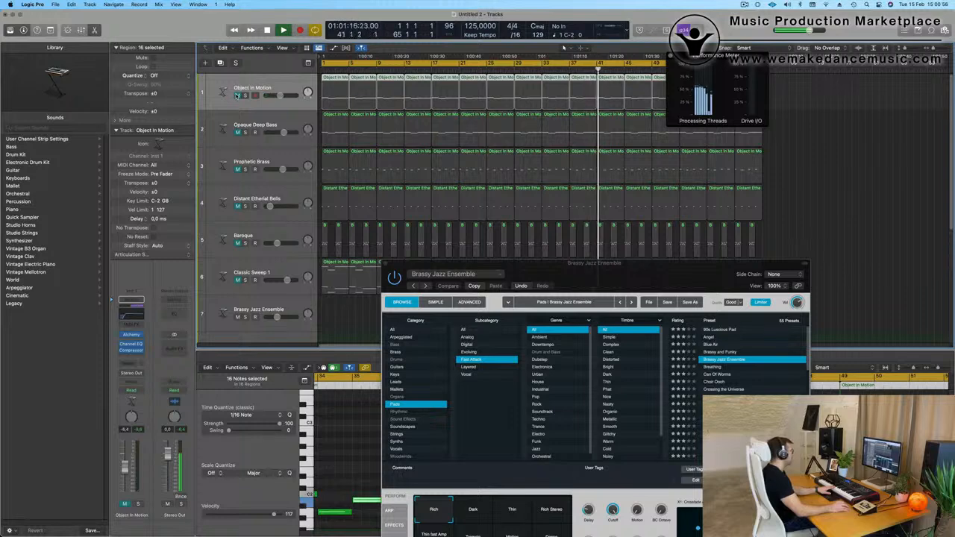
Step: Unmute the Prophetic Brass, Distant Etherial Bells, Baroque and Classic Sweep 1 tracks, reselect Brassy Jazz Ensemble, and stop playback
scroll(250, 135, "down", 5)
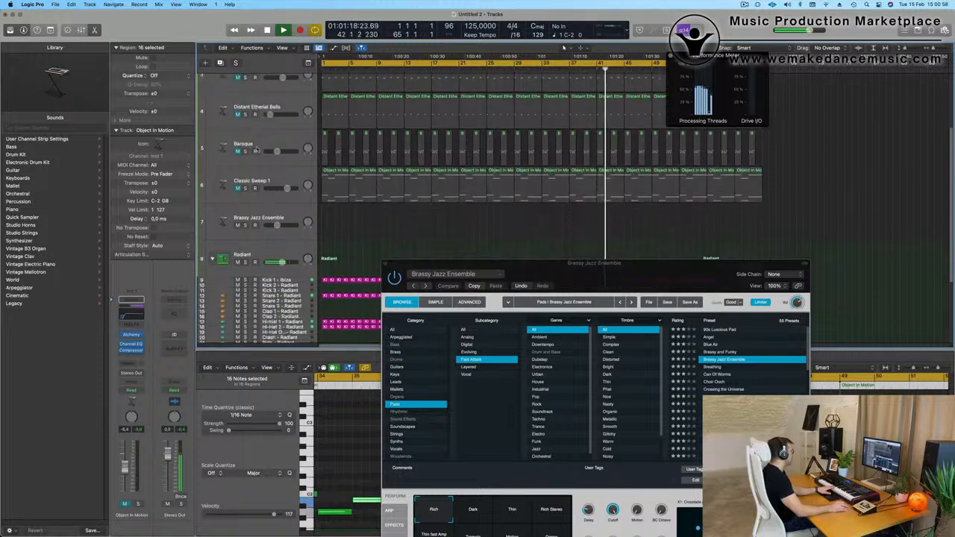
scroll(257, 150, "up", 2)
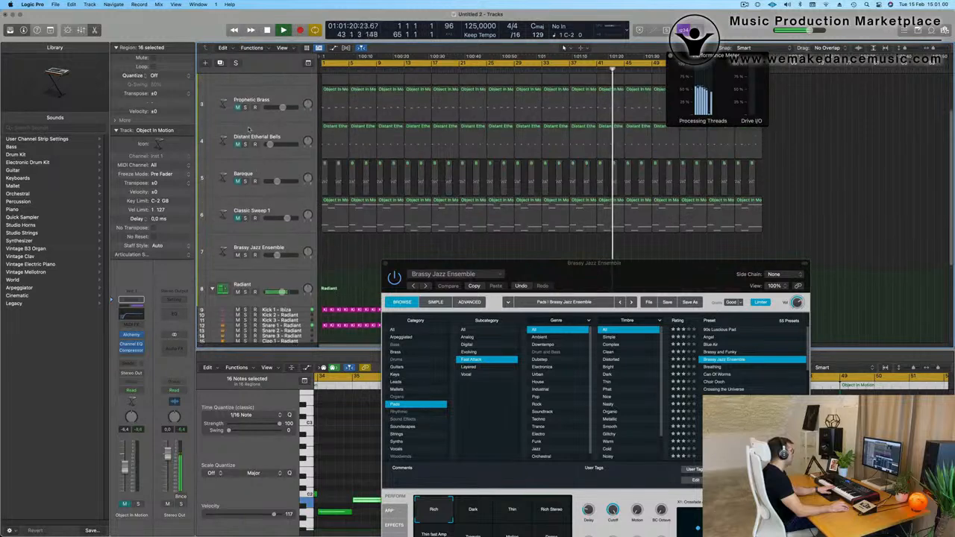
left_click_drag(238, 108, 236, 219)
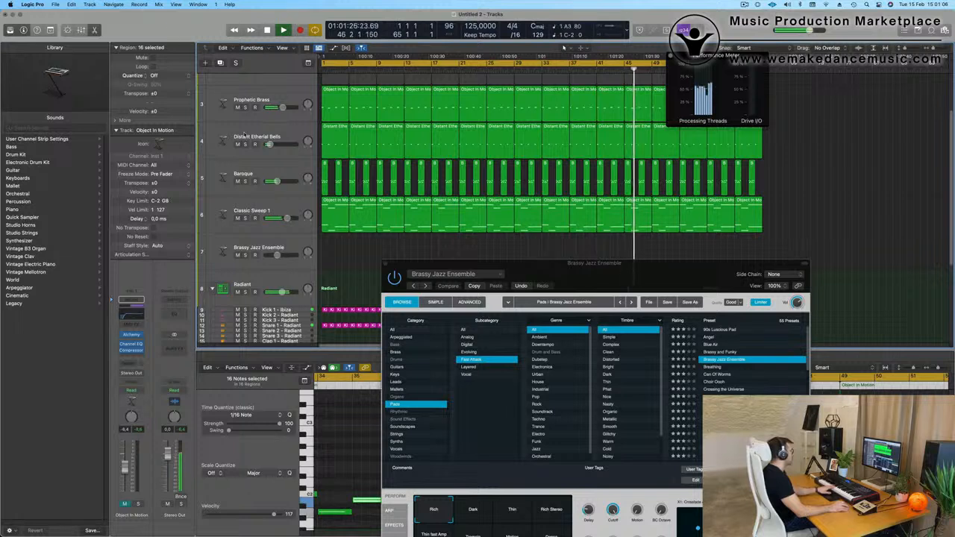
left_click(292, 244)
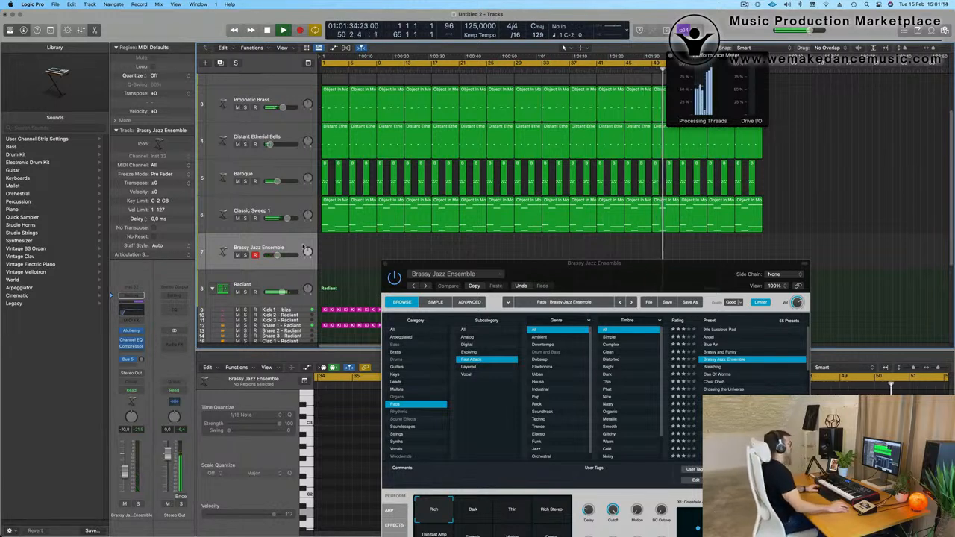
key("space")
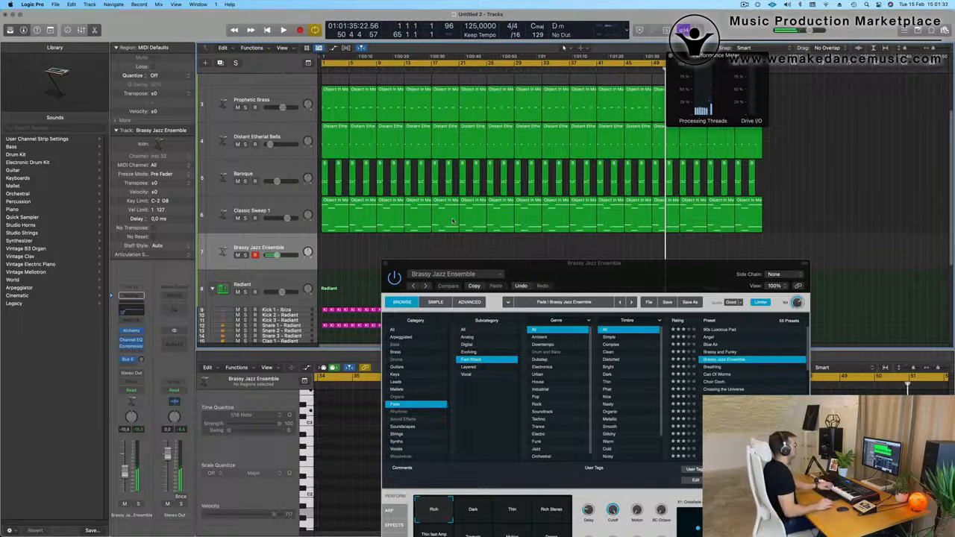
Step: Play the arrangement from the beginning and try the Dark variation and the Can Of Worms preset on the Brassy Jazz Ensemble track
key("Return")
key("space")
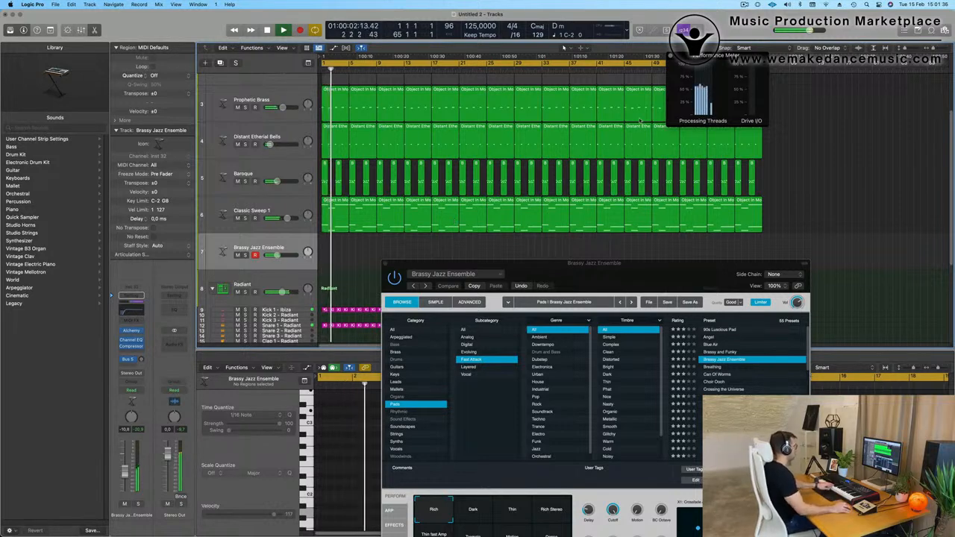
left_click_drag(672, 269, 700, 207)
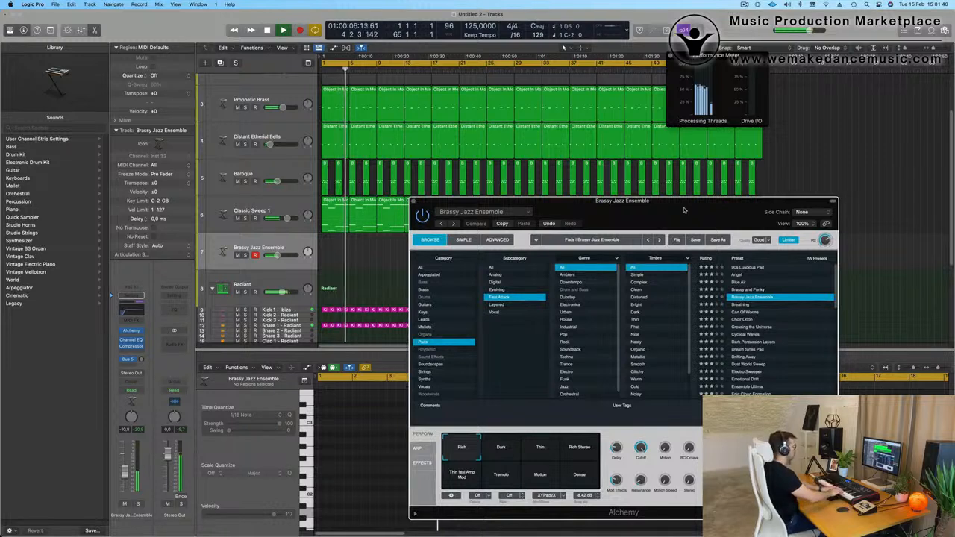
left_click(502, 451)
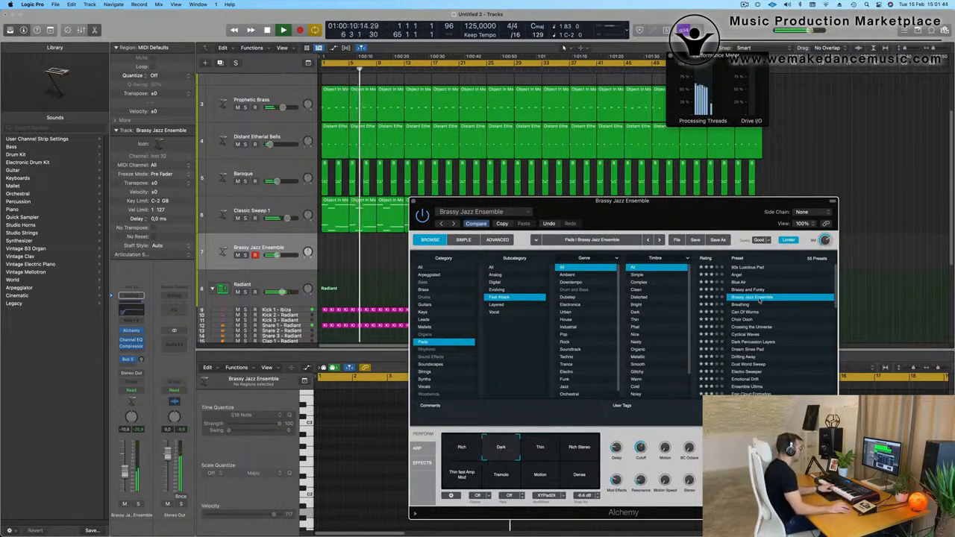
left_click(744, 315)
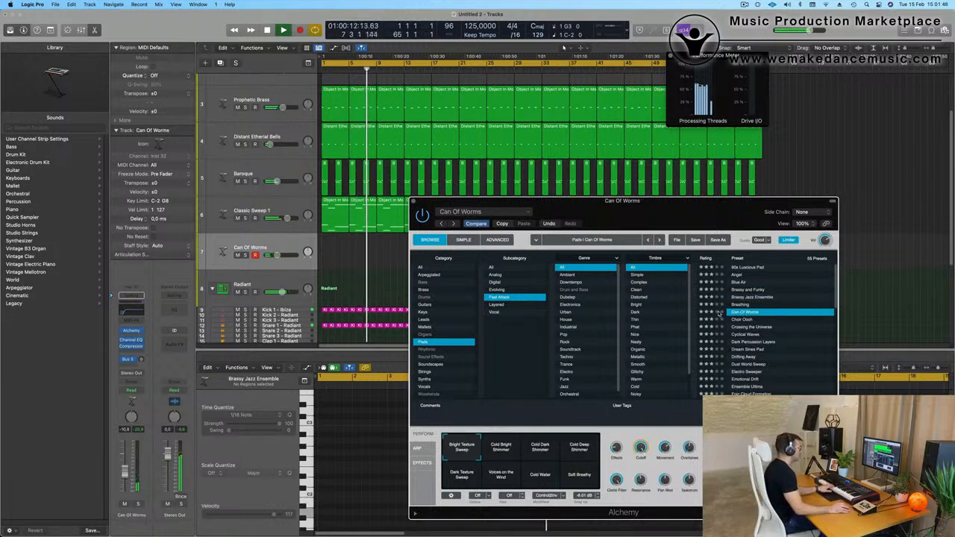
Step: Try the Metallic Sweeps, Spacey Echo Bells and Sparkle Motion pad presets on track 7 during playback
scroll(787, 344, "down", 4)
scroll(788, 343, "down", 5)
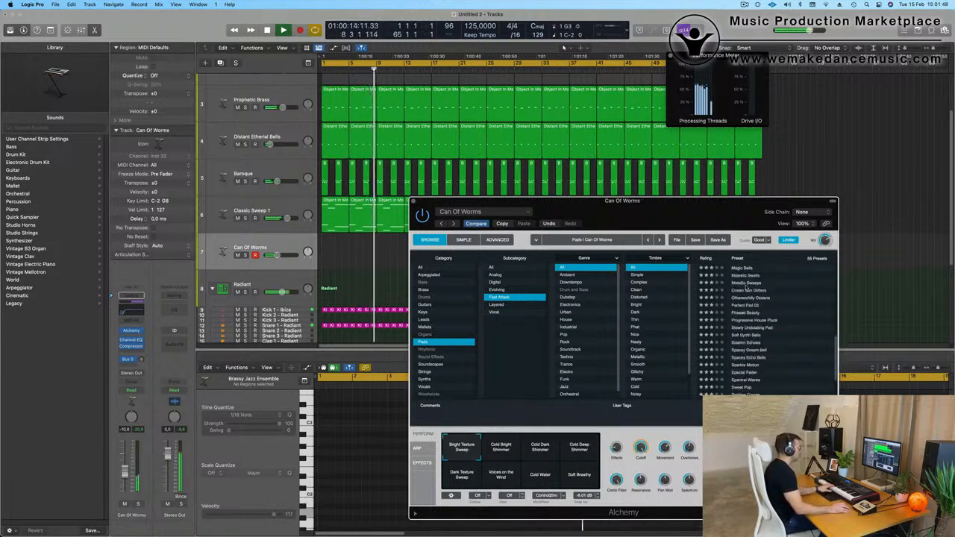
left_click(747, 283)
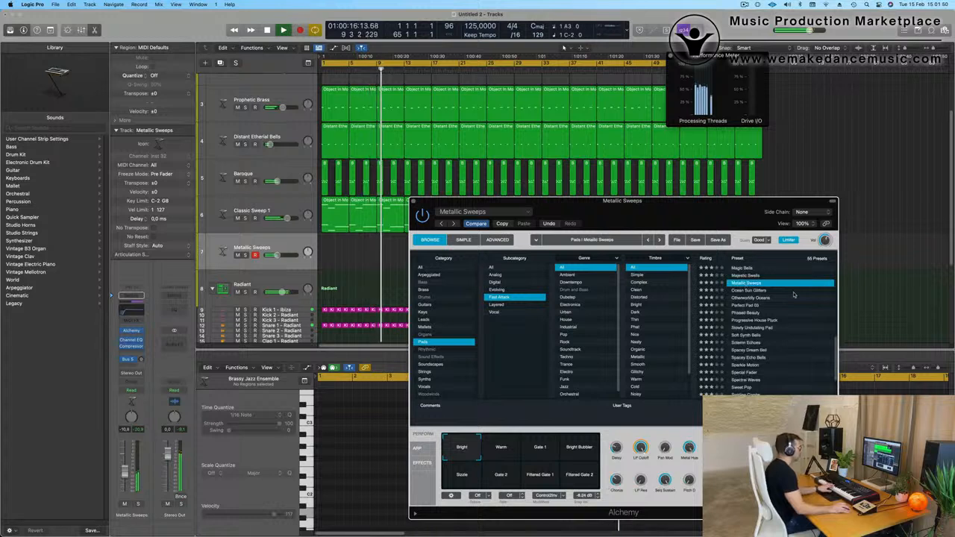
scroll(762, 313, "down", 3)
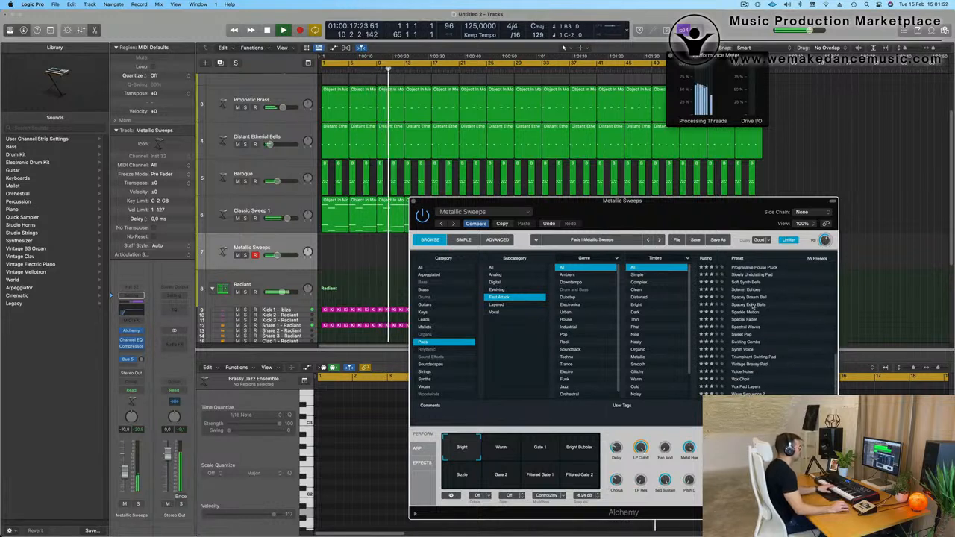
left_click(754, 305)
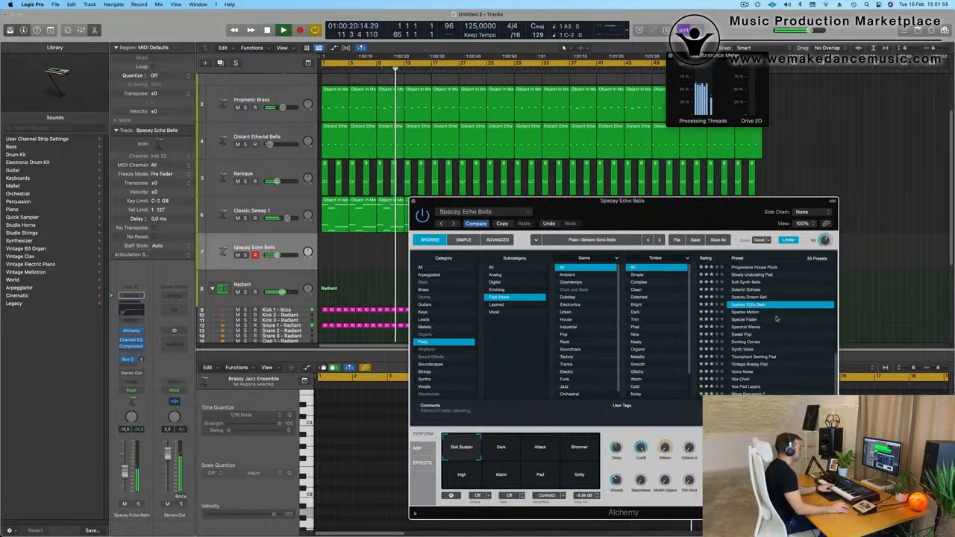
left_click(754, 312)
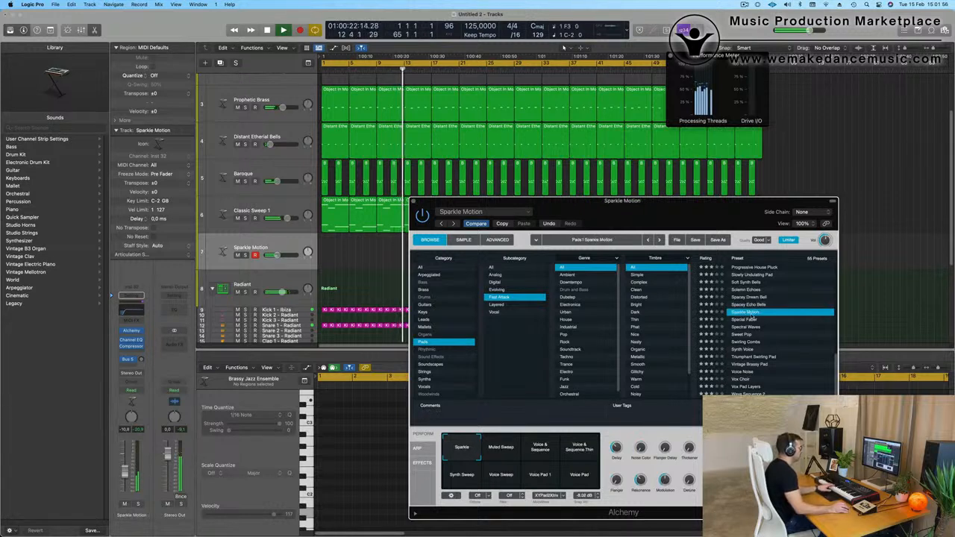
Step: Audition the Triumphant Swirling Pad, Vox Choir, Wave Sequence 2, Angel, Breathing and Crossing the Universe presets on track 7
left_click(755, 358)
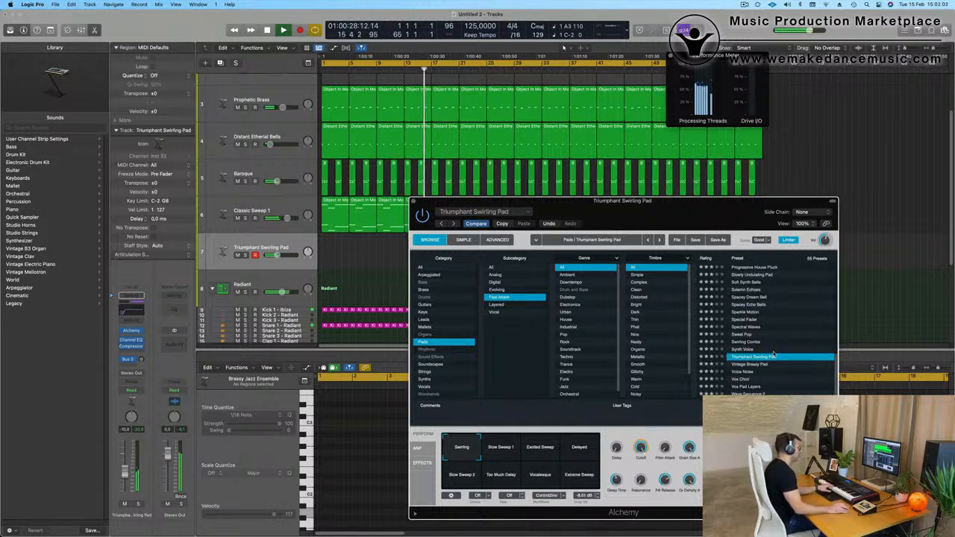
left_click(753, 380)
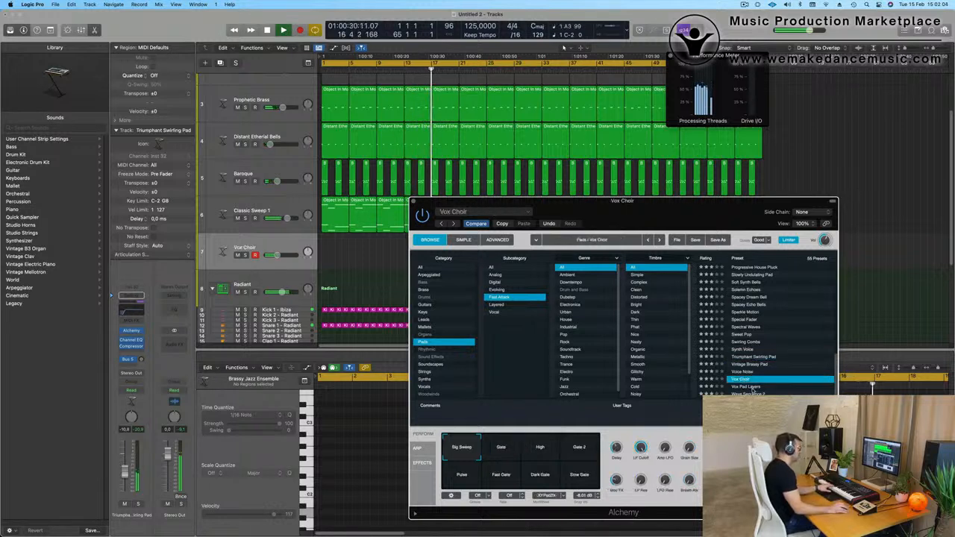
left_click(750, 393)
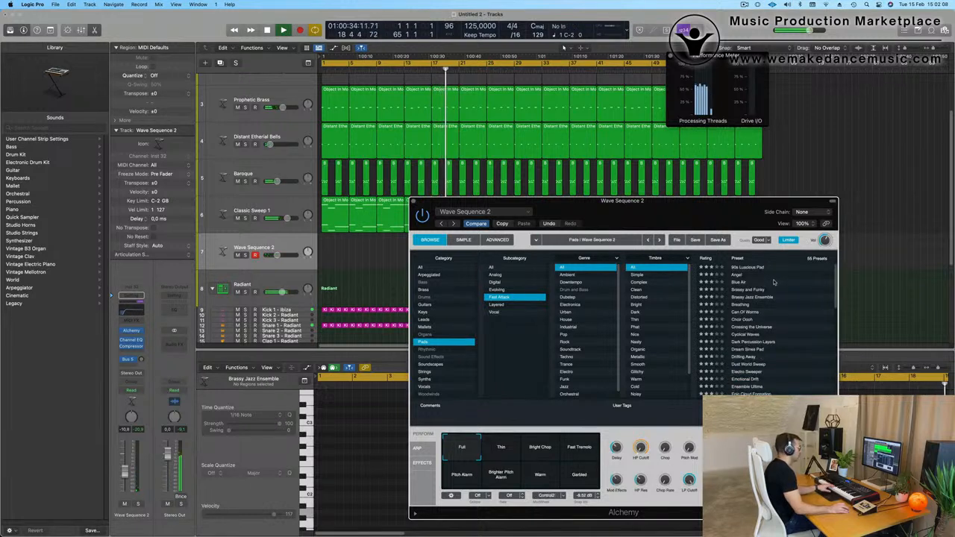
left_click(737, 275)
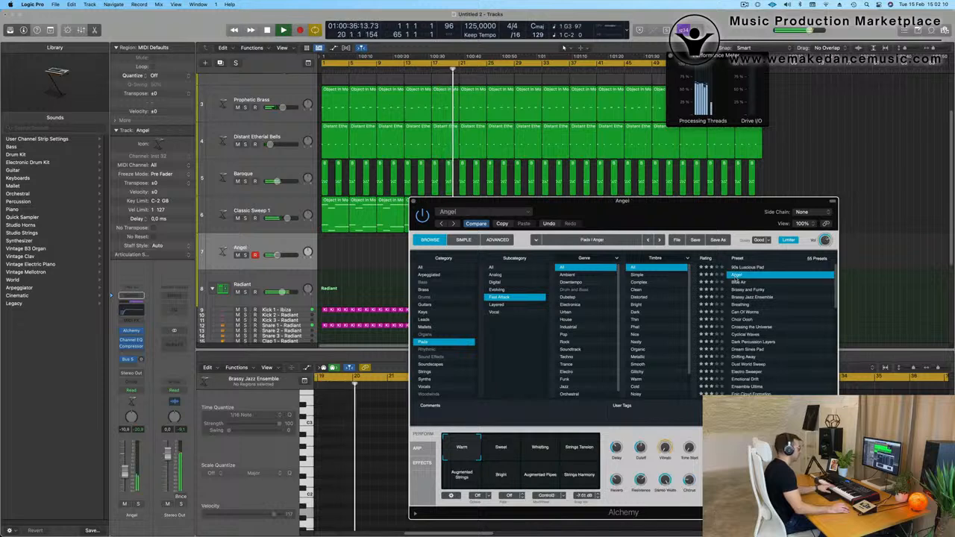
left_click(797, 305)
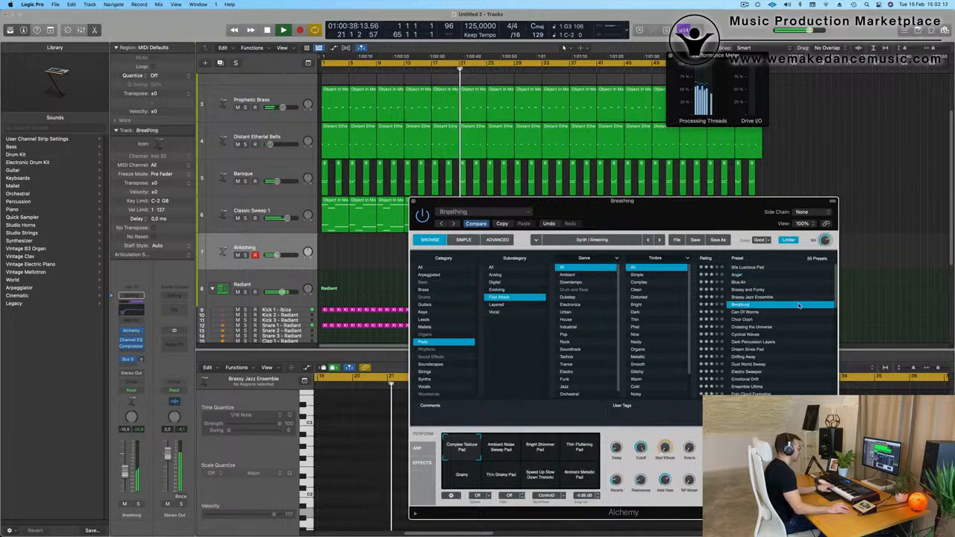
left_click(758, 329)
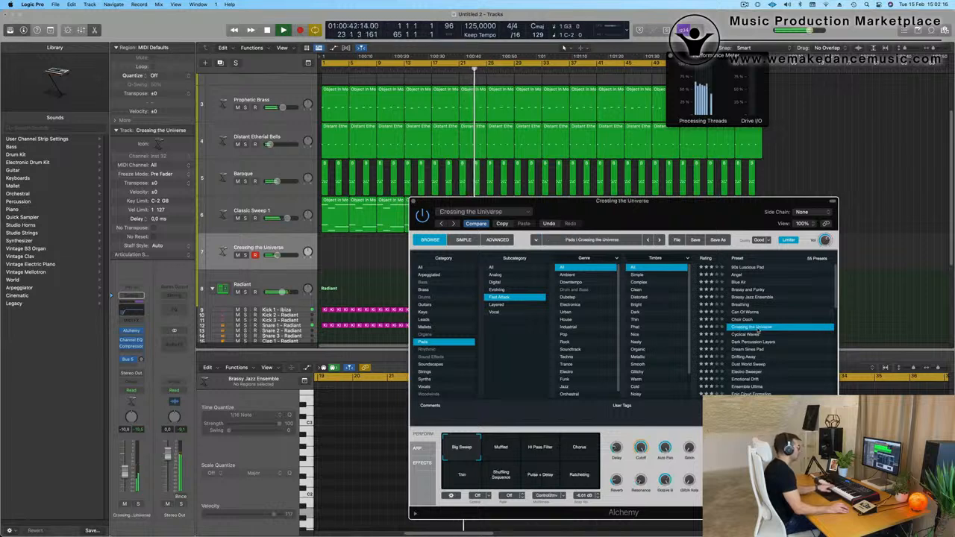
Step: Load the Epic Cloud Formation pad preset on track 7
scroll(799, 323, "down", 1)
scroll(798, 323, "down", 5)
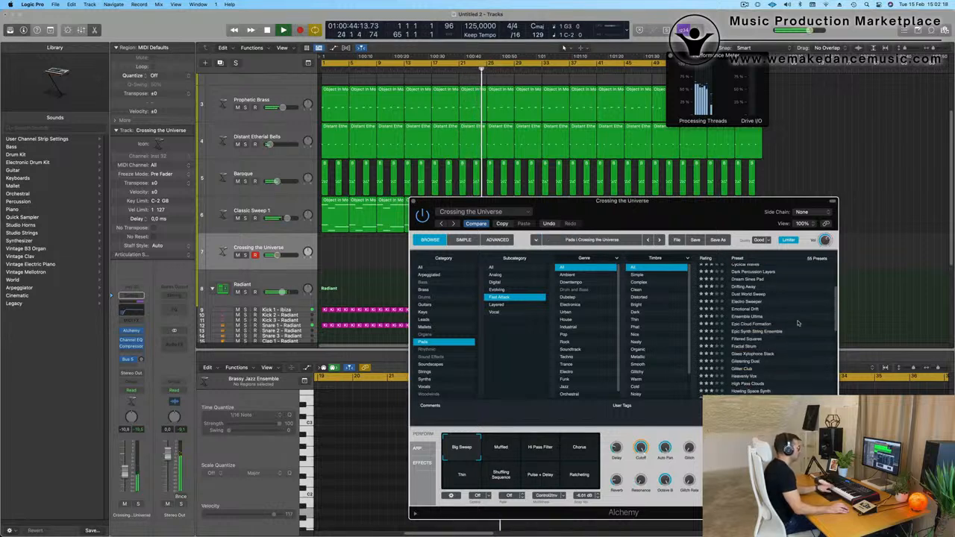
left_click(742, 324)
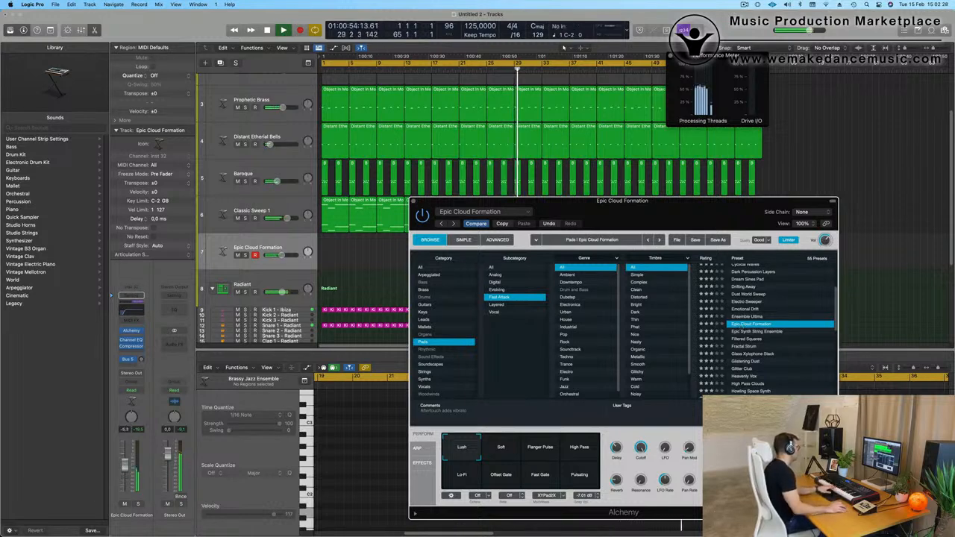
Step: Unmute the Object In Motion and Opaque Deep Bass tracks, and raise the Epic Cloud Formation volume to -1.0 dB
scroll(275, 97, "up", 3)
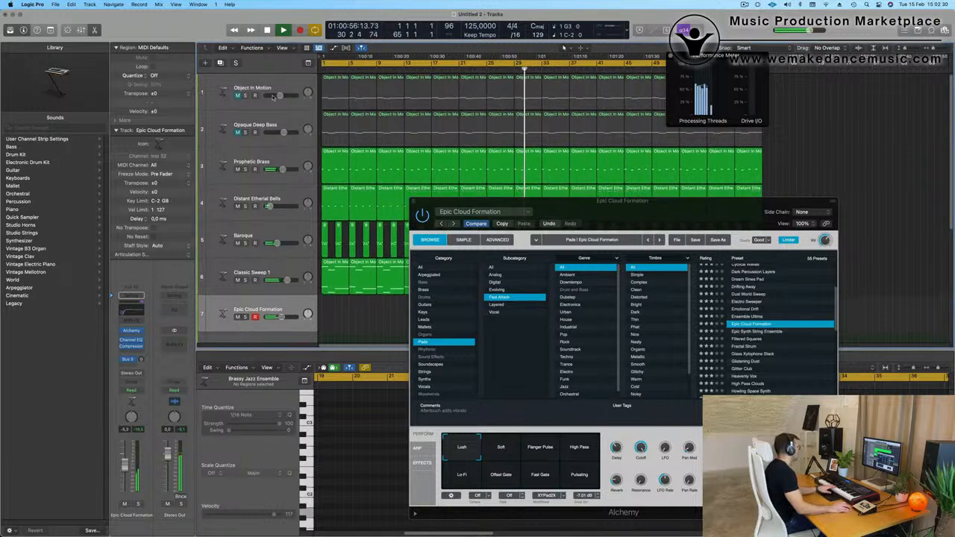
left_click(237, 96)
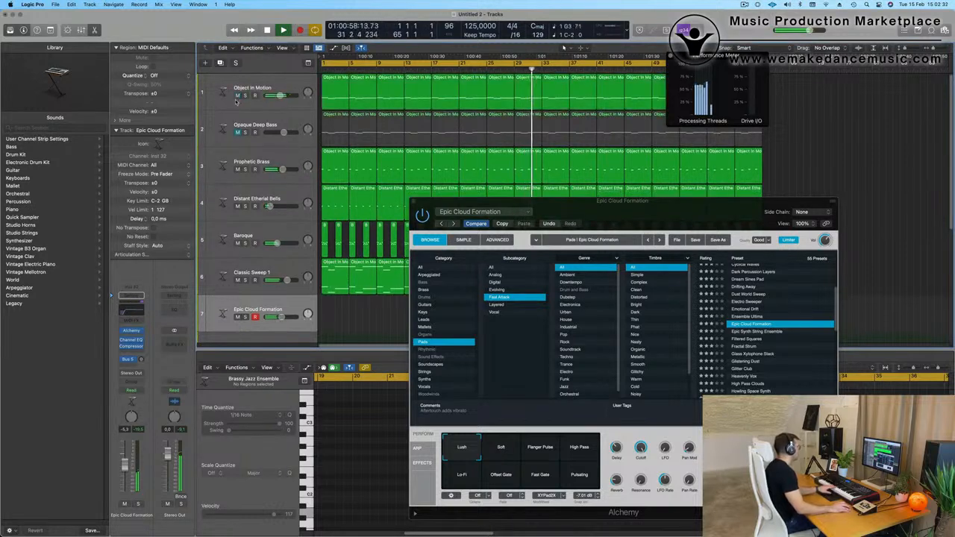
left_click(238, 132)
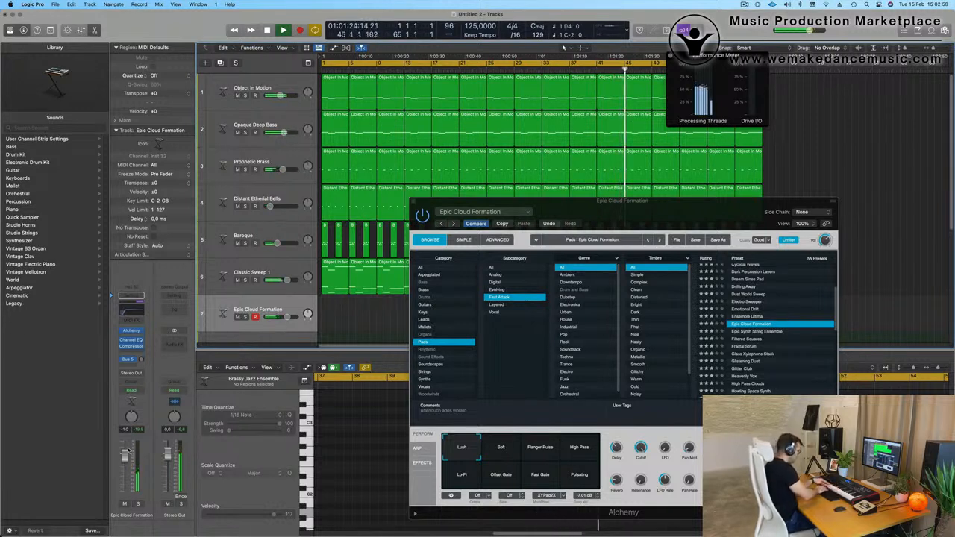
Step: Record a part on the Epic Cloud Formation track up to bar 64 and into the opening bars, and move the Alchemy window off the tracks
key("t")
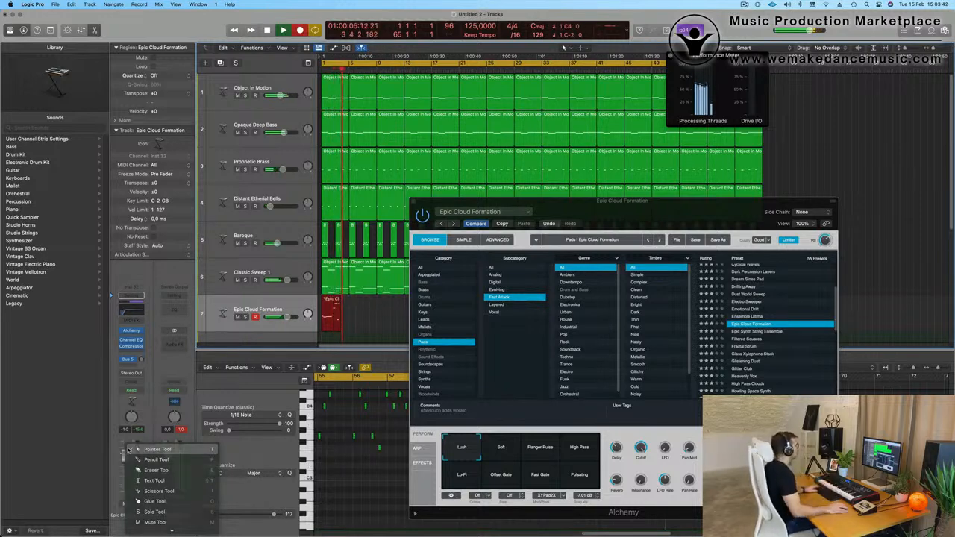
key("space")
left_click_drag(677, 207, 605, 389)
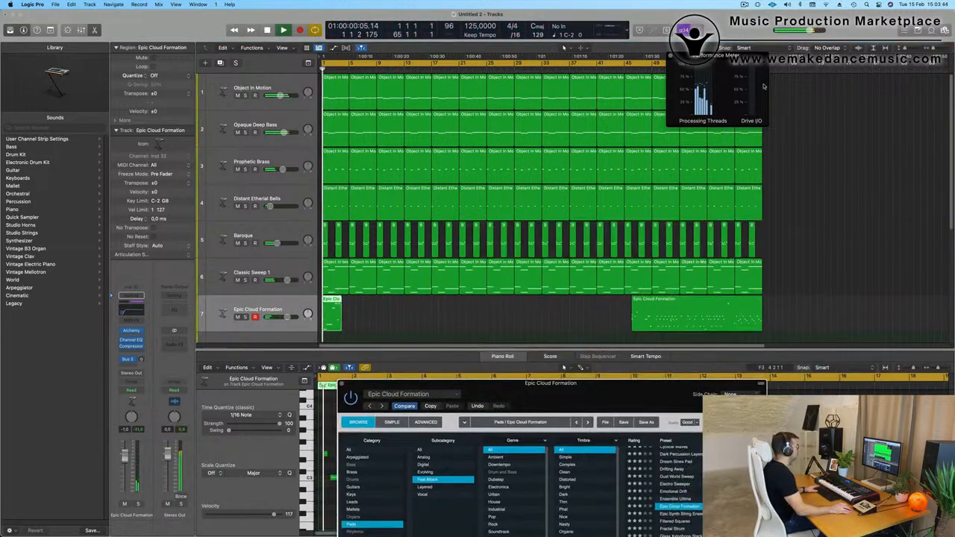
Step: Play back the end of the Epic Cloud Formation recording from around bar 61, with the Performance Meter and Alchemy windows moved aside
left_click_drag(719, 55, 469, 67)
key("space")
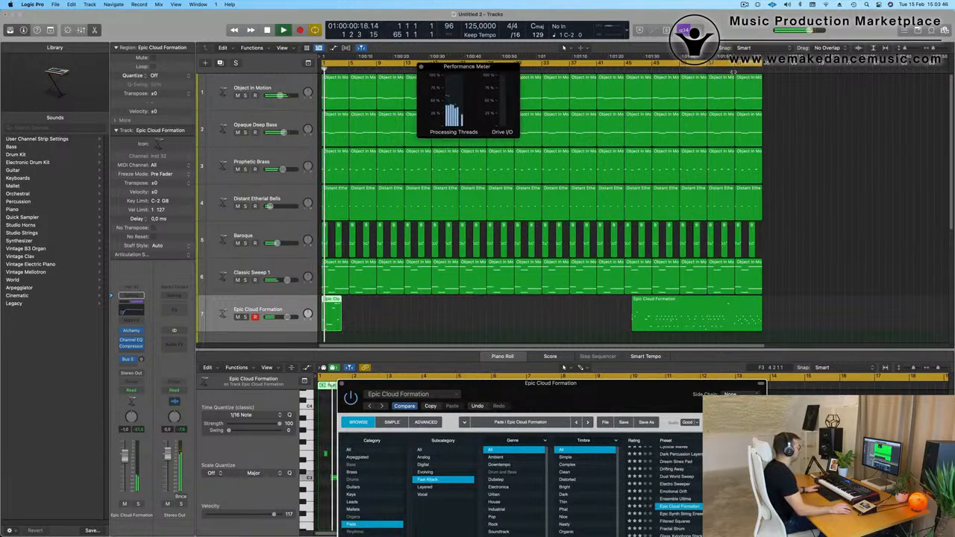
left_click(734, 69)
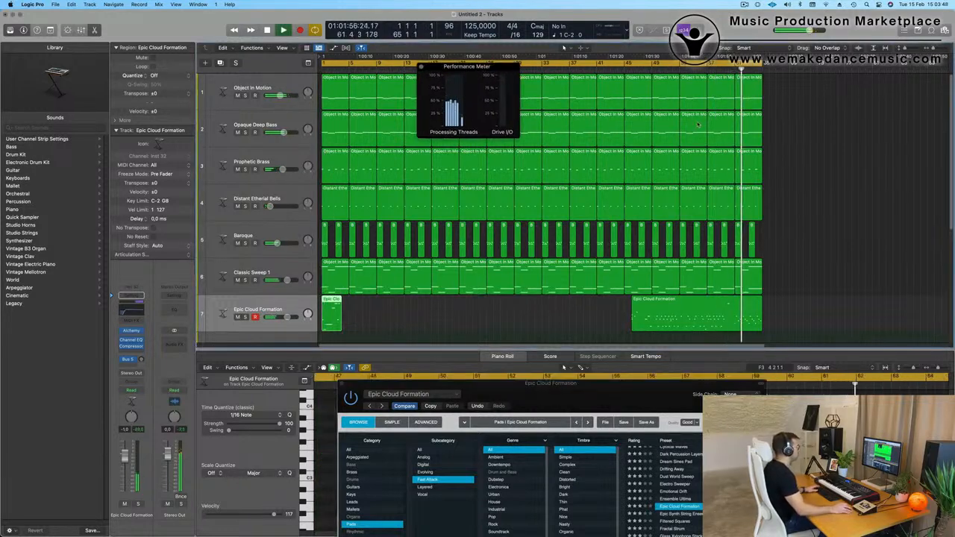
left_click(709, 312)
left_click_drag(629, 384, 424, 467)
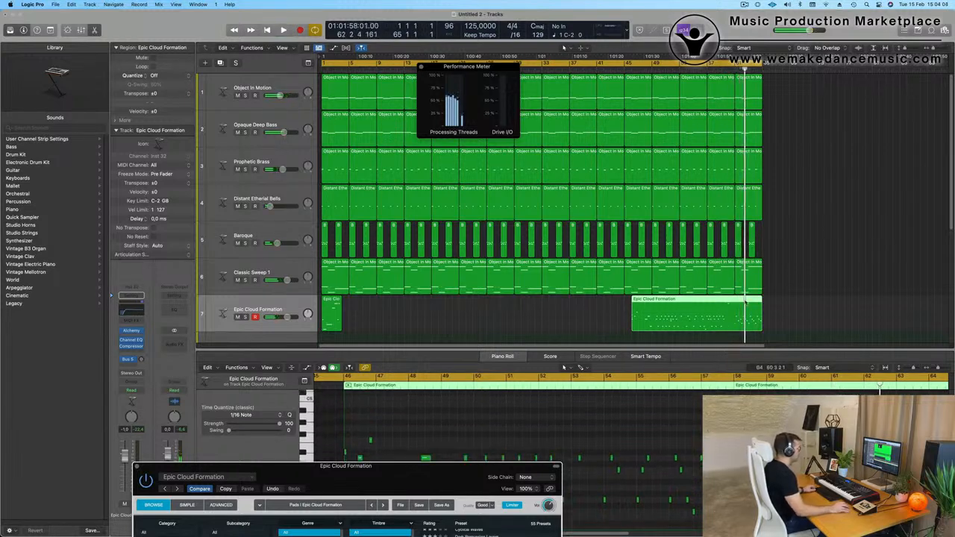
Step: Split the long Epic Cloud Formation region at bar 61, splitting the crossing notes, and delete the part before the split
left_click(737, 304)
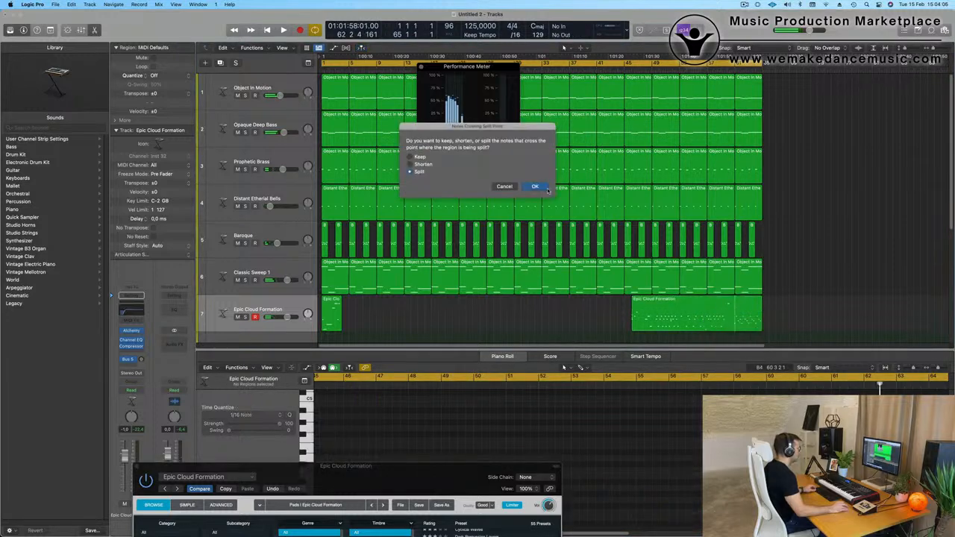
left_click(535, 186)
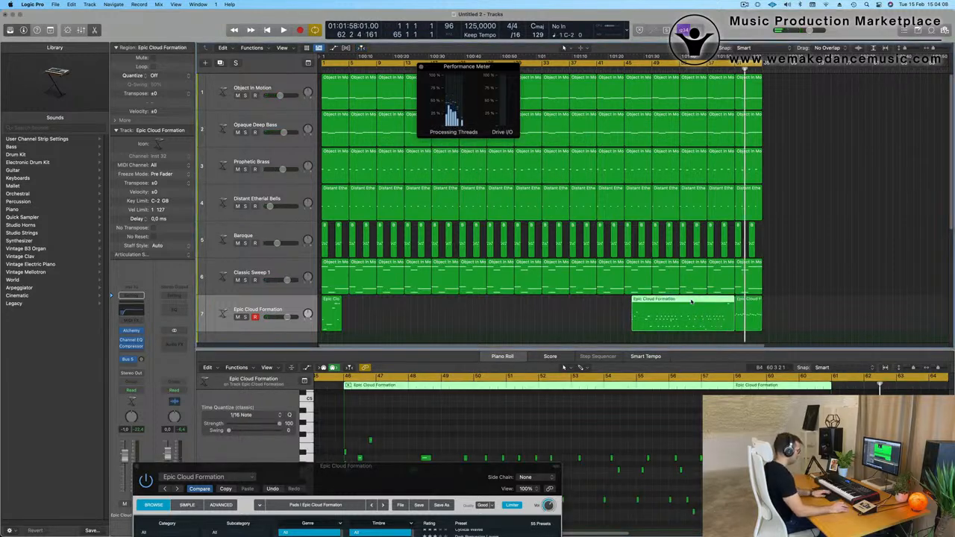
key("Delete")
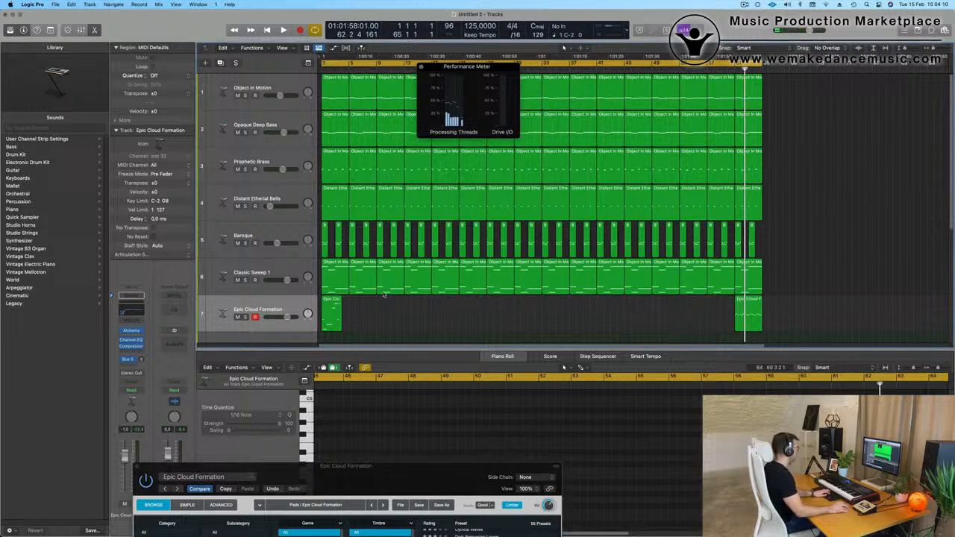
Step: Delete the short opening Epic Cloud Formation region and move the remaining four-bar region to bar 1
left_click(332, 315)
key("Delete")
left_click_drag(755, 303, 343, 303)
Step: Quantize the four-bar Epic Cloud Formation region to 1/16 notes and move the Alchemy window off the piano roll
key("space")
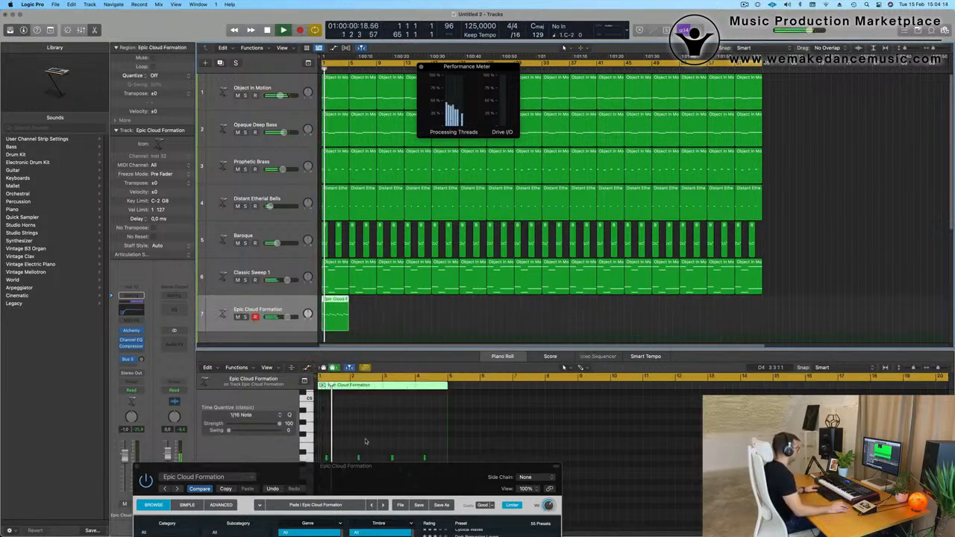
scroll(369, 439, "up", 4)
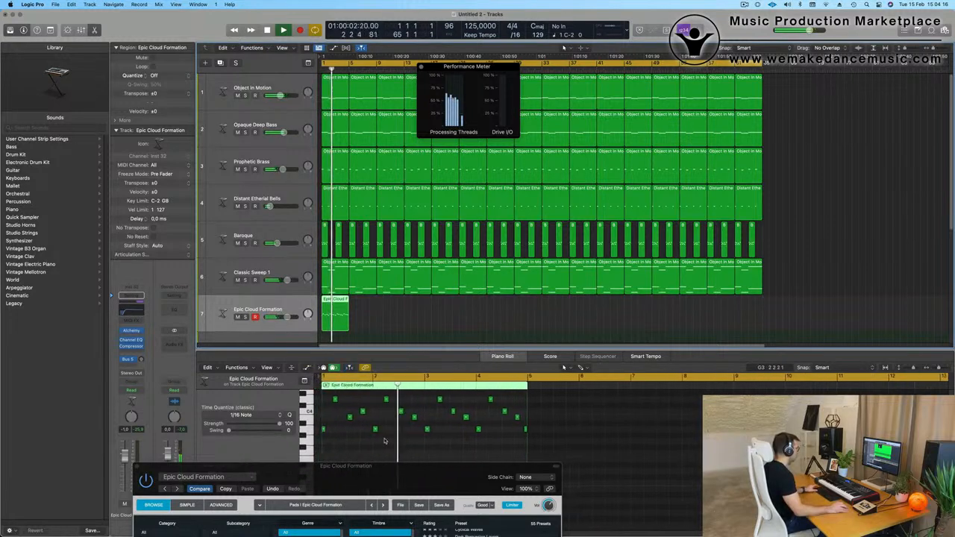
key("space")
key("space")
key("space")
key("super+a")
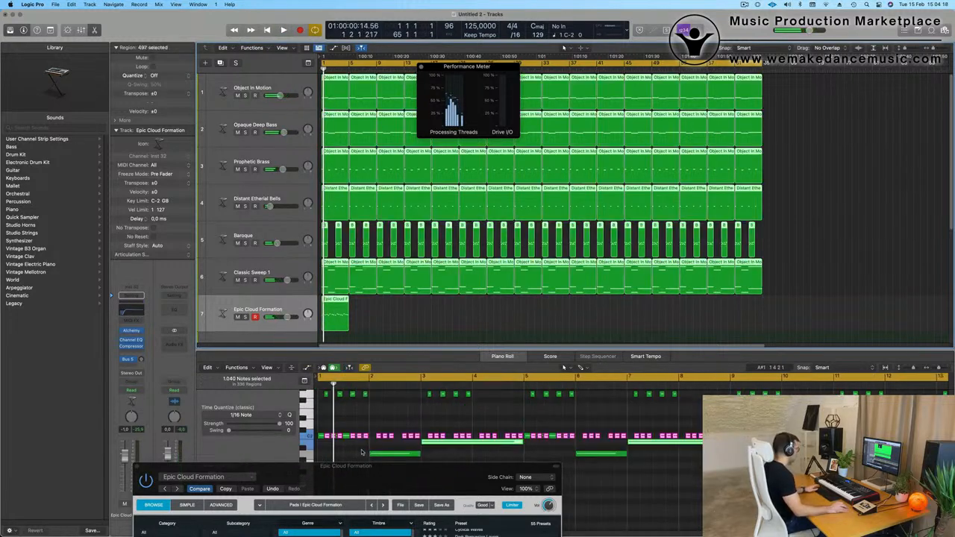
left_click(413, 324)
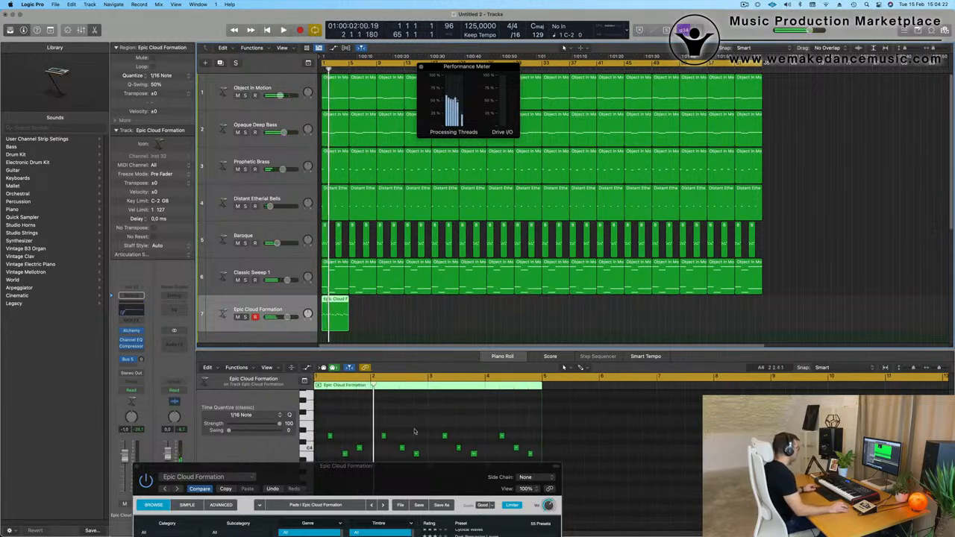
left_click_drag(418, 464, 839, 22)
key("space")
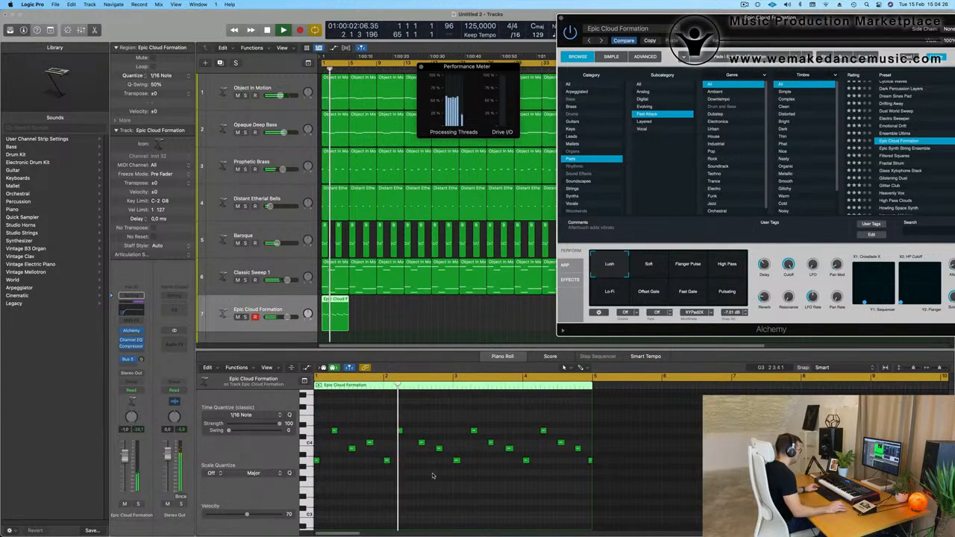
Step: Delete the region's notes after the first bar and copy the first bar's four-note pattern across bars 2 to 4
key("space")
left_click_drag(390, 419, 622, 506)
key("BackSpace")
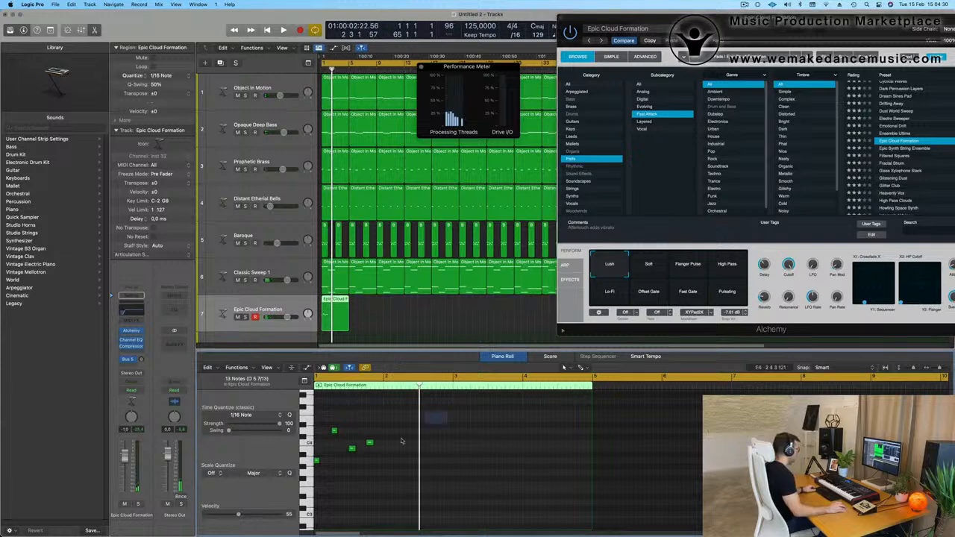
left_click_drag(422, 412, 459, 462)
key("space")
key("space")
key("space")
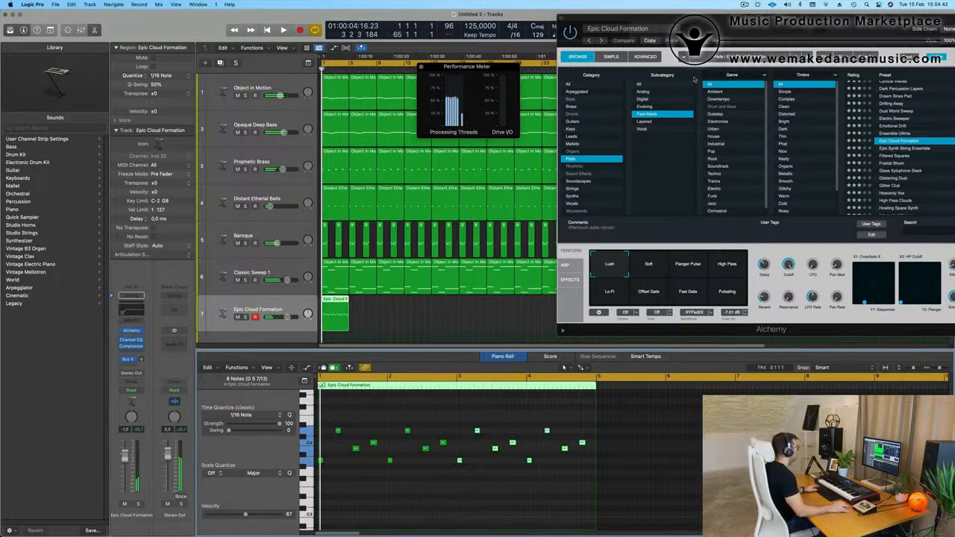
Step: Repeat the four-bar Epic Cloud Formation region through bar 64, moving the Alchemy window clear of the arrangement
scroll(424, 320, "down", 3)
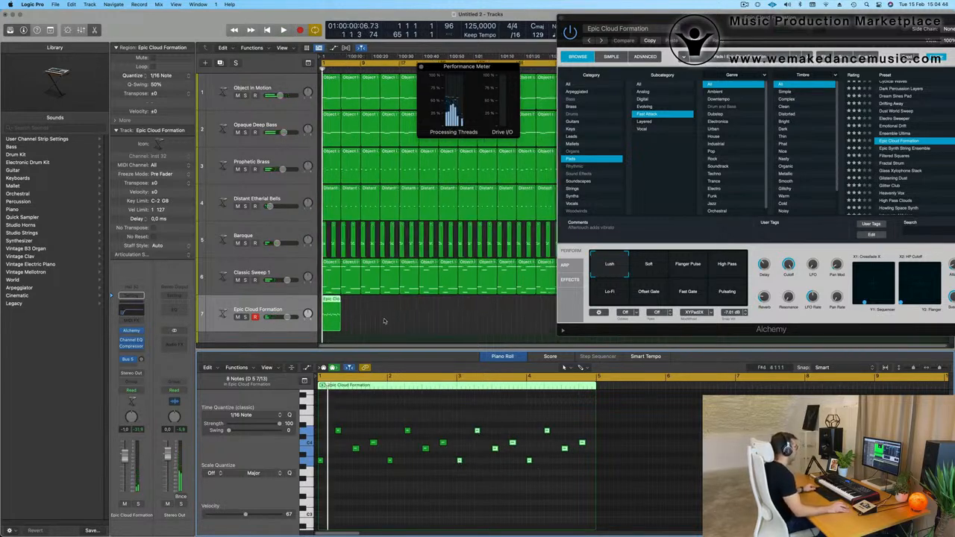
left_click_drag(721, 29, 954, 144)
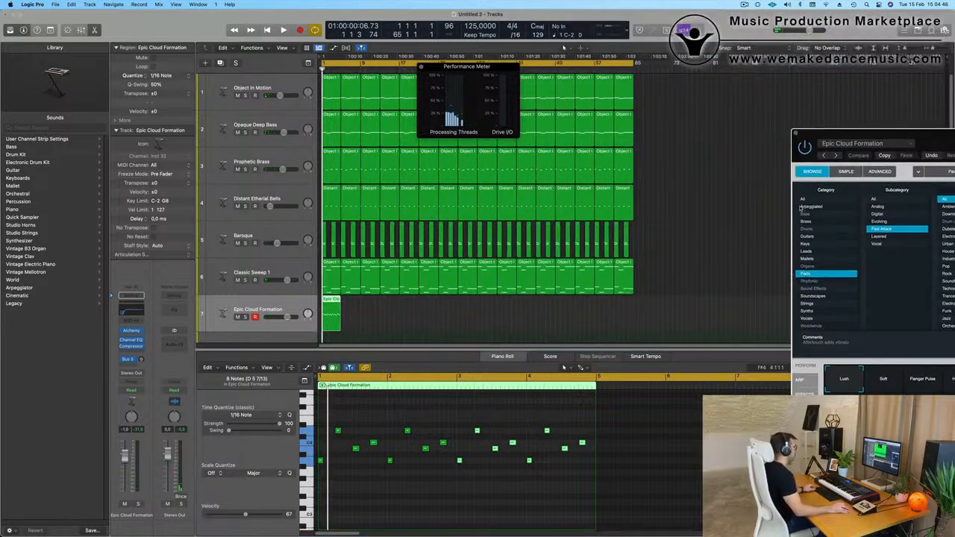
left_click_drag(394, 312, 329, 322)
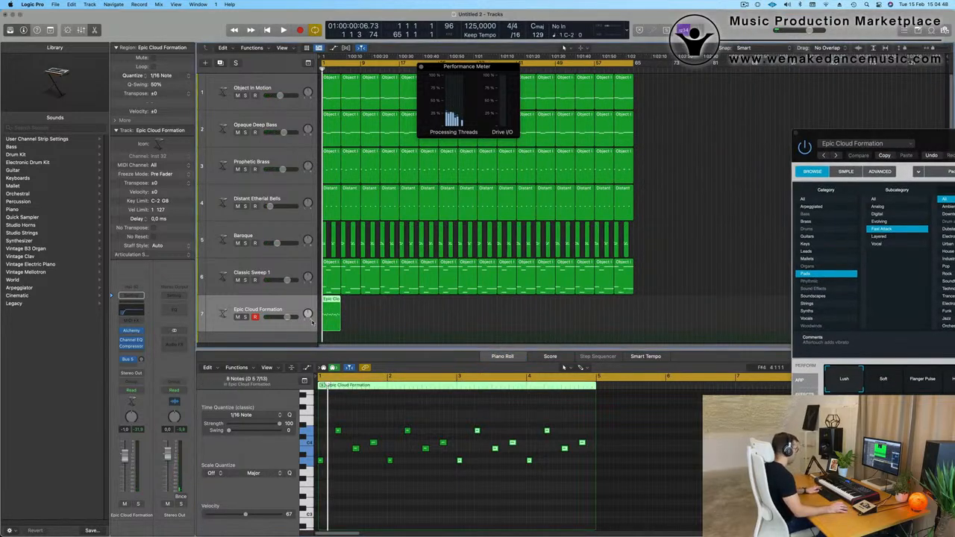
key("super+r")
key("super+r")
key("super+r")
key("super+r")
key("super+r")
key("super+r")
key("super+r")
key("super+r")
key("super+r")
key("super+r")
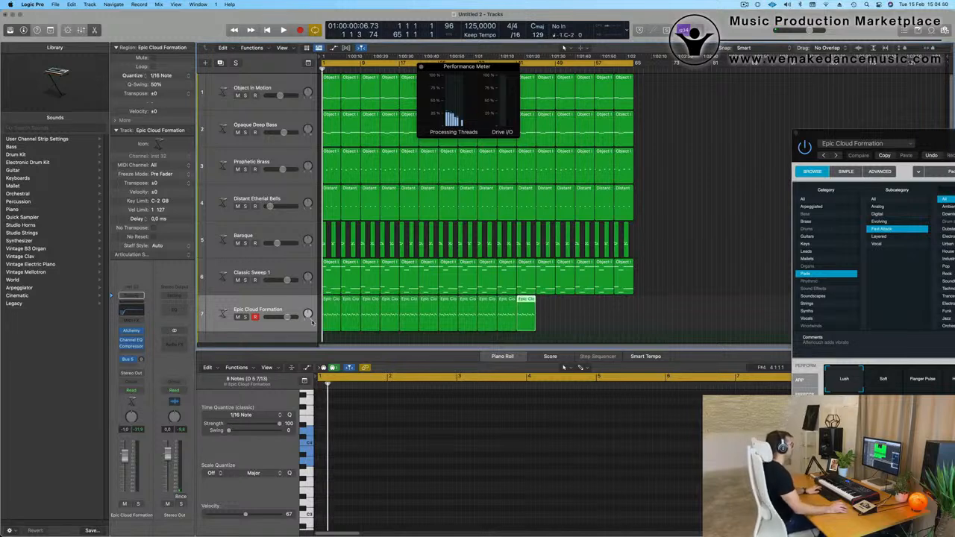
key("super+r")
key("super+r")
key("super+r")
key("super+r")
key("super+r")
Step: Mute the Baroque and Classic Sweep 1 tracks during playback and bring the Alchemy window fully back into view
key("space")
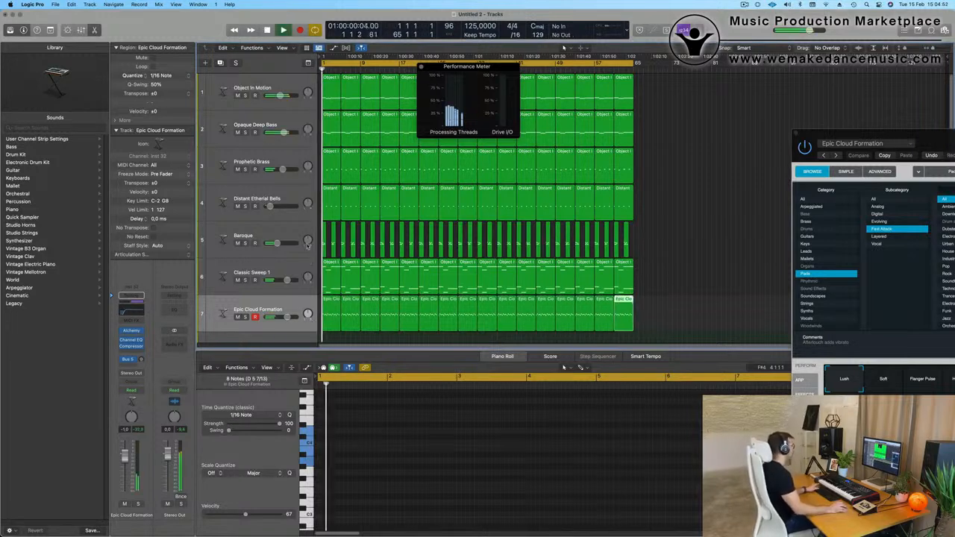
left_click(237, 242)
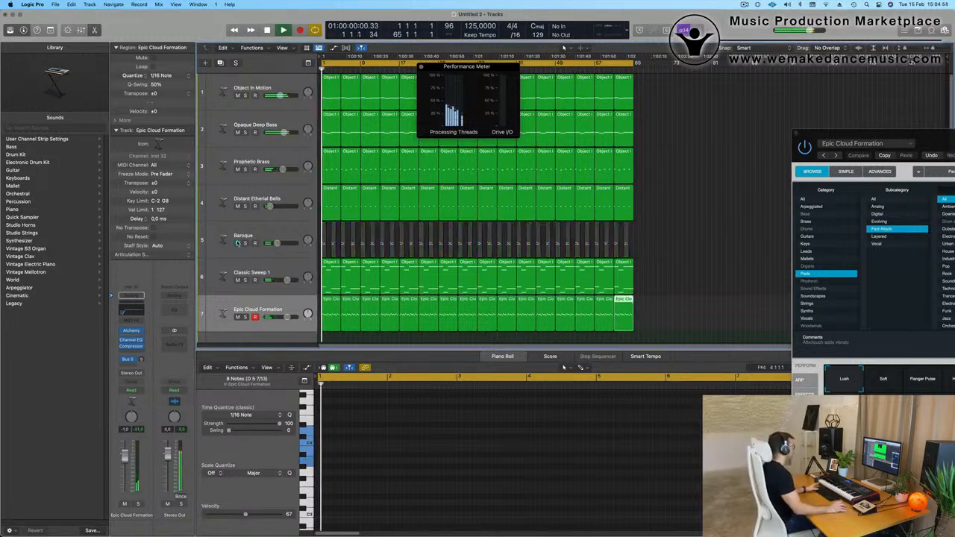
left_click(237, 280)
key("space")
left_click_drag(933, 137, 556, 109)
key("space")
key("space")
Step: Choose the Soft performance snapshot in Alchemy, raise the track volume to about 0.8 dB and adjust Alchemy's output volume
left_click(511, 354)
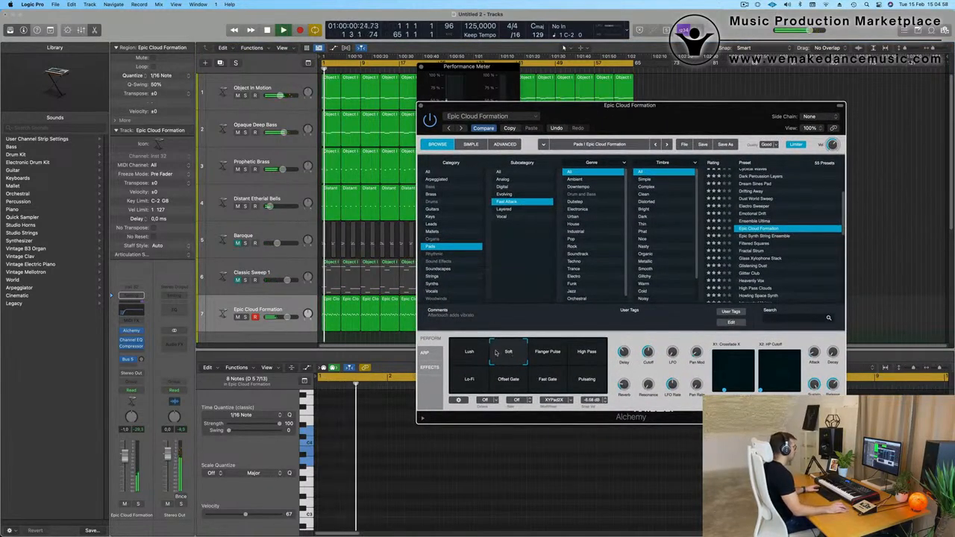
left_click(361, 48)
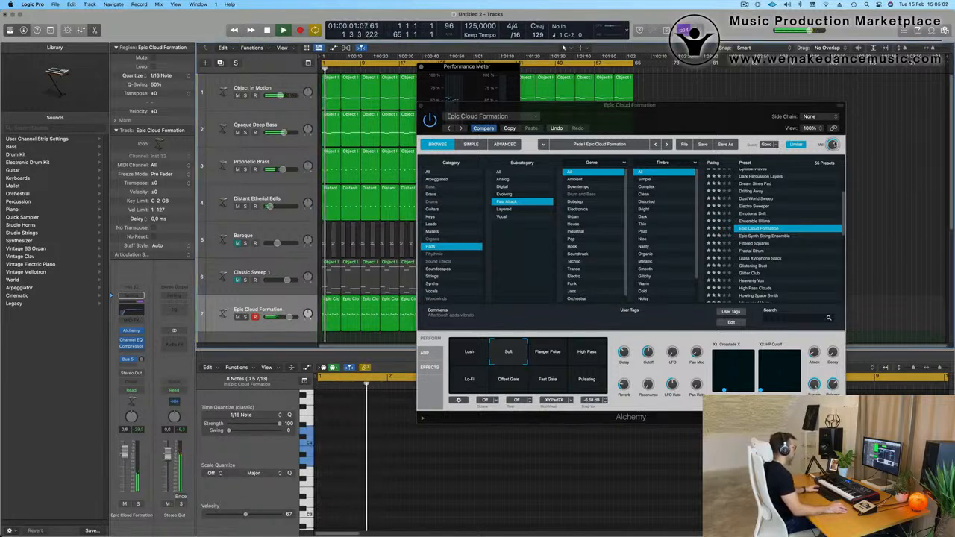
left_click(834, 146)
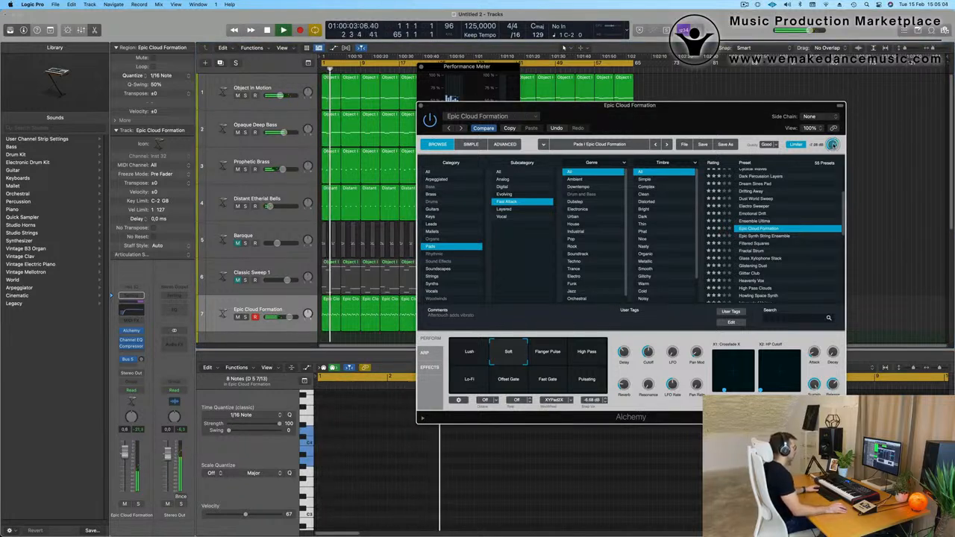
Step: Audition the Flanger Pulse, High Pass, Pulsating, Fast Gate, Offset Gate and Lo-Fi snapshots, and return to Soft
left_click(552, 360)
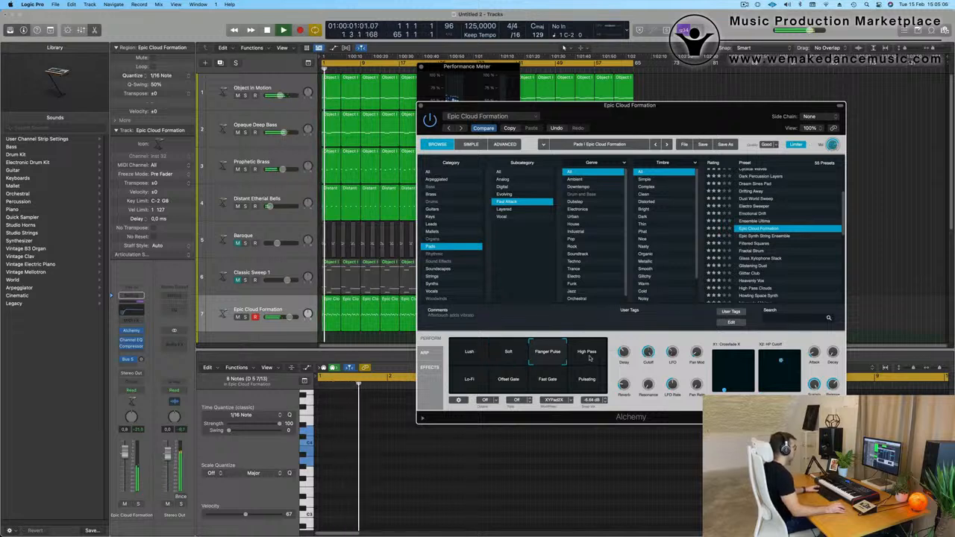
left_click(590, 358)
left_click(585, 384)
left_click(547, 387)
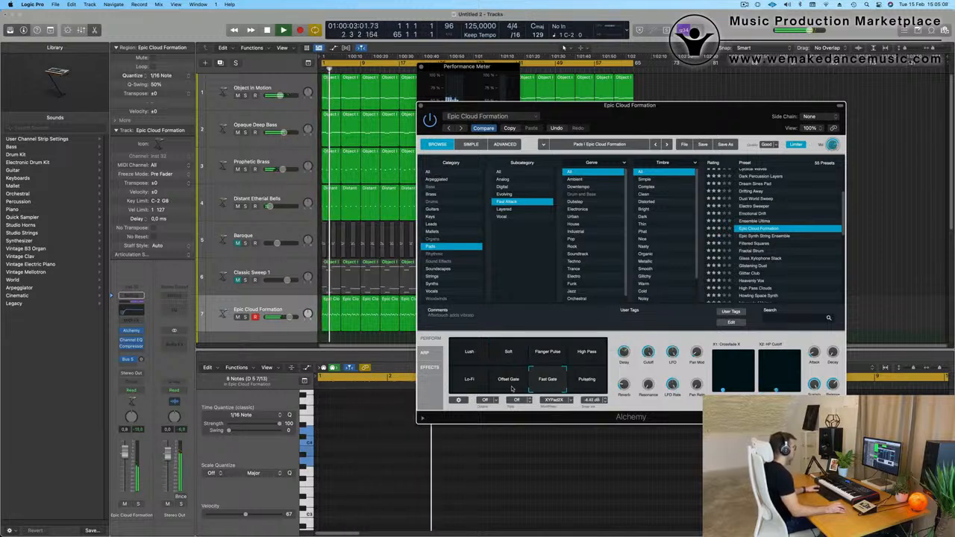
left_click(500, 385)
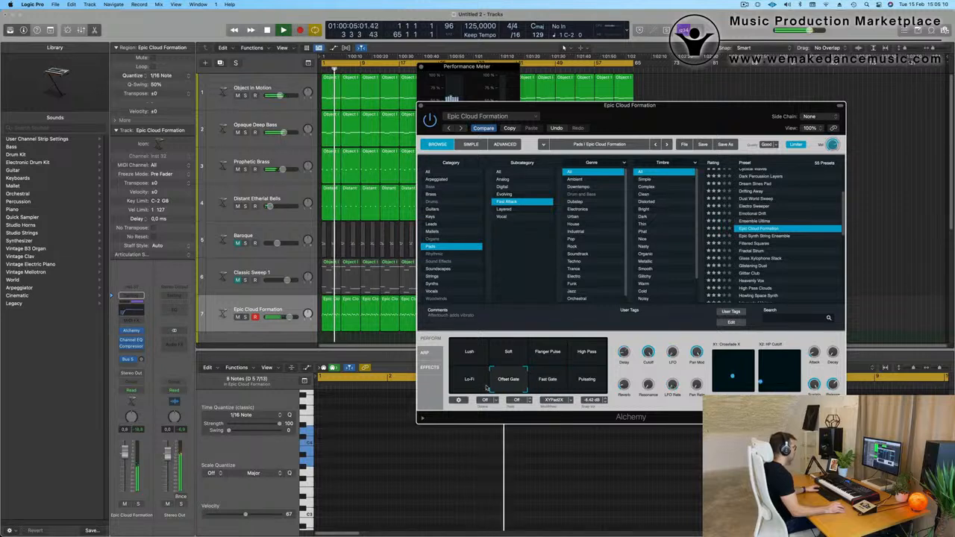
left_click(471, 385)
left_click(519, 353)
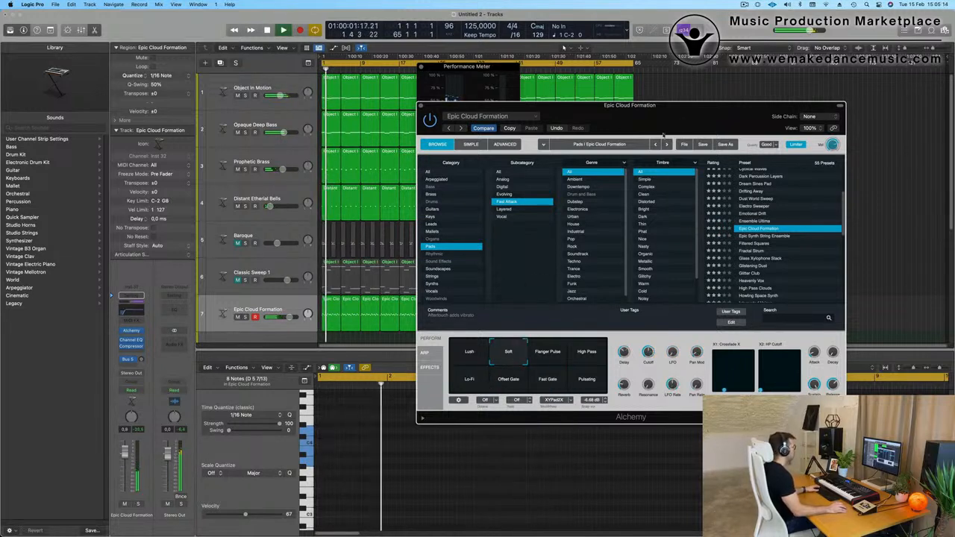
Step: Shift the Alchemy window slightly and adjust the Cutoff of the Epic Cloud Formation pad's Soft snapshot
left_click_drag(683, 116, 704, 125)
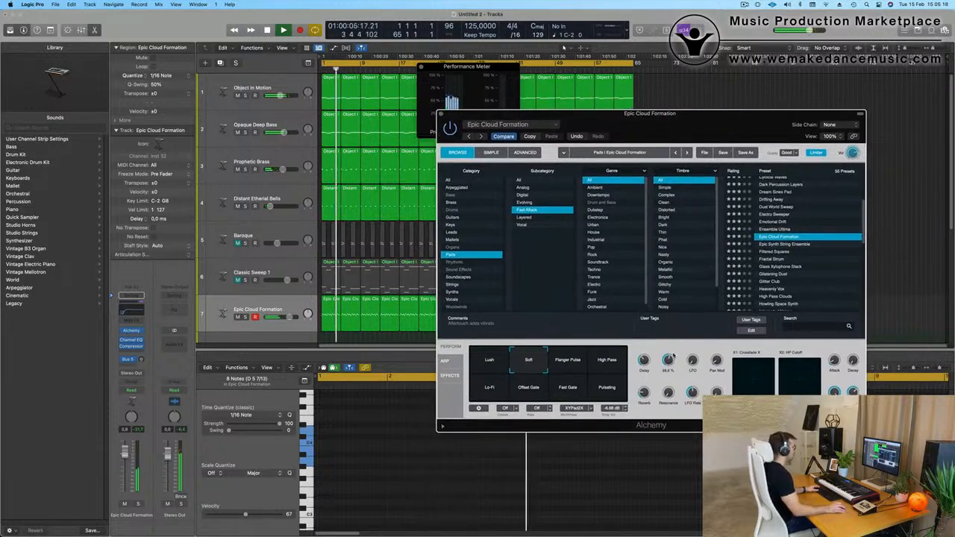
left_click(744, 5)
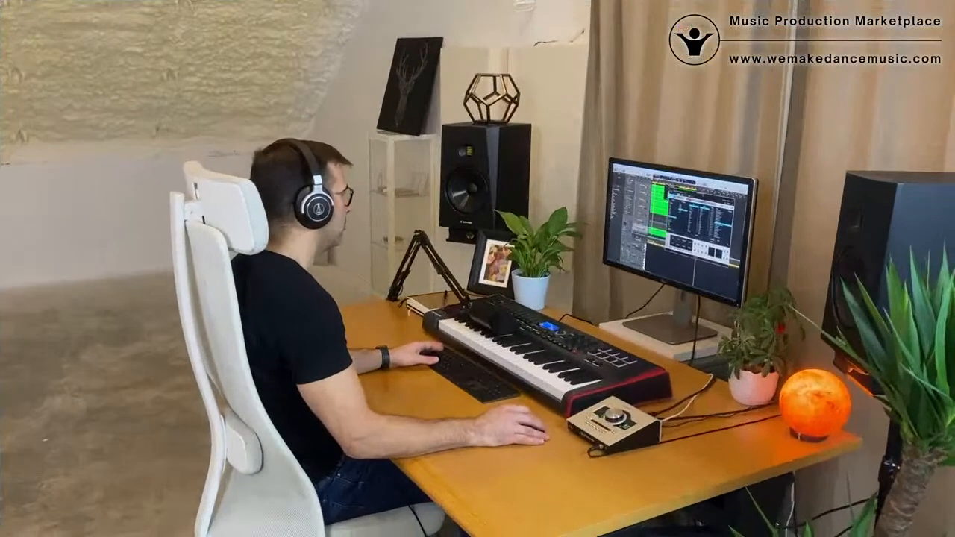